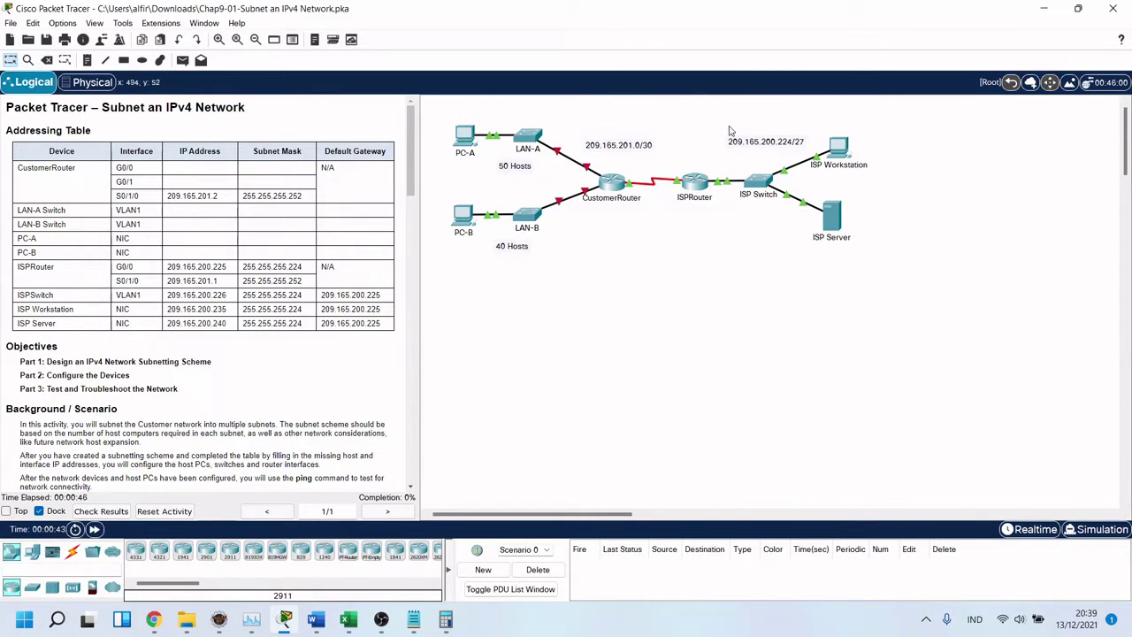
Look at the CustomerRouter device window and read the activity instructions down to the Part 1 subnet mask questions.
click(621, 184)
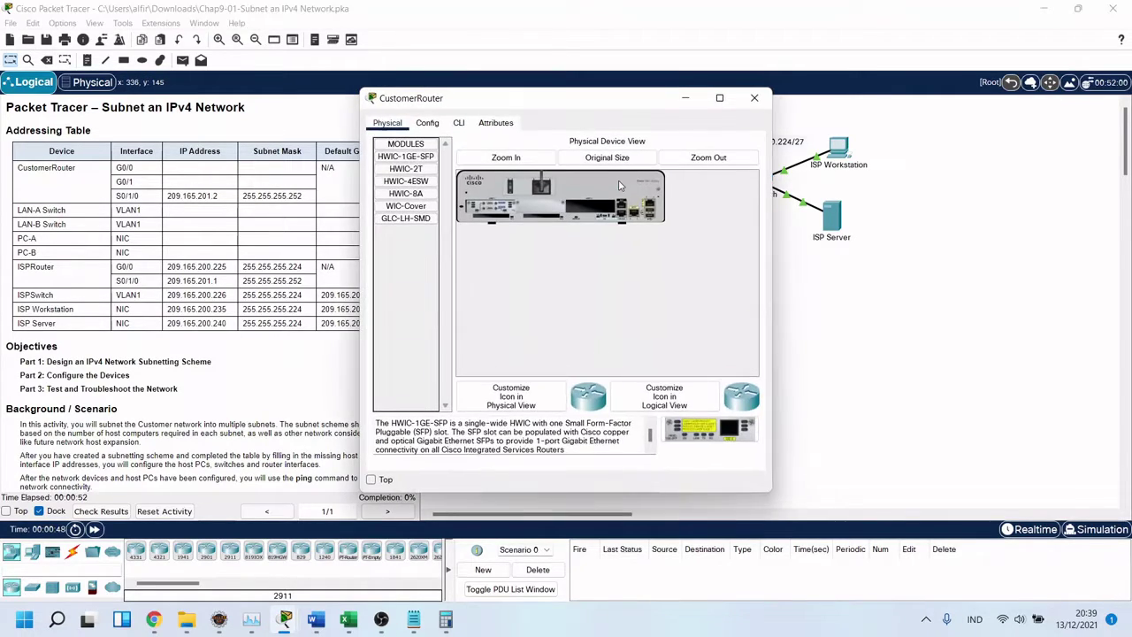
click(757, 93)
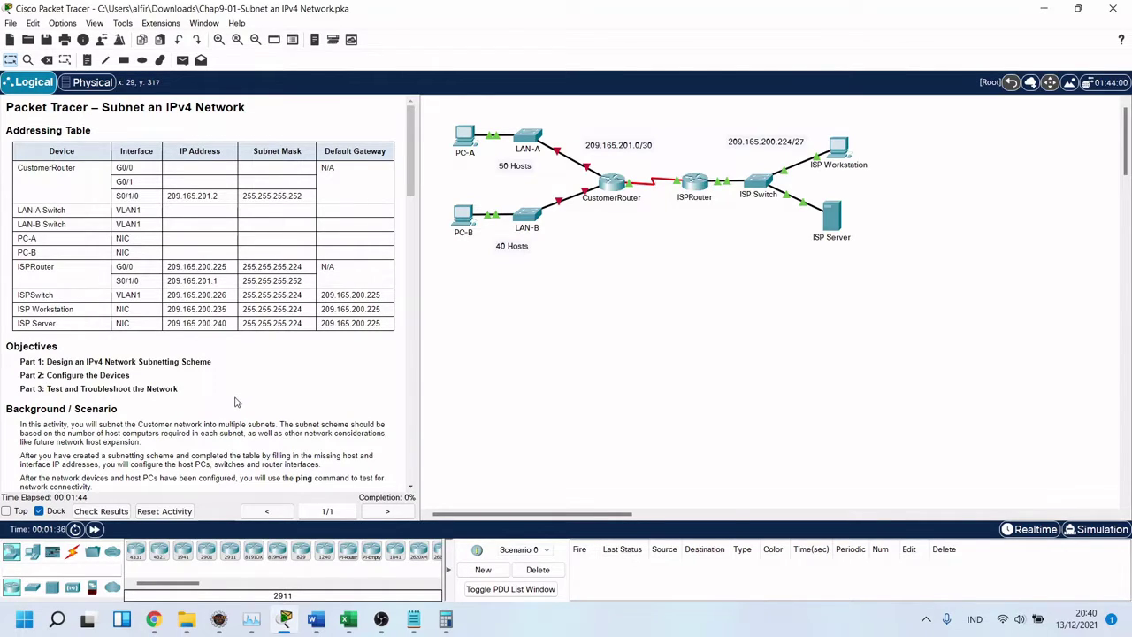
scroll(235, 401, down, 4)
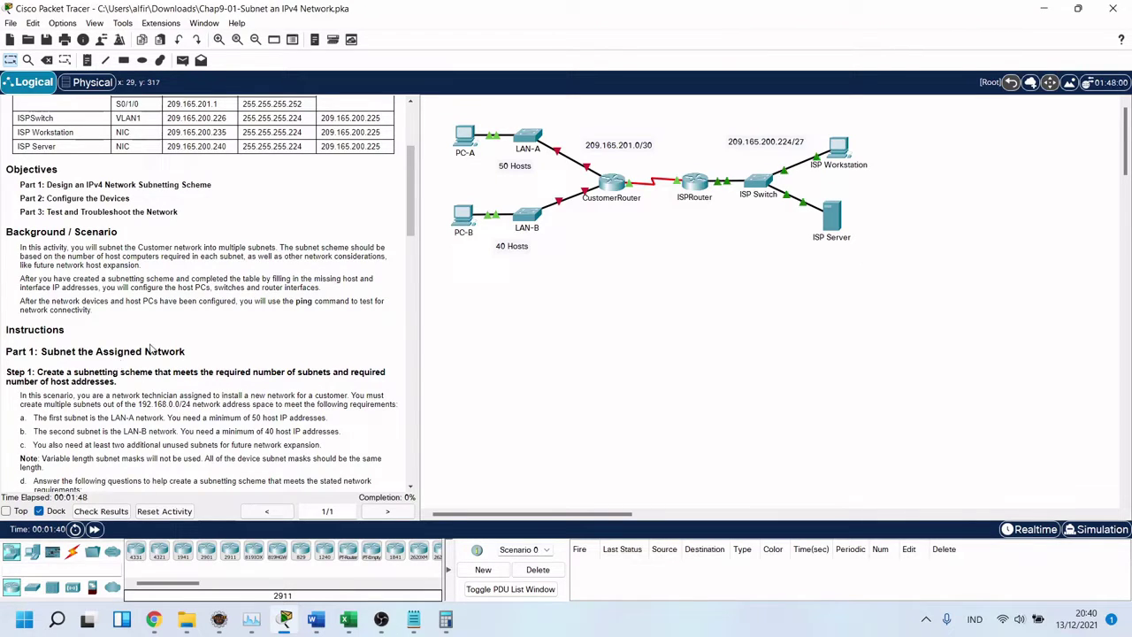
scroll(163, 347, down, 3)
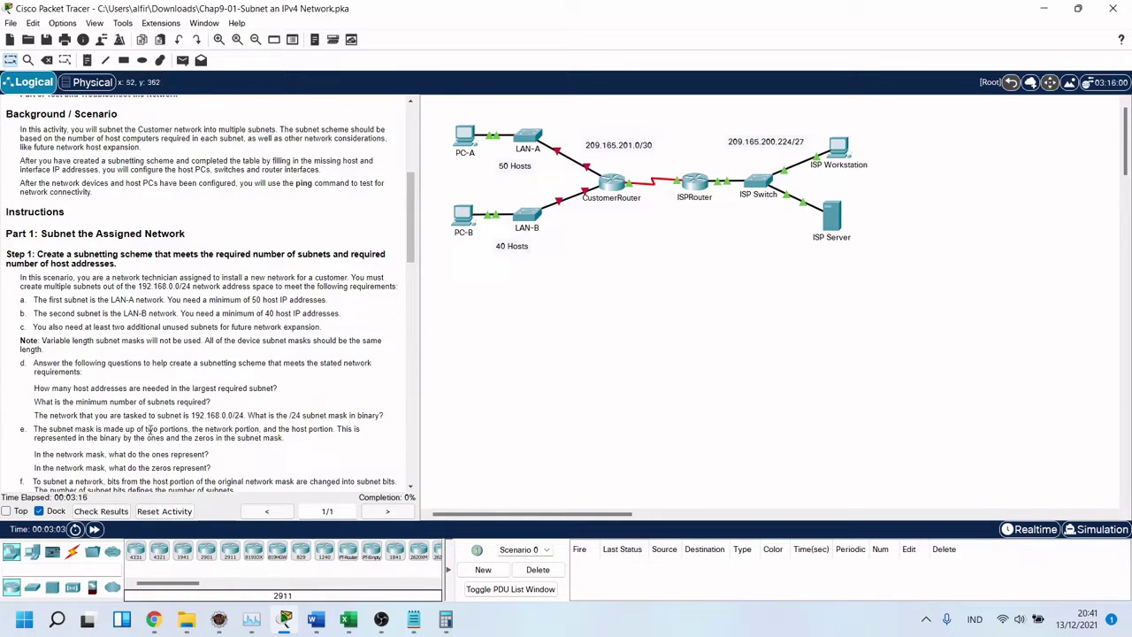
scroll(182, 345, down, 1)
scroll(138, 340, down, 1)
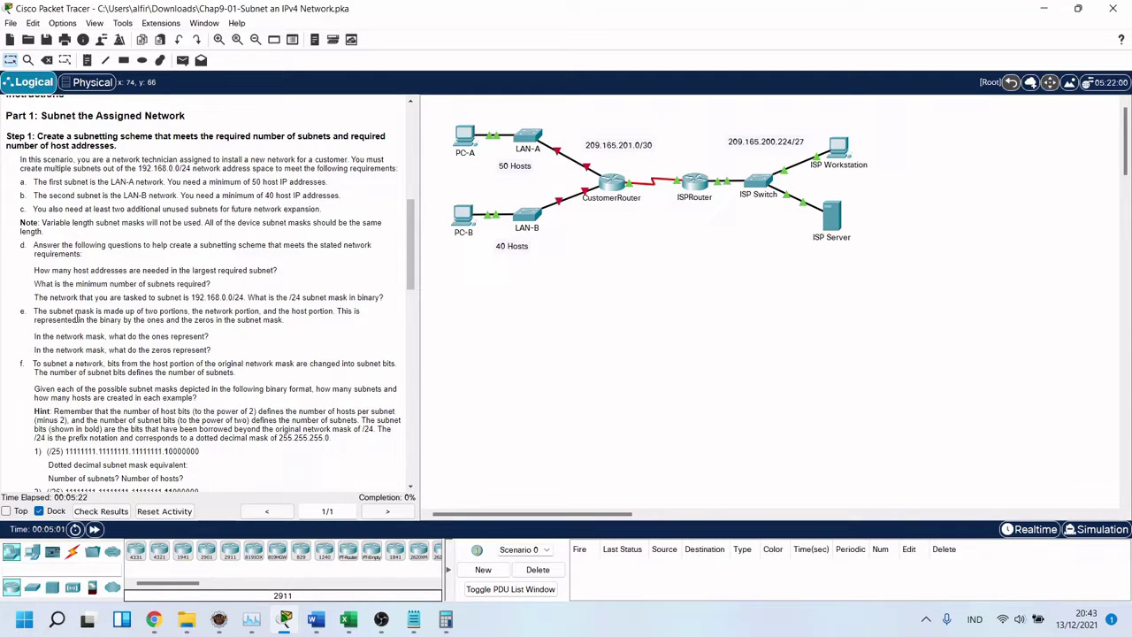
scroll(78, 316, down, 1)
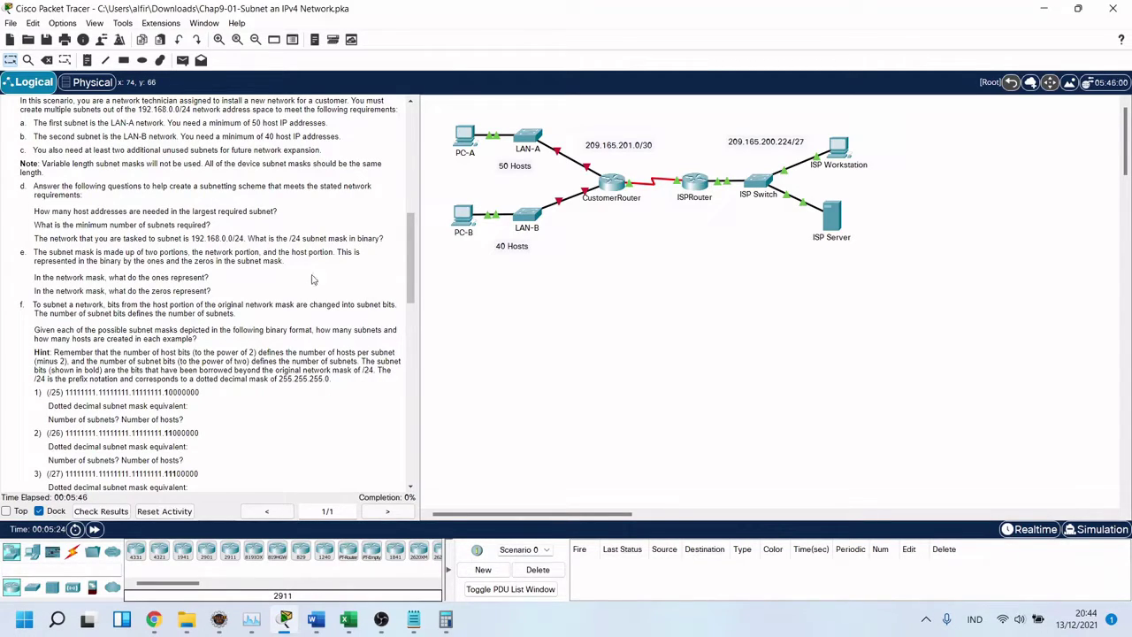
Switch to the ip-calc workbook in Excel and inspect the prefix length and netmask cells in row 4.
mouse_move(354, 618)
click(383, 563)
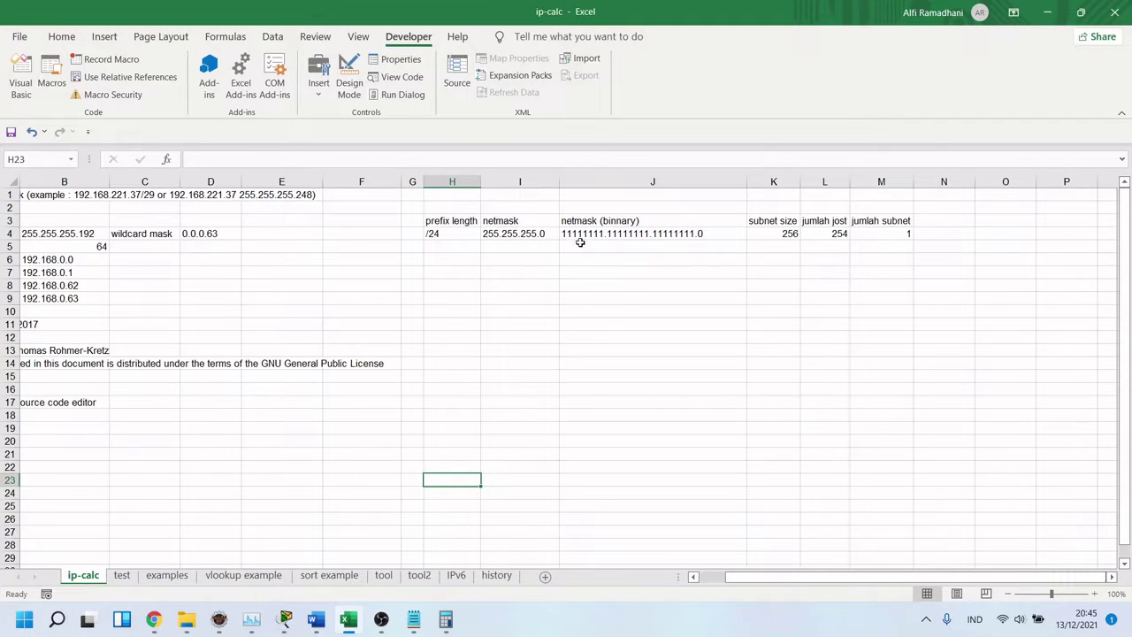
click(513, 233)
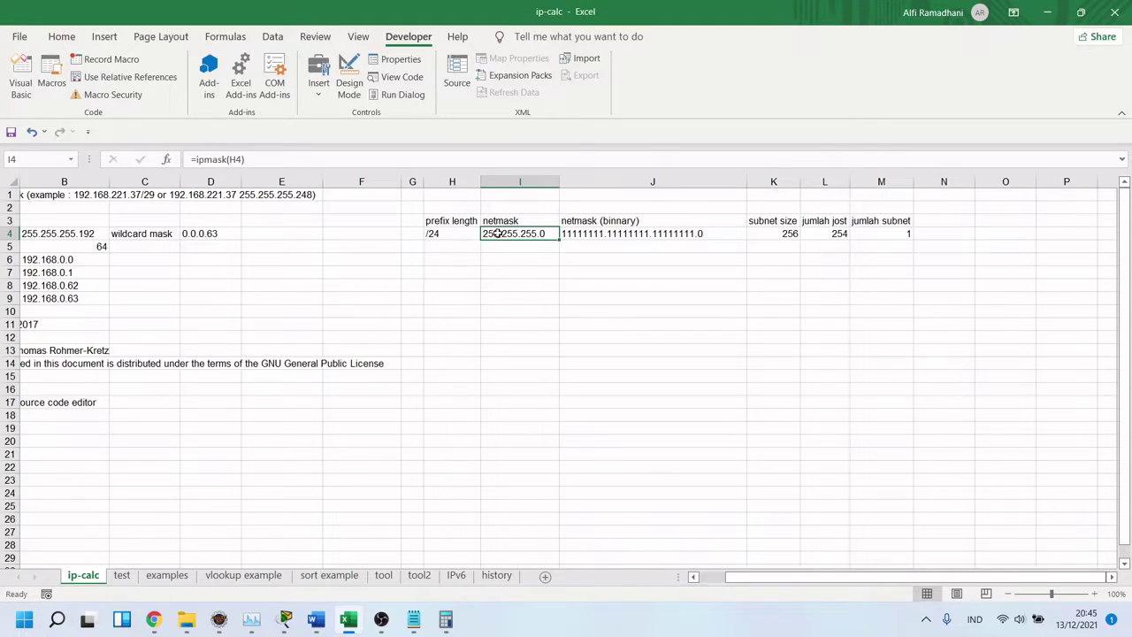
click(451, 234)
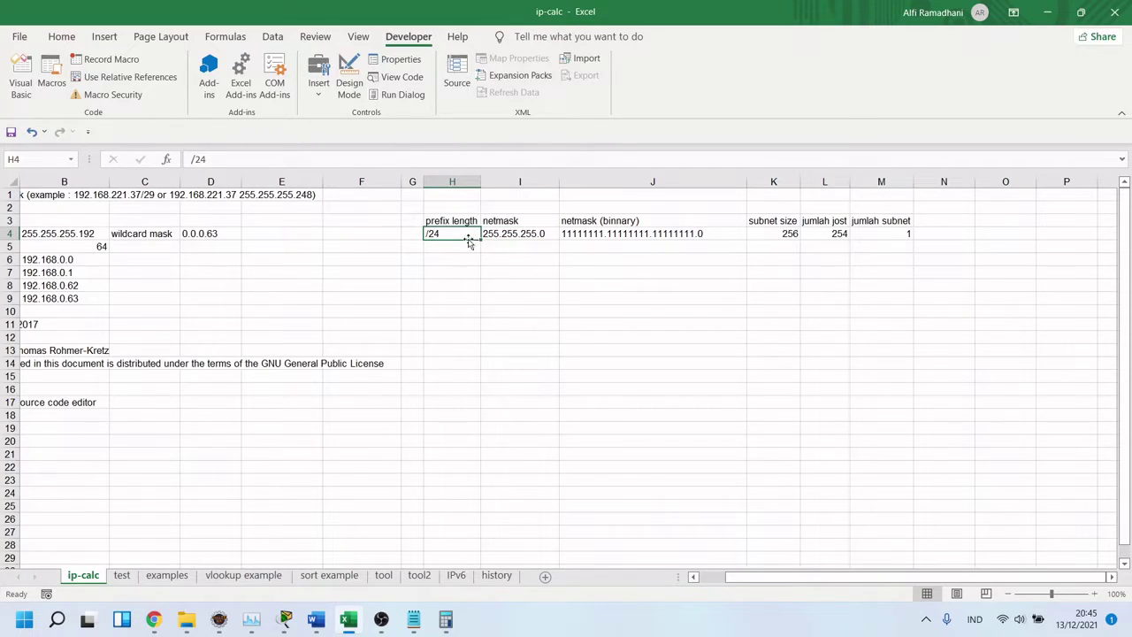
click(523, 244)
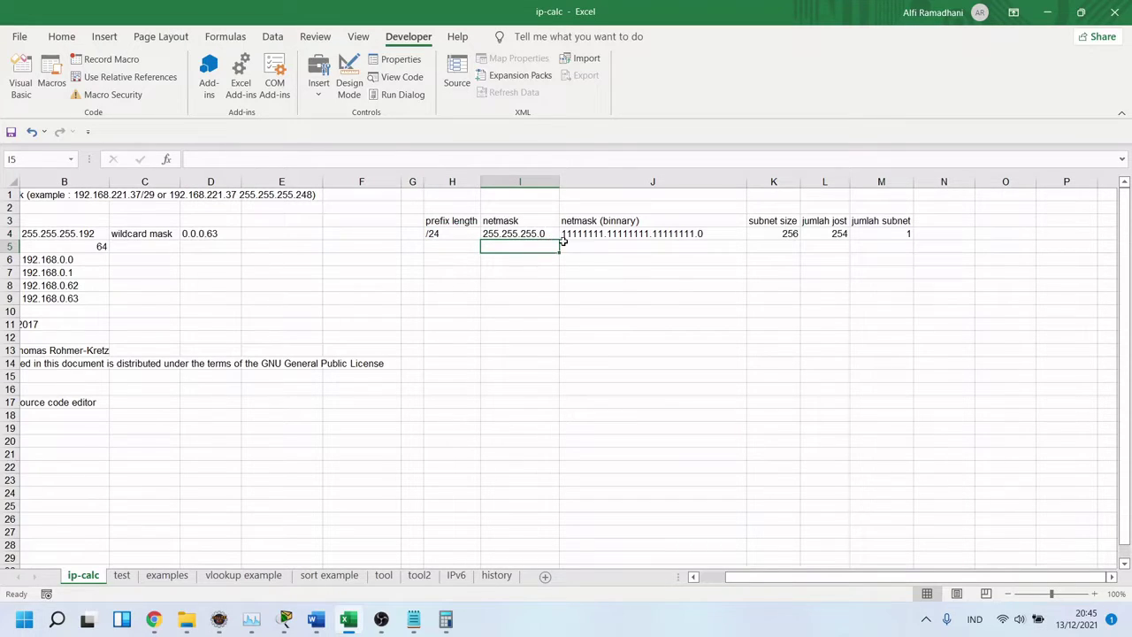
Try filling the prefix length and netmask from row 4 down to row 9, and undo the fill.
click(452, 232)
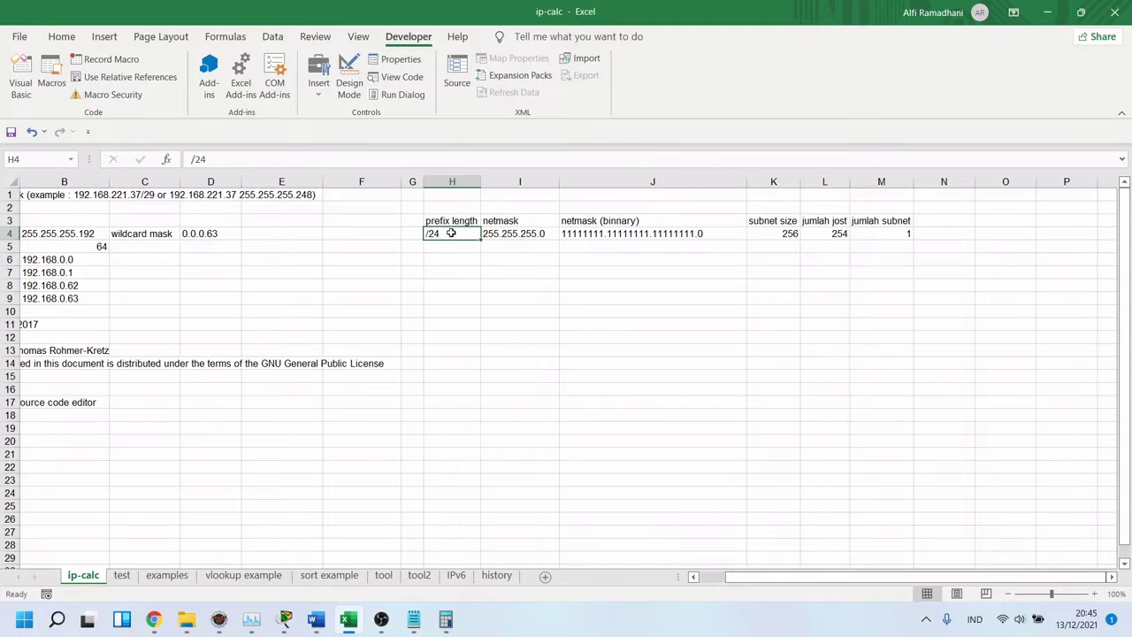
shift+click(521, 234)
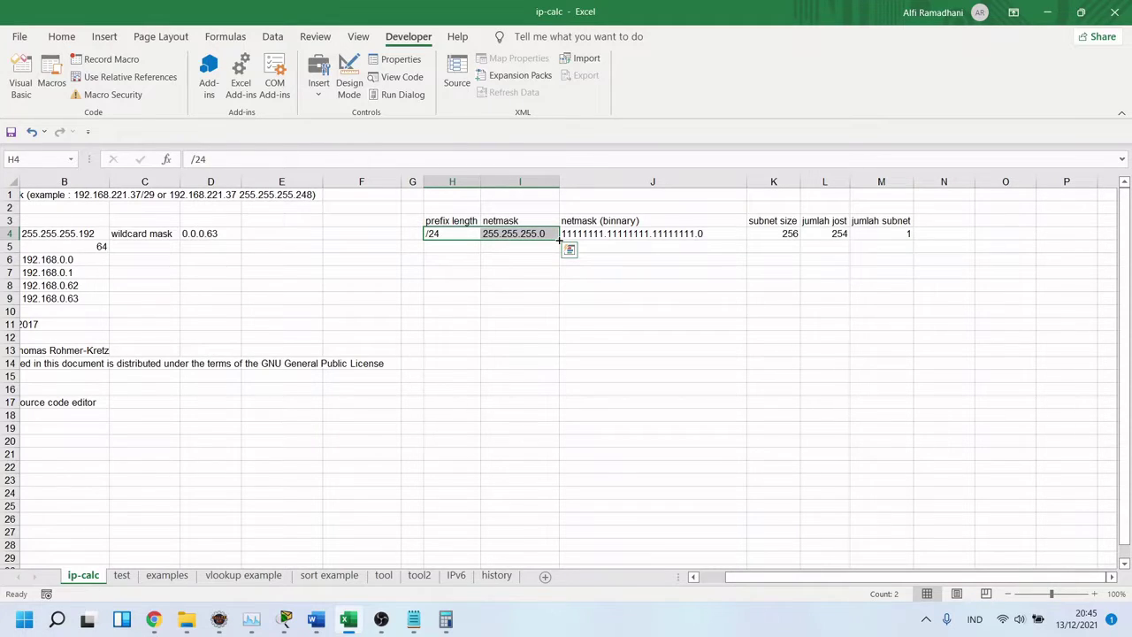
drag(559, 239, 559, 305)
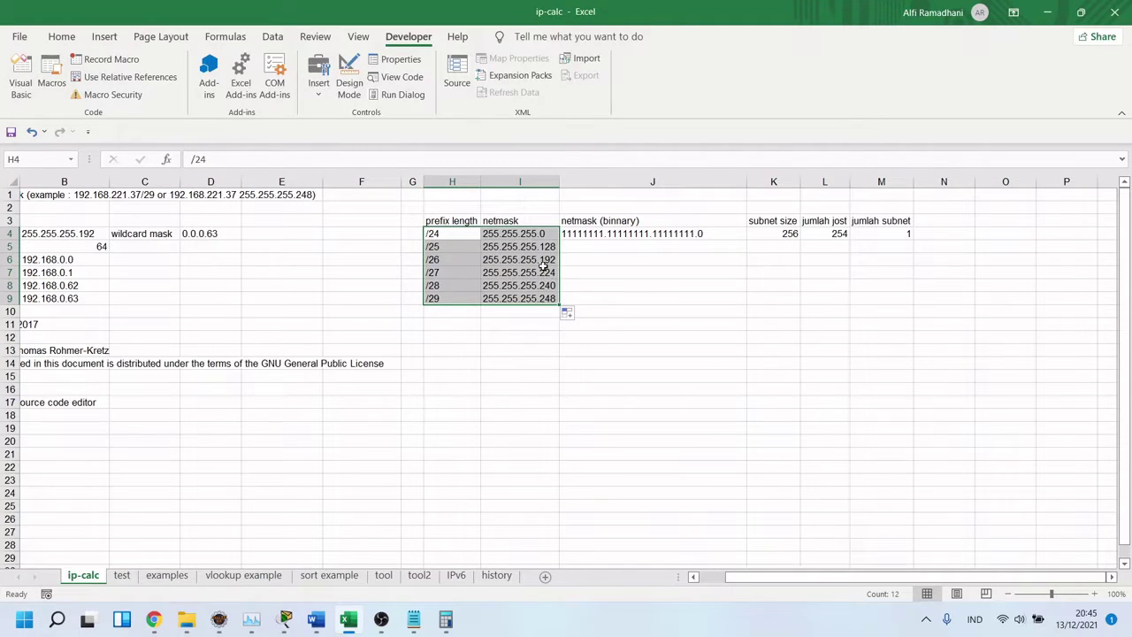
key(ctrl+z)
click(647, 272)
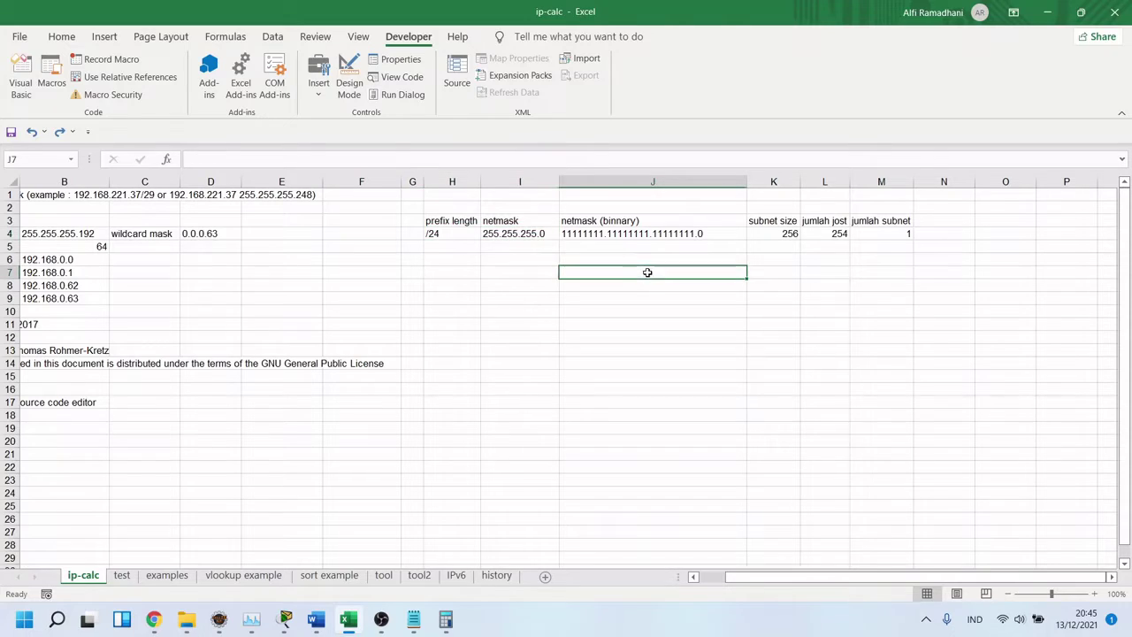
Examine how the /24 netmask in row 4 converts from dotted decimal to its binary form.
click(511, 235)
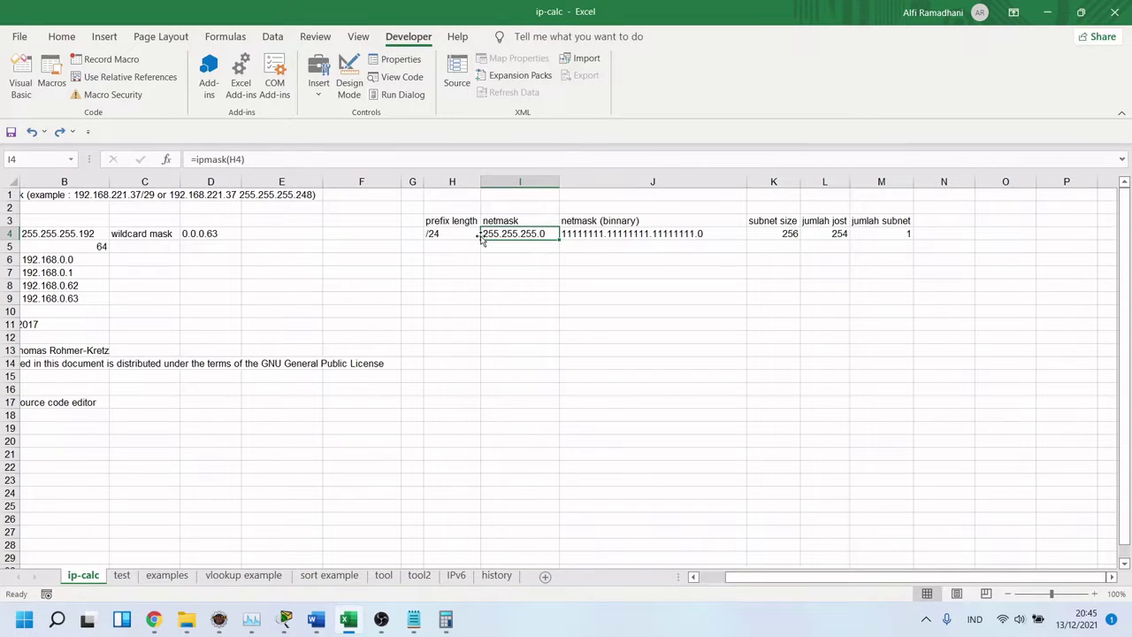
click(658, 233)
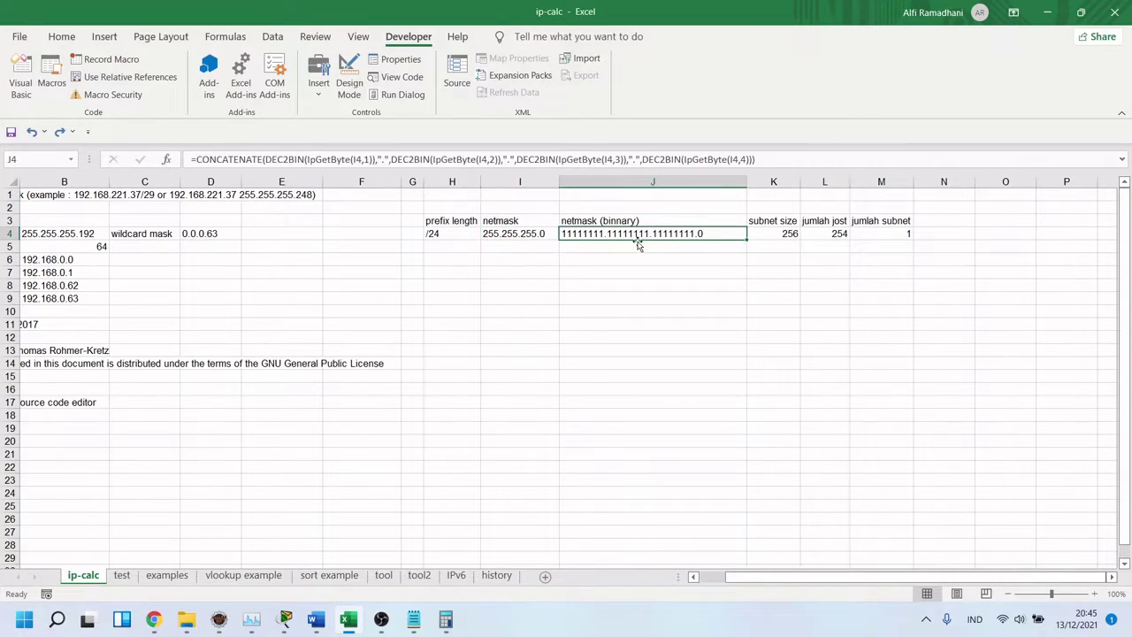
click(580, 250)
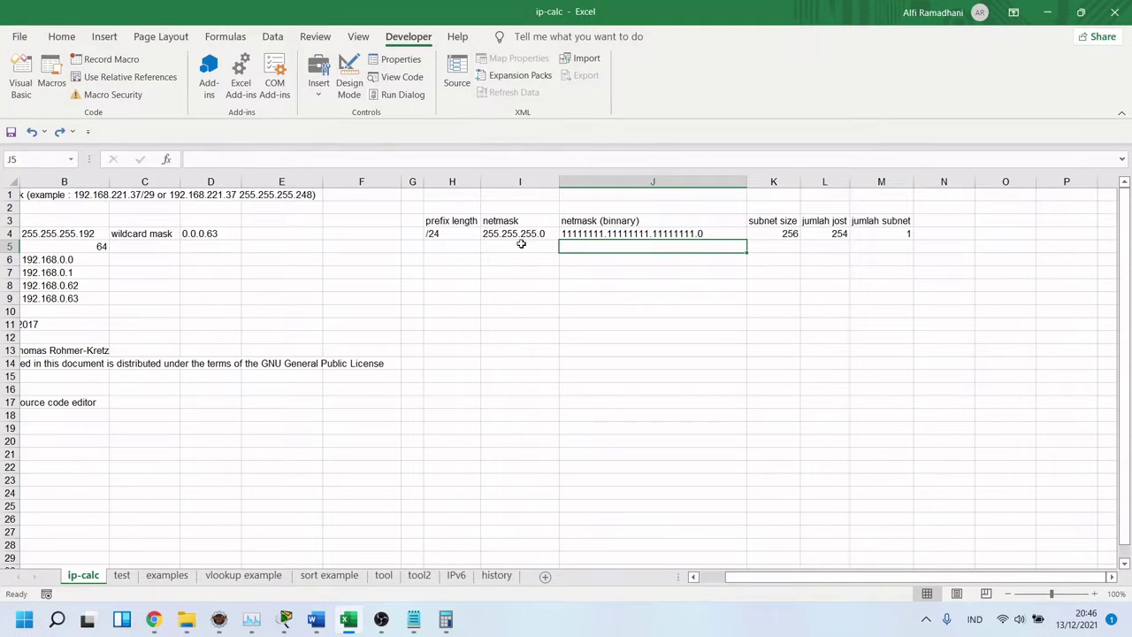
click(571, 233)
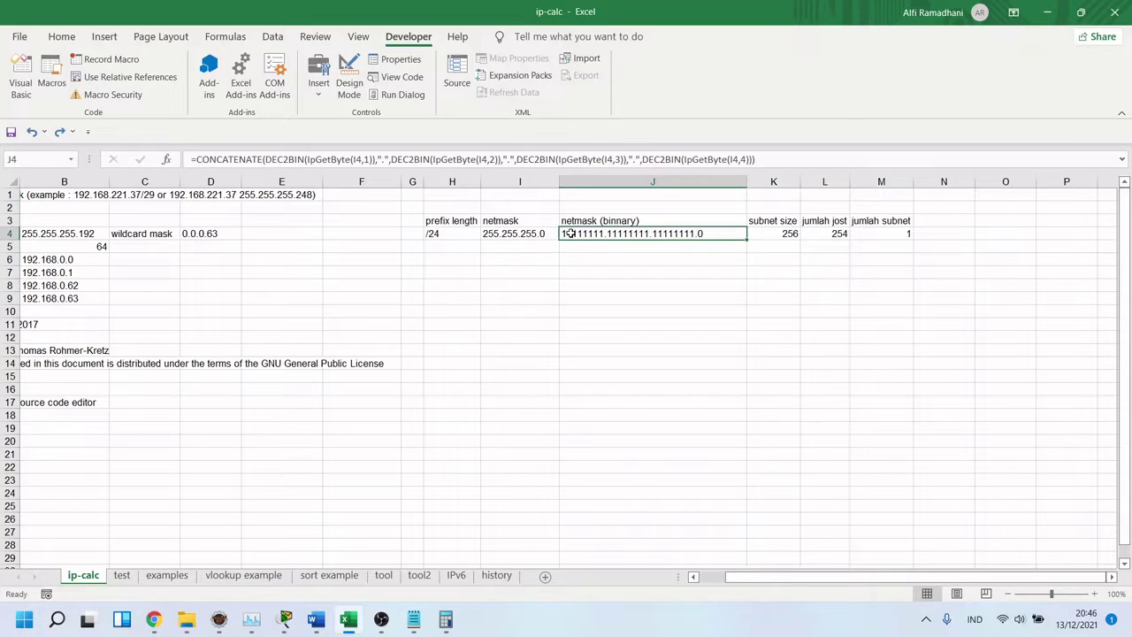
click(664, 262)
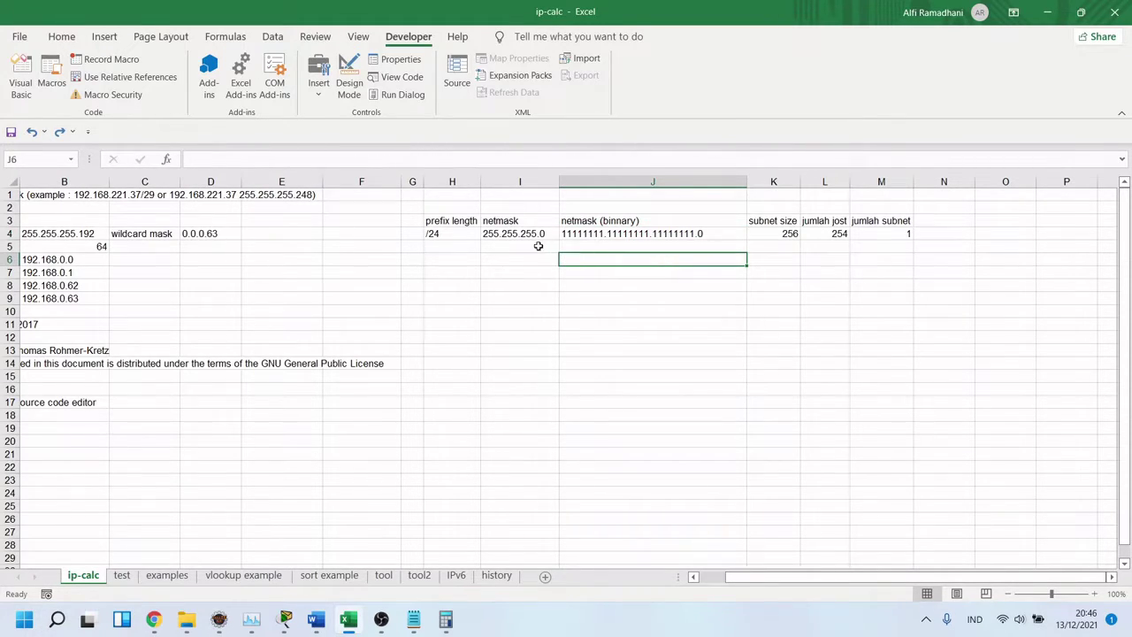
click(712, 236)
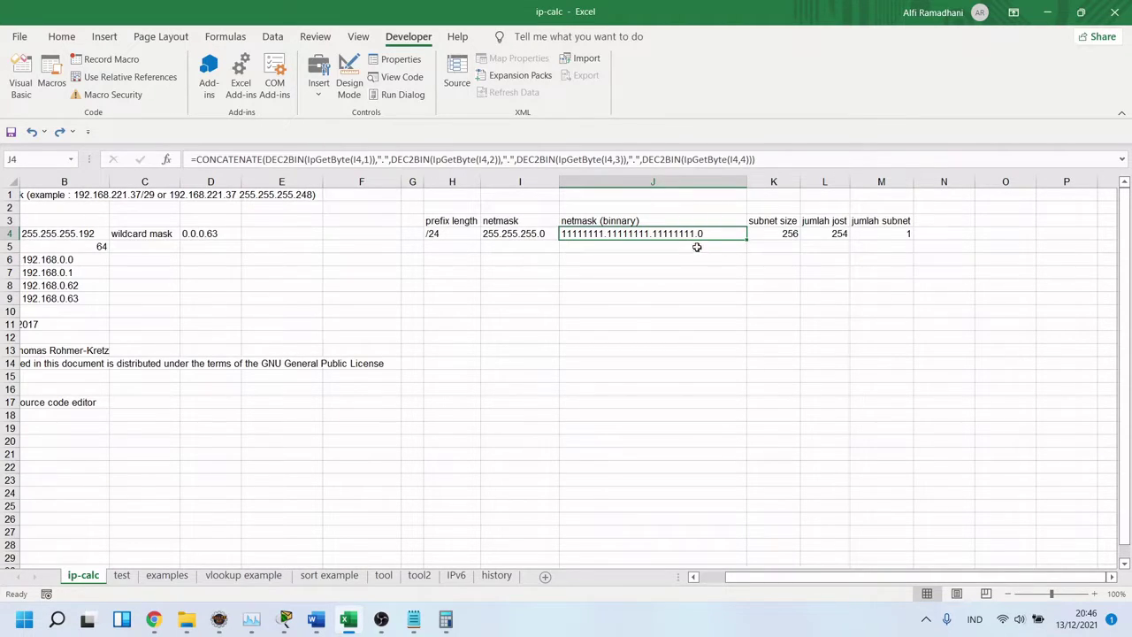
click(697, 247)
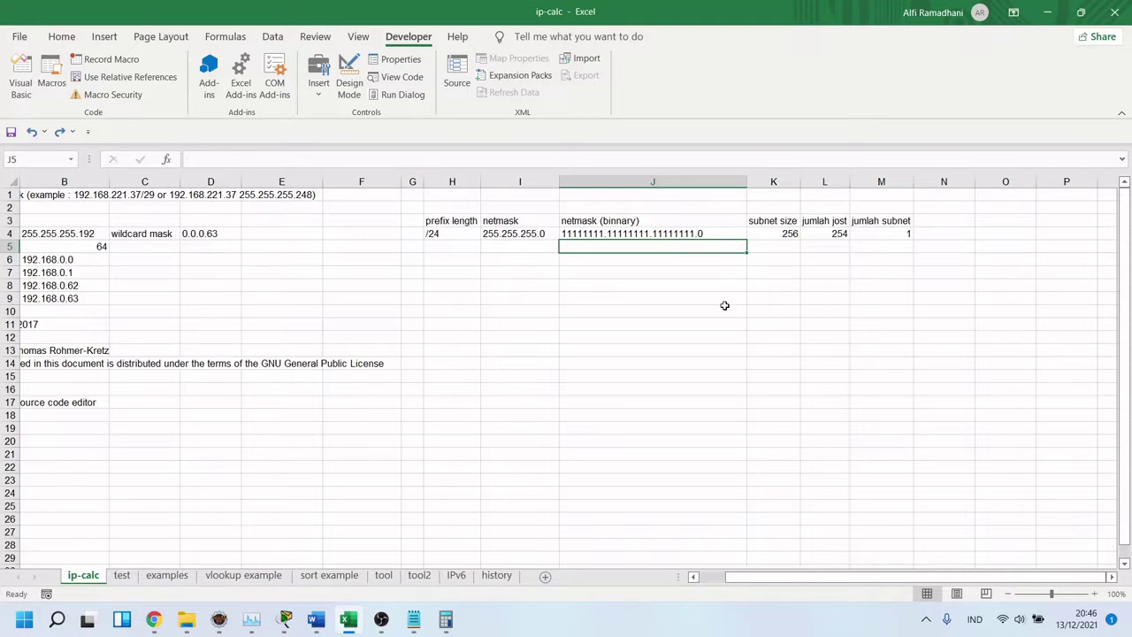
click(705, 271)
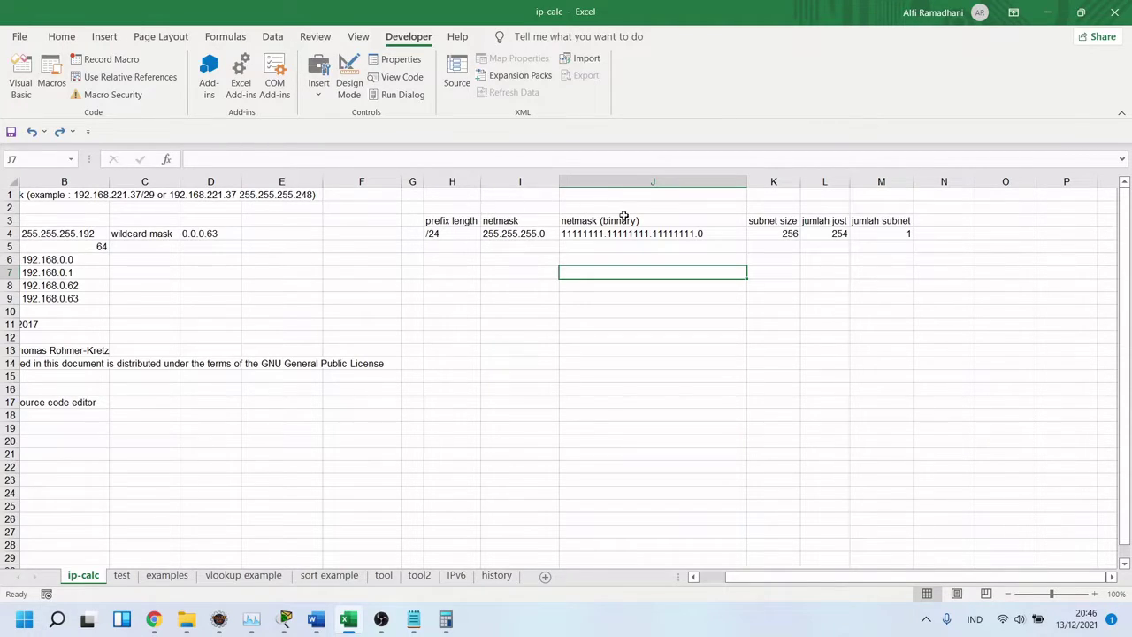
Reread the network mask ones and zeros questions in Packet Tracer and compare them with the /24 binary netmask in the Excel workbook.
click(288, 626)
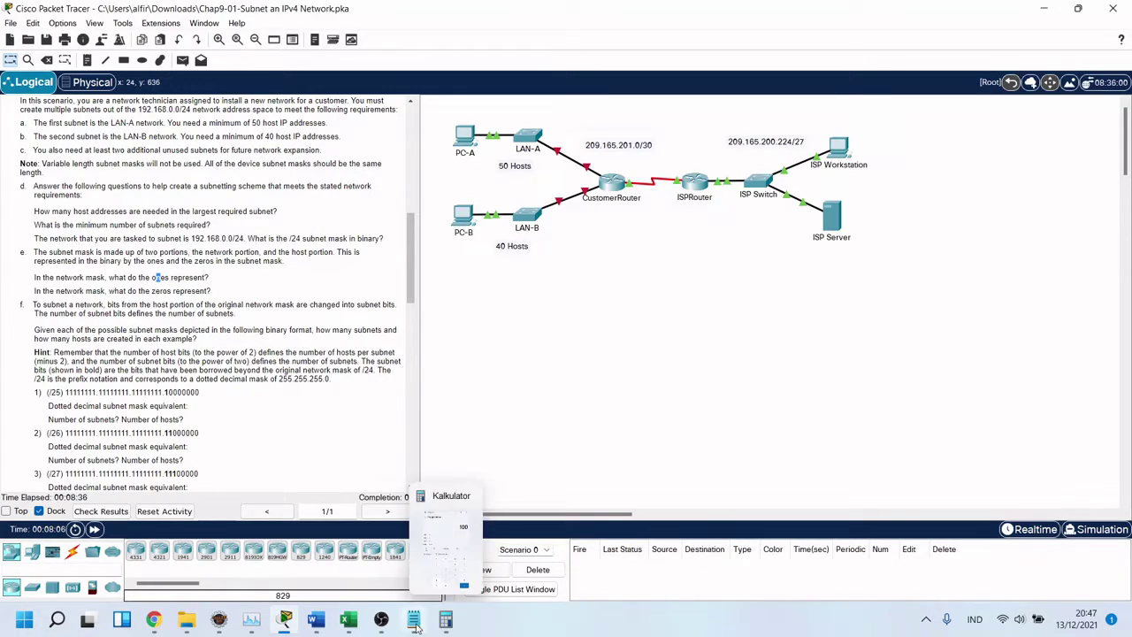
mouse_move(359, 622)
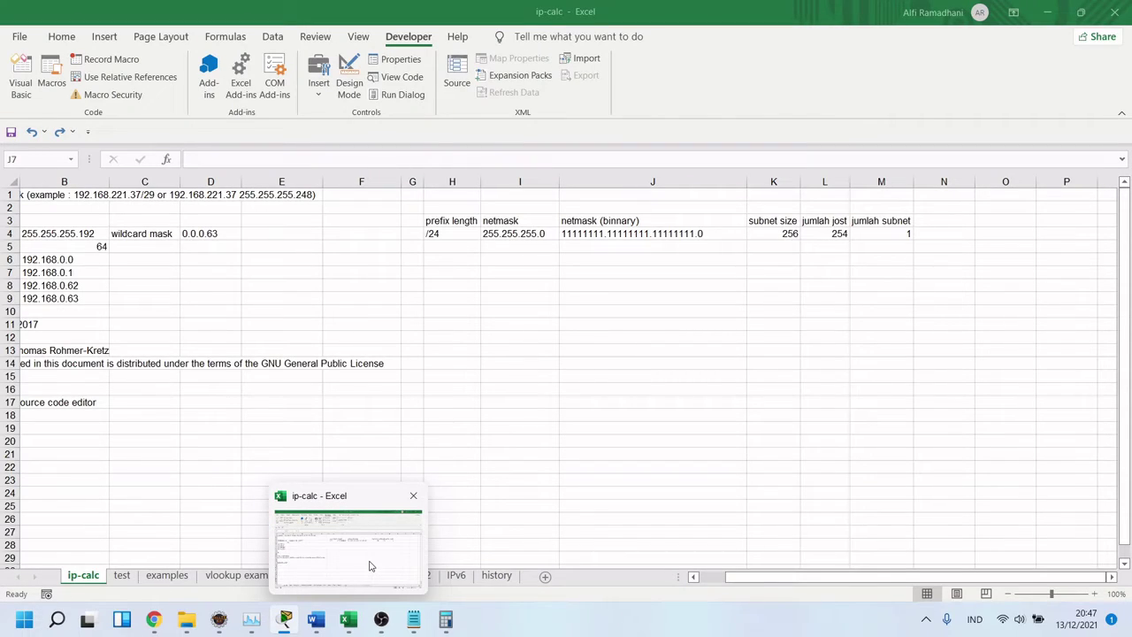
click(370, 566)
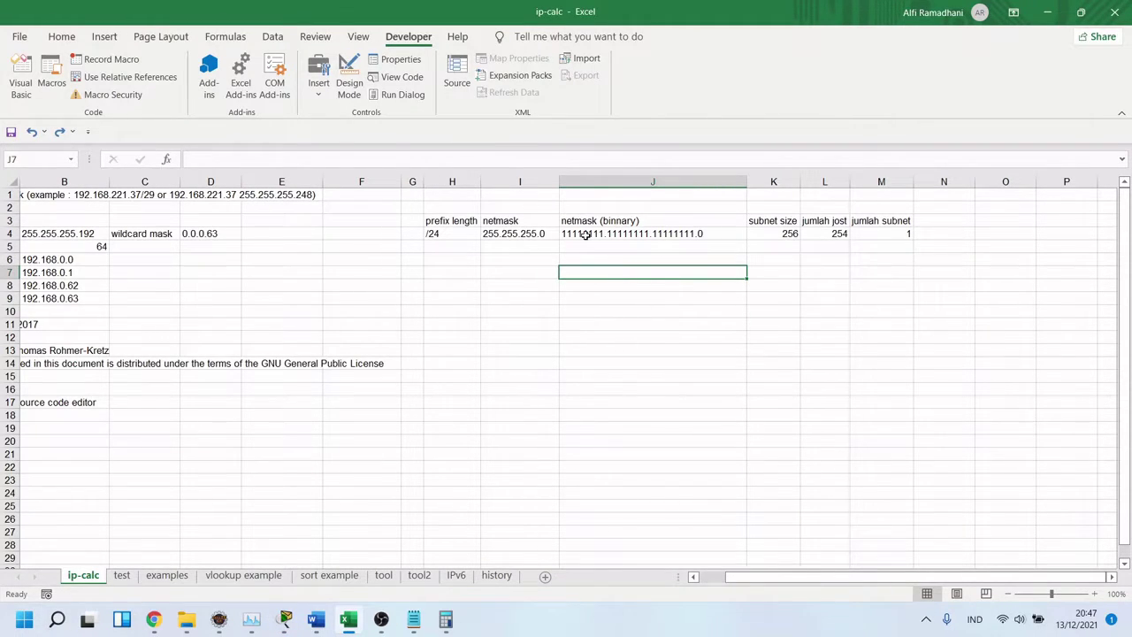
click(586, 234)
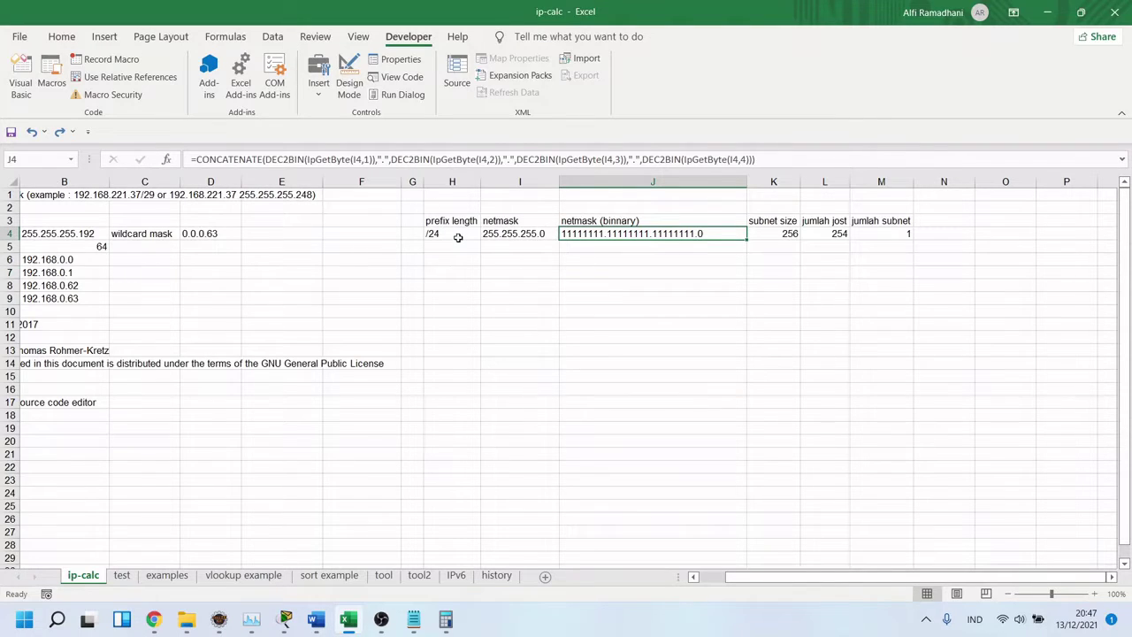
click(521, 239)
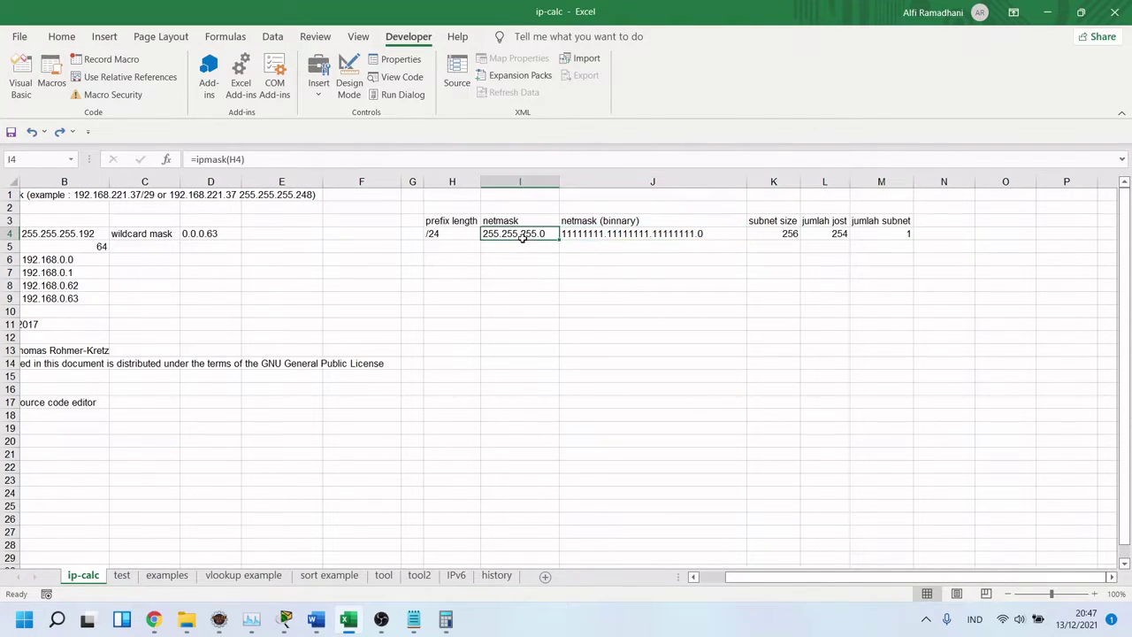
click(628, 235)
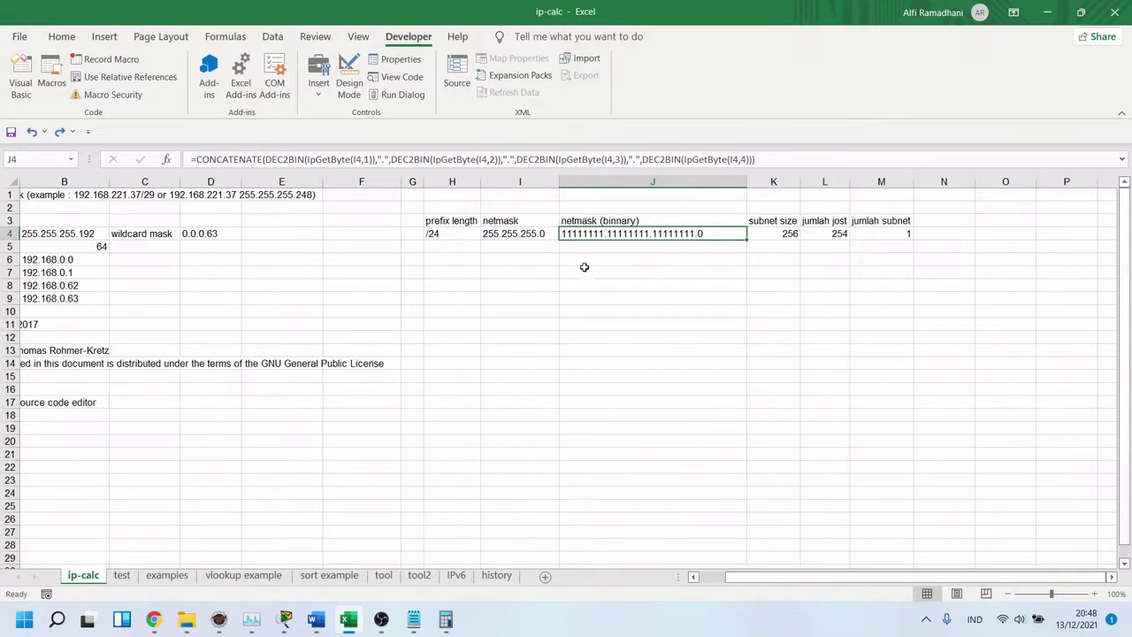
Fill the prefix length, netmask and binary netmask from row 4 down to row 9, covering /24 to /29.
drag(447, 235, 634, 228)
drag(747, 242, 740, 311)
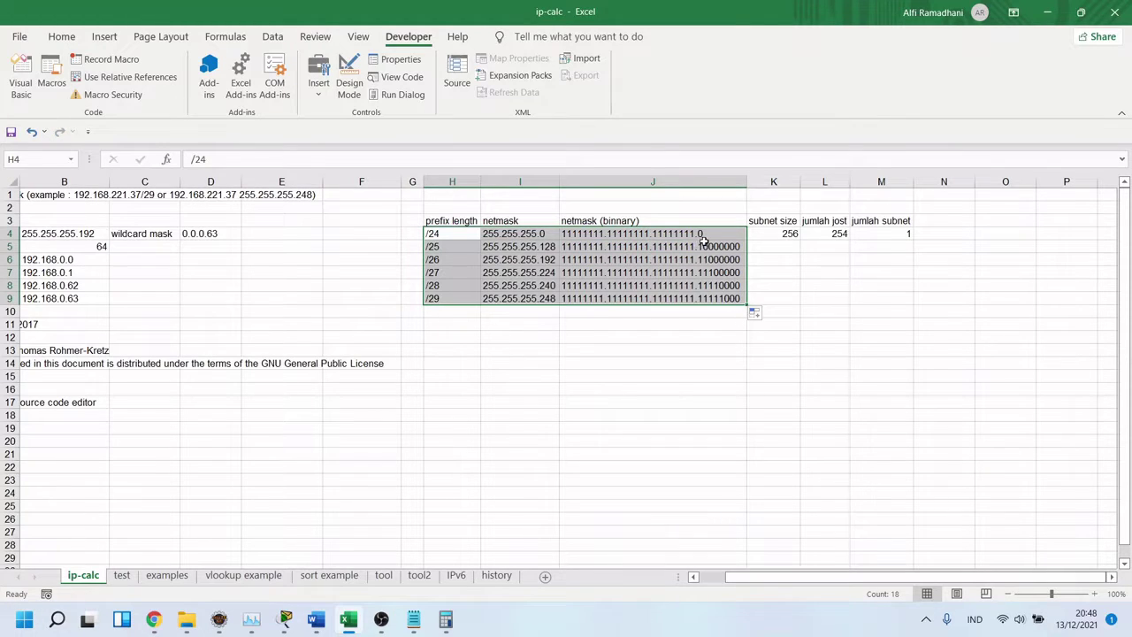
click(716, 319)
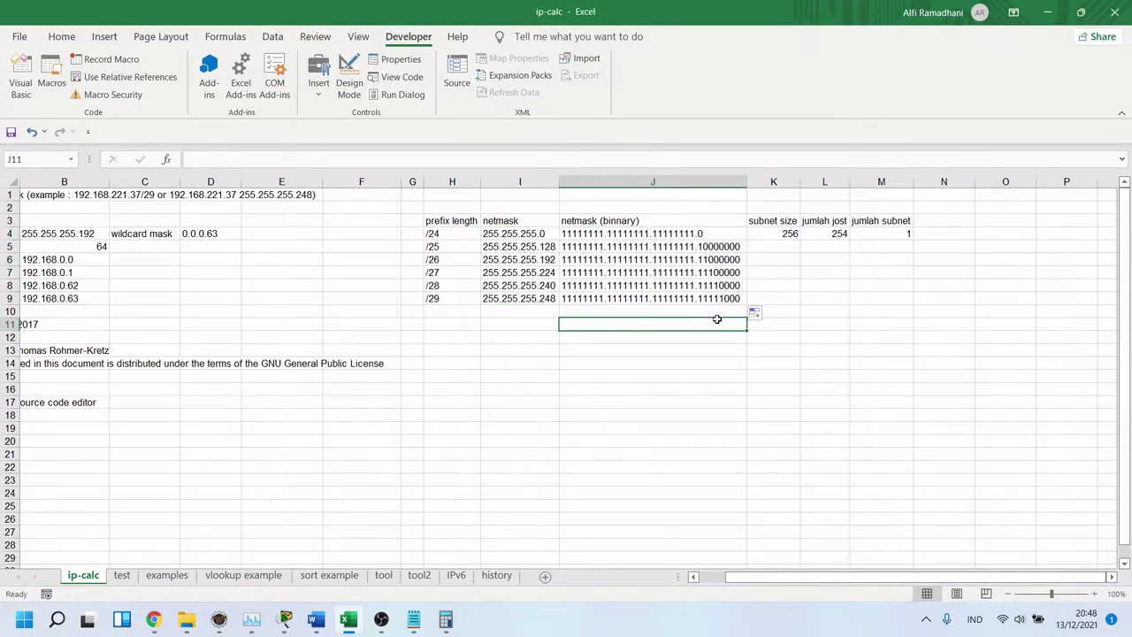
Compare the borrowed subnet bits in the binary netmasks from /24 to /28.
click(720, 247)
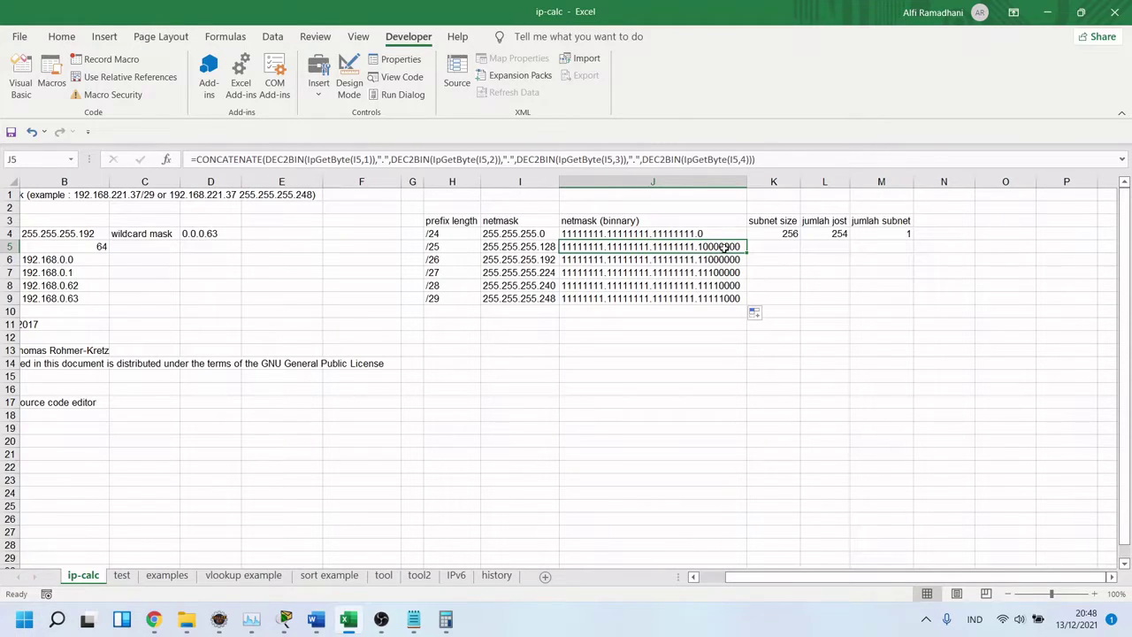
click(696, 234)
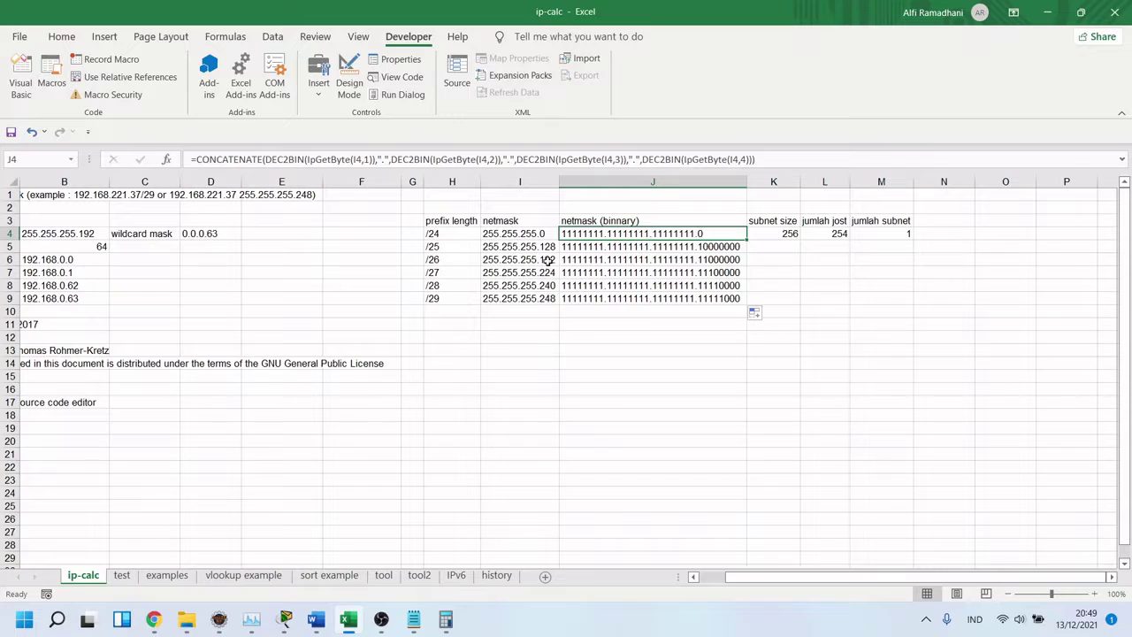
click(659, 247)
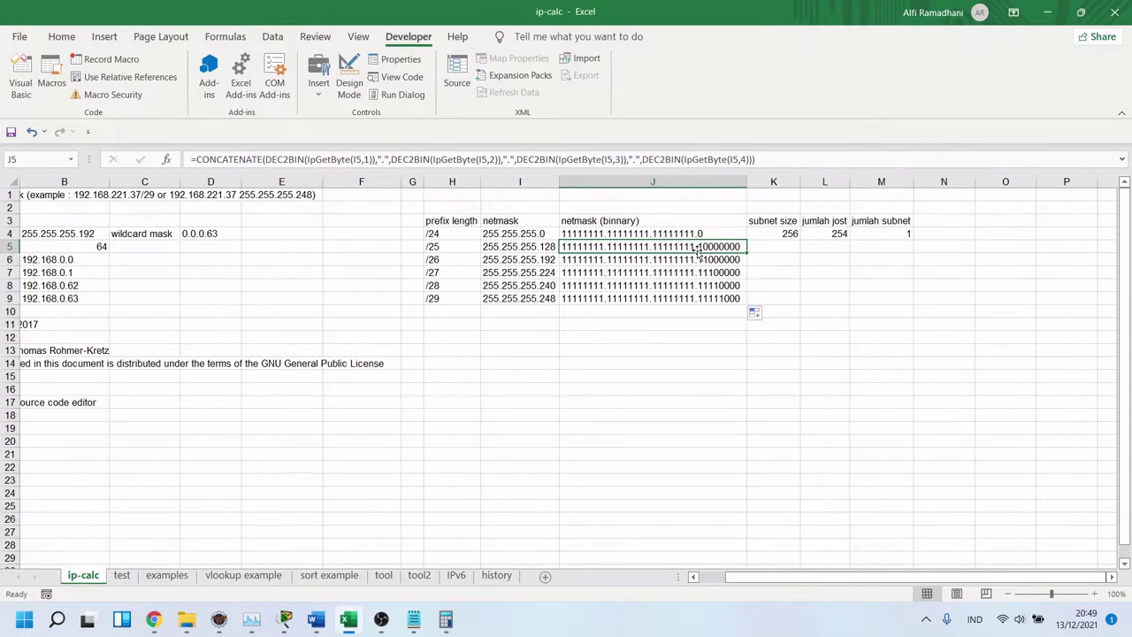
click(717, 262)
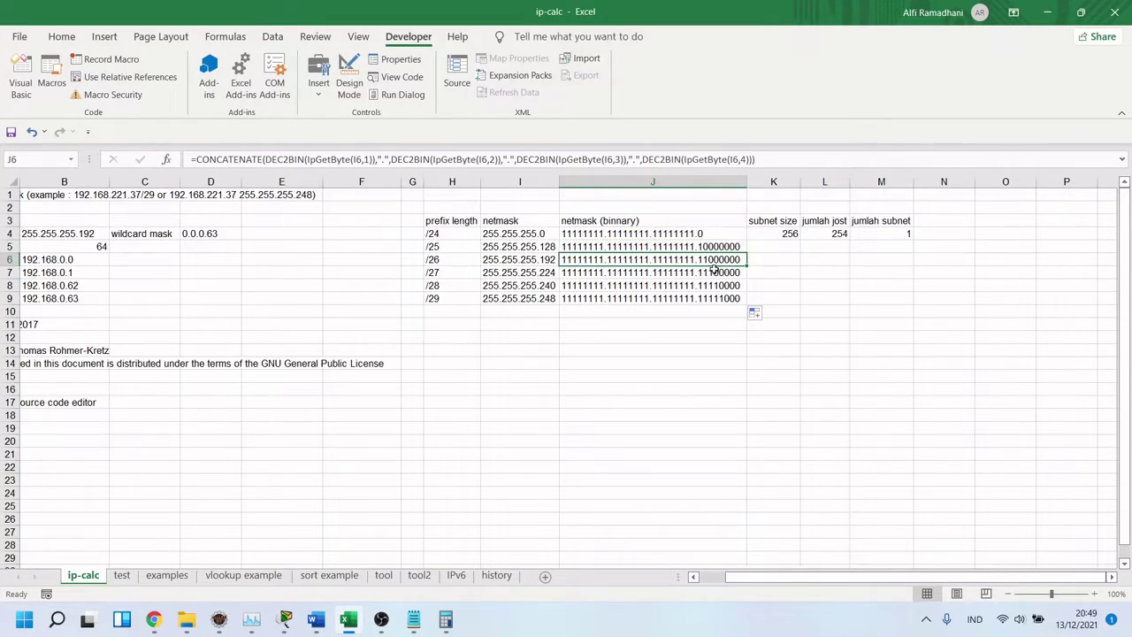
click(716, 271)
click(719, 281)
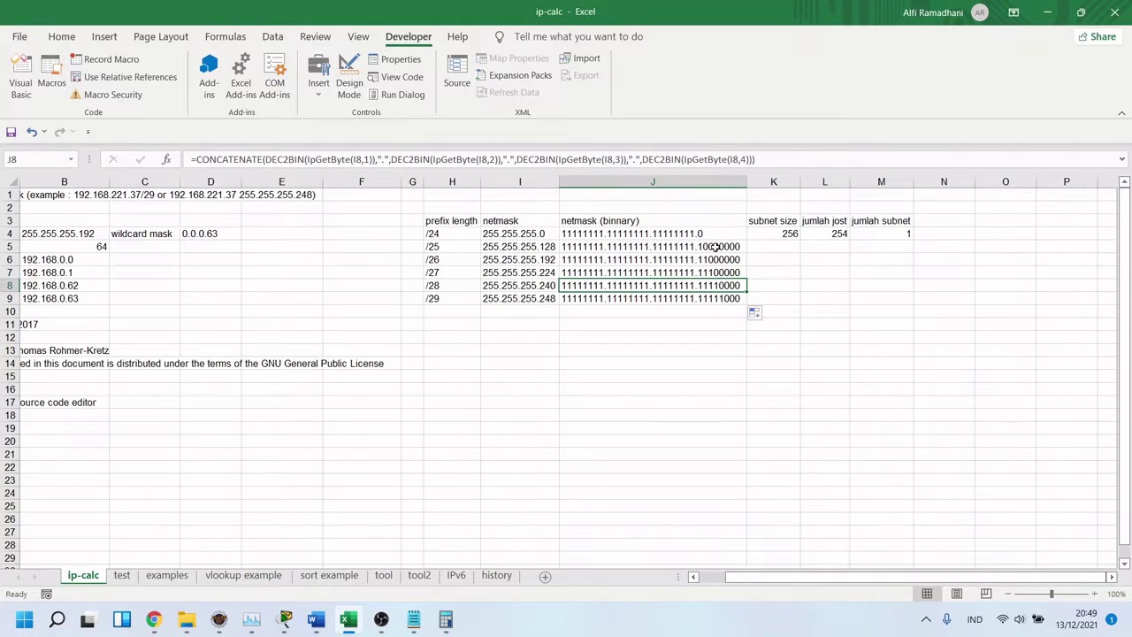
Recheck the borrowed bits in the binary netmasks from /25 to /29 and undo the fill below row 4.
key(Up)
key(Up)
key(Up)
click(717, 259)
click(717, 272)
click(719, 284)
click(717, 298)
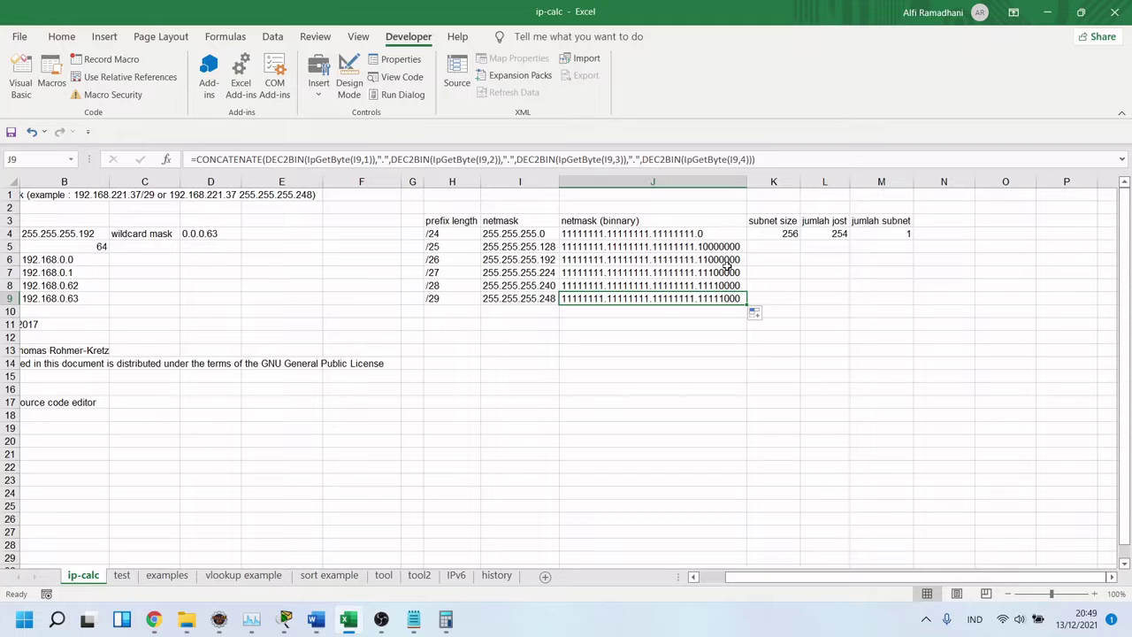
key(ctrl+z)
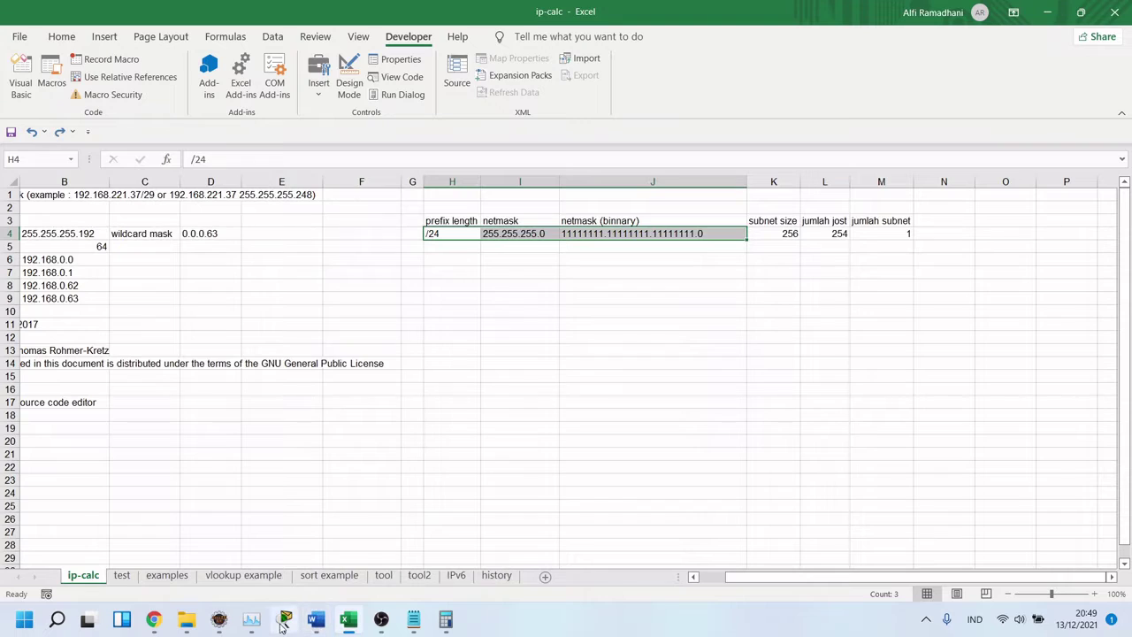
Switch to Packet Tracer and read question f, covering the hint and the subnet and host counts asked for each mask from /25 to /30.
click(285, 605)
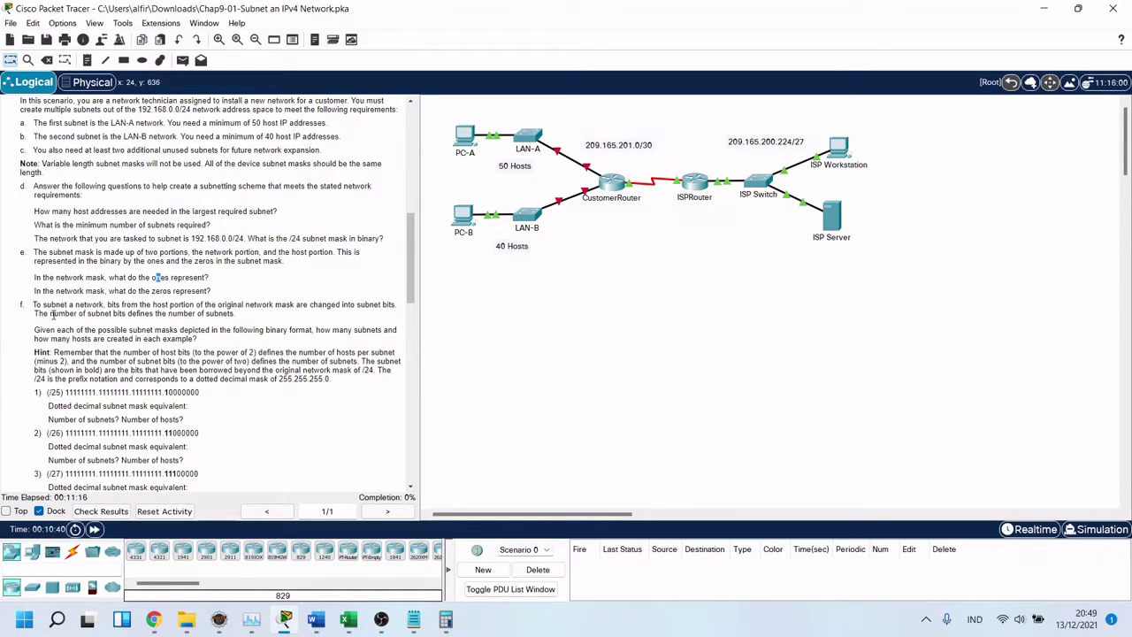
scroll(85, 329, down, 1)
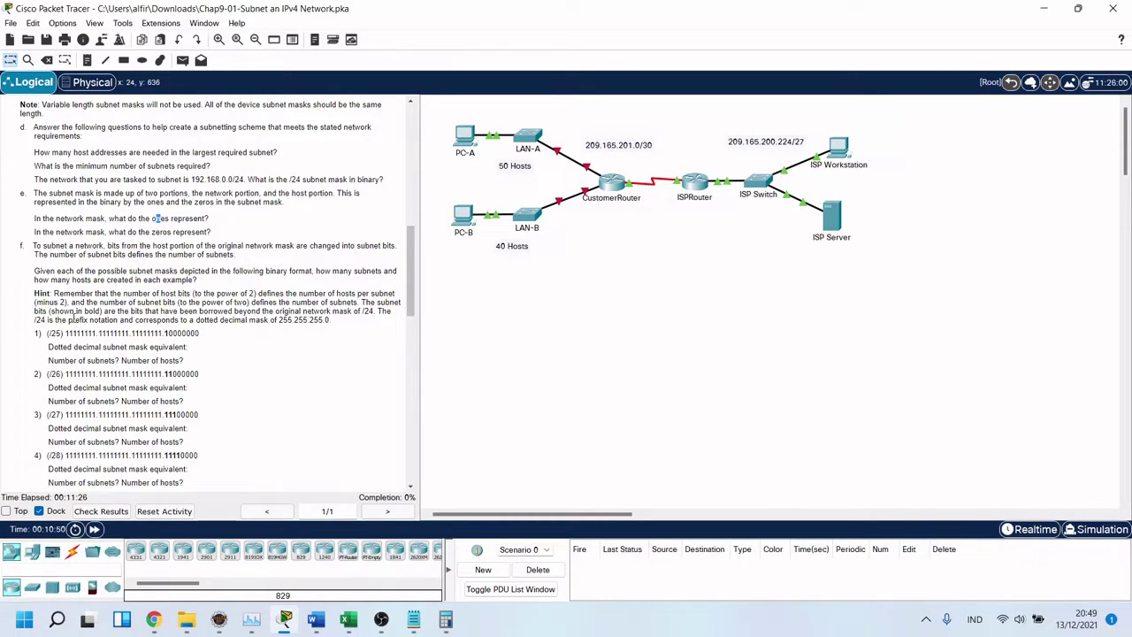
scroll(75, 319, down, 1)
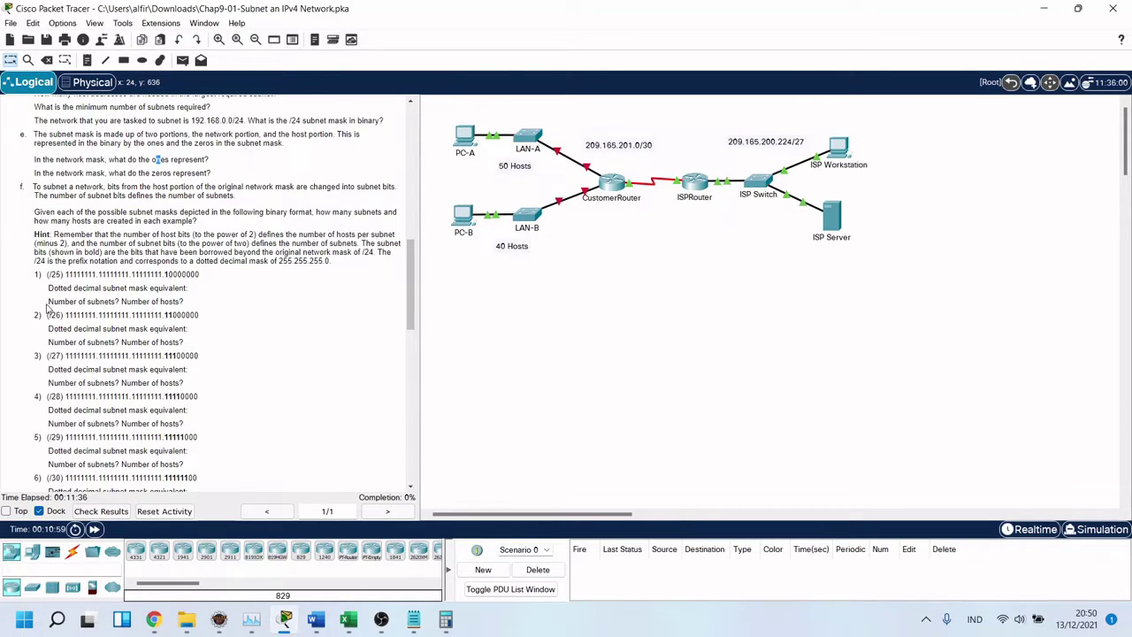
drag(47, 301, 191, 298)
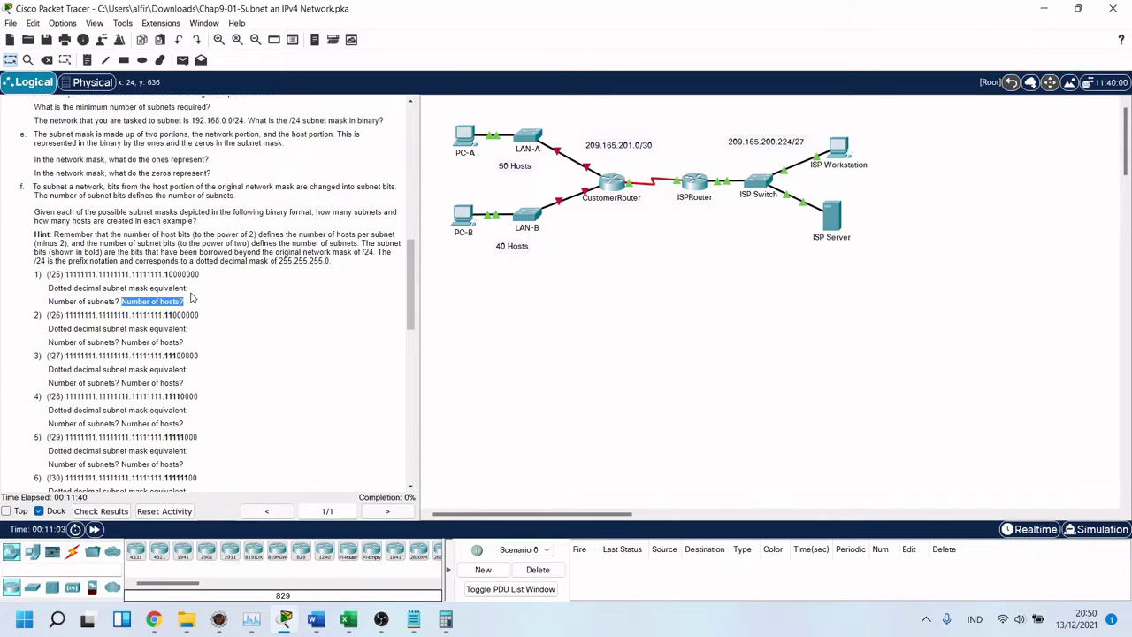
drag(46, 274, 63, 274)
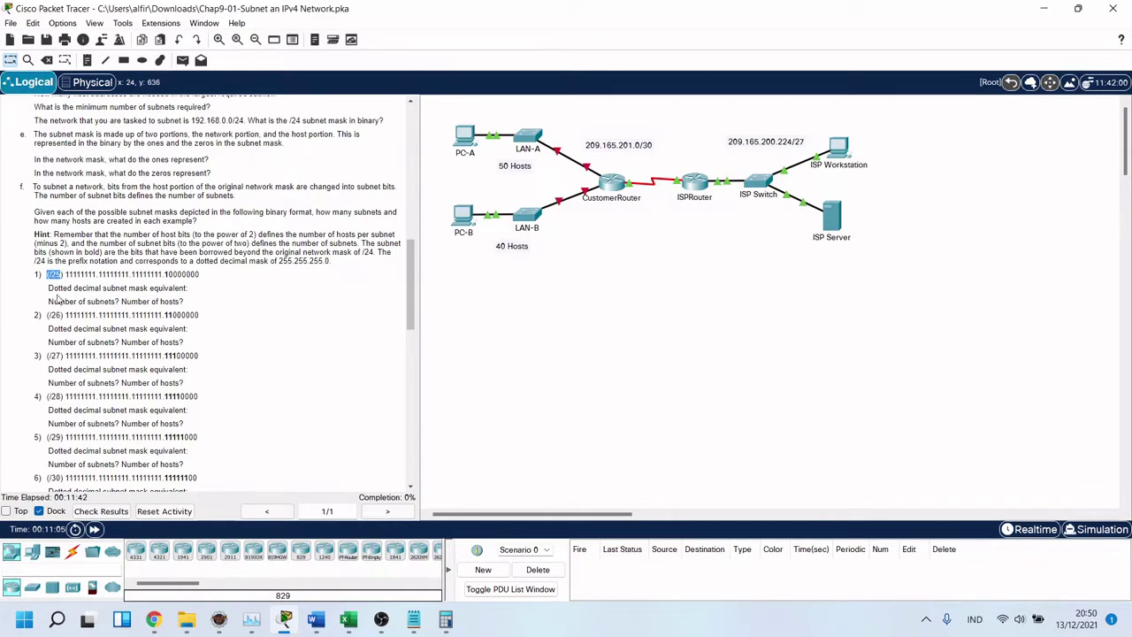
drag(48, 315, 57, 314)
scroll(153, 345, down, 2)
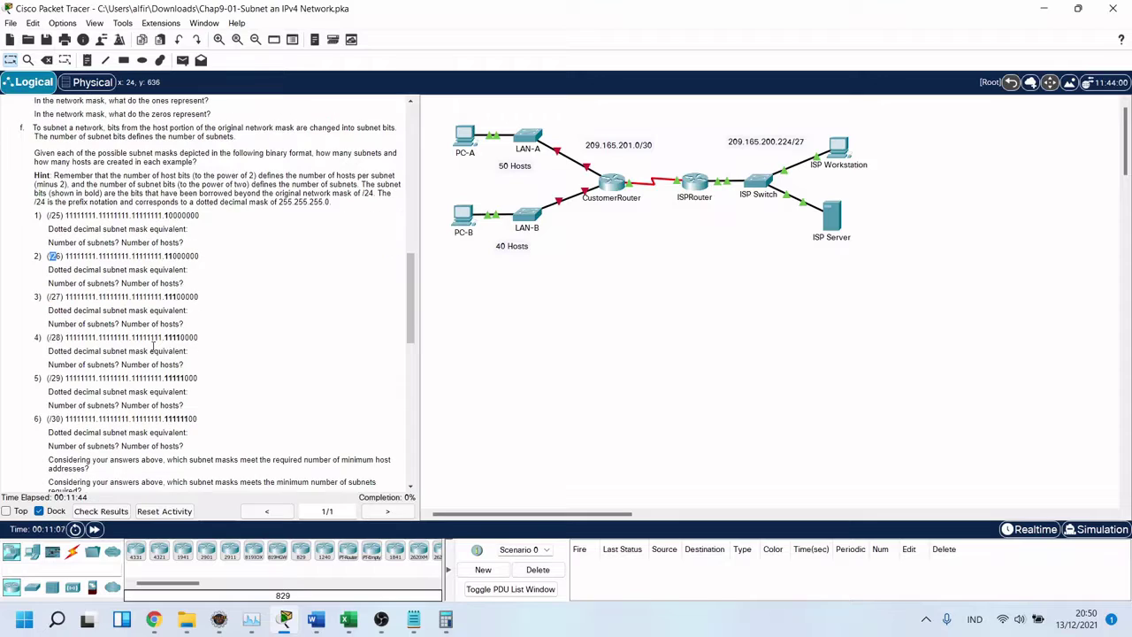
Switch to the Excel workbook and examine the /24 row's prefix length, netmask, binary netmask, subnet size and host count formulas.
click(348, 619)
click(522, 283)
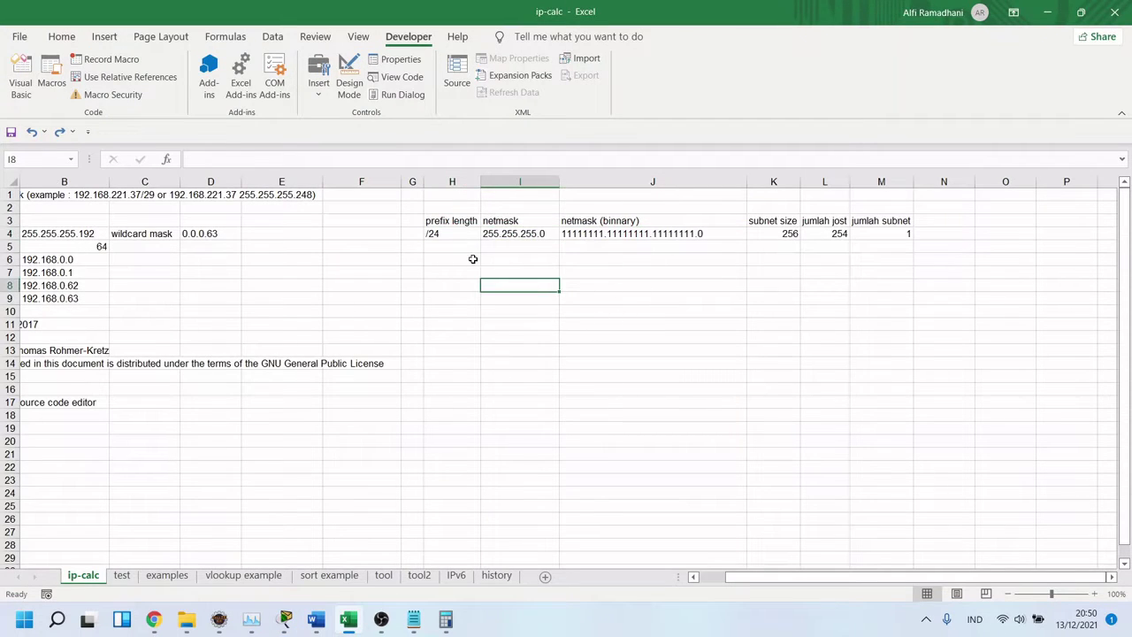
click(450, 233)
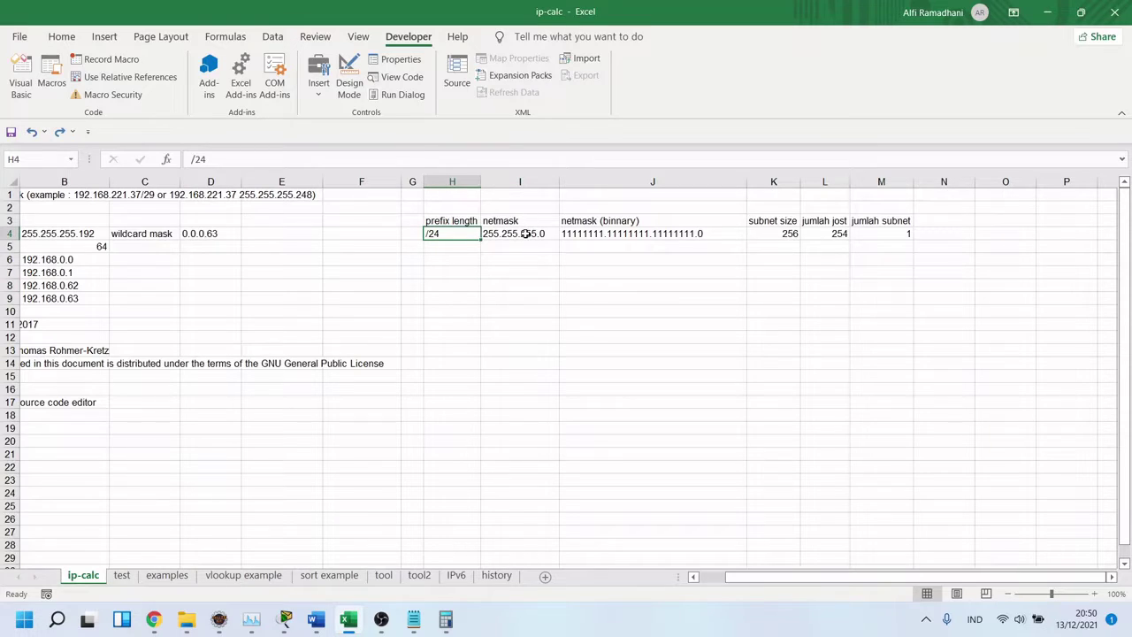
key(Down)
click(443, 233)
click(504, 233)
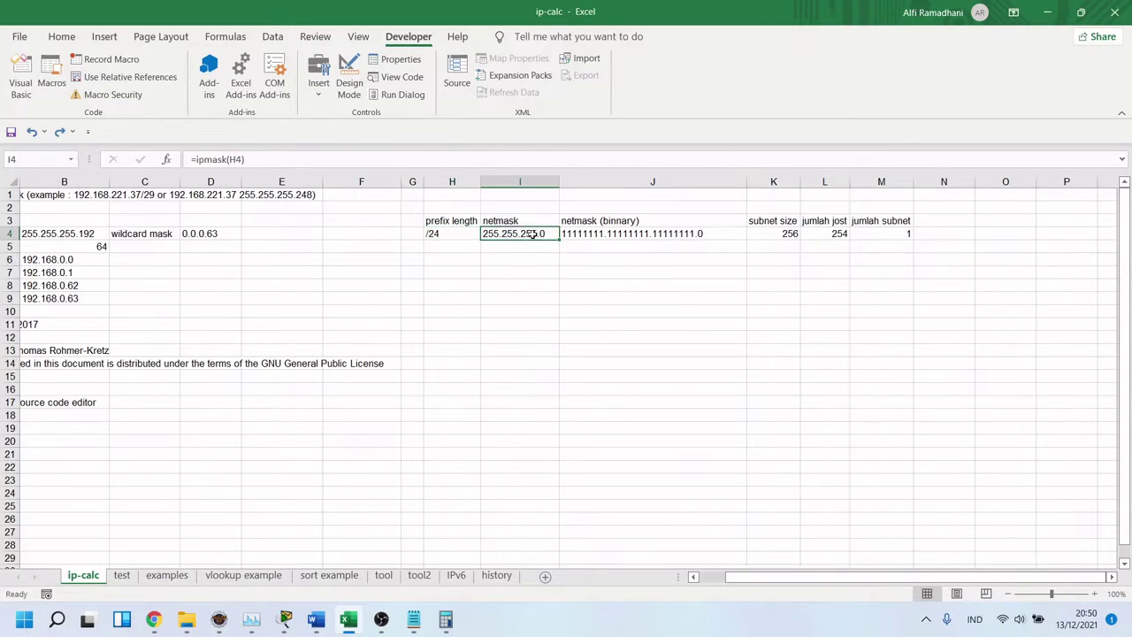
click(595, 235)
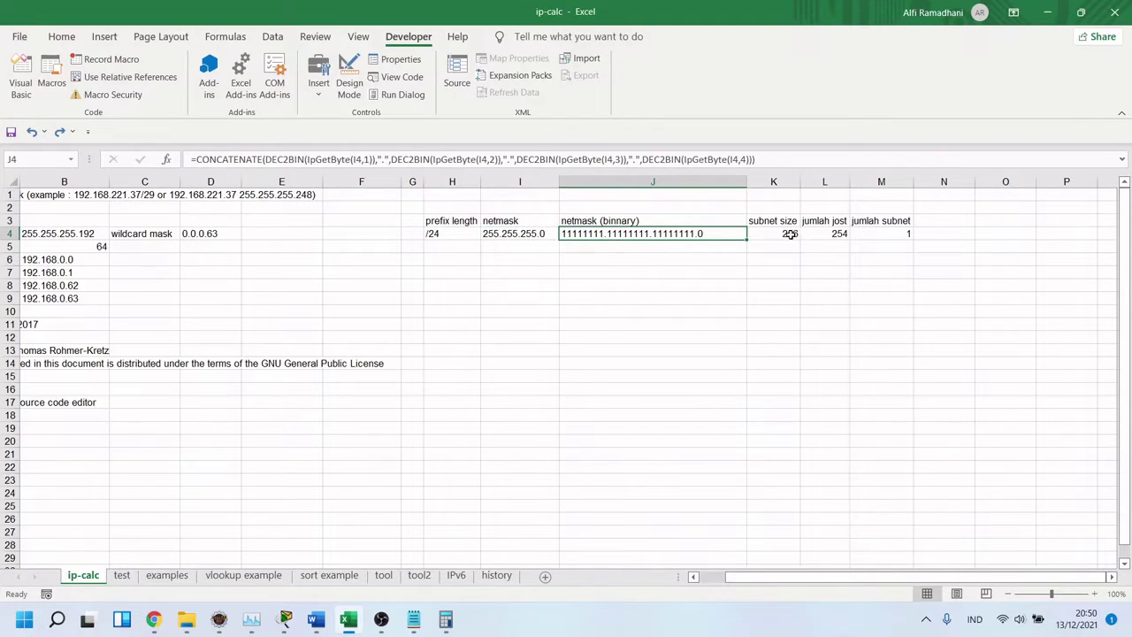
click(786, 237)
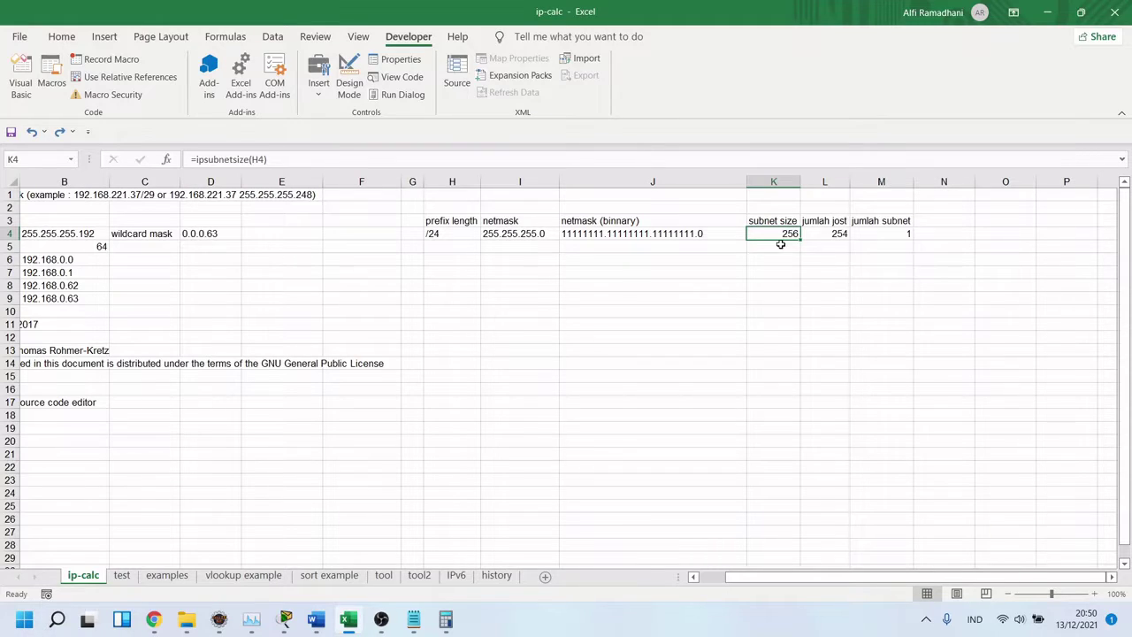
click(840, 243)
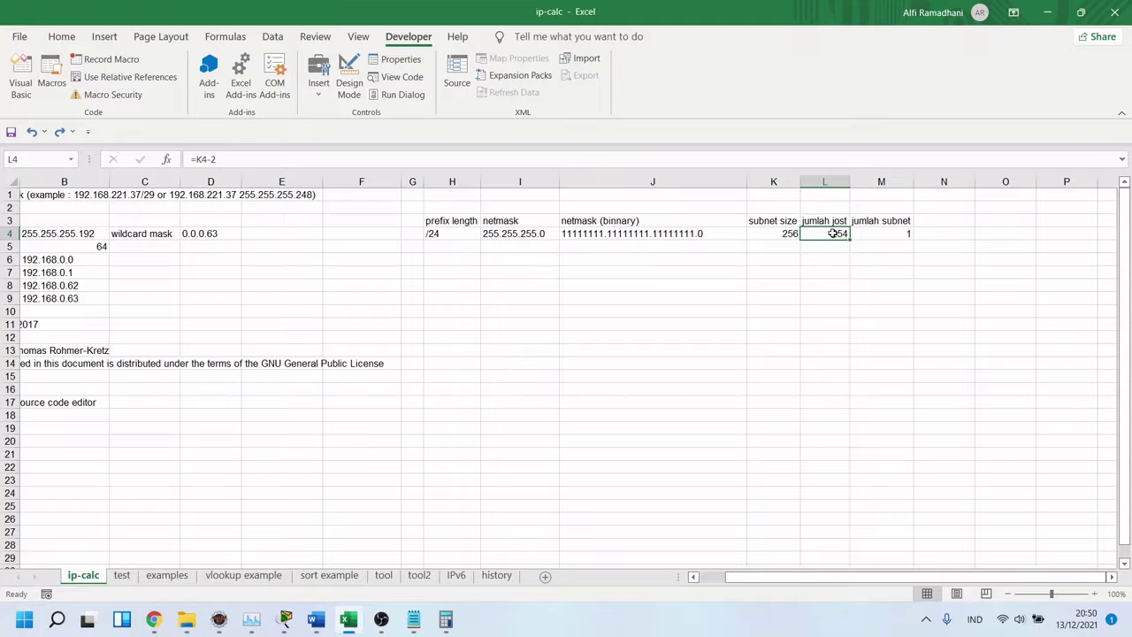
Compare the /24 row's jumlah subnet formula with the subnet bits in its binary netmask.
click(893, 233)
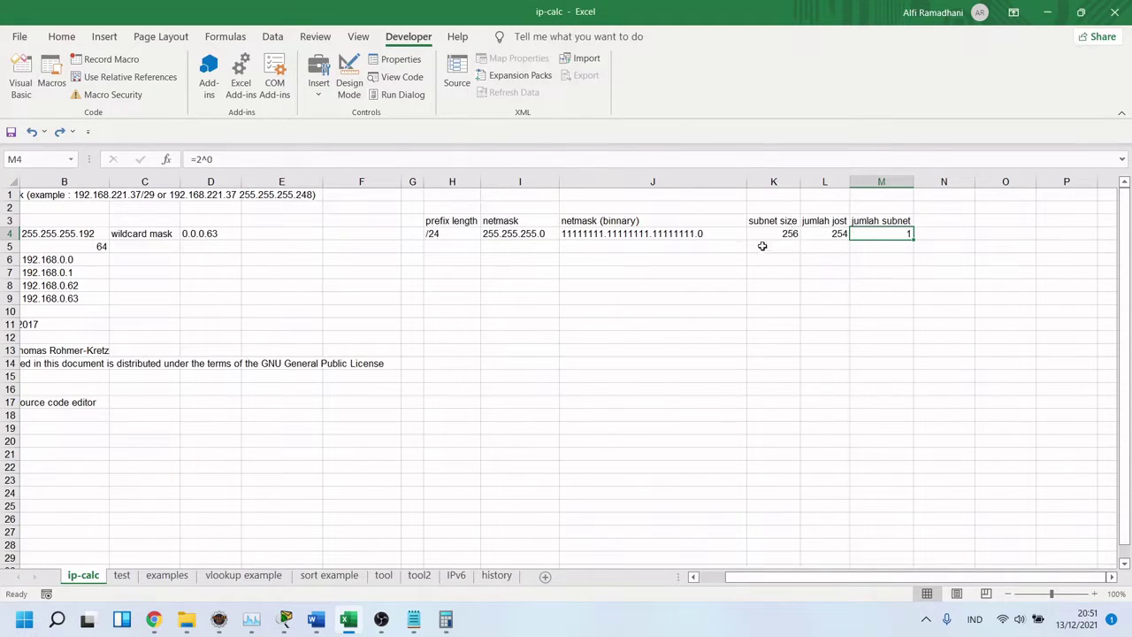
click(712, 236)
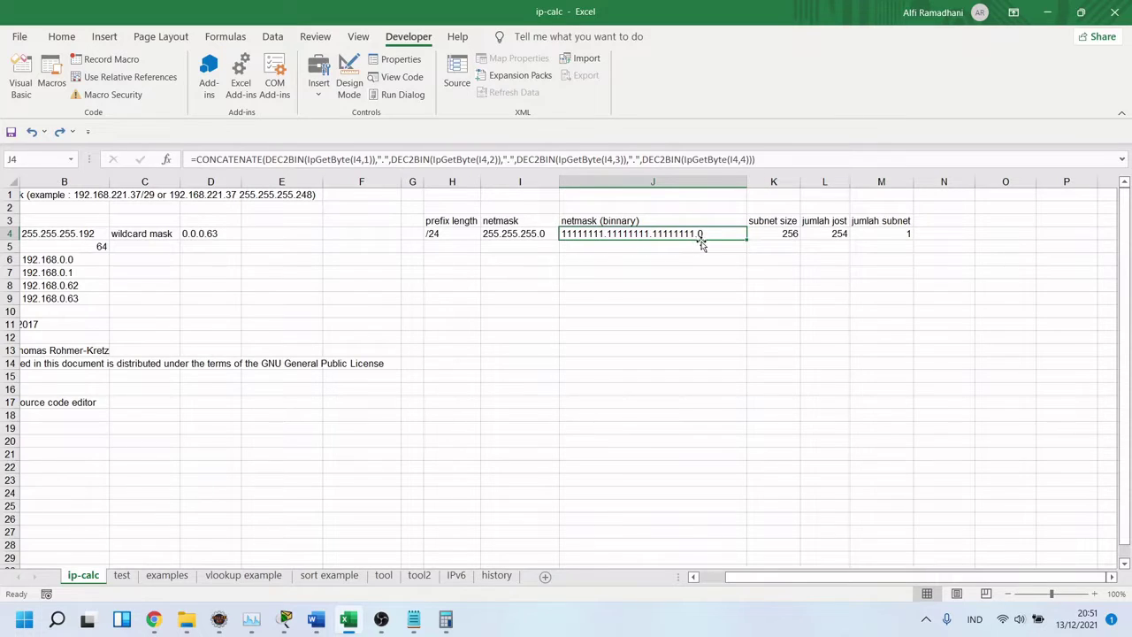
click(697, 247)
click(676, 235)
click(907, 231)
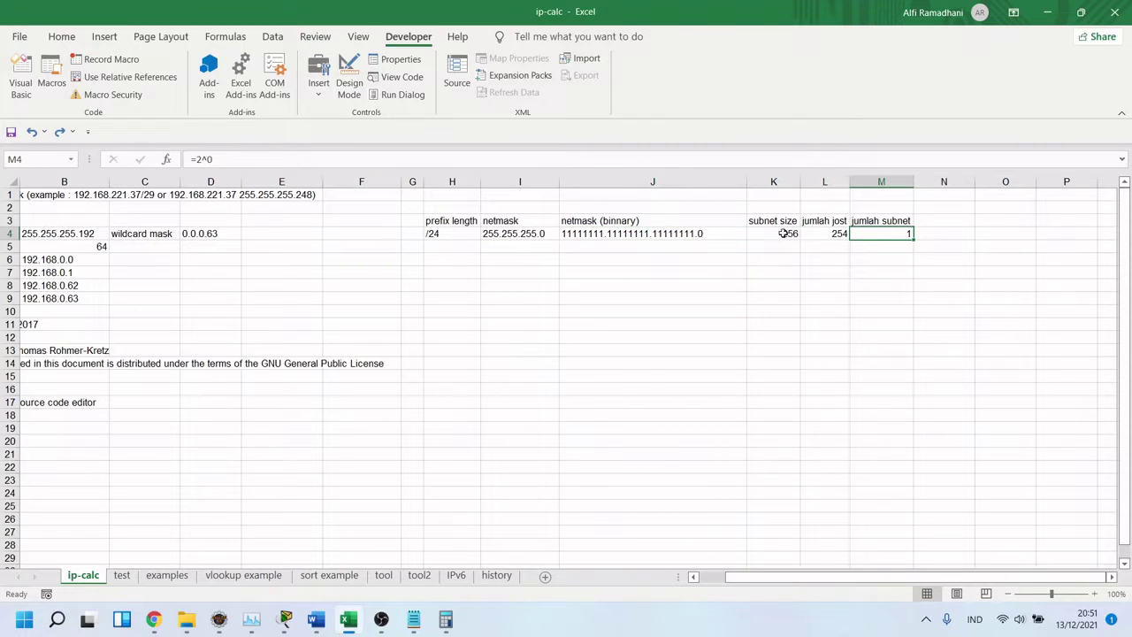
Fill the prefix length through host count cells H4:L4 down to row 10, covering /24 to /30.
click(451, 236)
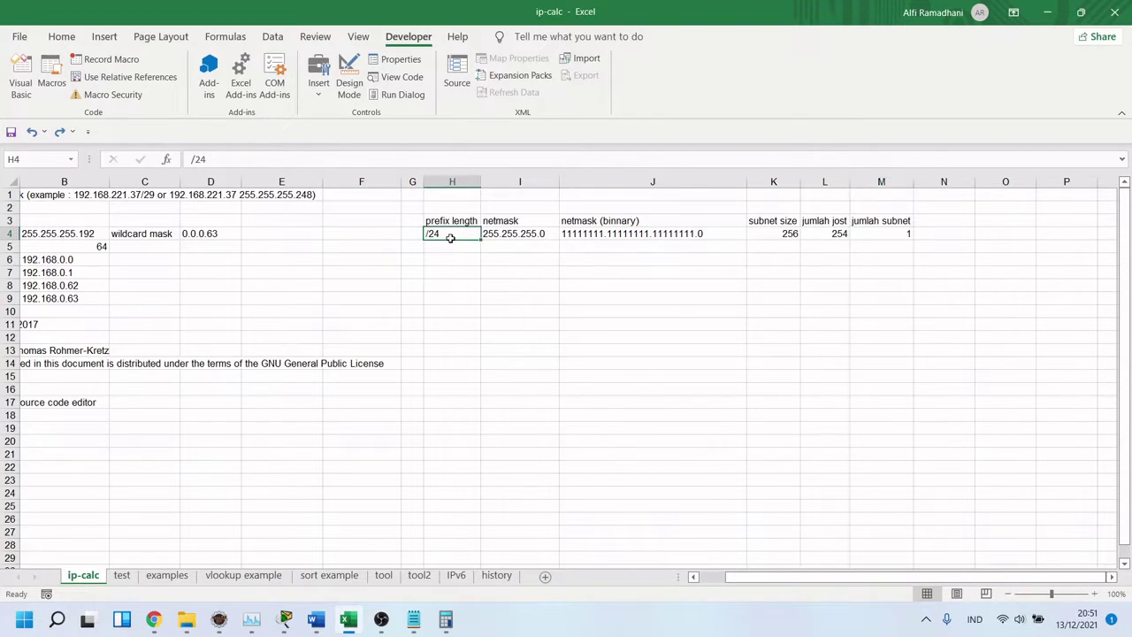
drag(450, 237, 814, 233)
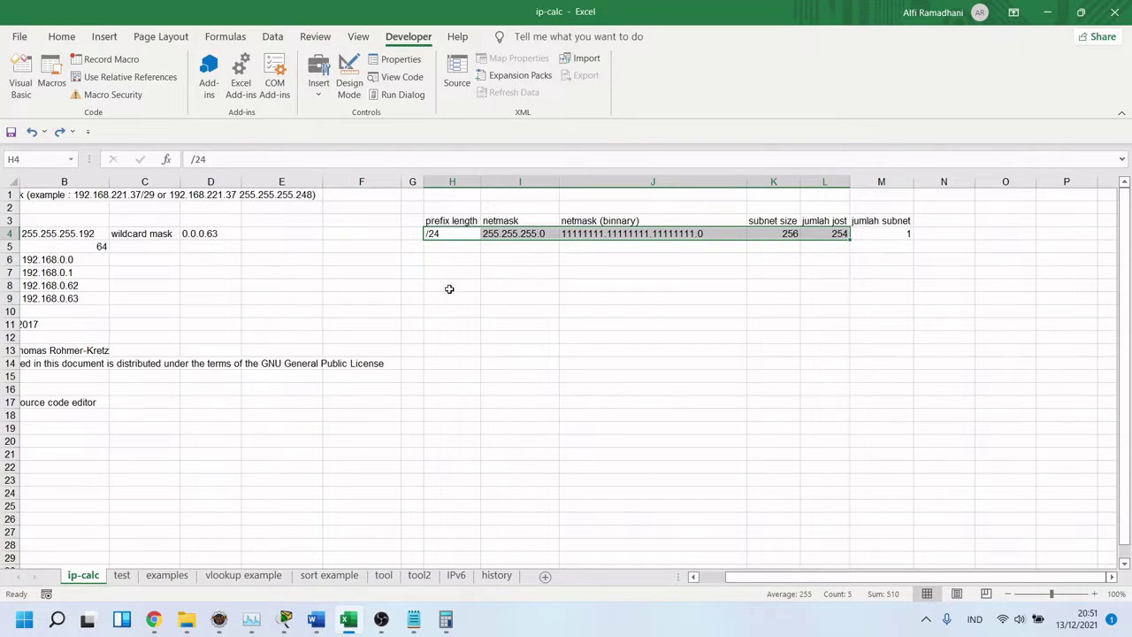
mouse_move(855, 233)
drag(848, 239, 450, 324)
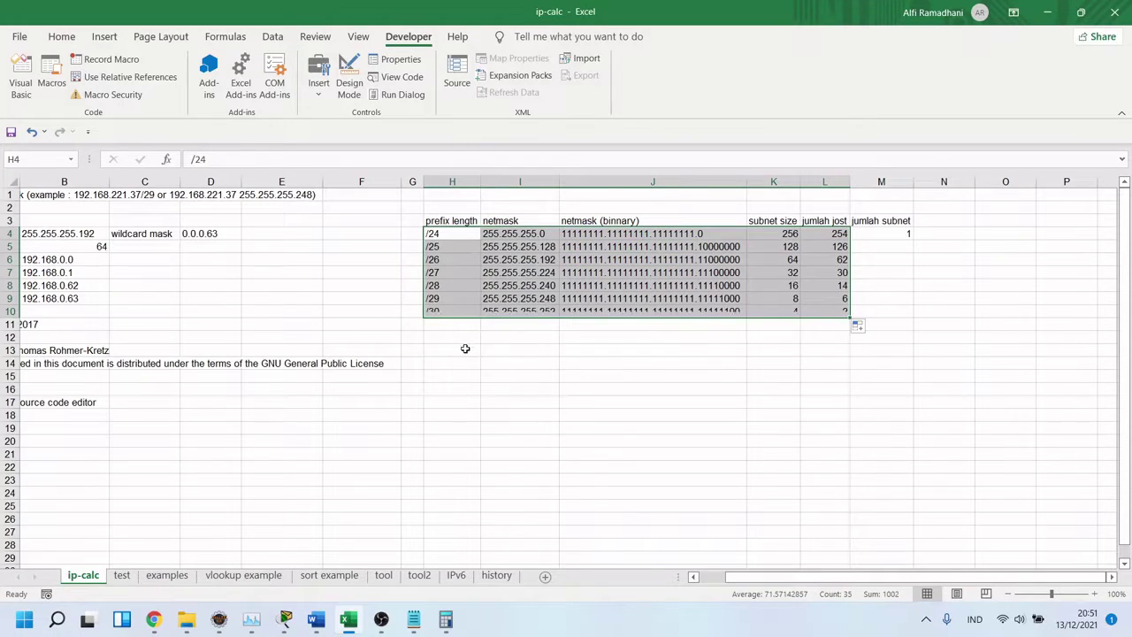
click(513, 350)
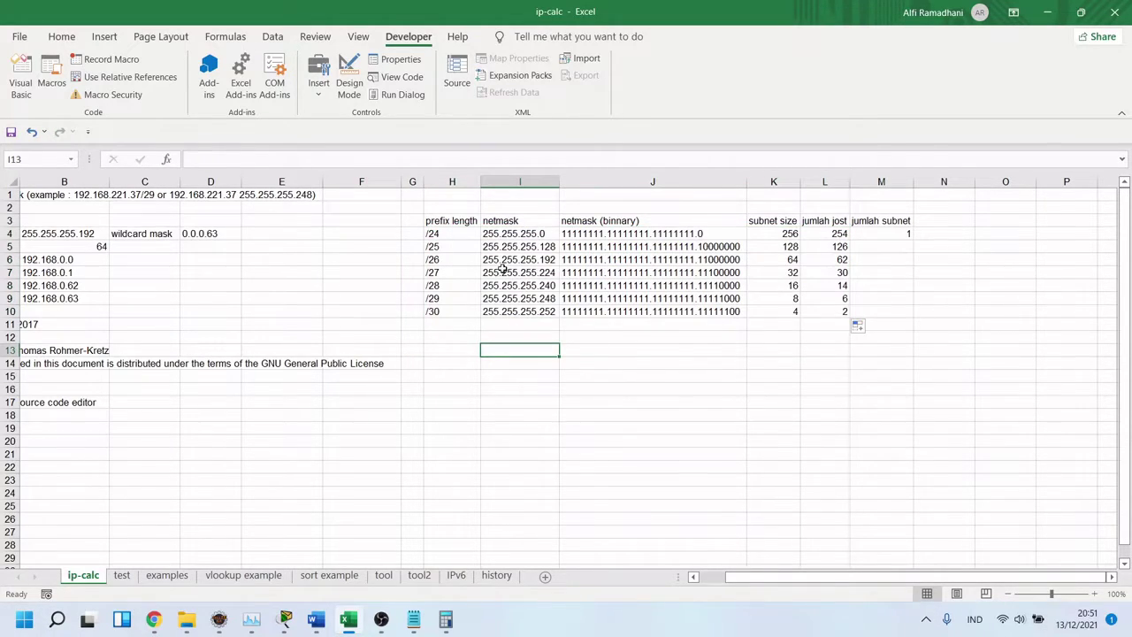
Check the /25 row's host count and enter =2^1 as its number of subnets in M5.
click(455, 252)
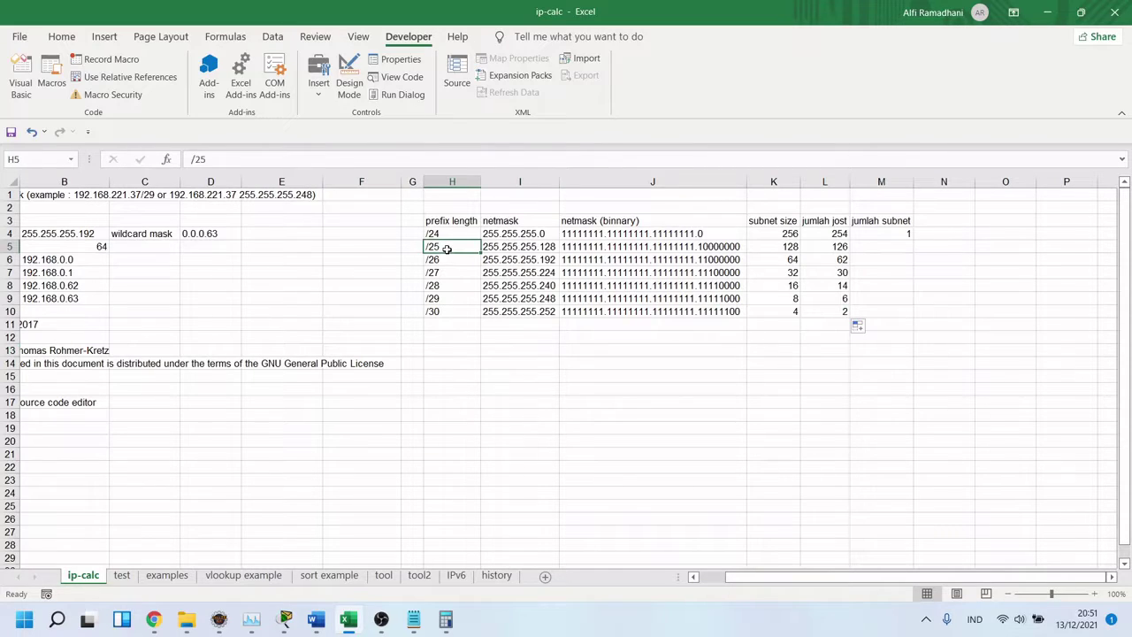
click(834, 248)
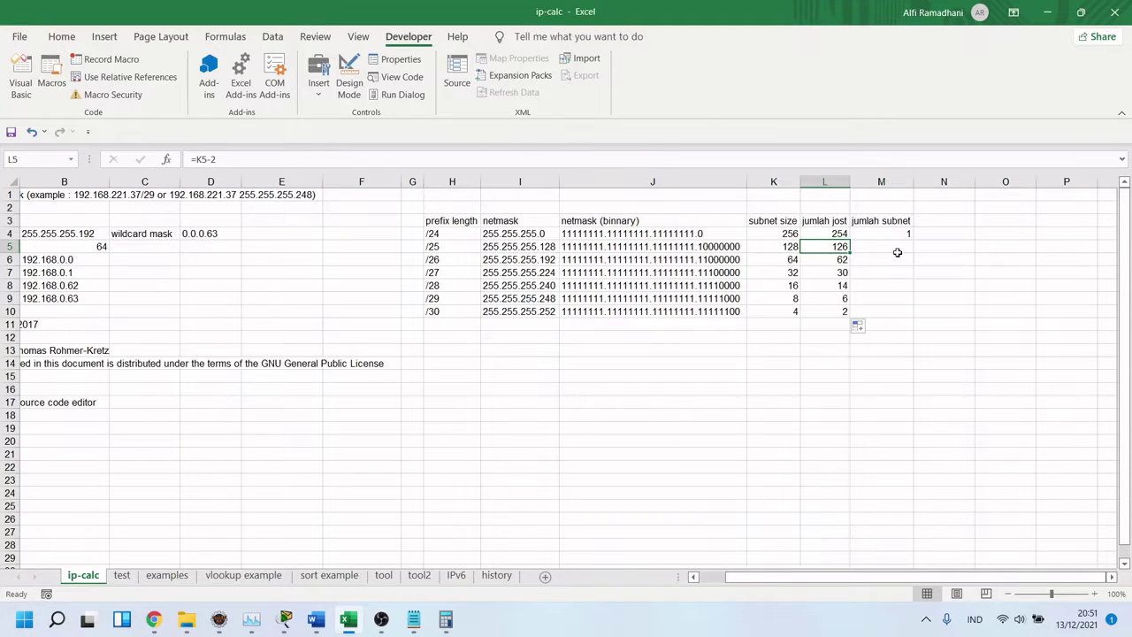
click(898, 253)
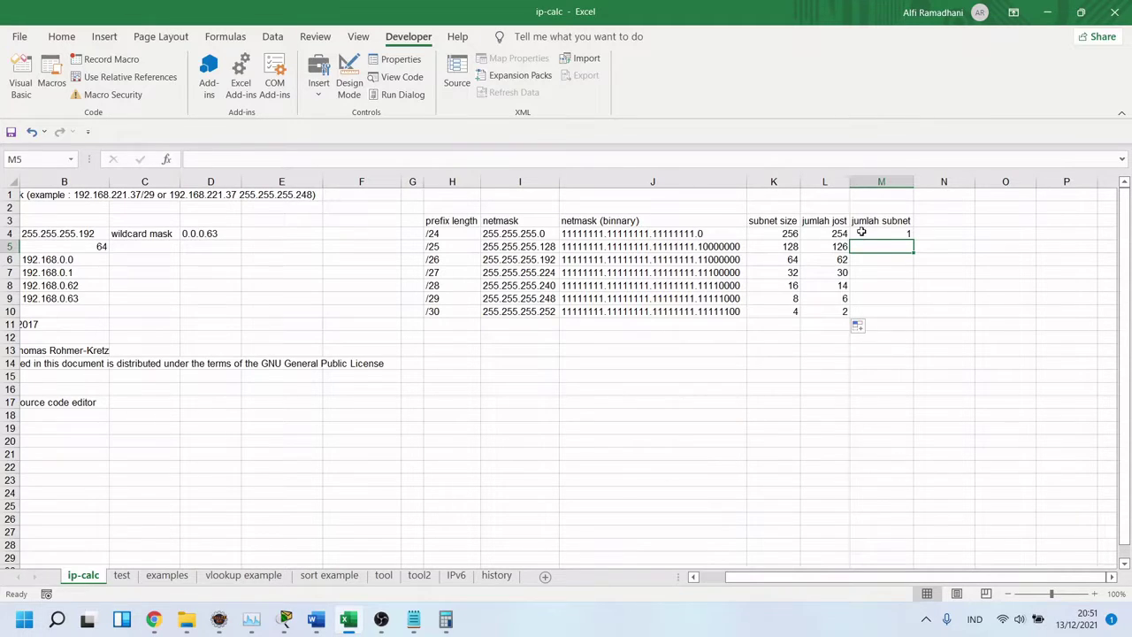
text(2^1)
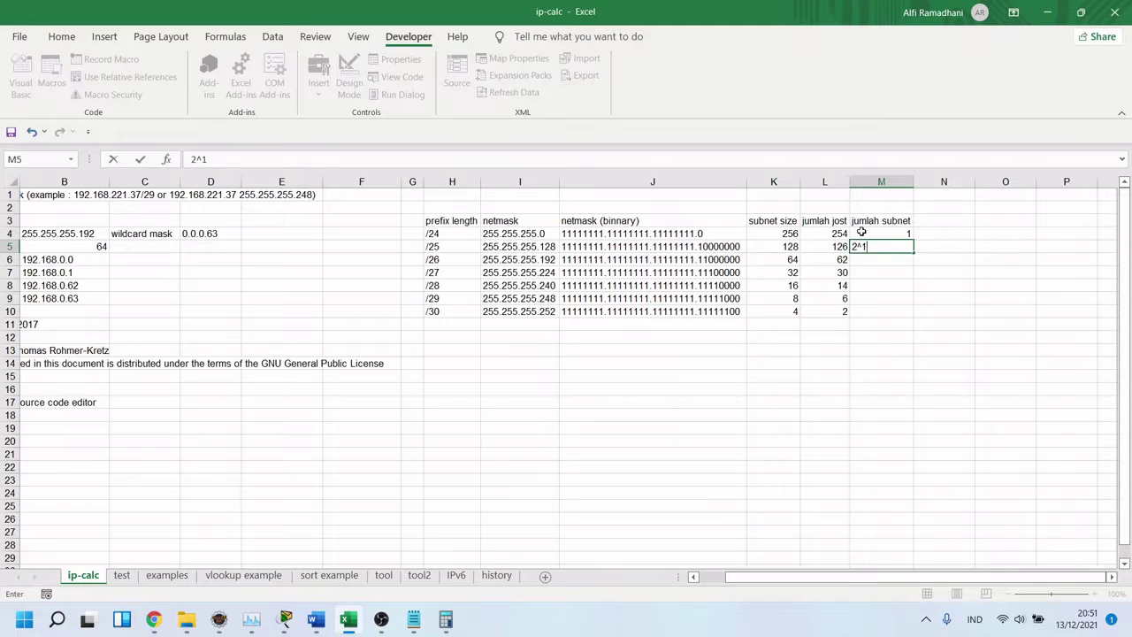
key(Return)
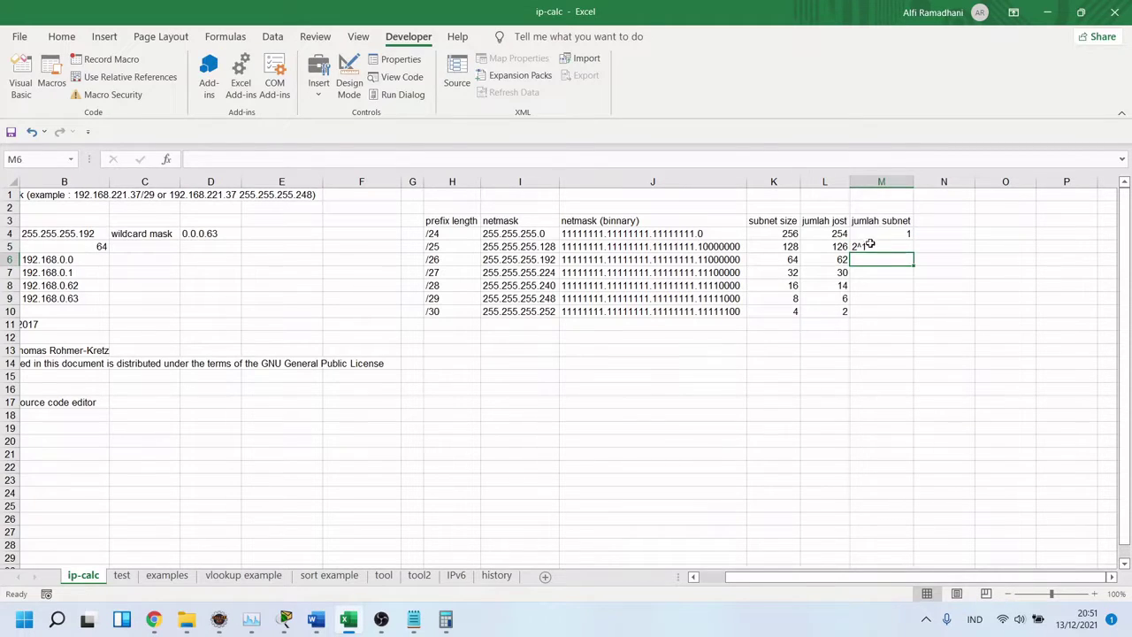
click(873, 246)
key(BackSpace)
text(=2)
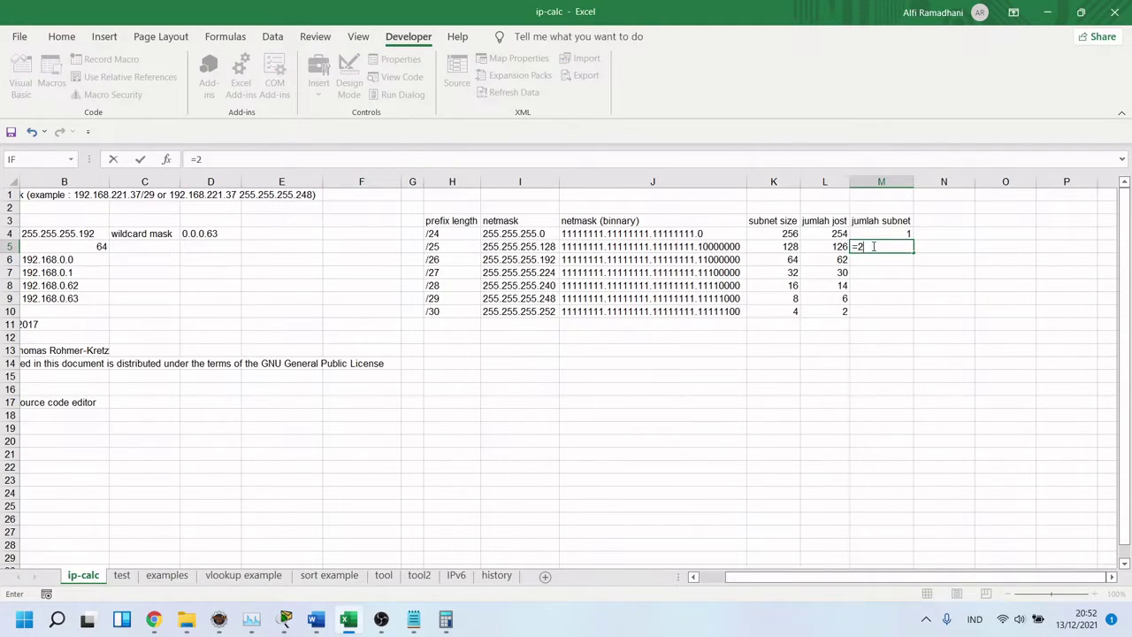
text(^1)
key(Return)
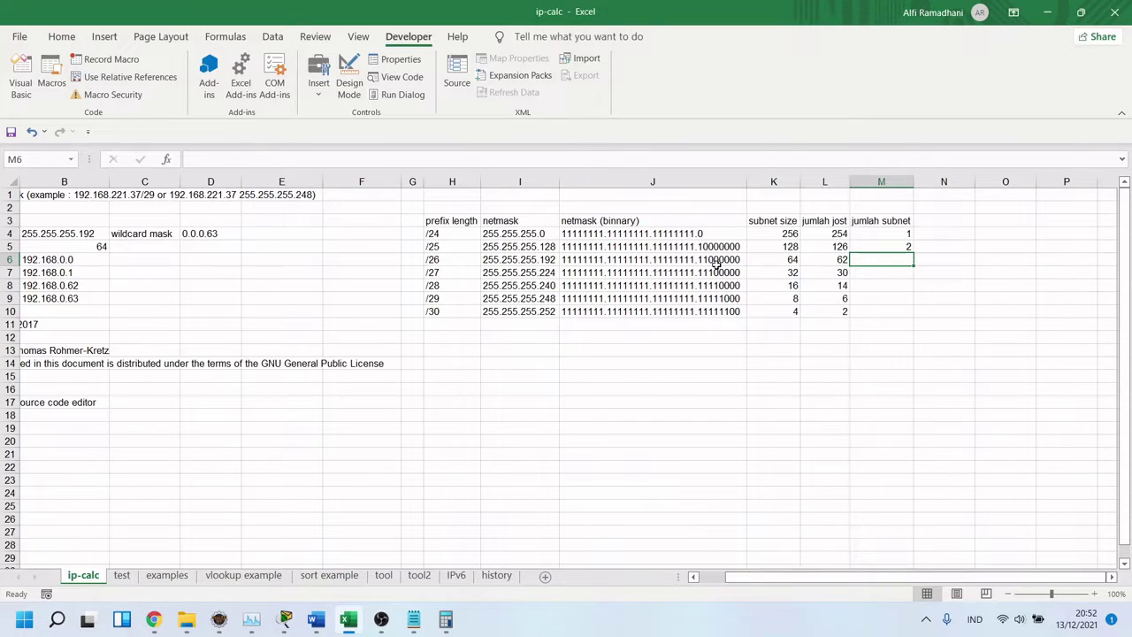
Enter the number of subnets as =2^2 for /26 in M6 and =2^3 for /27 in M7.
text(2)
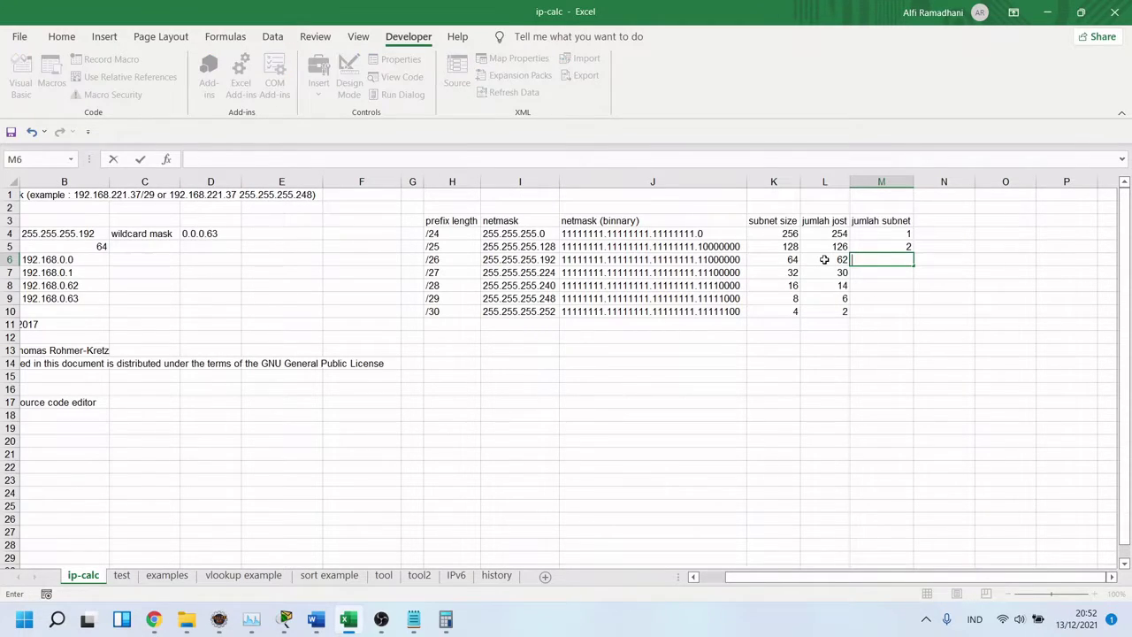
text(=2^2)
key(Return)
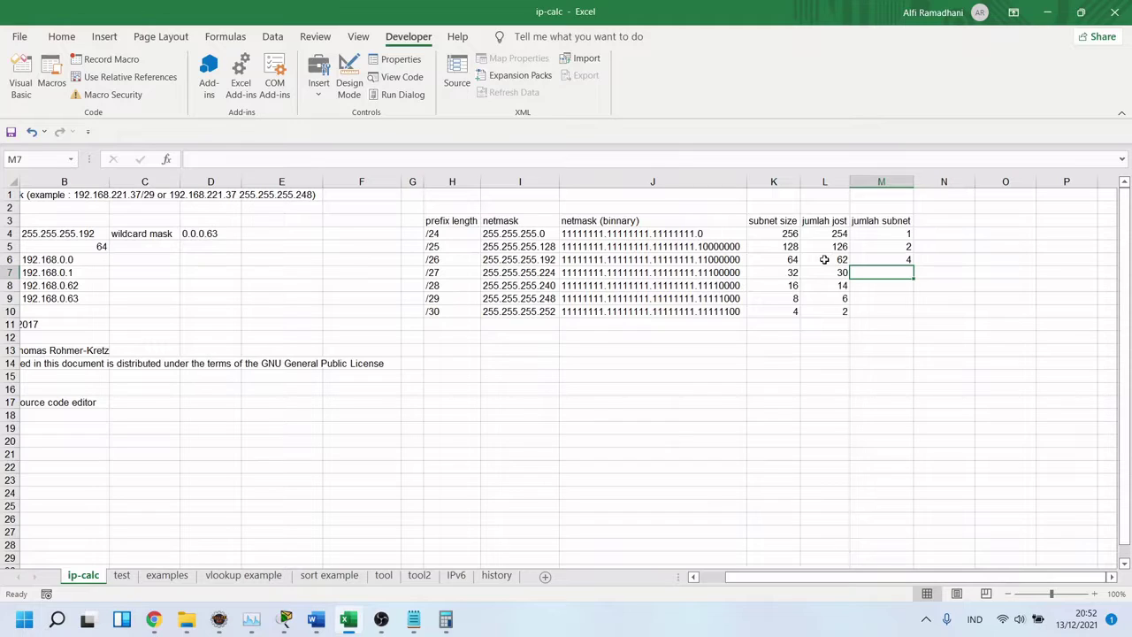
text(2)
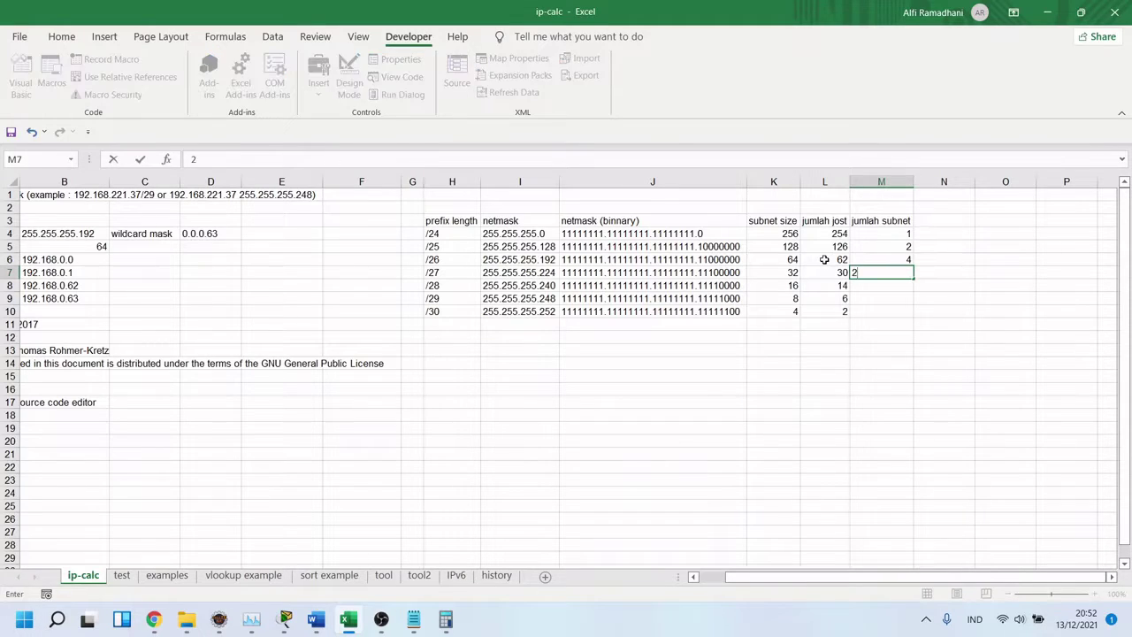
text(=2)
text(3)
key(Return)
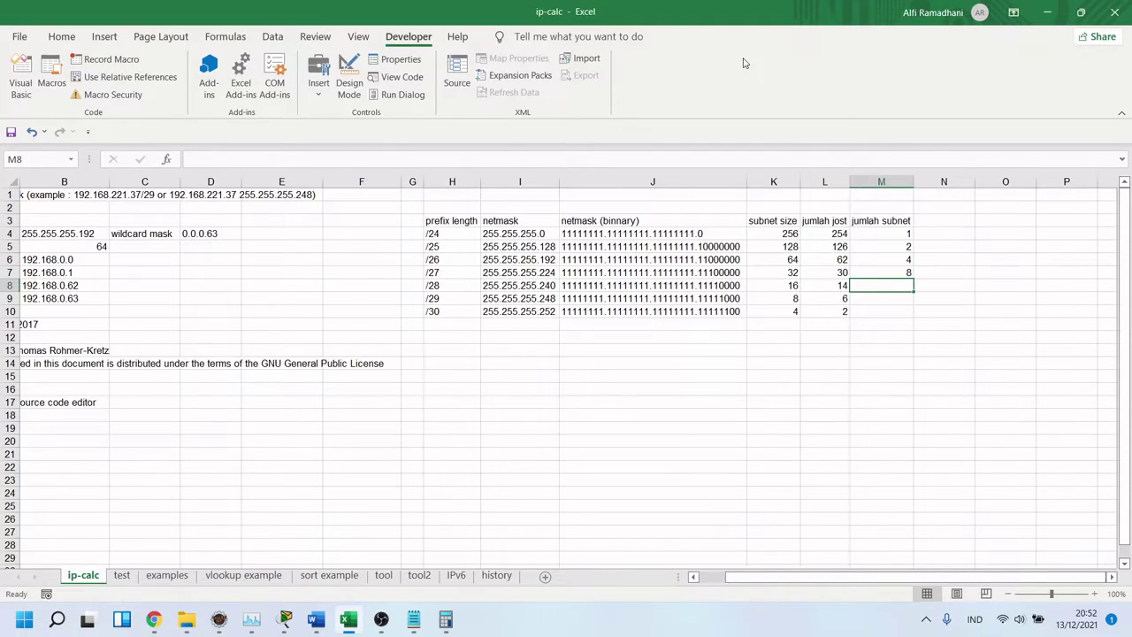
Enter the number of subnets as powers of two: 16 for /28 in M8, =2^5 for /29 in M9 and =2^6 for /30 in M10.
text(=2)
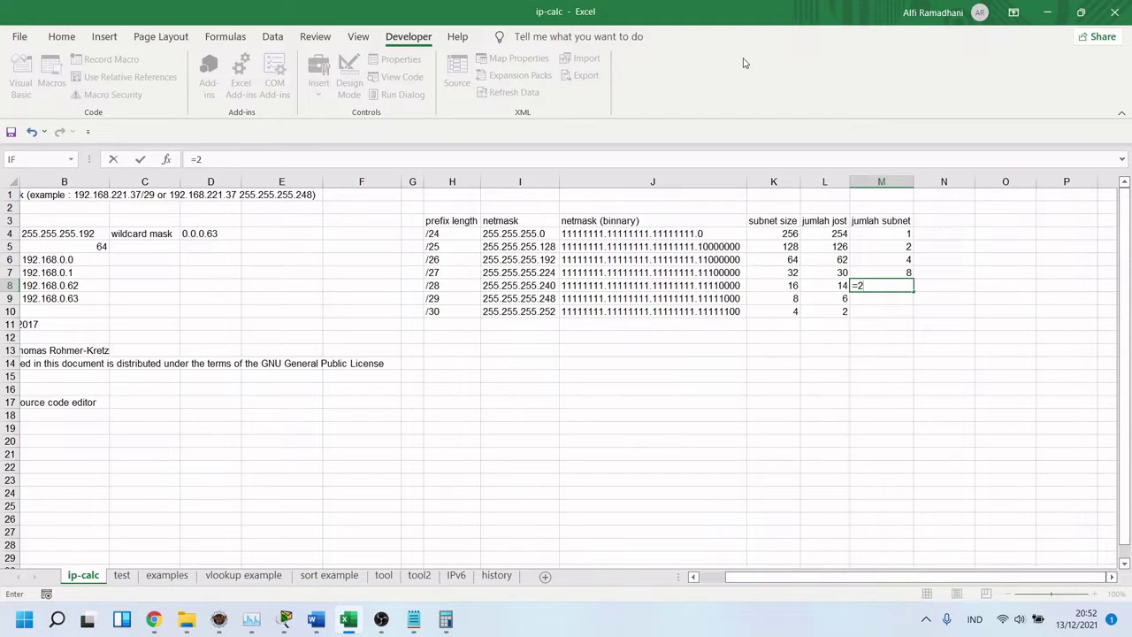
text(6)
key(BackSpace)
key(Return)
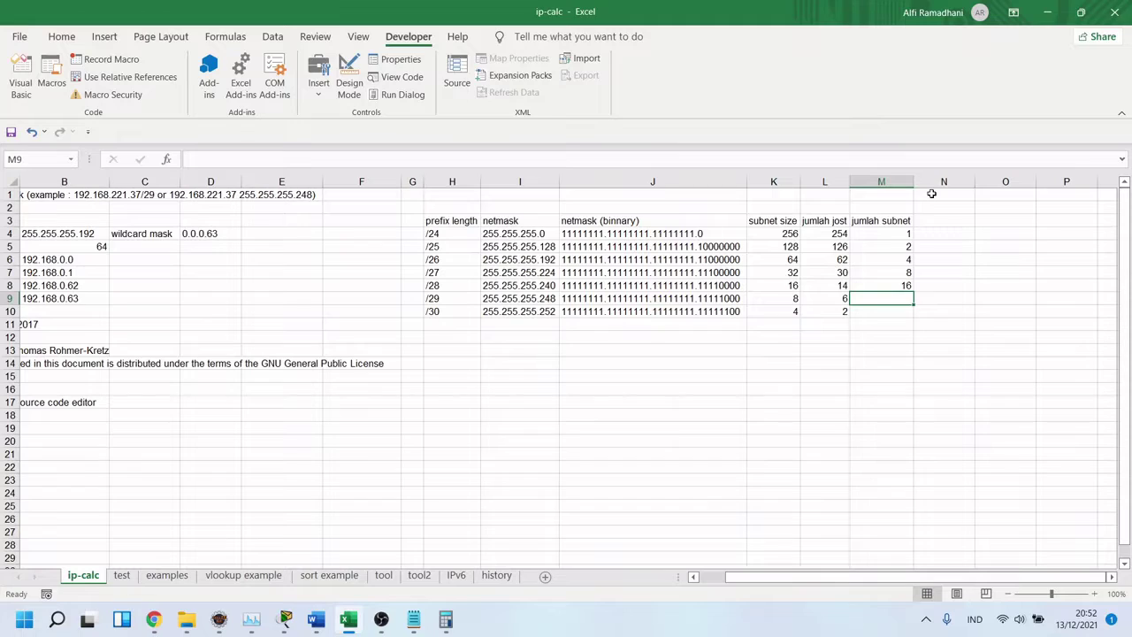
text(=2^5)
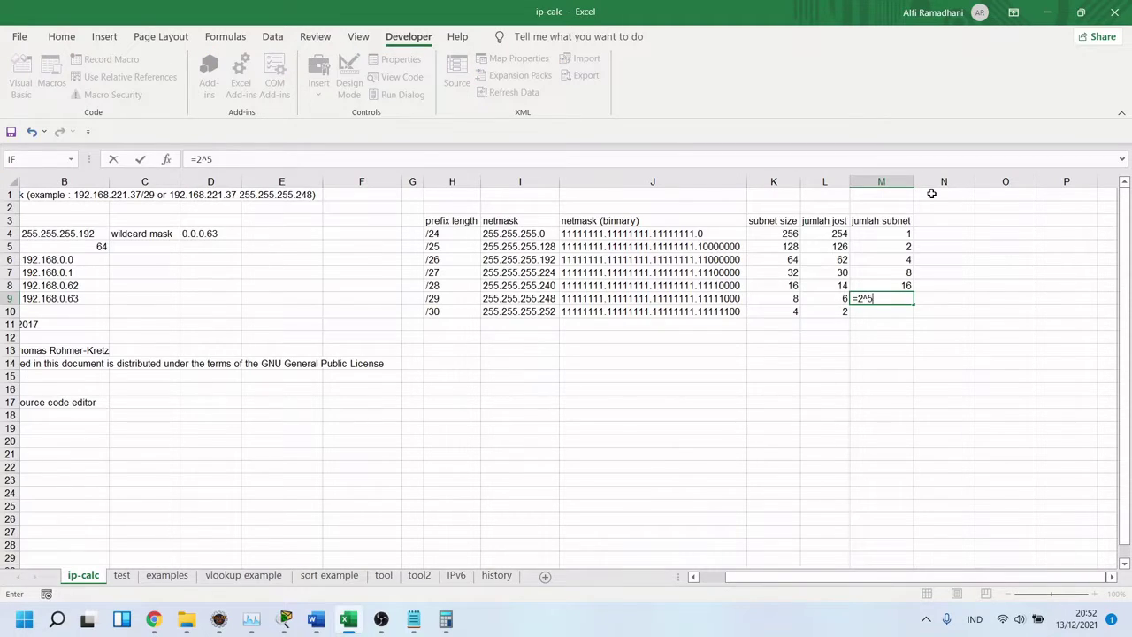
key(Return)
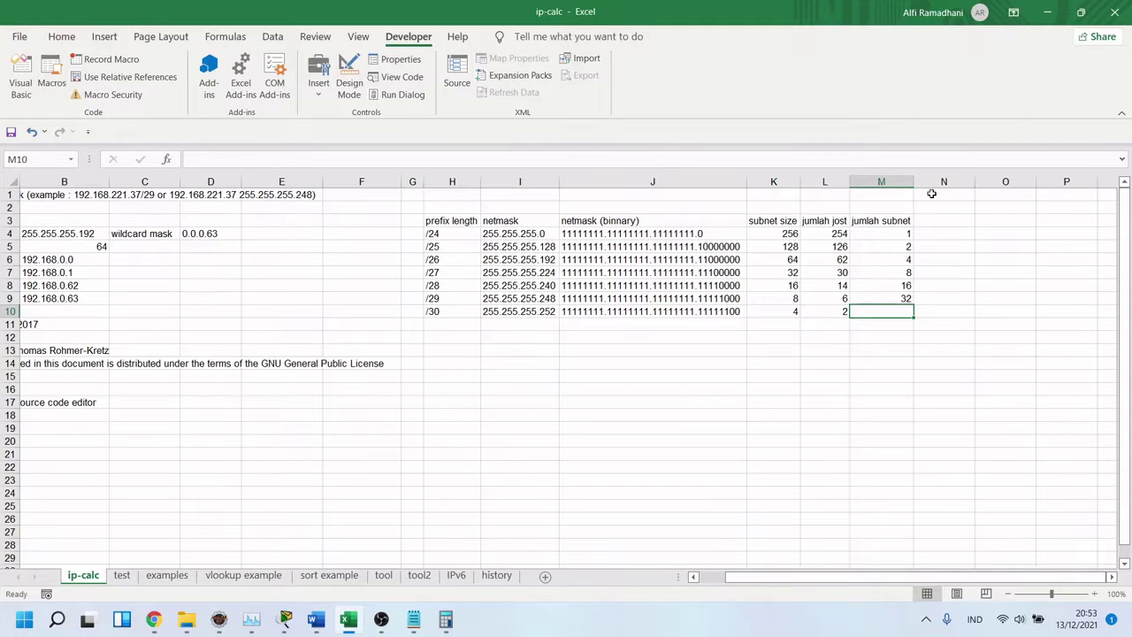
text(=2)
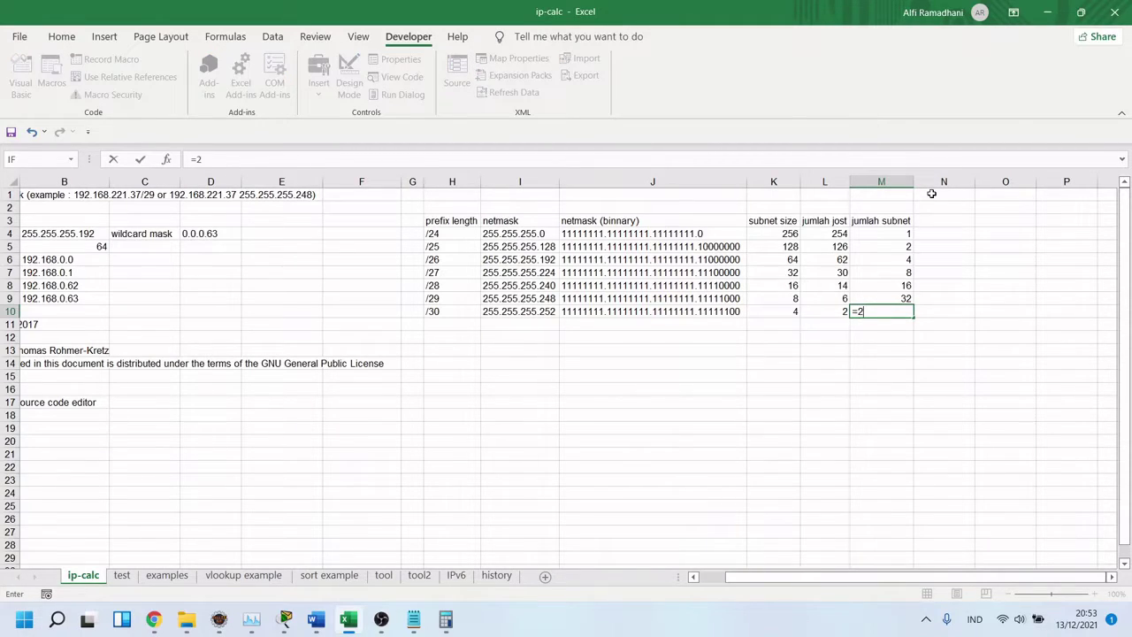
text(^6)
key(Return)
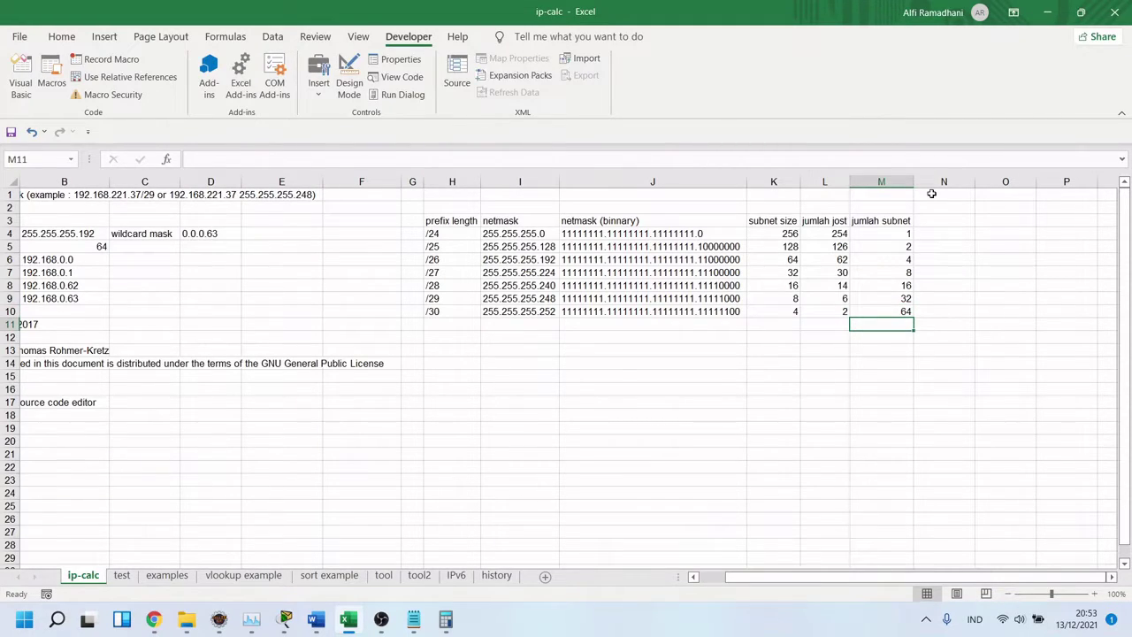
Review the jumlah subnet formulas in column M from the /25 row down and relate them to the prefix lengths up to /30.
click(893, 252)
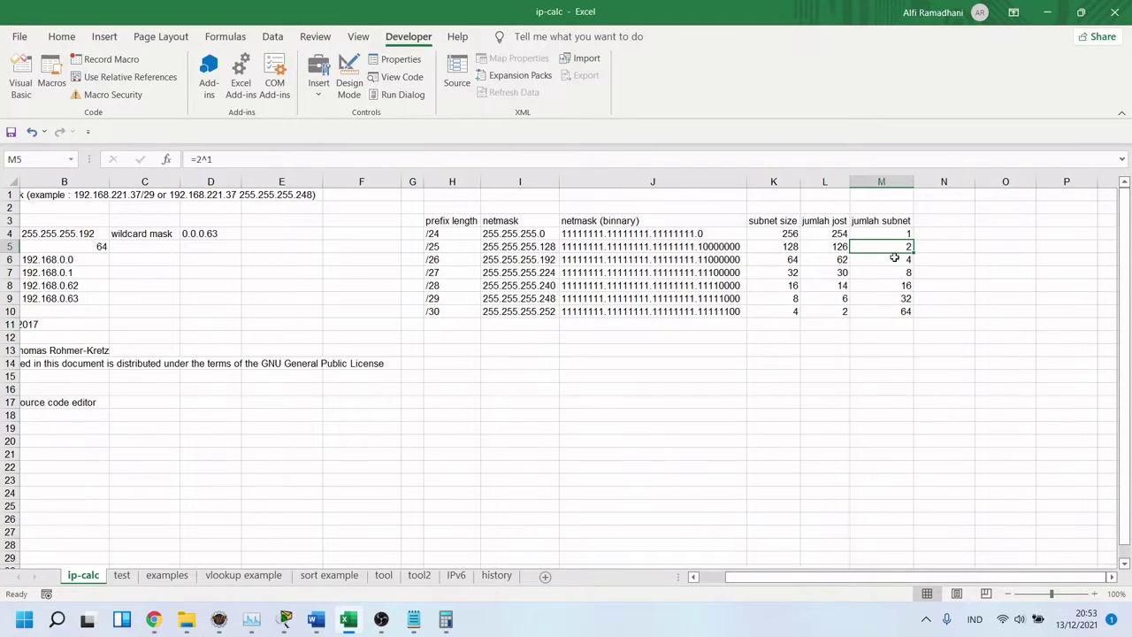
click(899, 267)
click(899, 246)
click(903, 263)
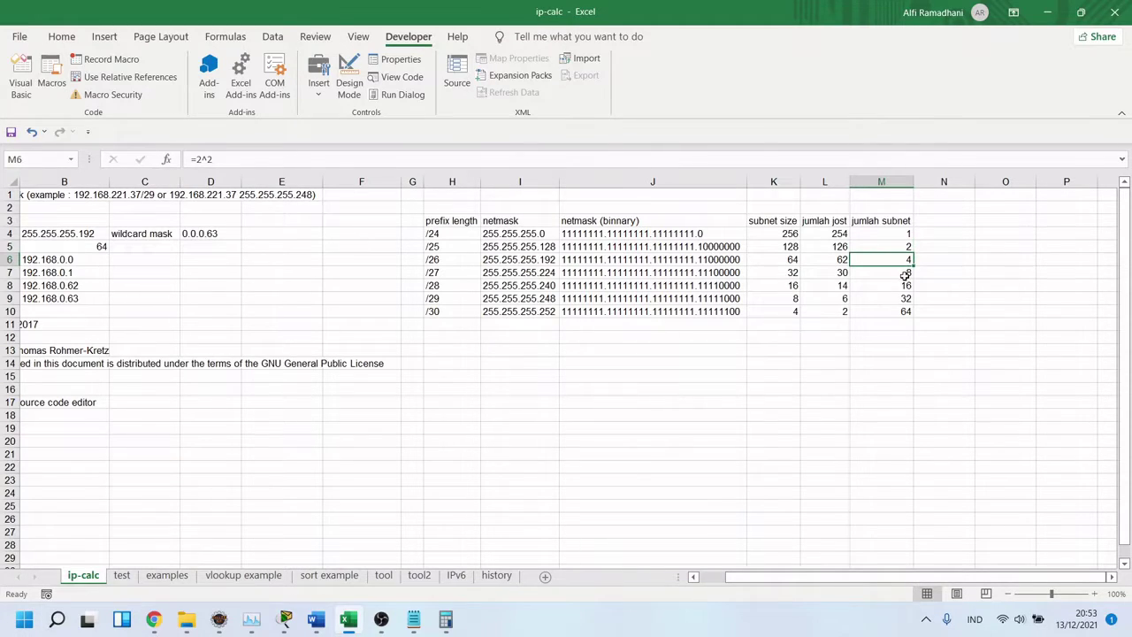
click(906, 275)
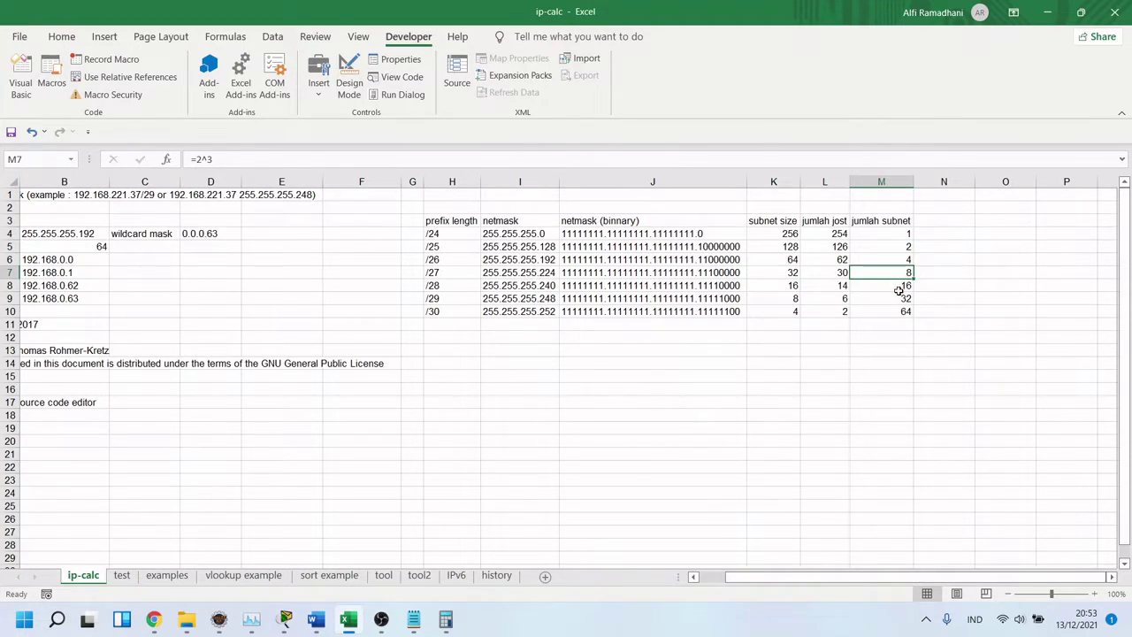
drag(897, 293, 900, 286)
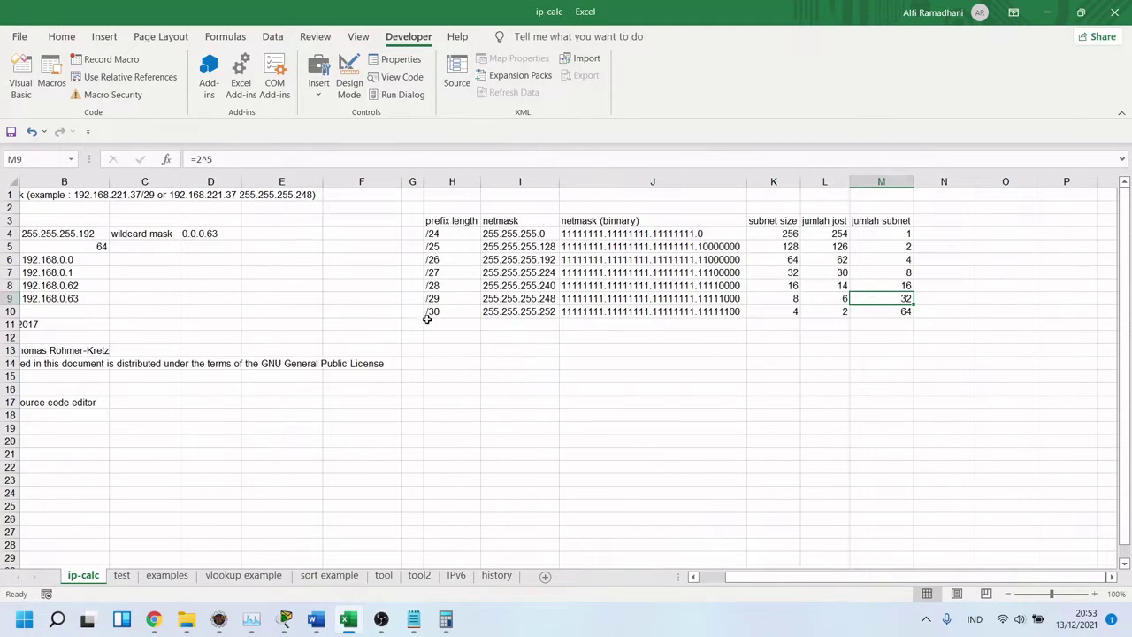
click(429, 314)
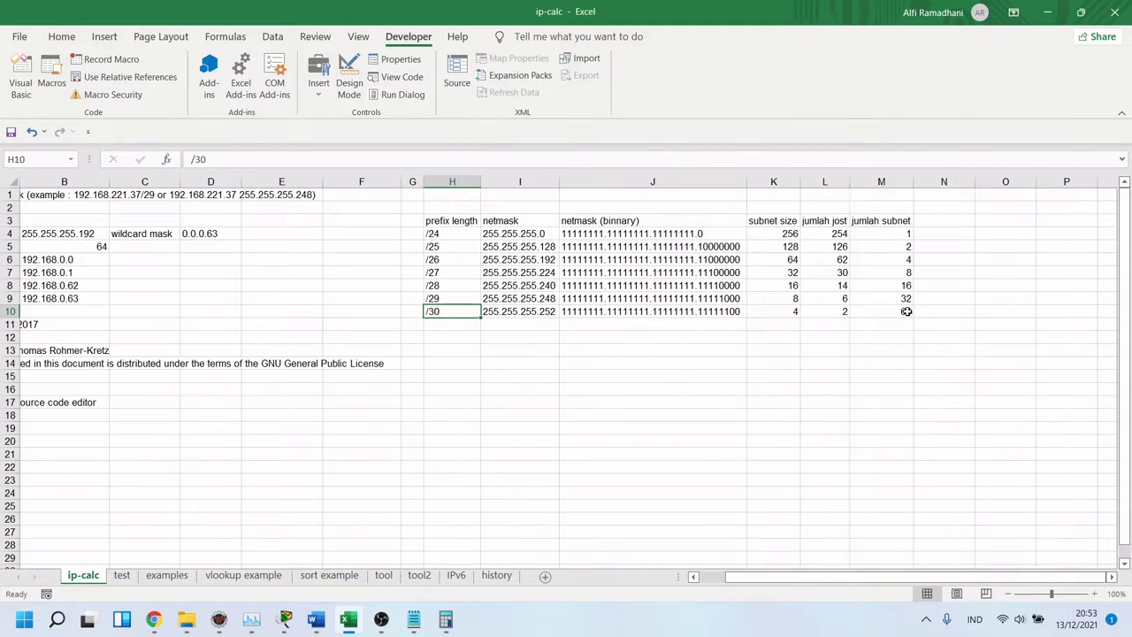
Compare the jumlah jost and jumlah subnet columns across the prefix rows from /24 to /30.
click(817, 227)
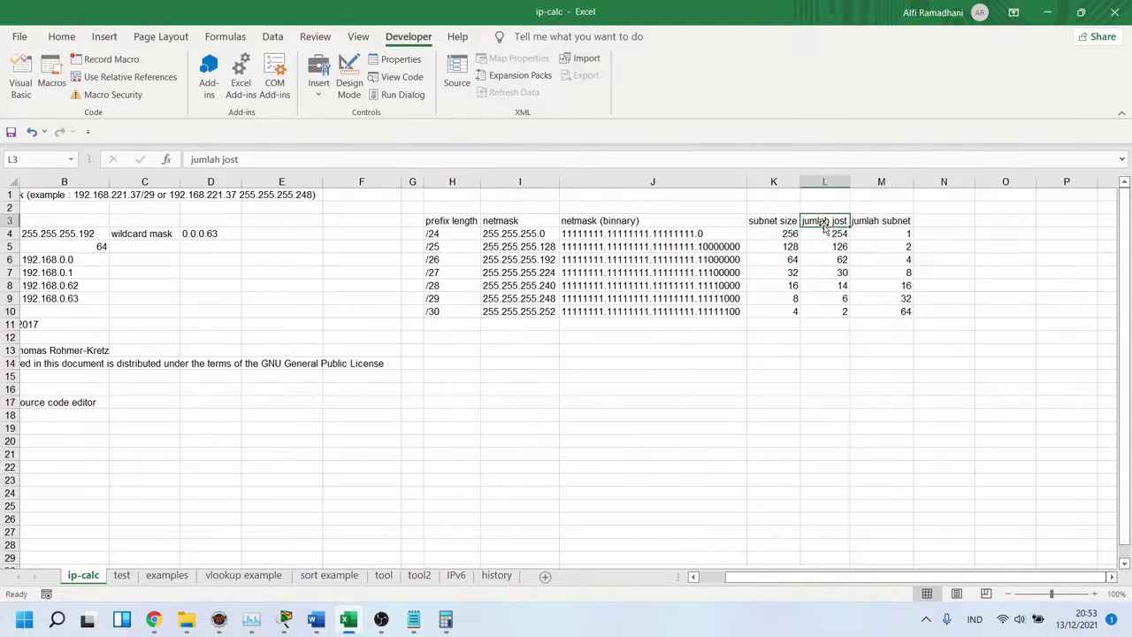
click(881, 260)
drag(884, 298, 944, 298)
click(841, 235)
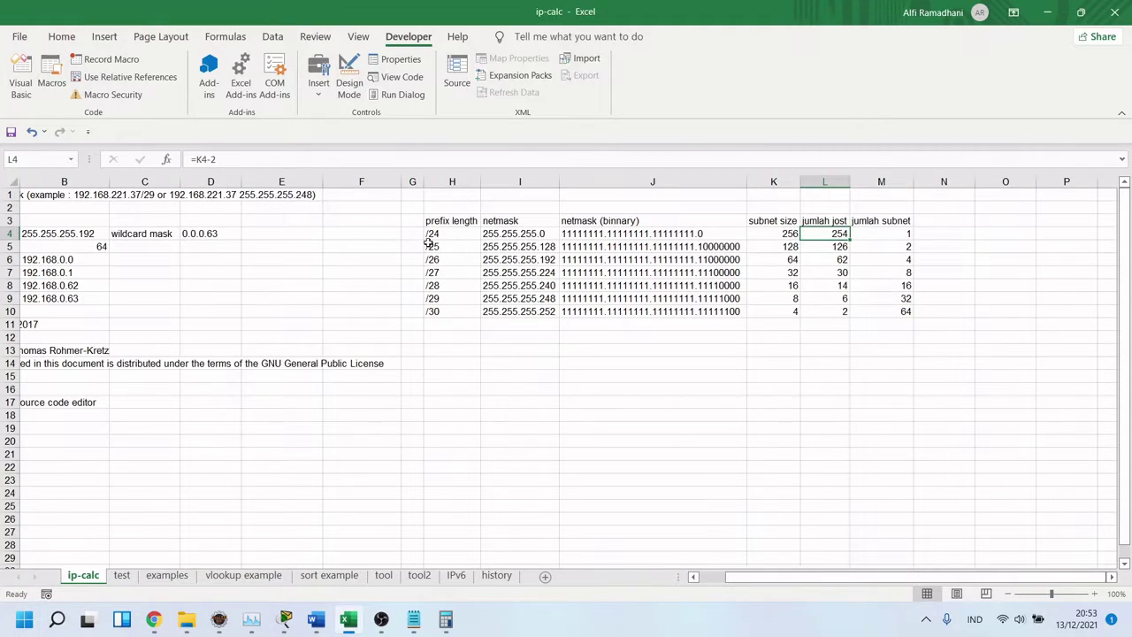
click(896, 235)
click(845, 251)
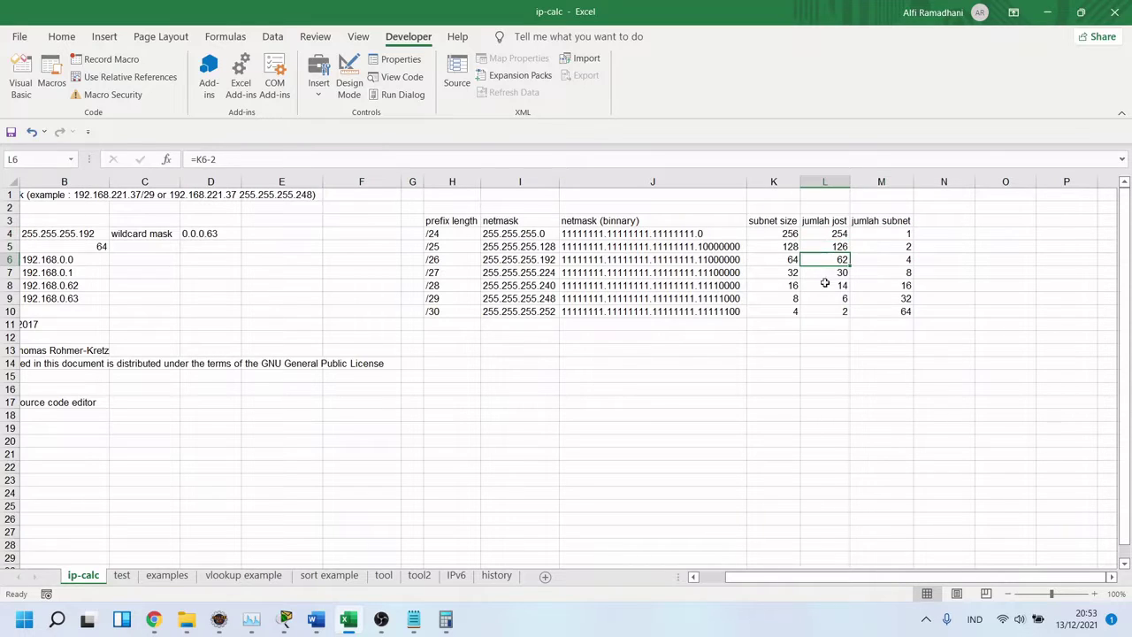
click(873, 296)
drag(823, 221, 903, 313)
click(852, 249)
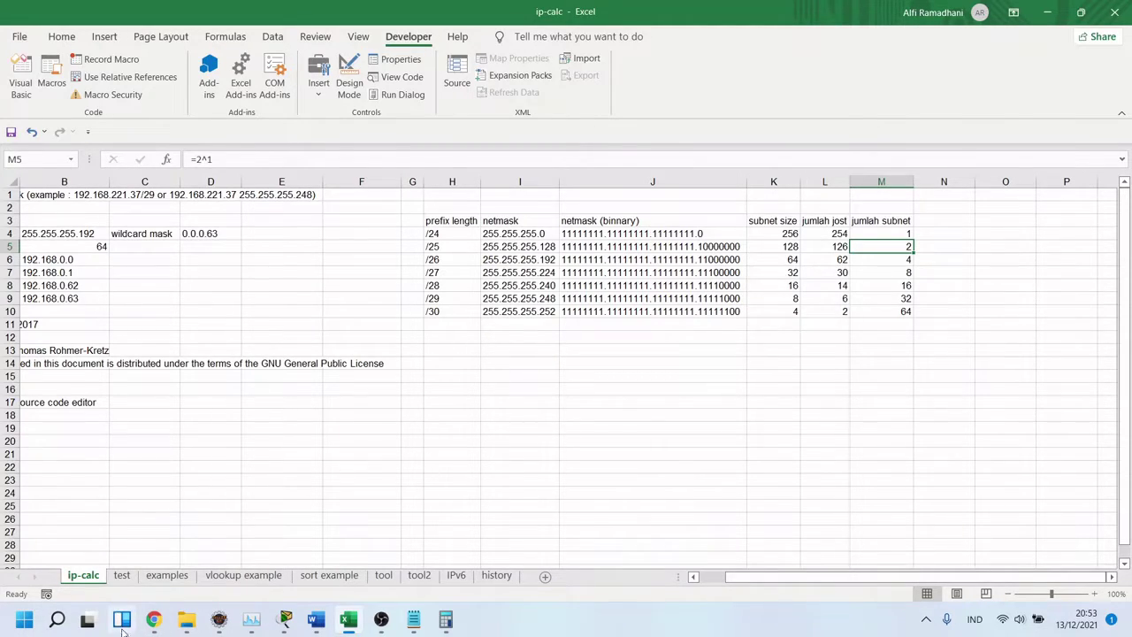
Switch to Packet Tracer and read the question about which subnet masks meet the required minimum number of host addresses.
click(285, 620)
scroll(82, 349, down, 1)
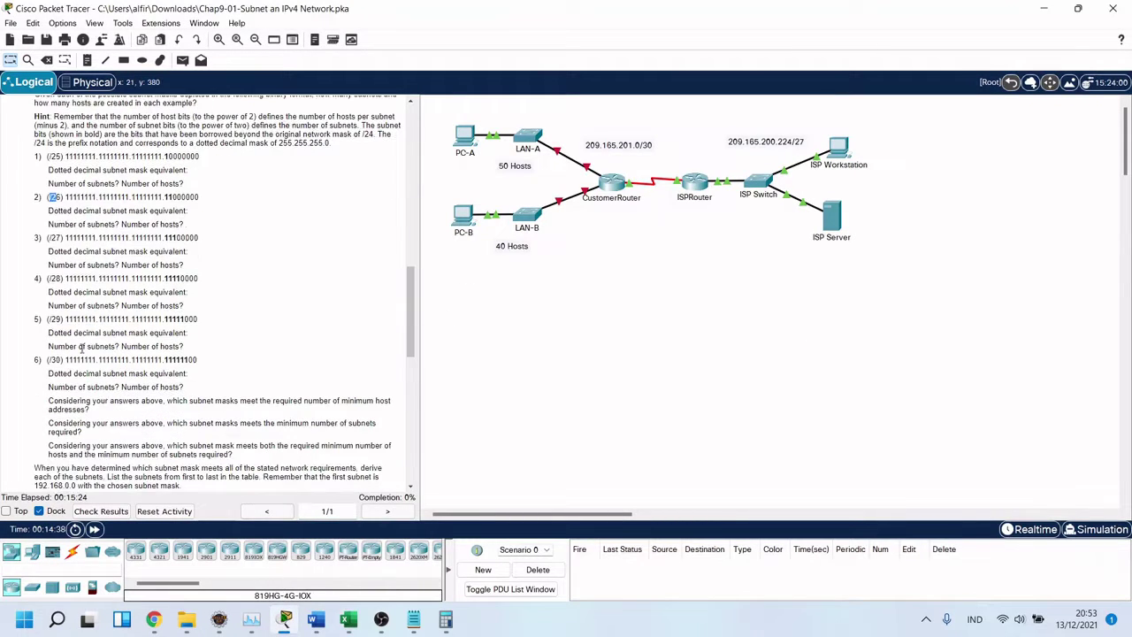
scroll(71, 350, down, 1)
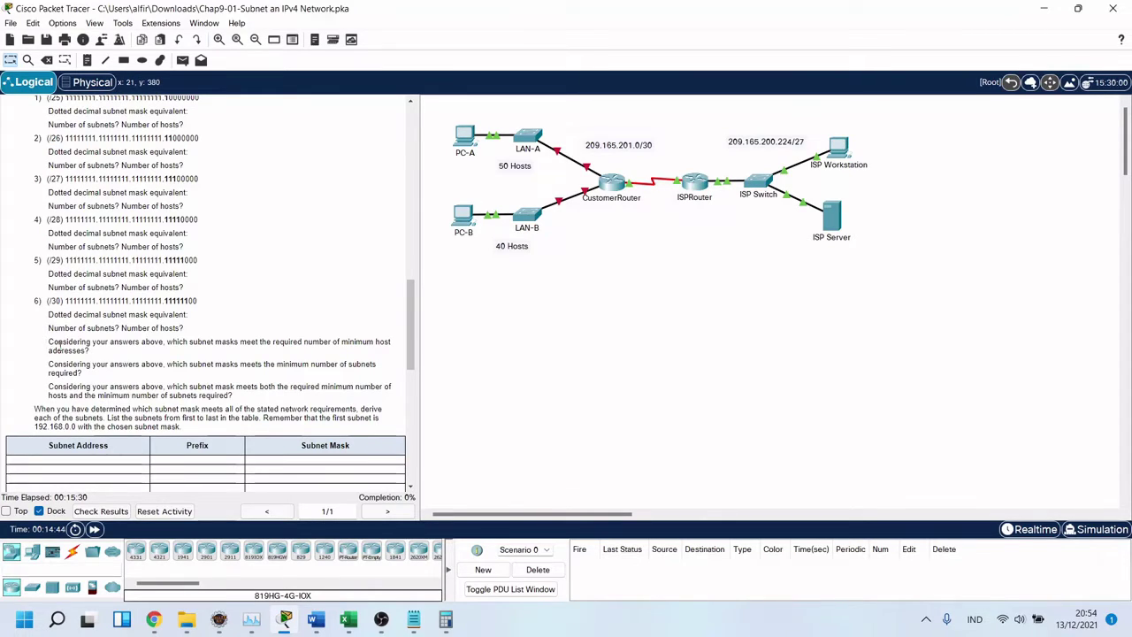
drag(47, 343, 64, 350)
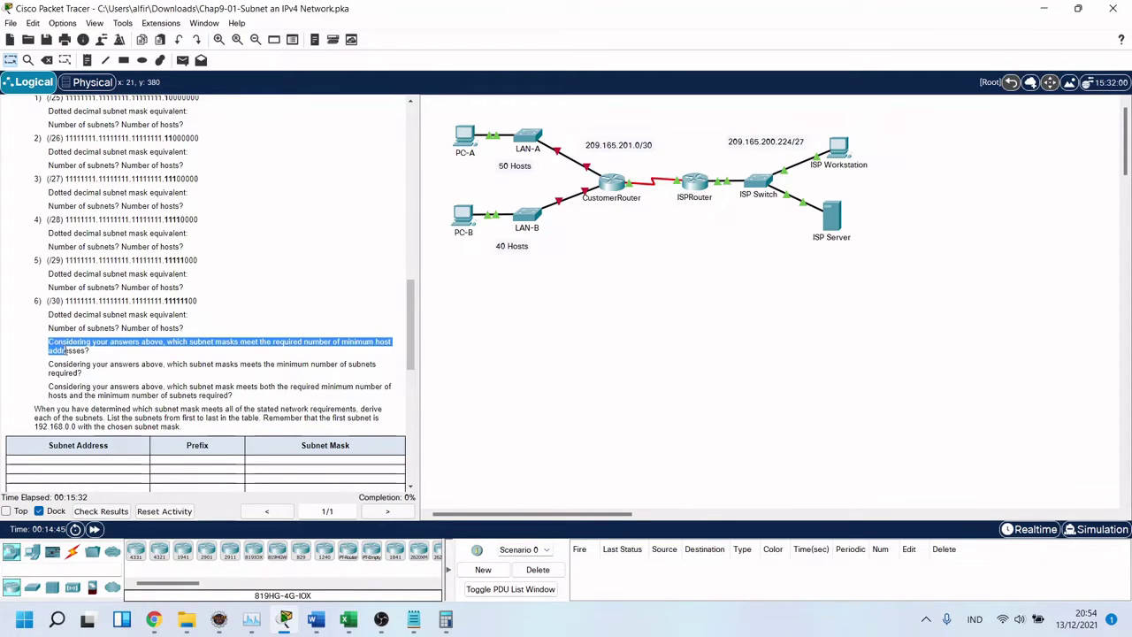
click(97, 361)
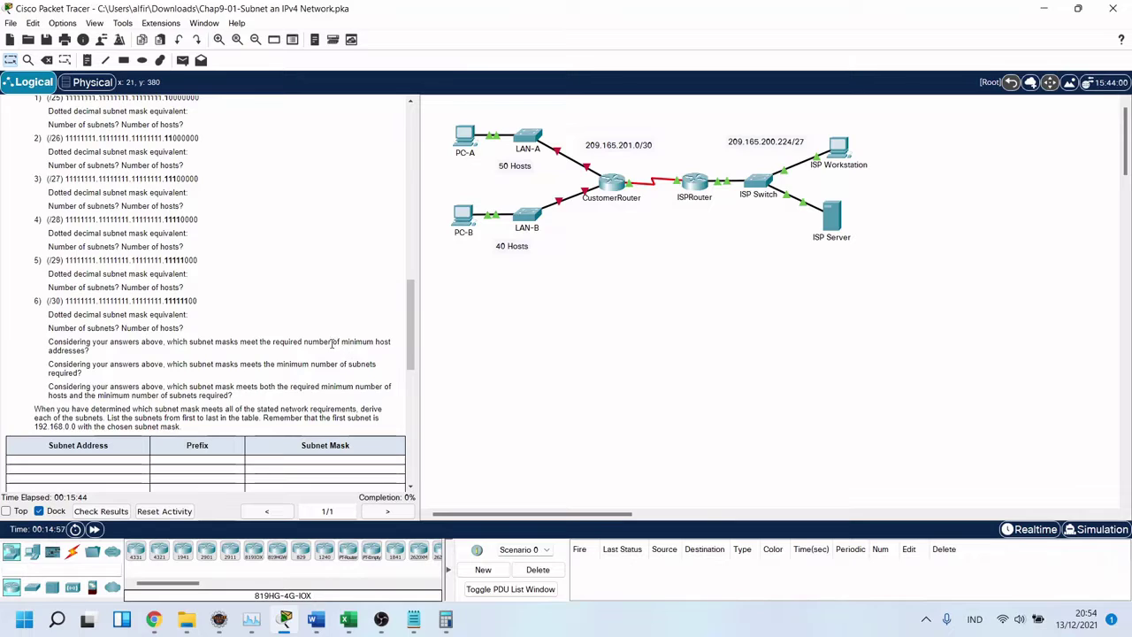
drag(333, 343, 391, 345)
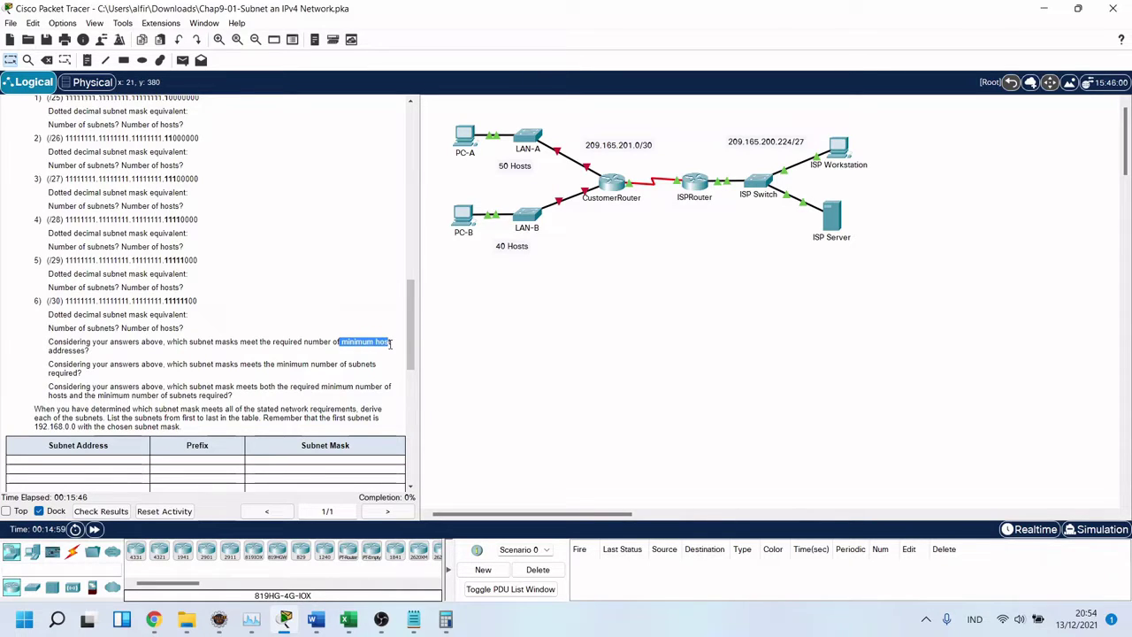
Look up LAN-A's minimum host requirement in Part 1, Step 1, and return to the subnet mask questions.
scroll(141, 357, up, 3)
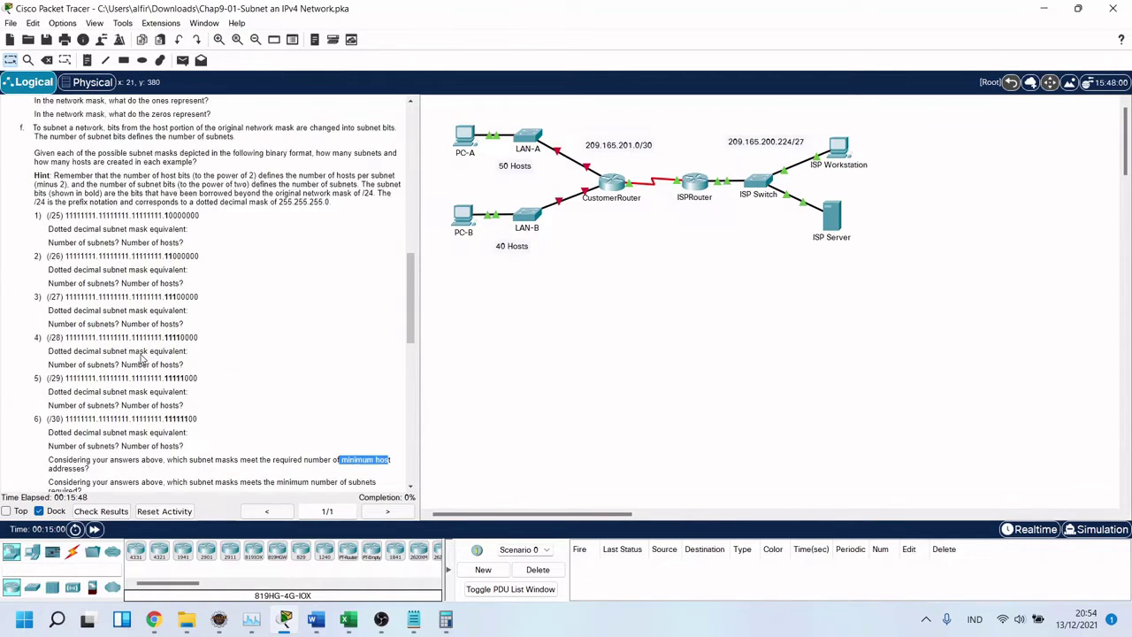
scroll(141, 357, up, 5)
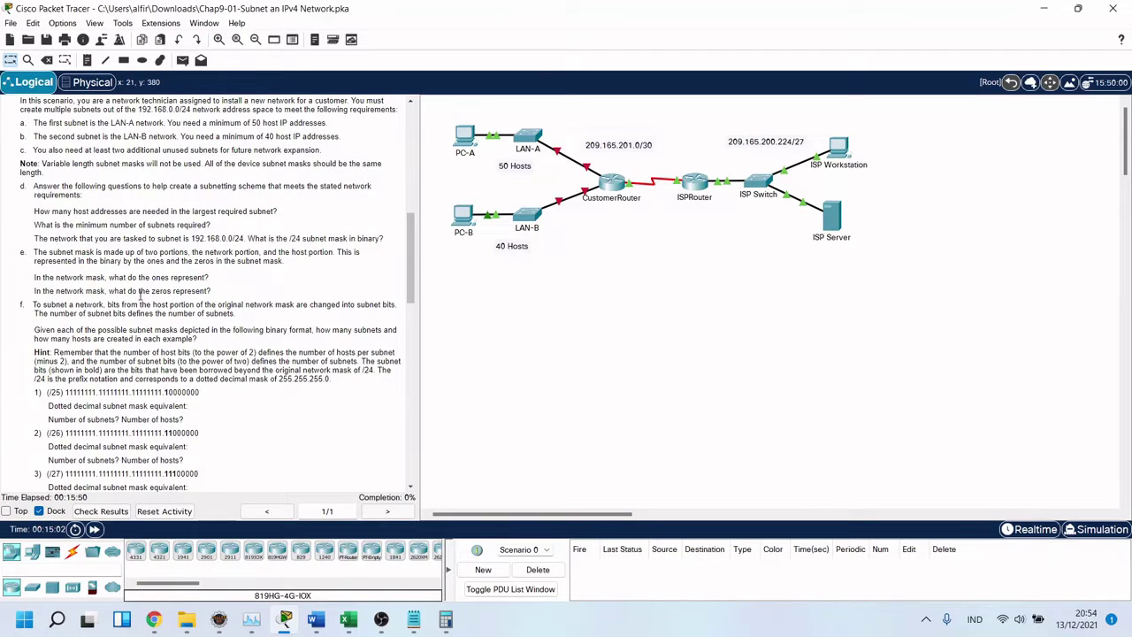
scroll(139, 292, up, 2)
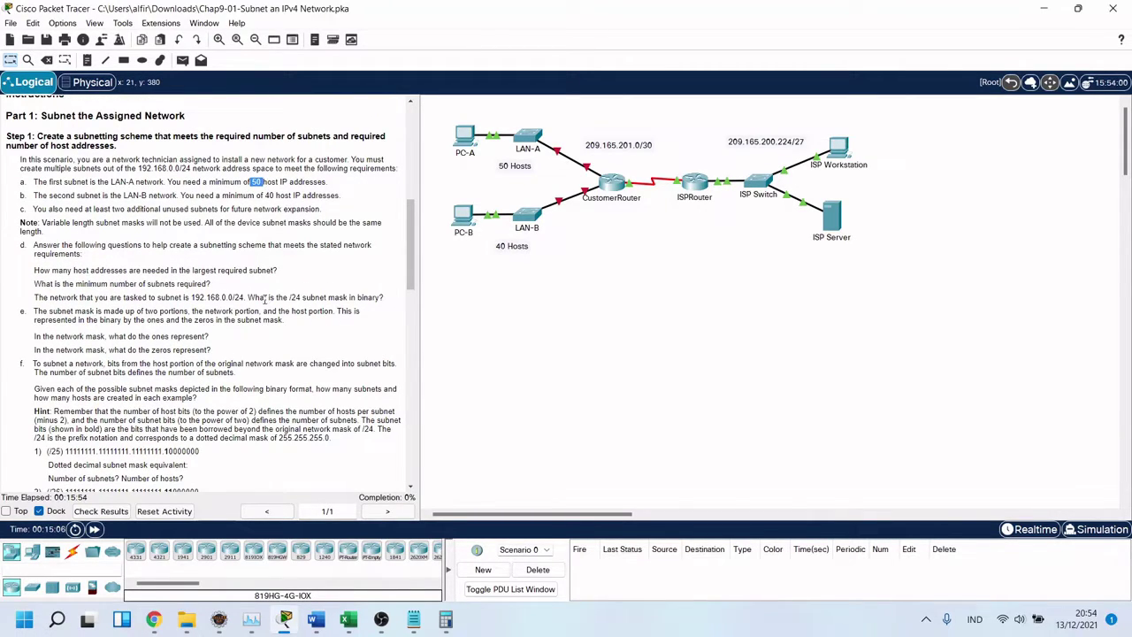
scroll(260, 318, down, 12)
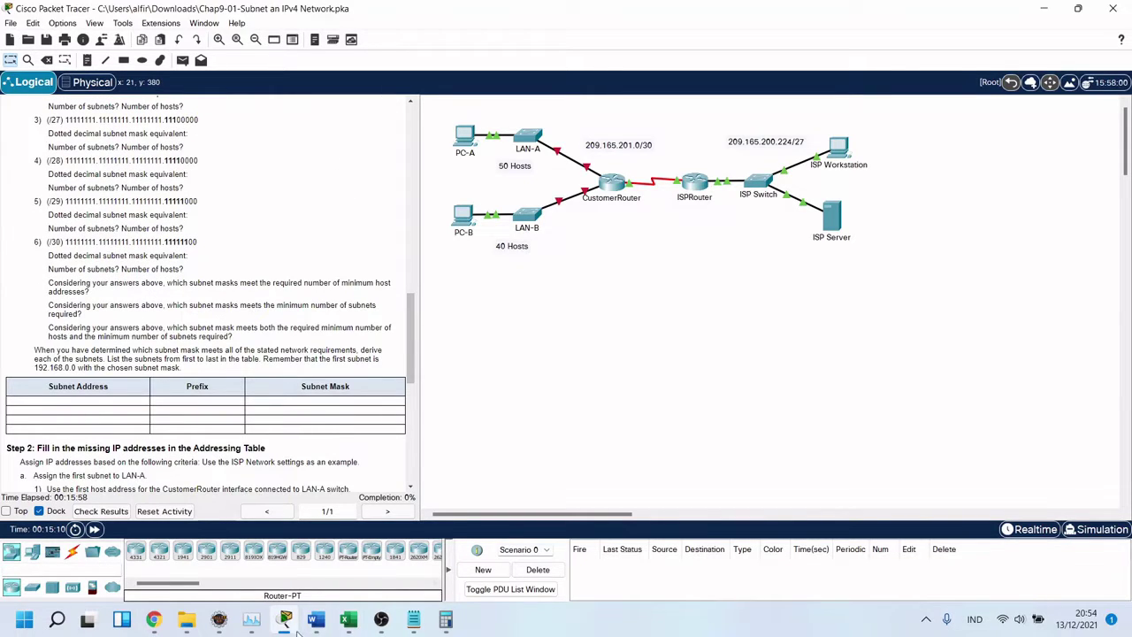
Switch to the ip-calc workbook in Excel and check the /25, /26 and /27 prefixes against the 50-host requirement.
mouse_move(349, 623)
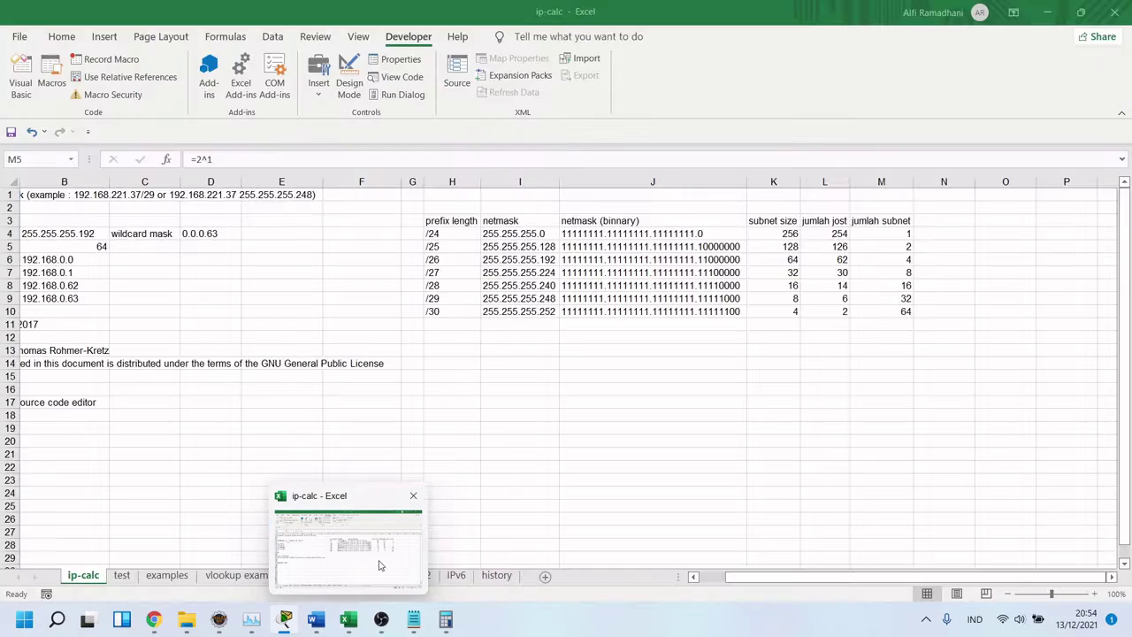
click(380, 564)
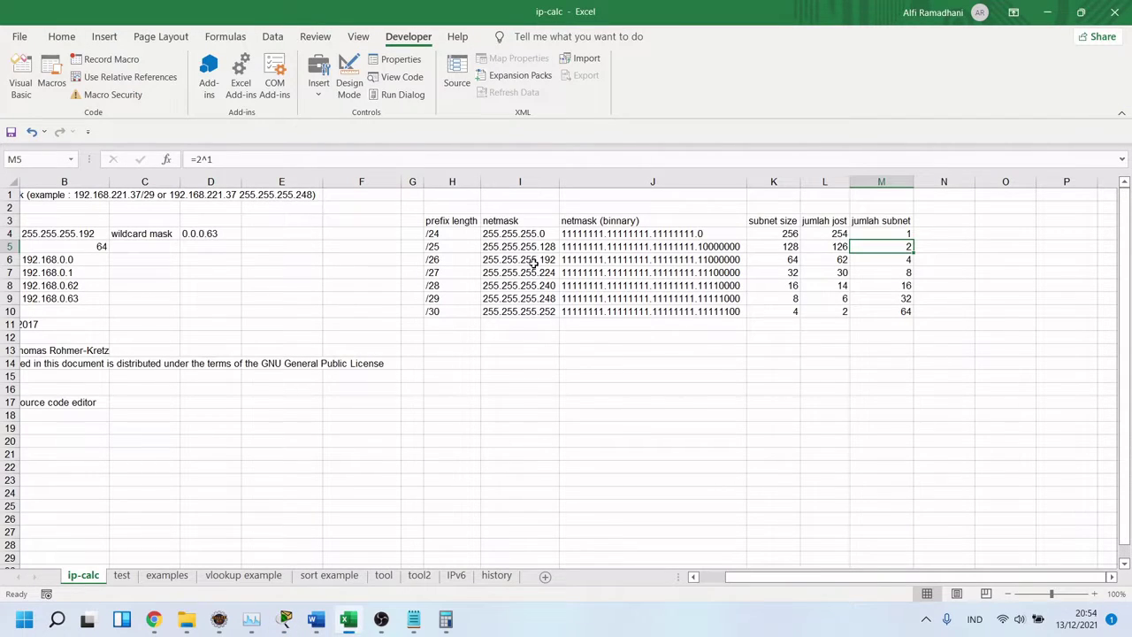
click(447, 247)
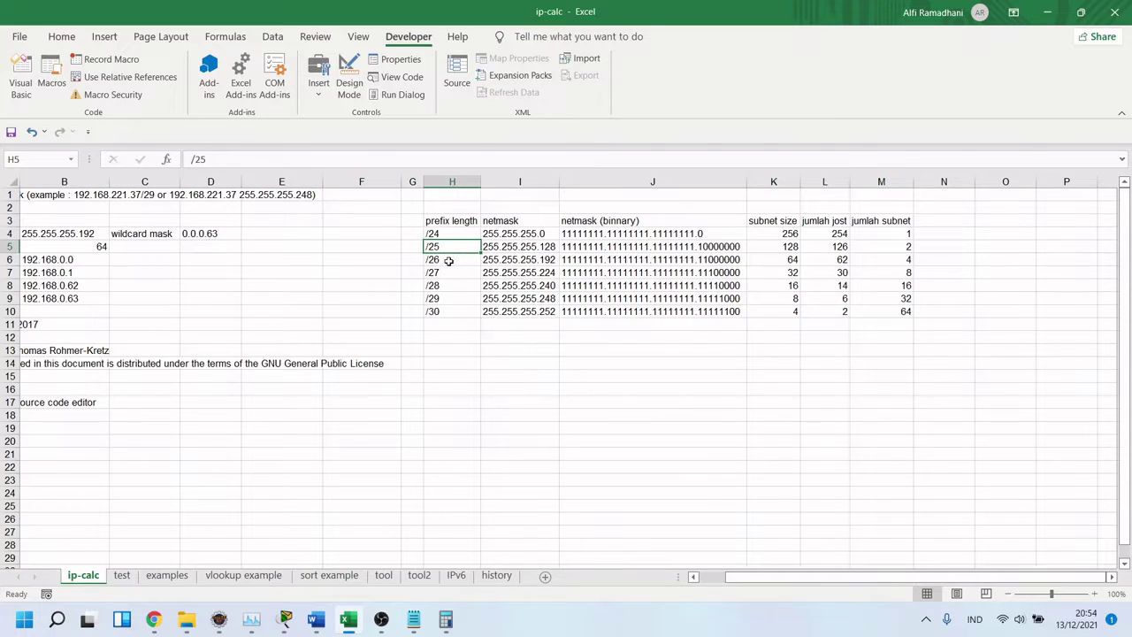
click(448, 260)
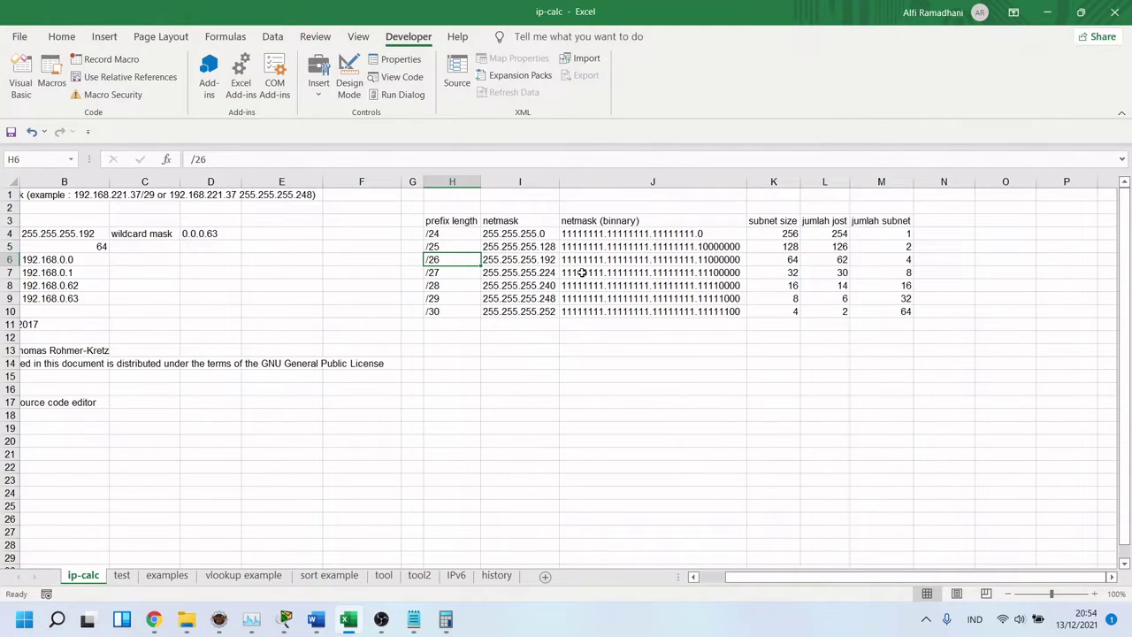
click(842, 261)
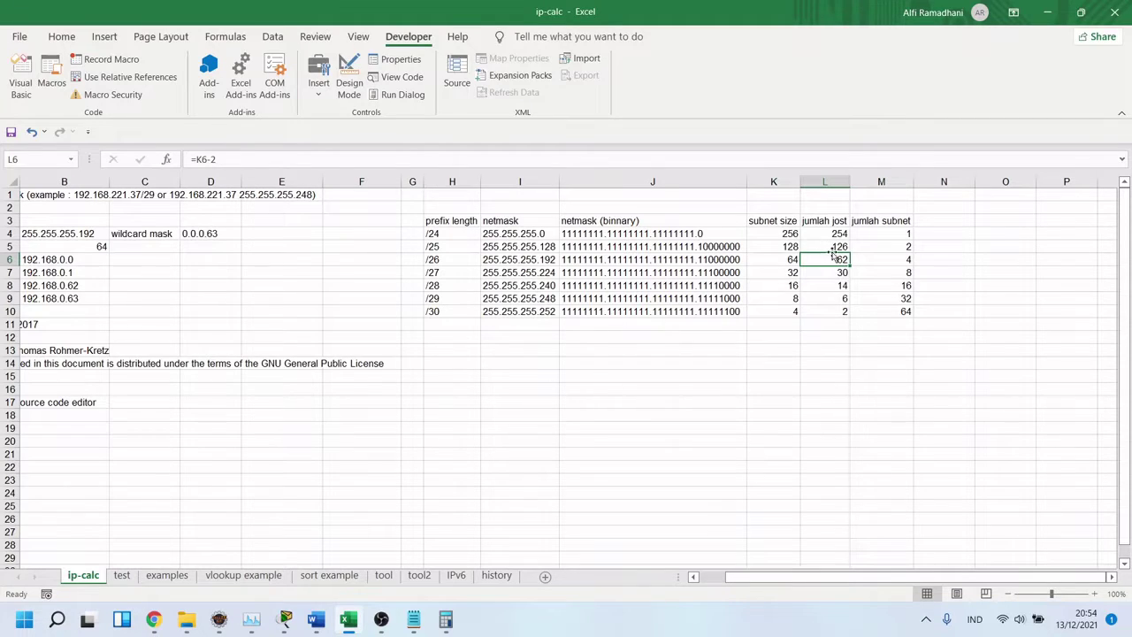
click(436, 248)
key(Down)
key(Down)
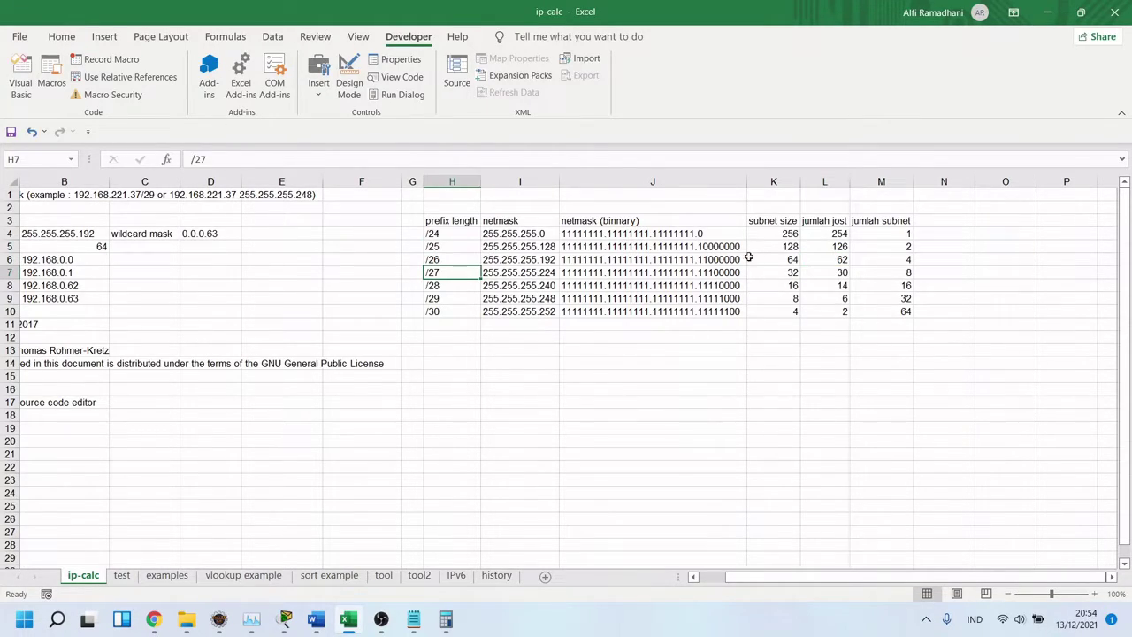
click(823, 262)
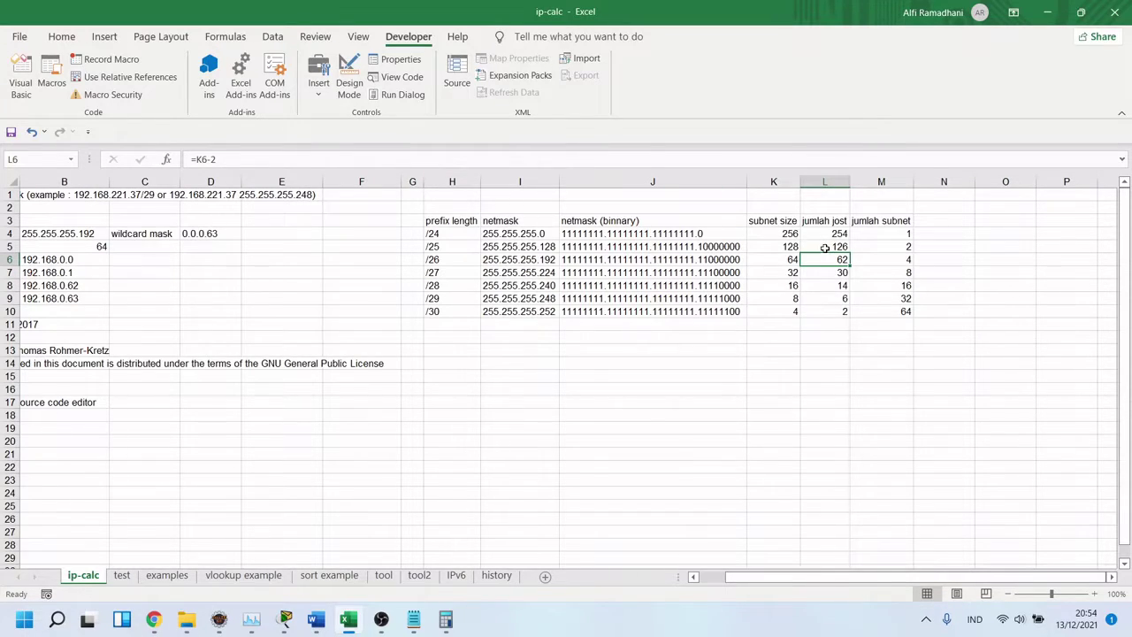
Compare the host counts in L5:L10 for /25 through /30 with the minimum of 50 host addresses.
click(824, 249)
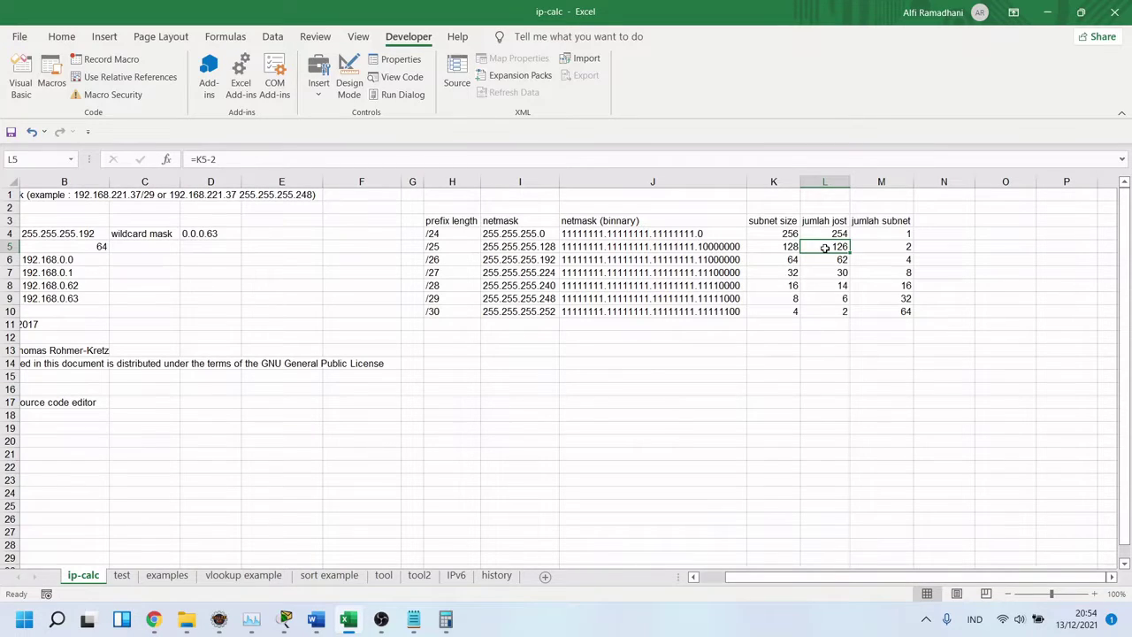
click(843, 259)
click(843, 250)
click(838, 311)
click(843, 275)
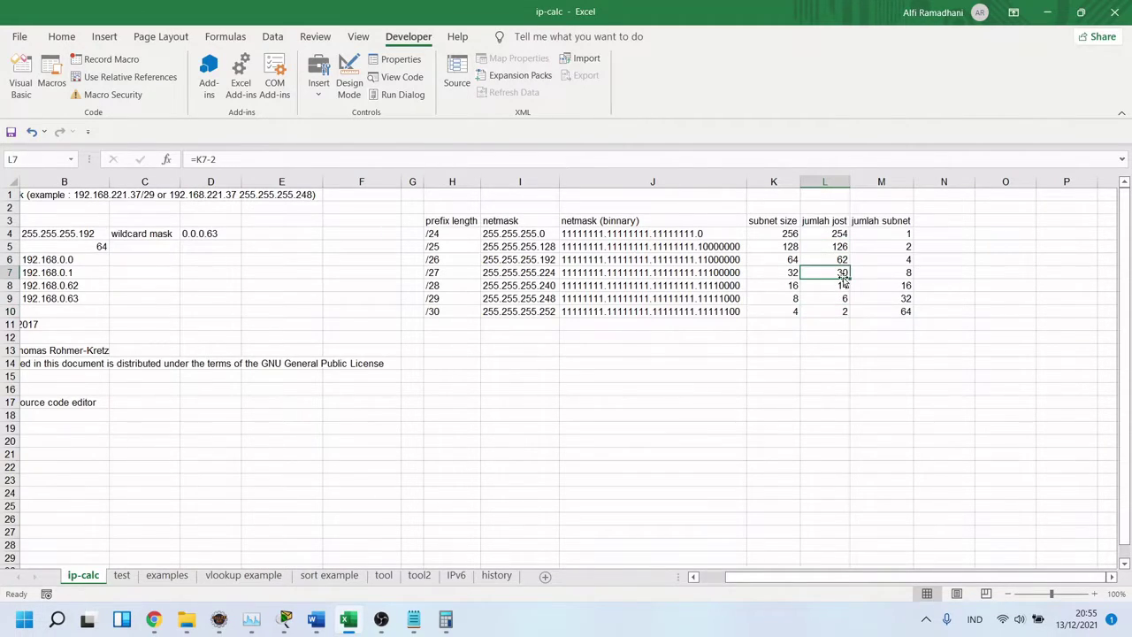
click(834, 286)
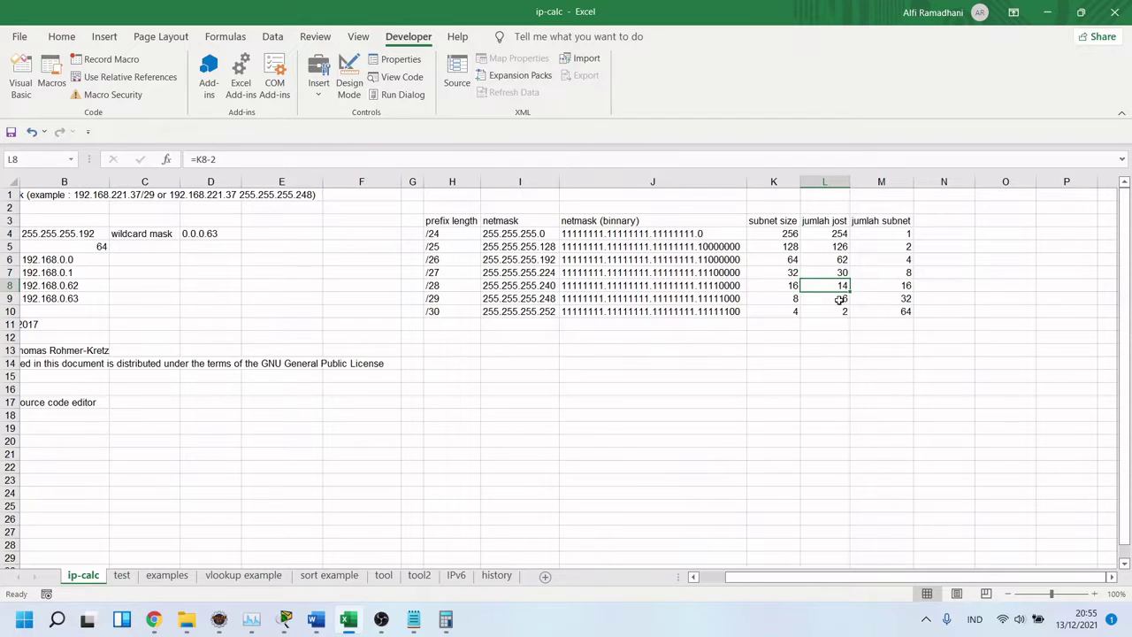
click(841, 300)
click(841, 311)
click(843, 276)
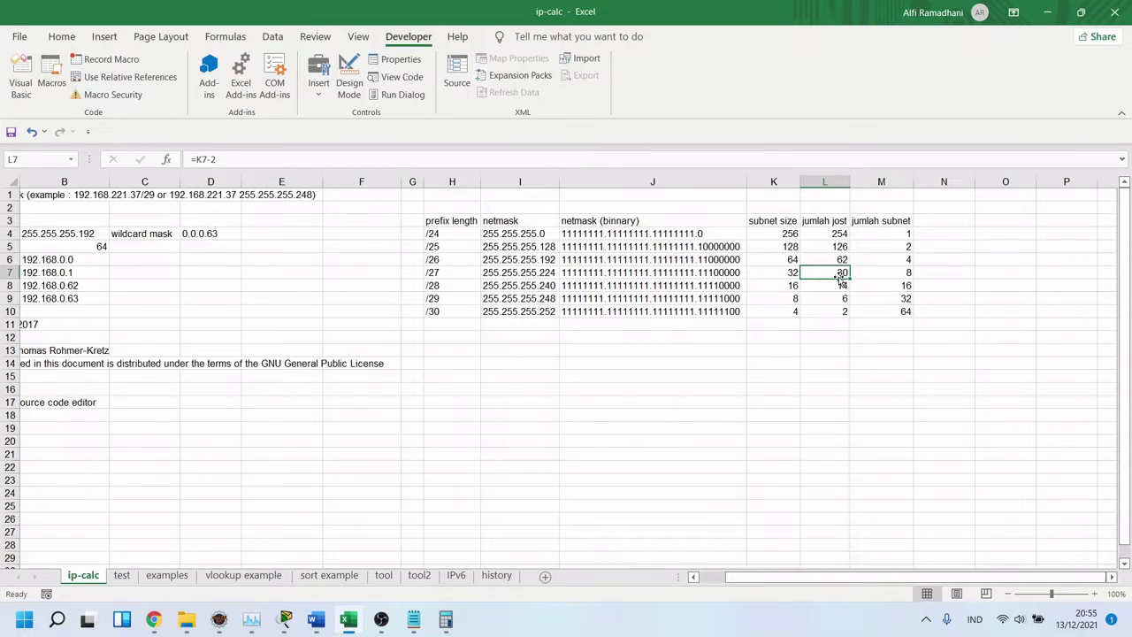
Check the /27 through /30 rows (H7:M10) of the prefix table against the minimum host requirement.
click(841, 285)
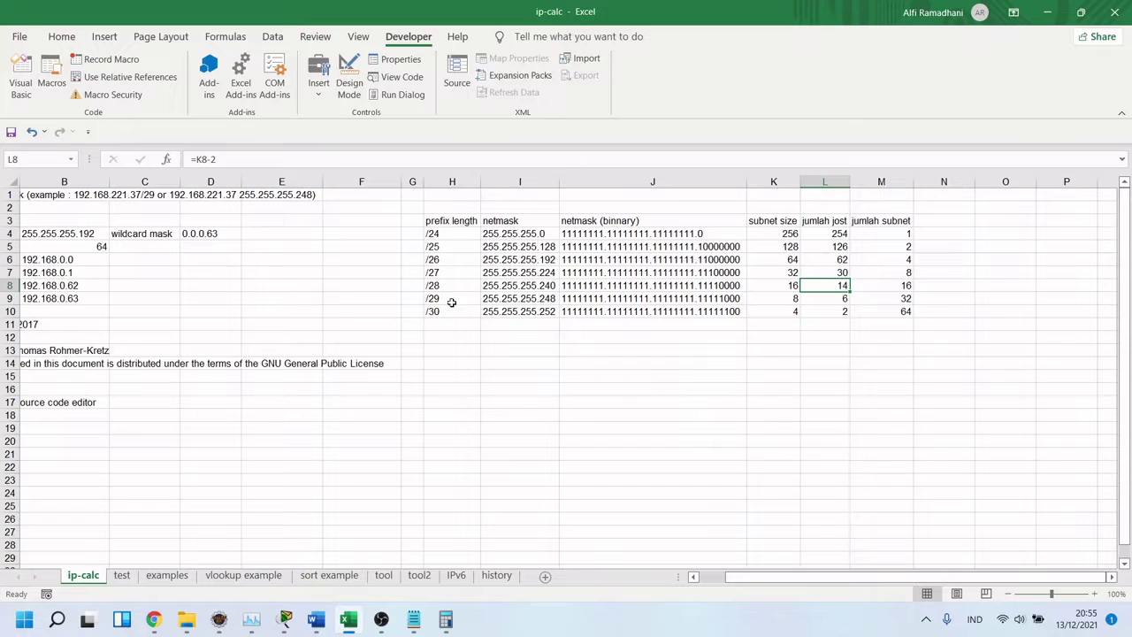
click(505, 273)
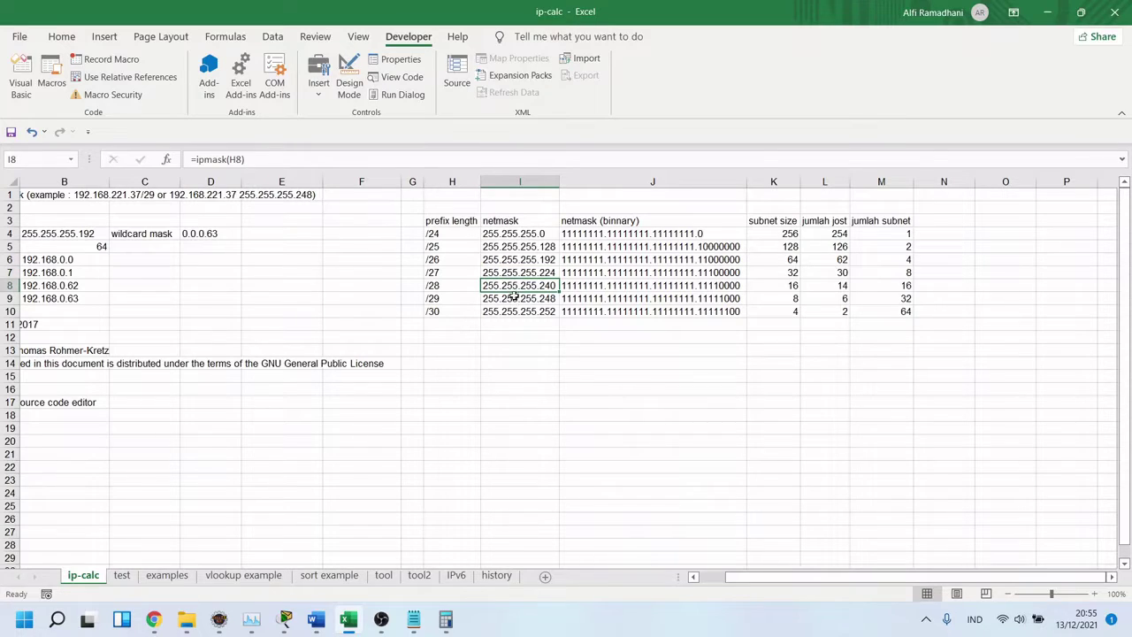
click(520, 312)
drag(520, 275, 529, 310)
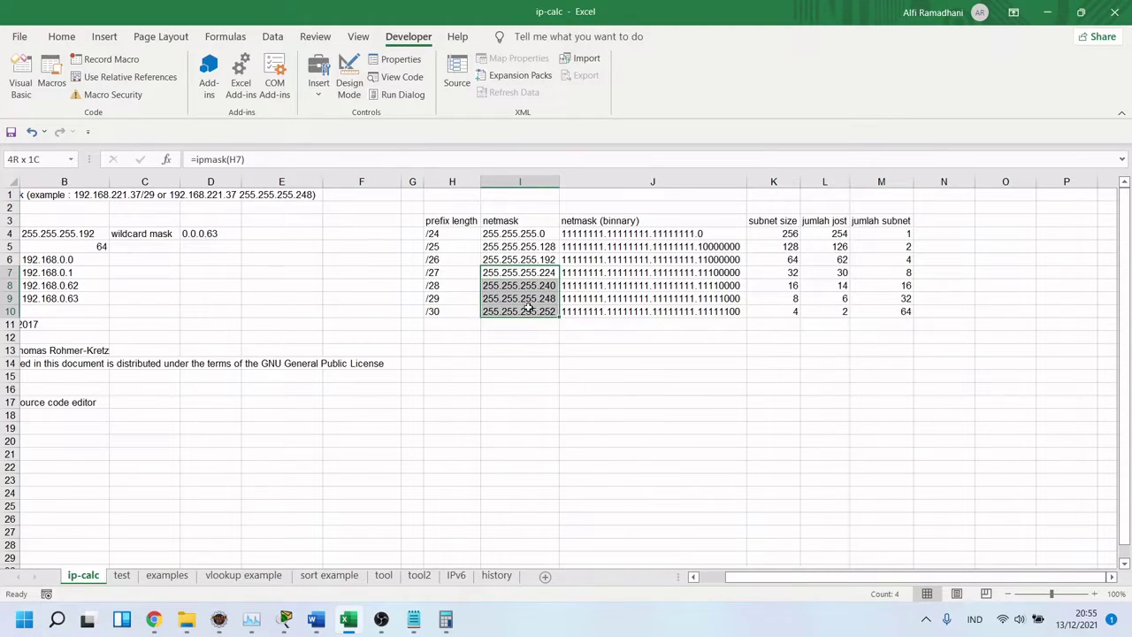
drag(437, 275, 903, 308)
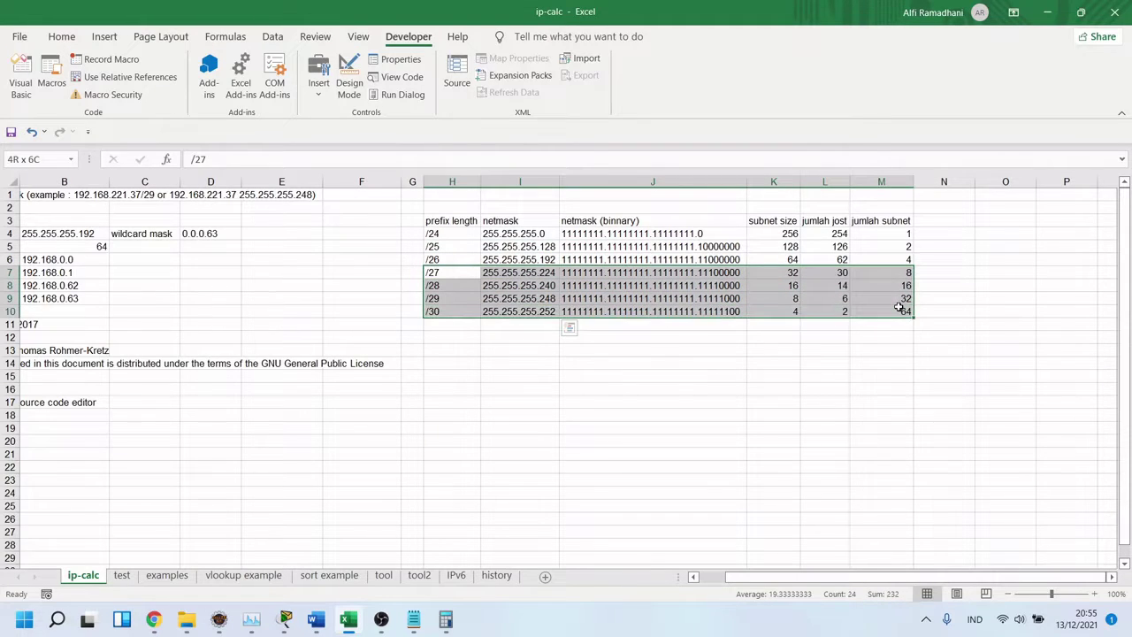
Check the itexam24 answer page in Chrome for the masks meeting the minimum host addresses, and return to the ip-calc workbook.
mouse_move(153, 621)
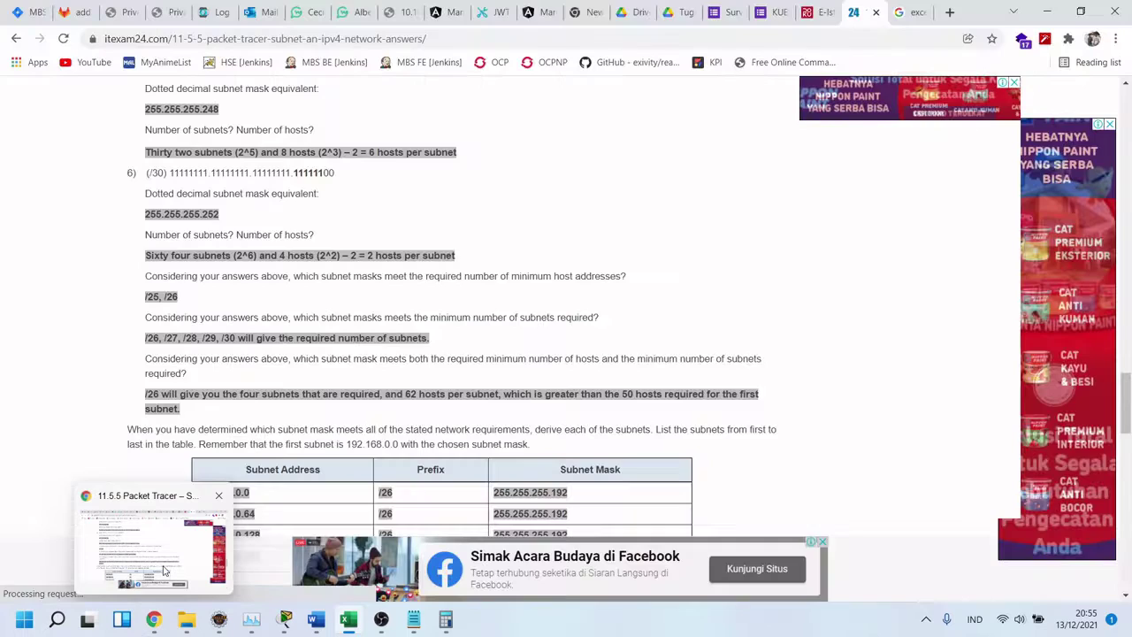
click(163, 571)
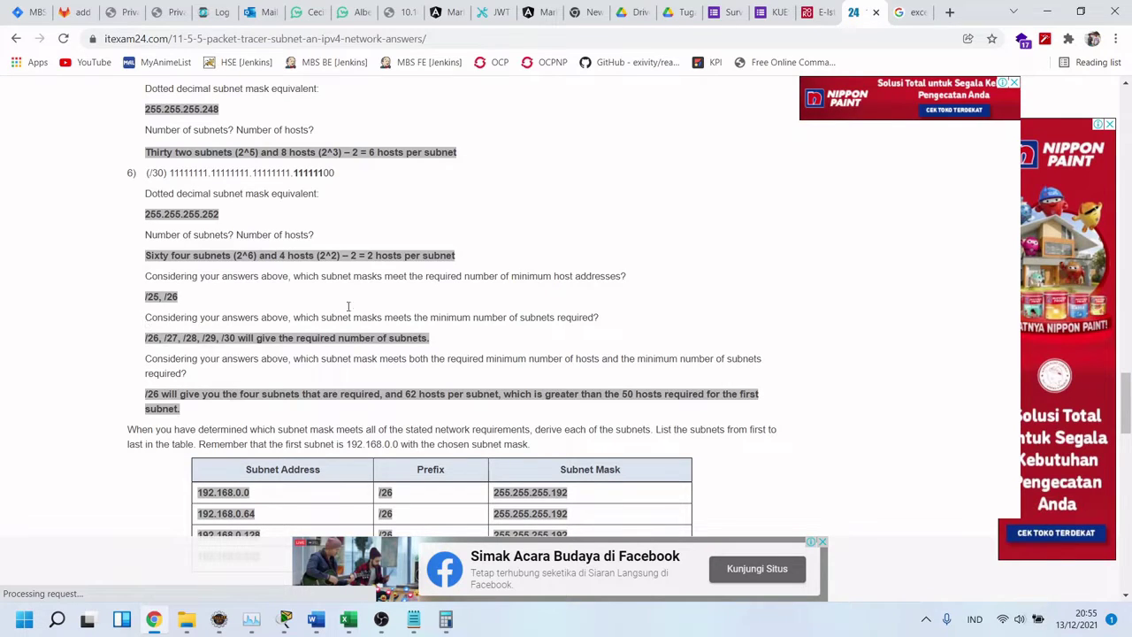
click(1044, 12)
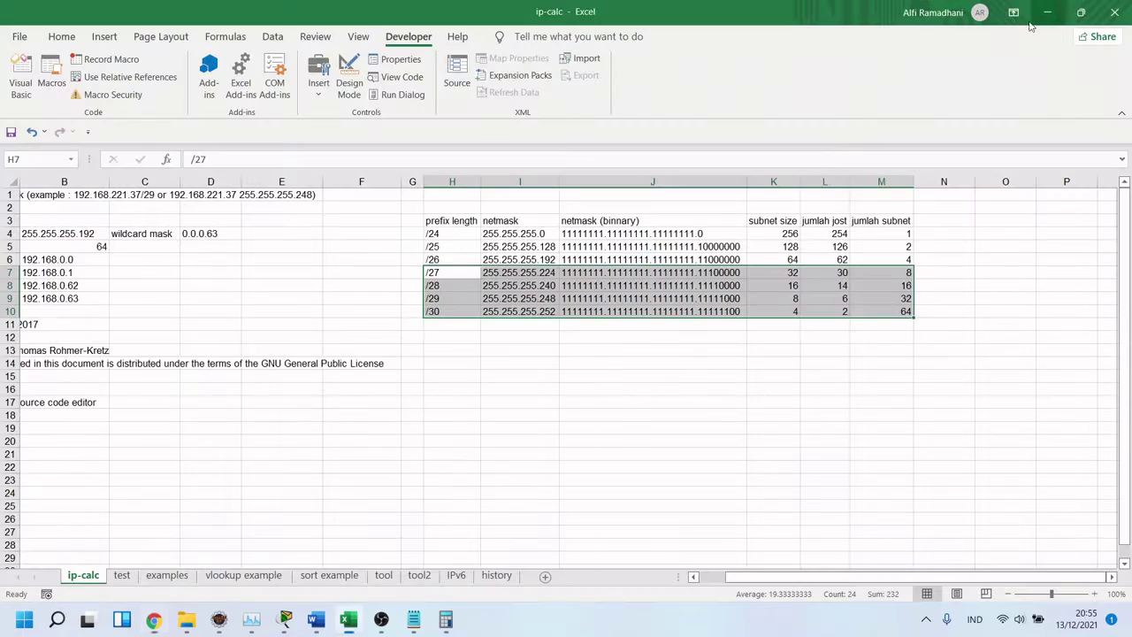
Switch to Packet Tracer to read the question about masks meeting the minimum number of subnets, and return to the ip-calc workbook.
mouse_move(281, 624)
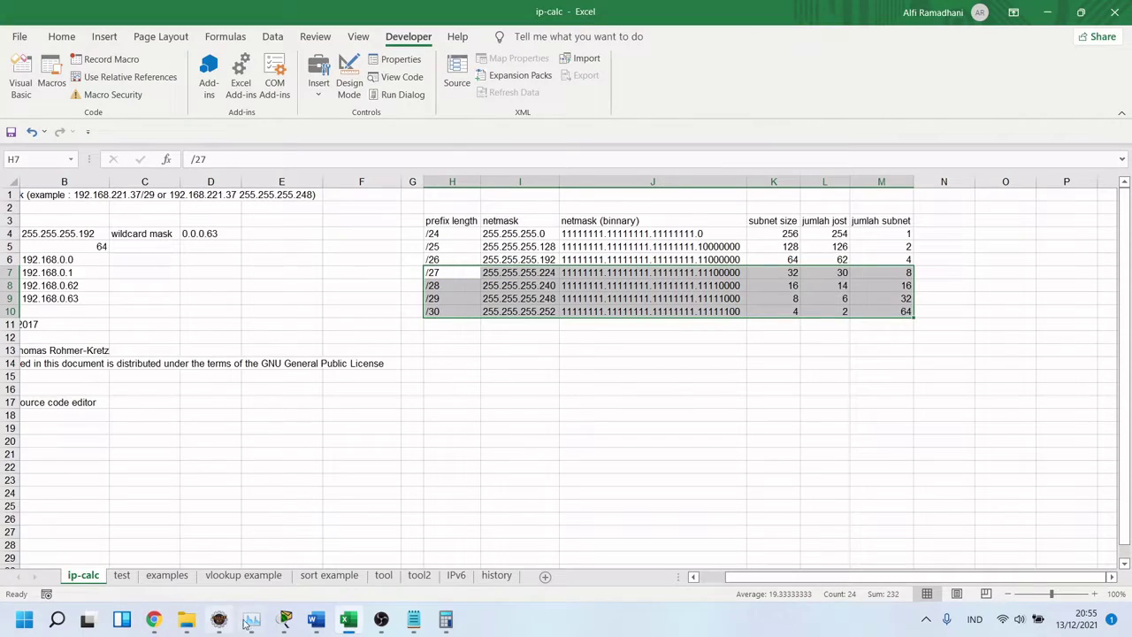
click(284, 620)
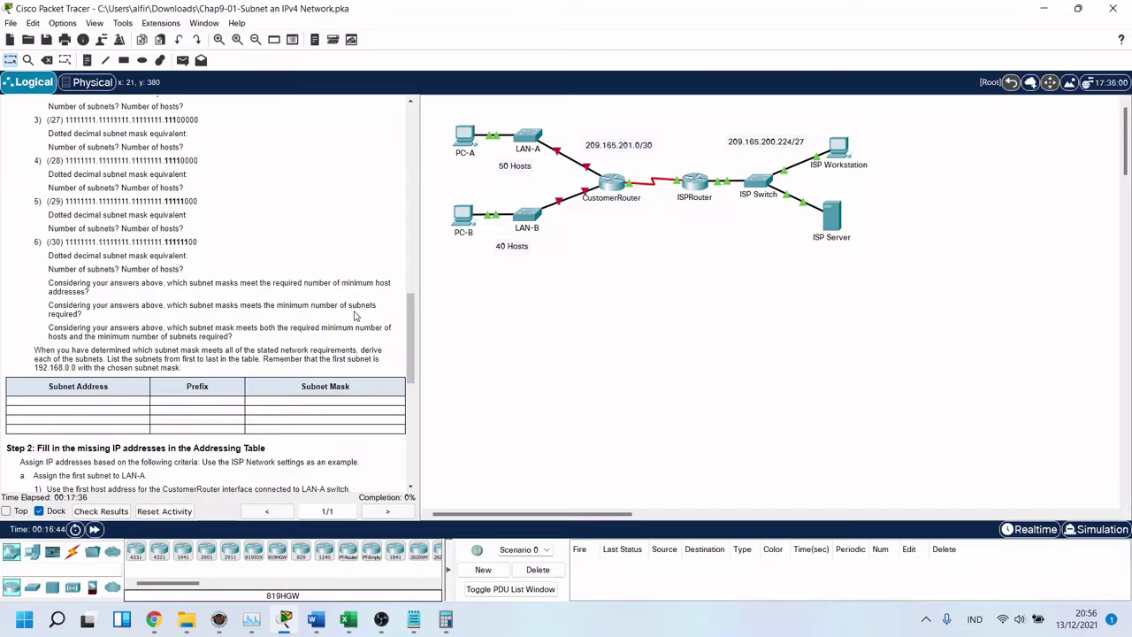
click(351, 622)
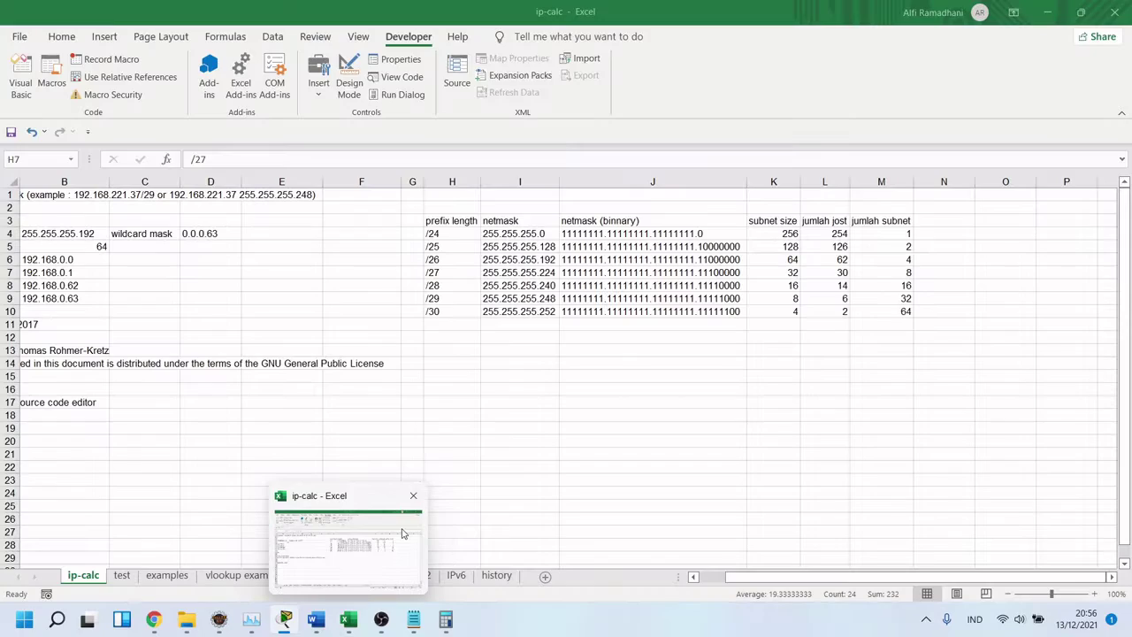
Compare the subnet counts for prefixes /26 through /30 in column M with the required minimum number of subnets.
click(942, 261)
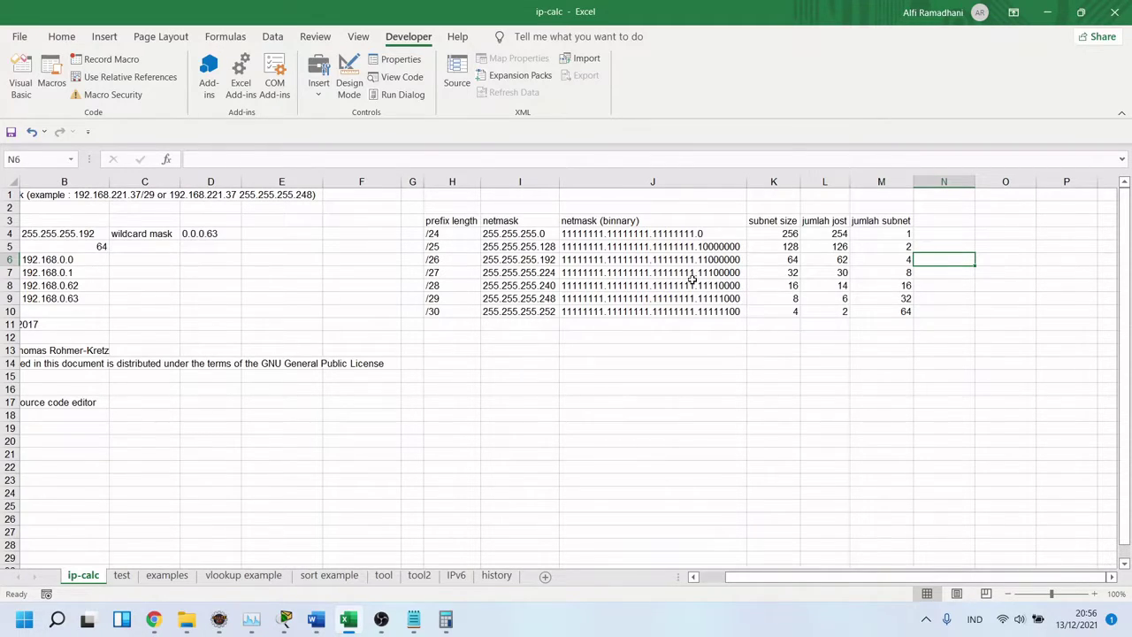
click(446, 263)
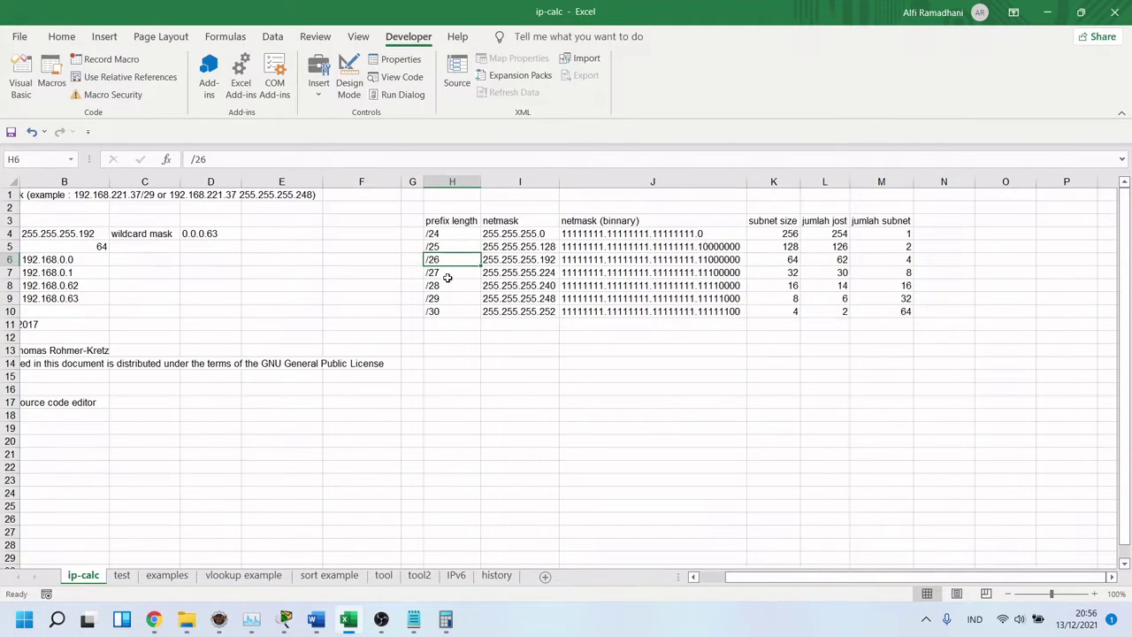
click(447, 273)
click(451, 286)
click(451, 299)
click(452, 311)
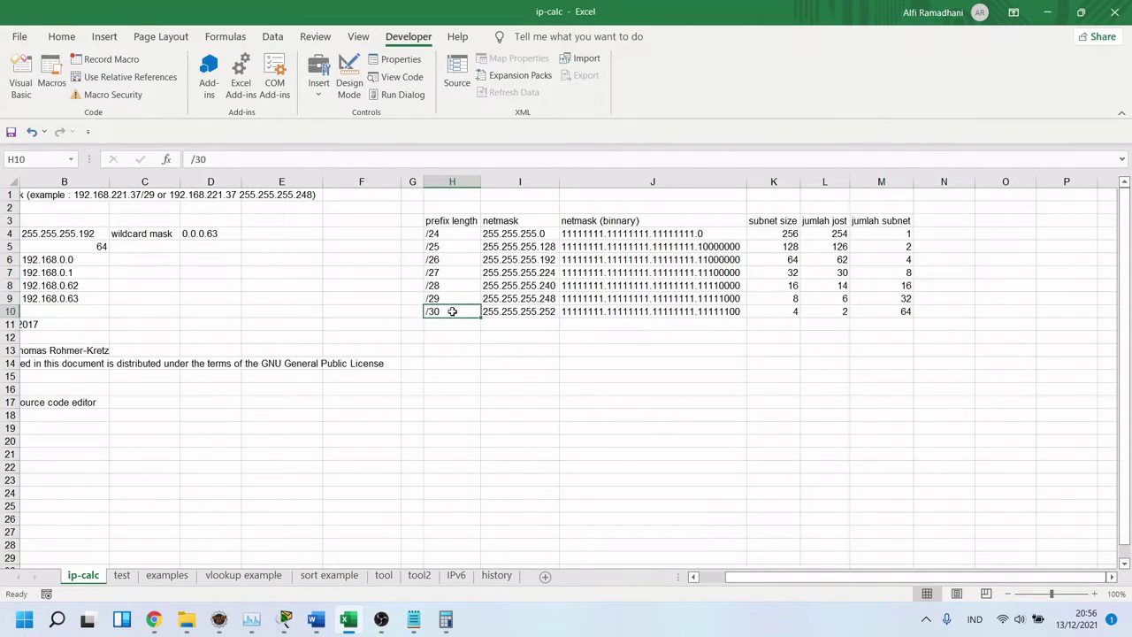
click(906, 261)
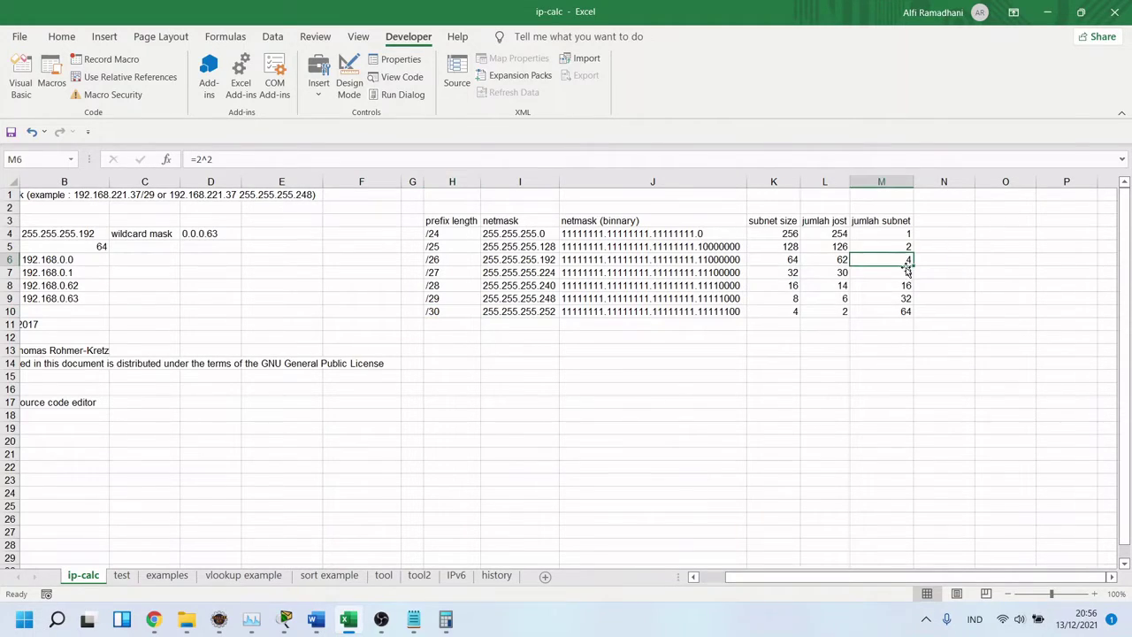
click(908, 272)
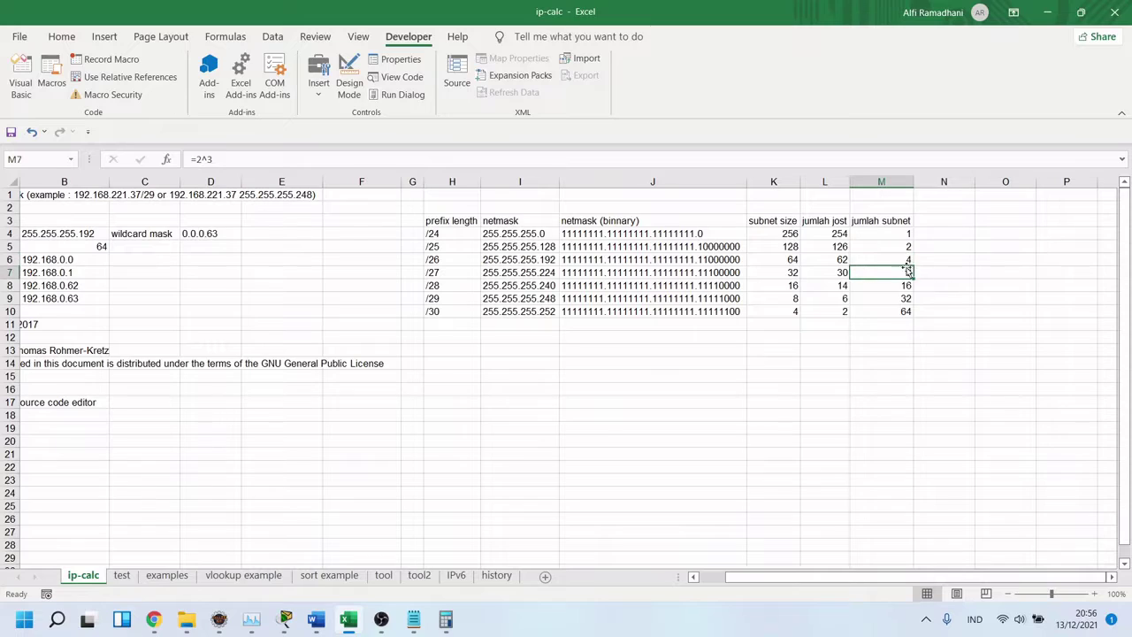
Check whether the /24 and /25 prefixes provide enough subnets by examining M4 and M5.
click(456, 235)
click(454, 246)
click(454, 259)
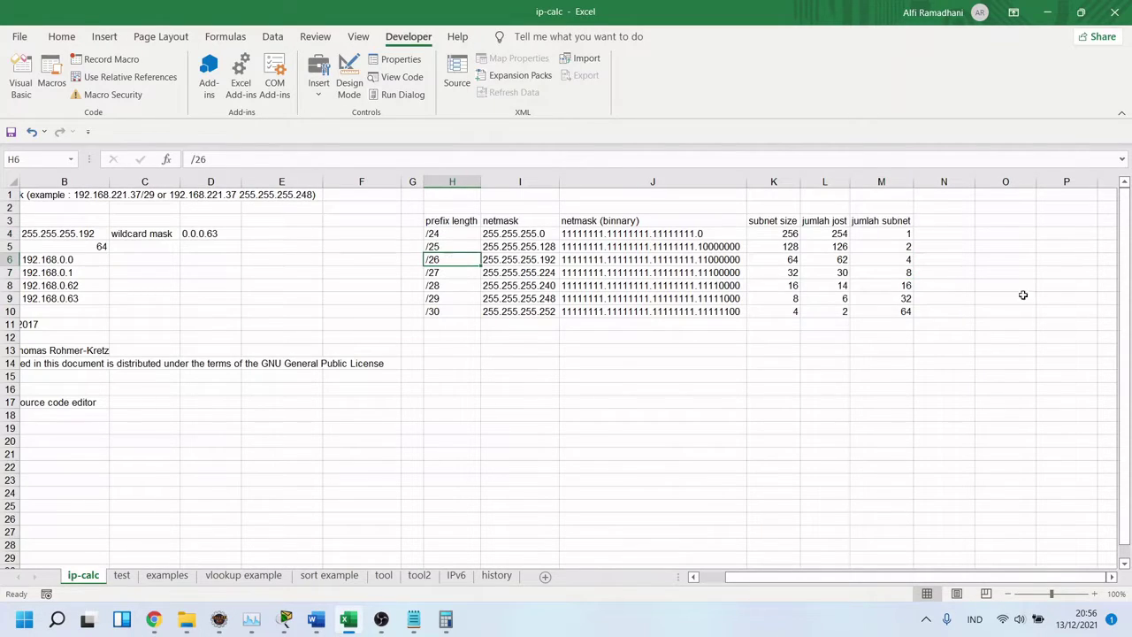
click(909, 247)
click(898, 233)
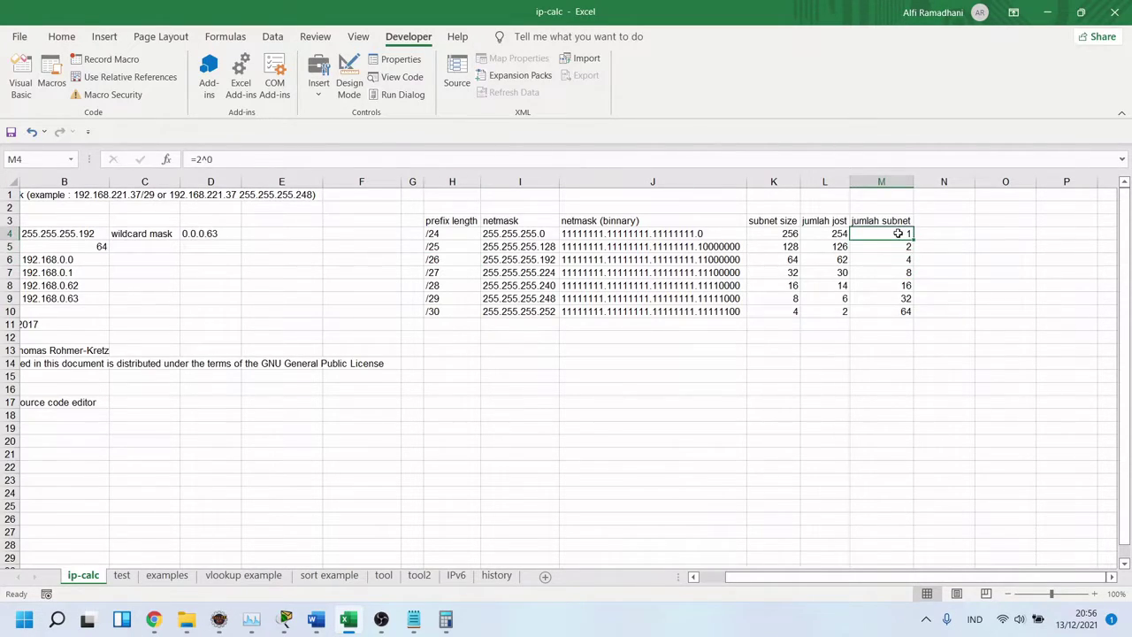
click(898, 244)
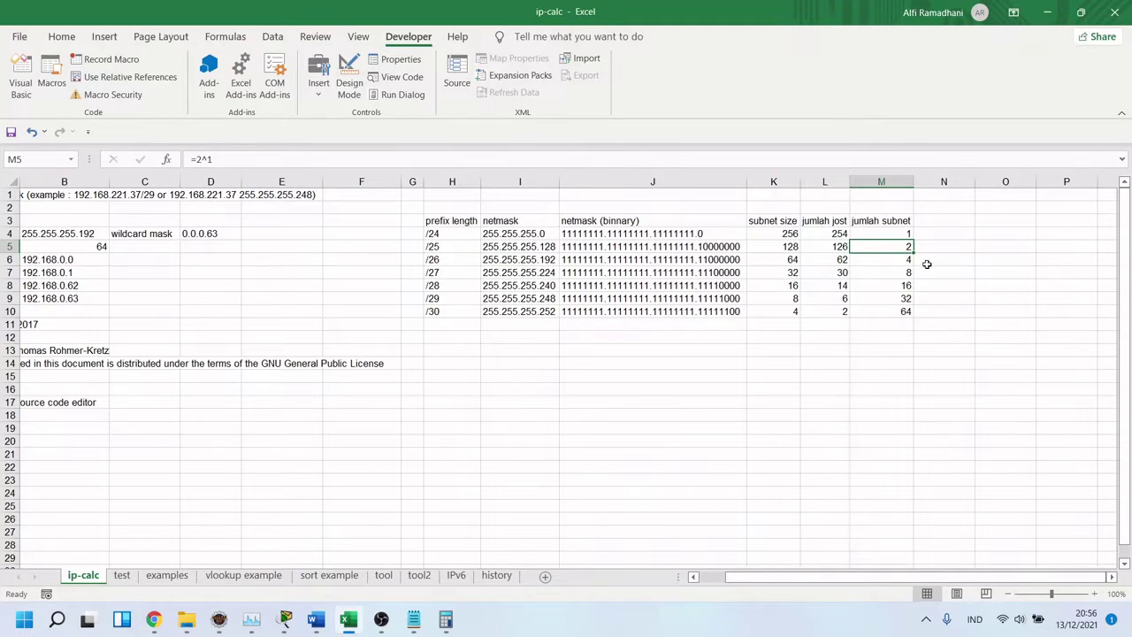
Go through prefixes /26 to /30 once more as candidates for the minimum subnet requirement, and inspect the /26 subnet count in M6.
click(457, 259)
click(455, 273)
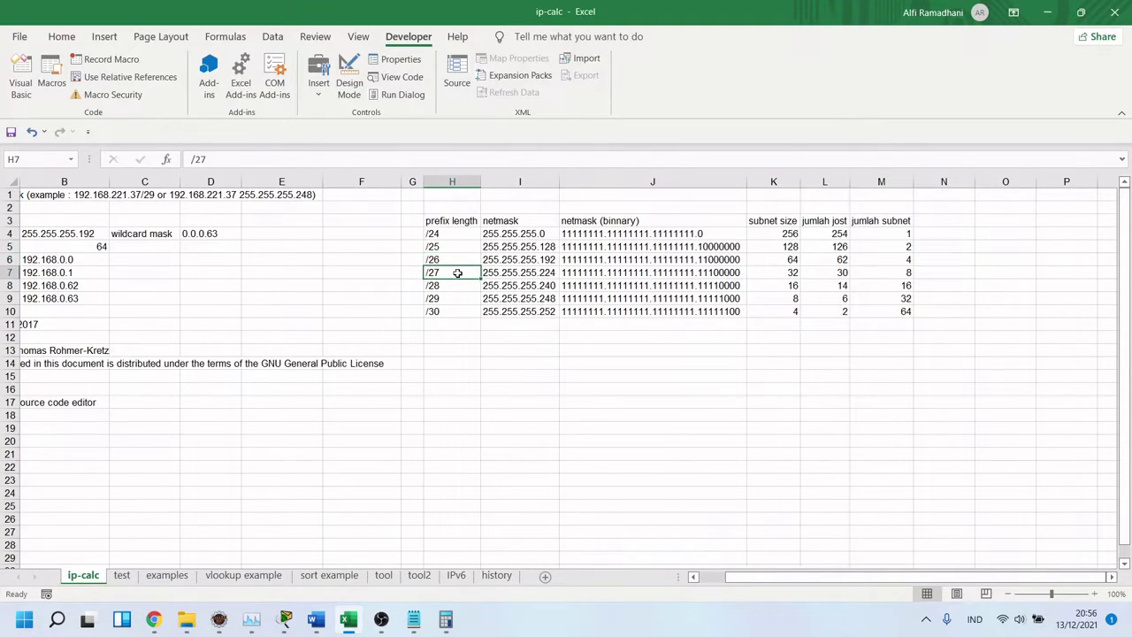
click(453, 285)
click(450, 301)
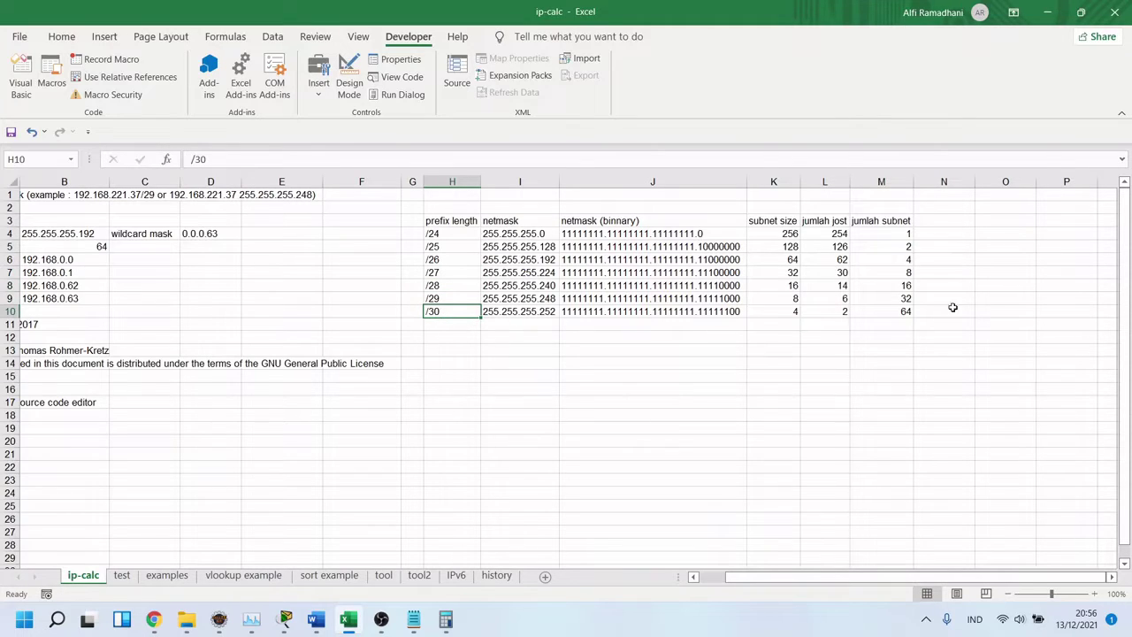
click(905, 259)
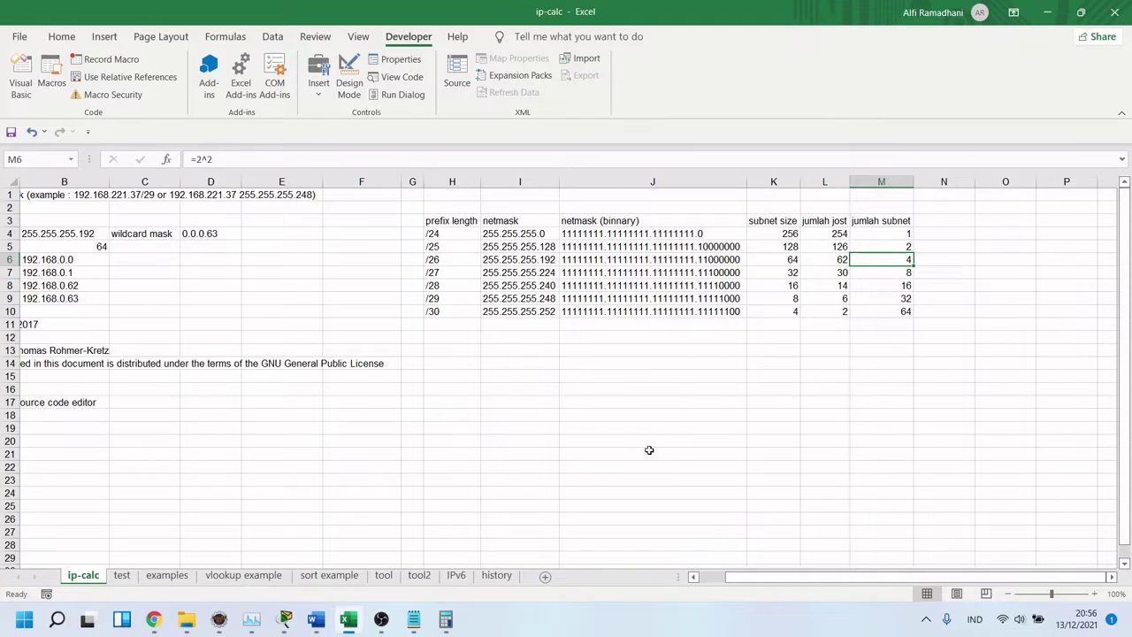
Read the Packet Tracer question about the mask meeting both the host and subnet minimums, and return to the ip-calc workbook.
mouse_move(154, 628)
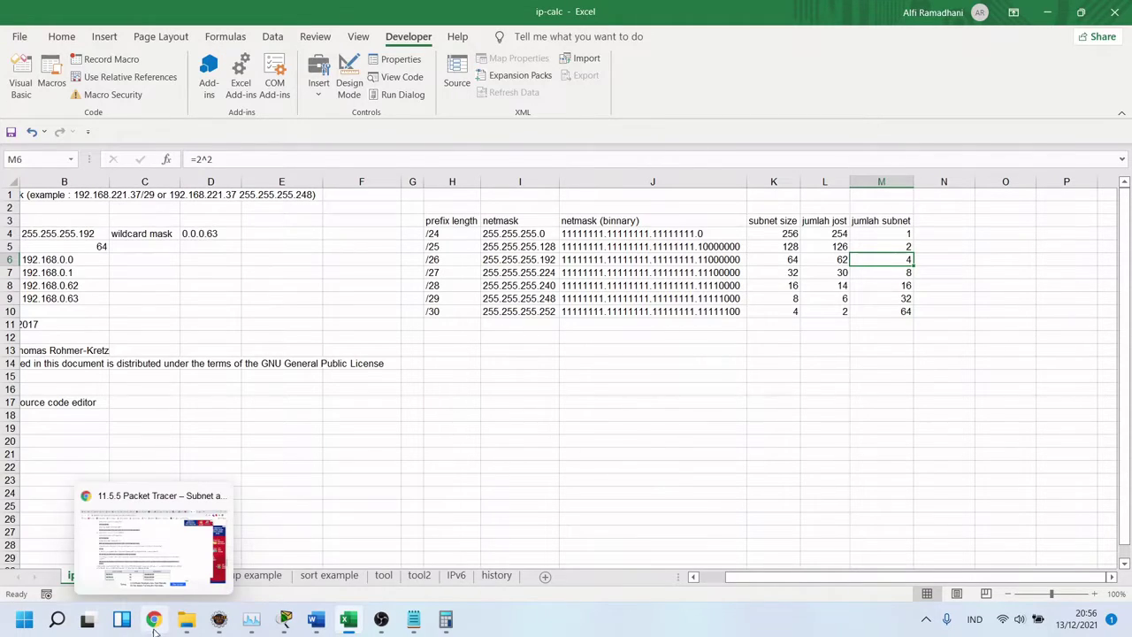
click(285, 620)
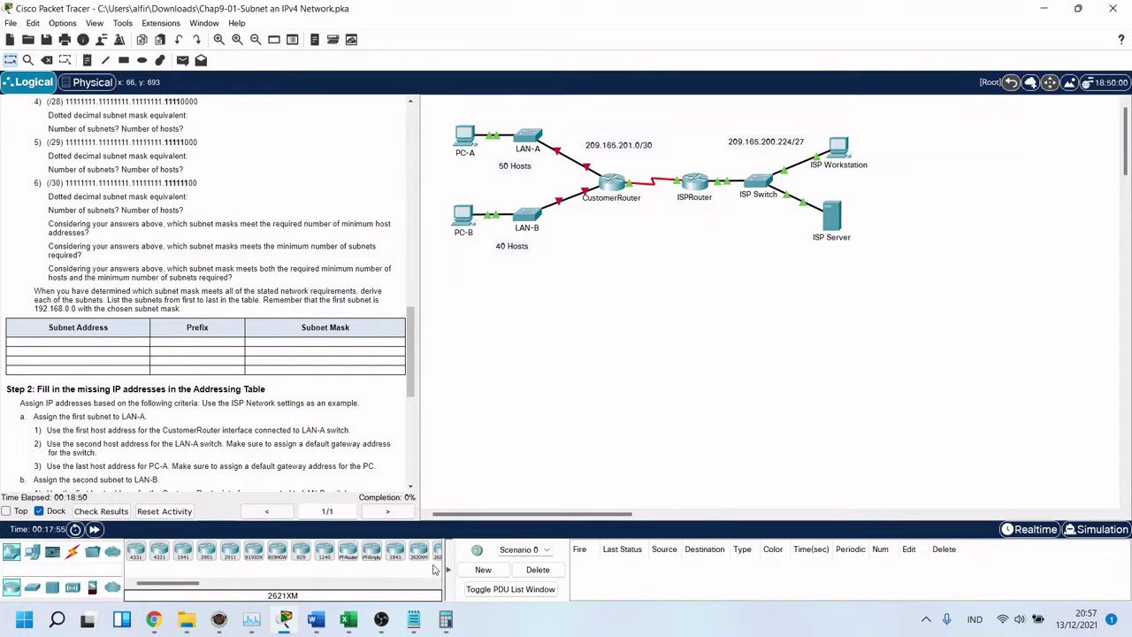
click(348, 620)
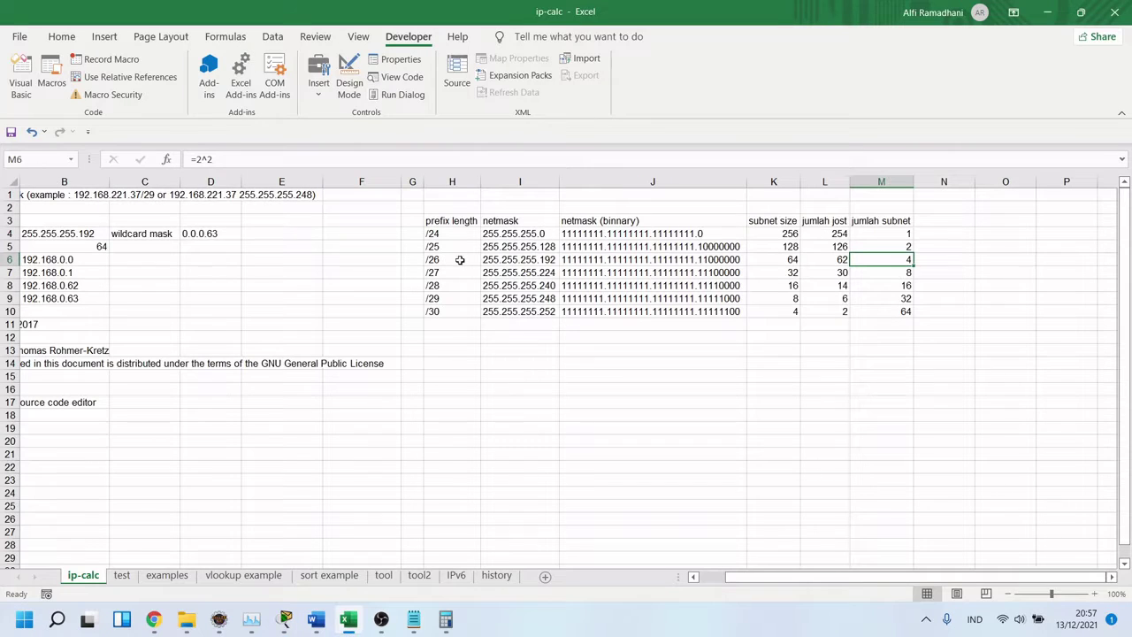
Highlight the /26 row, H6:M6, with a yellow fill.
drag(440, 261, 903, 253)
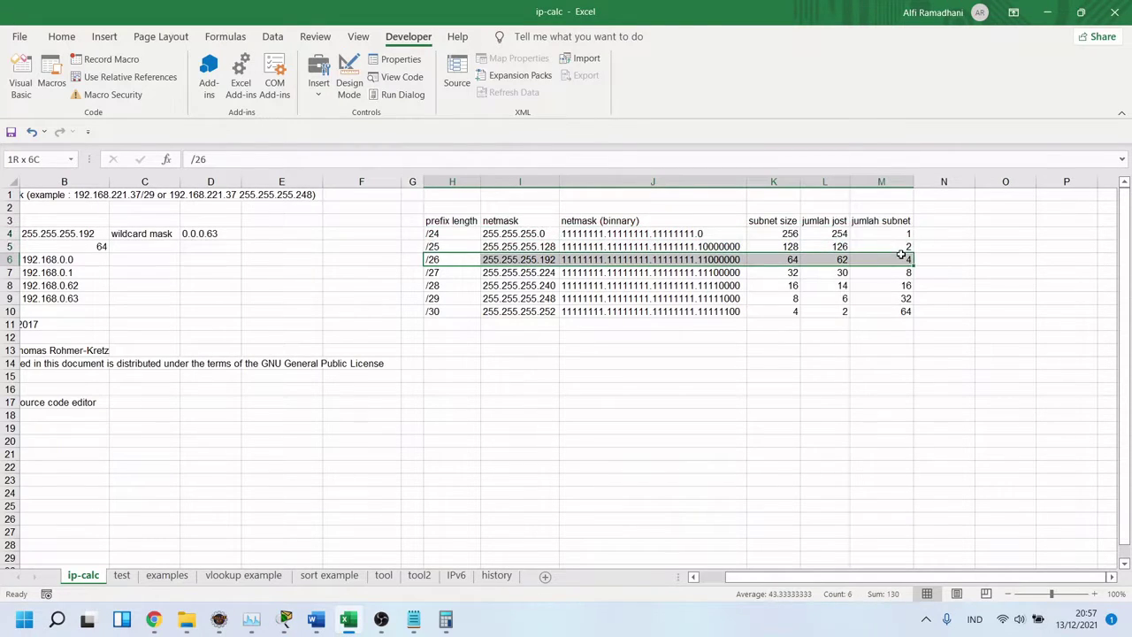
click(16, 39)
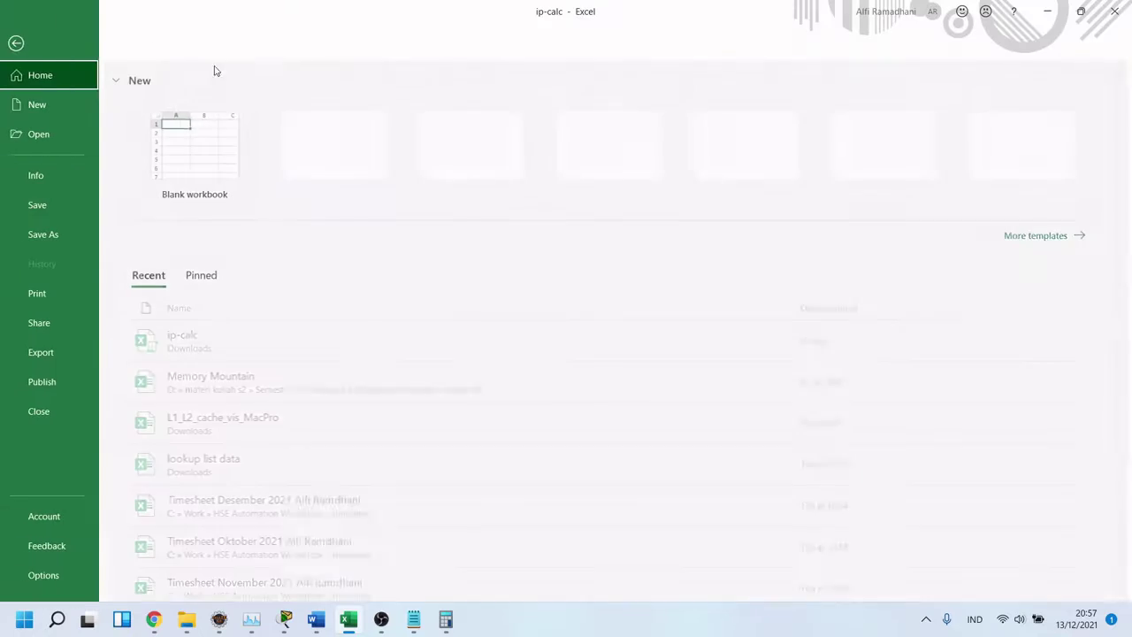
click(33, 43)
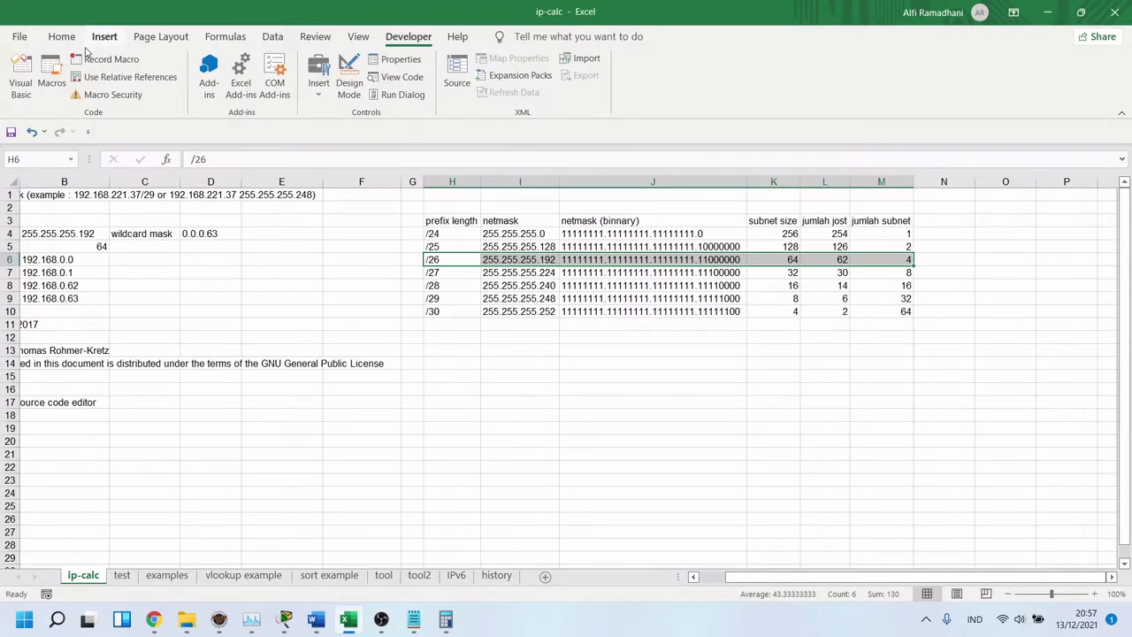
click(30, 40)
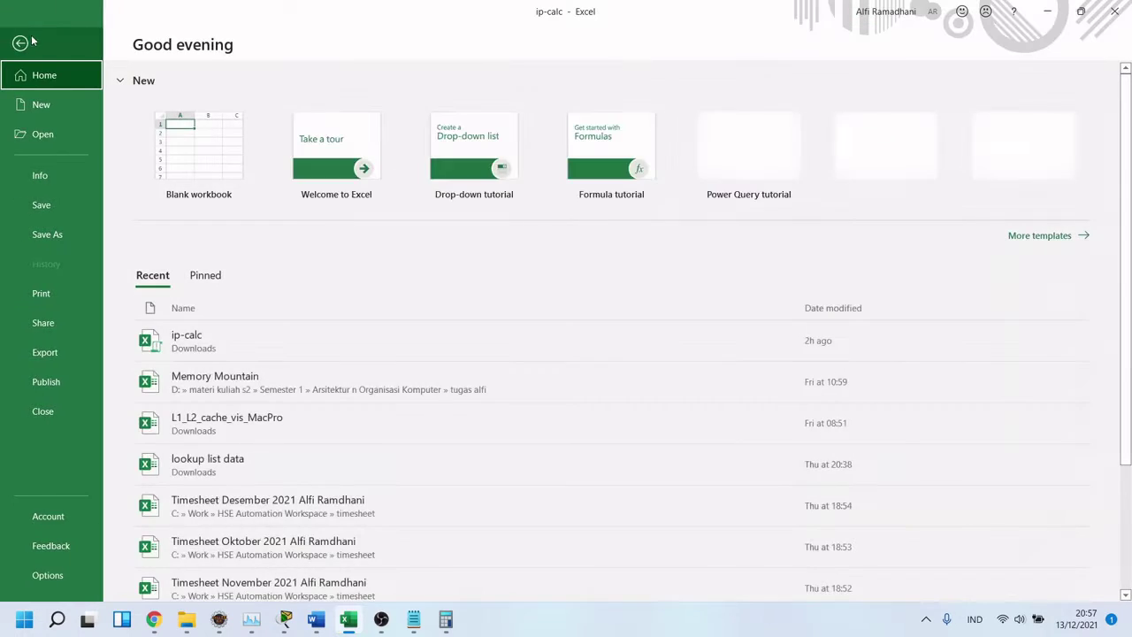
click(35, 44)
click(62, 37)
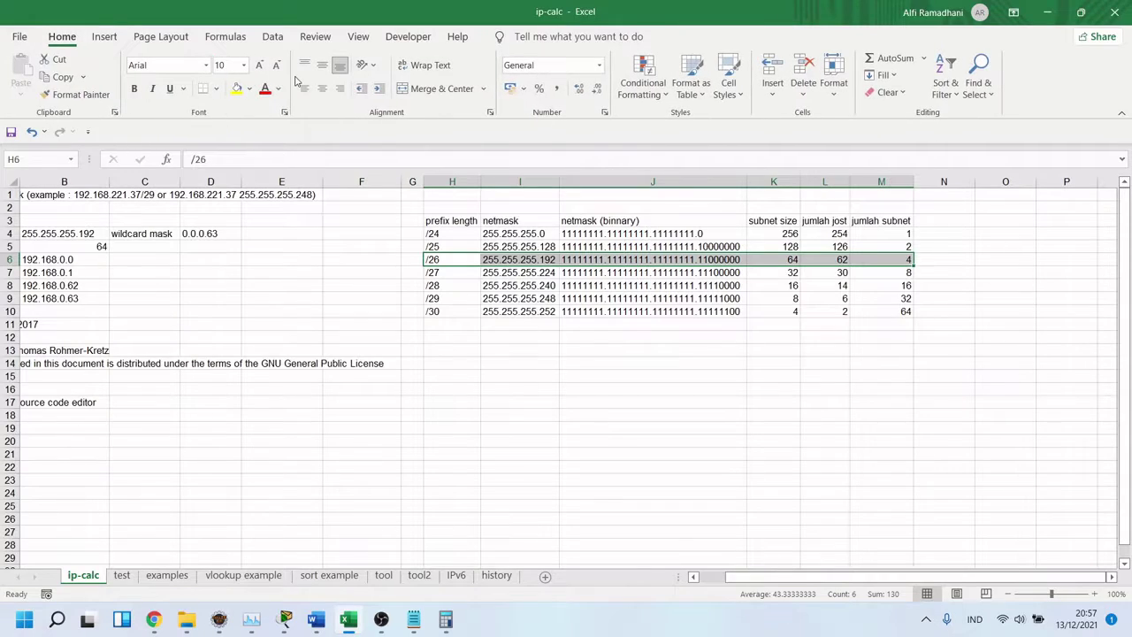
click(237, 89)
click(624, 312)
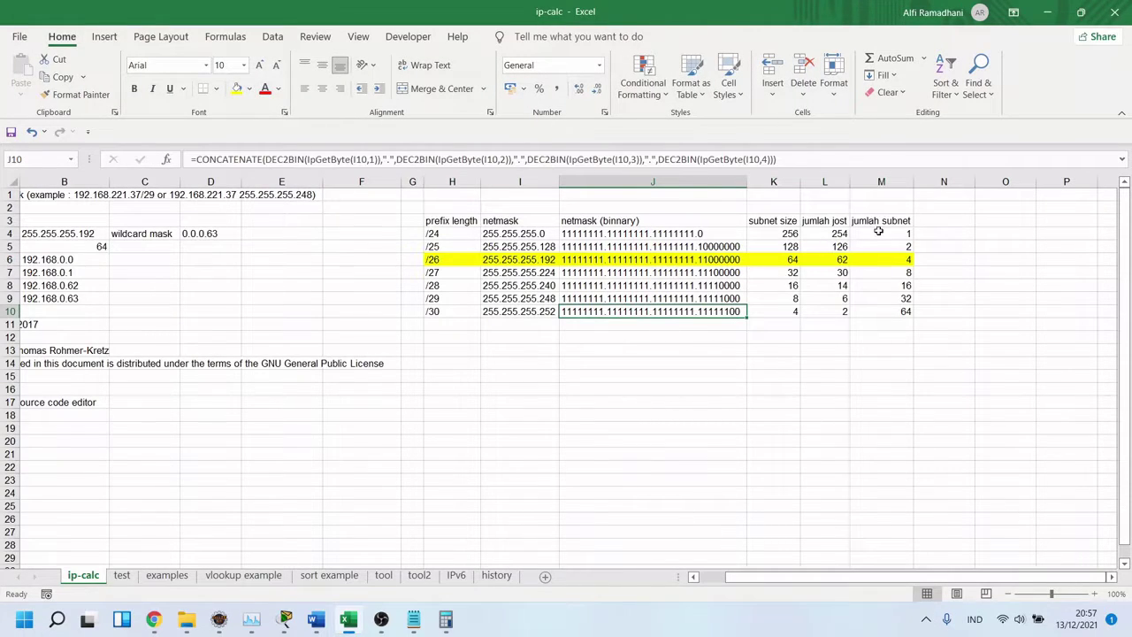
Review the subnet count, subnet size and host count of the highlighted /26 row against both requirements.
click(900, 259)
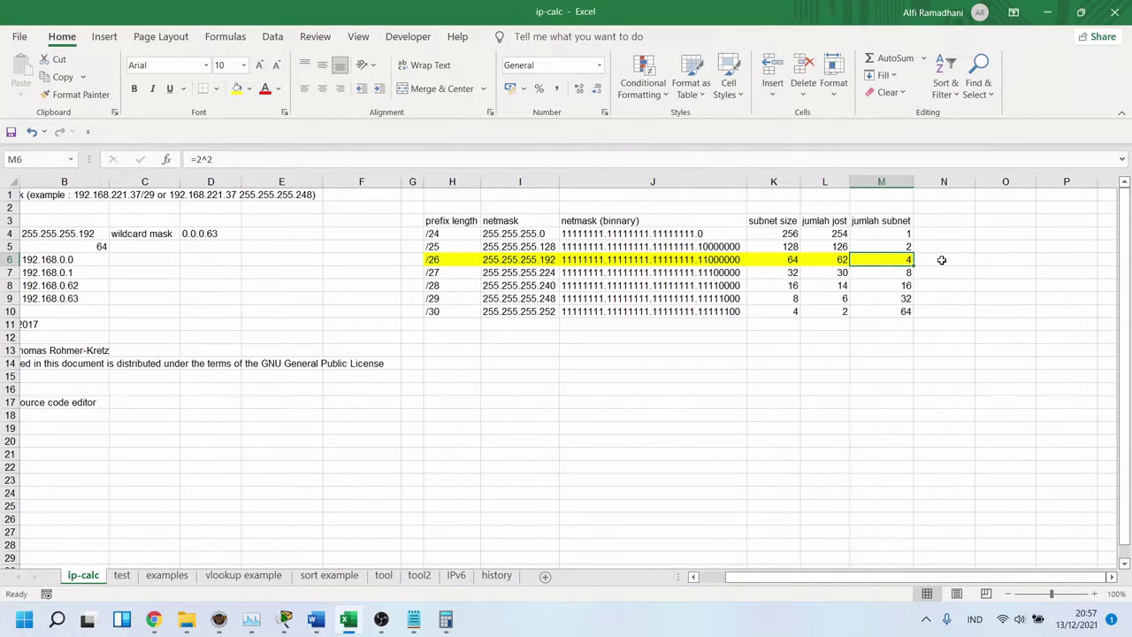
click(792, 262)
click(835, 261)
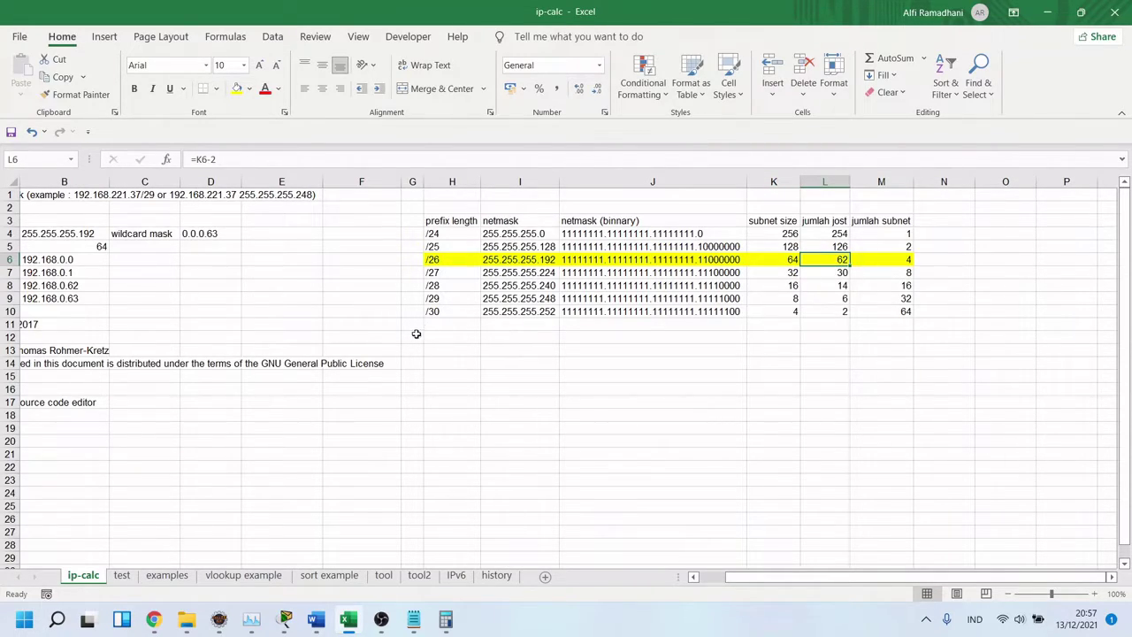
drag(415, 262, 903, 266)
Switch to Packet Tracer and read the instructions for listing the subnets from 192.168.0.0 and filling in the Addressing Table.
click(285, 619)
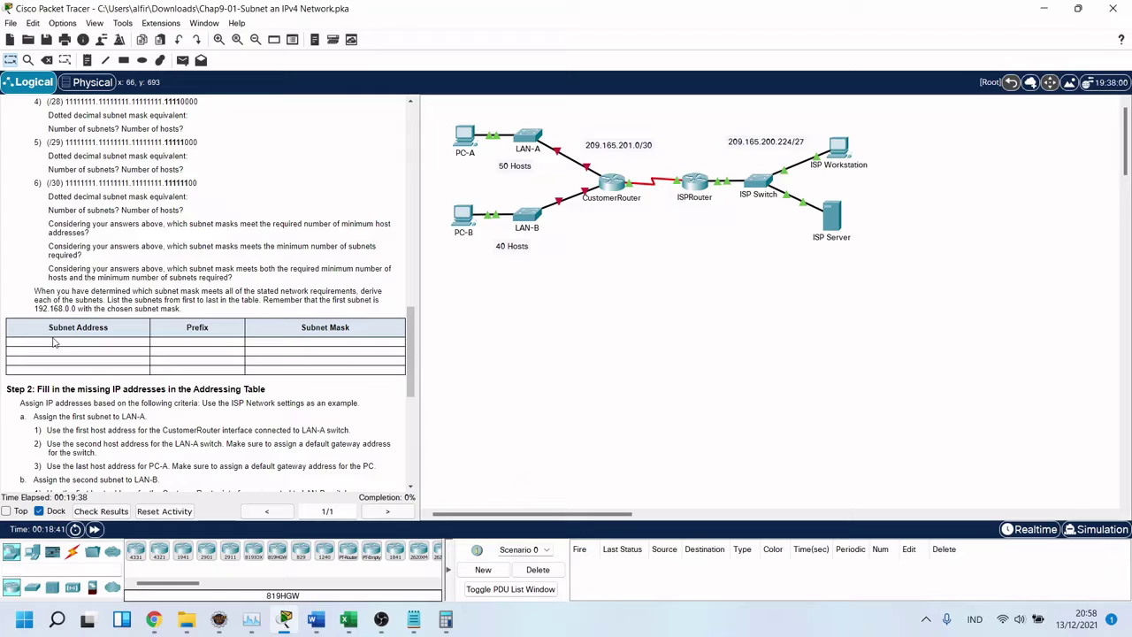
scroll(94, 350, down, 2)
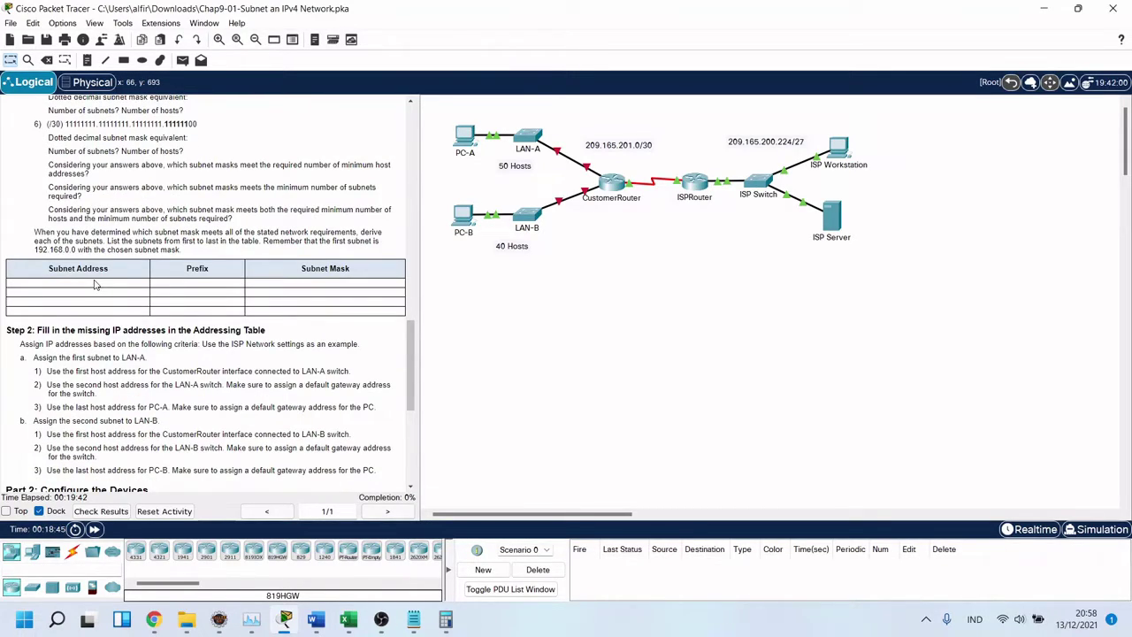
scroll(95, 283, down, 2)
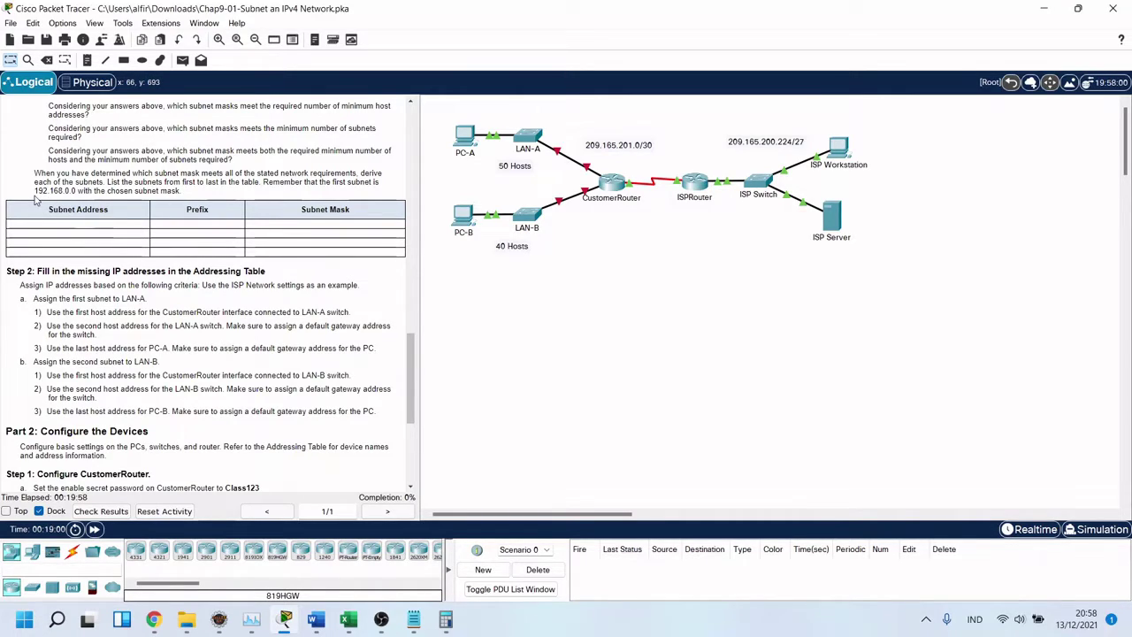
Highlight the first subnet address, 192.168.0.0, in the instructions and switch to the test sheet of the ip-calc workbook in Excel.
drag(34, 191, 76, 191)
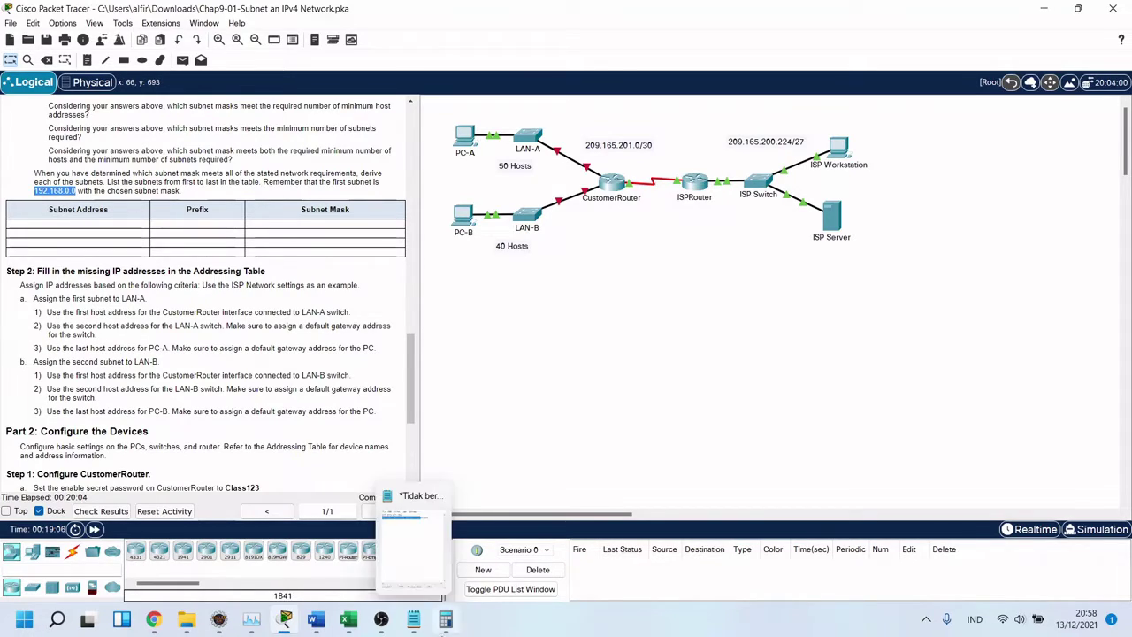
mouse_move(345, 630)
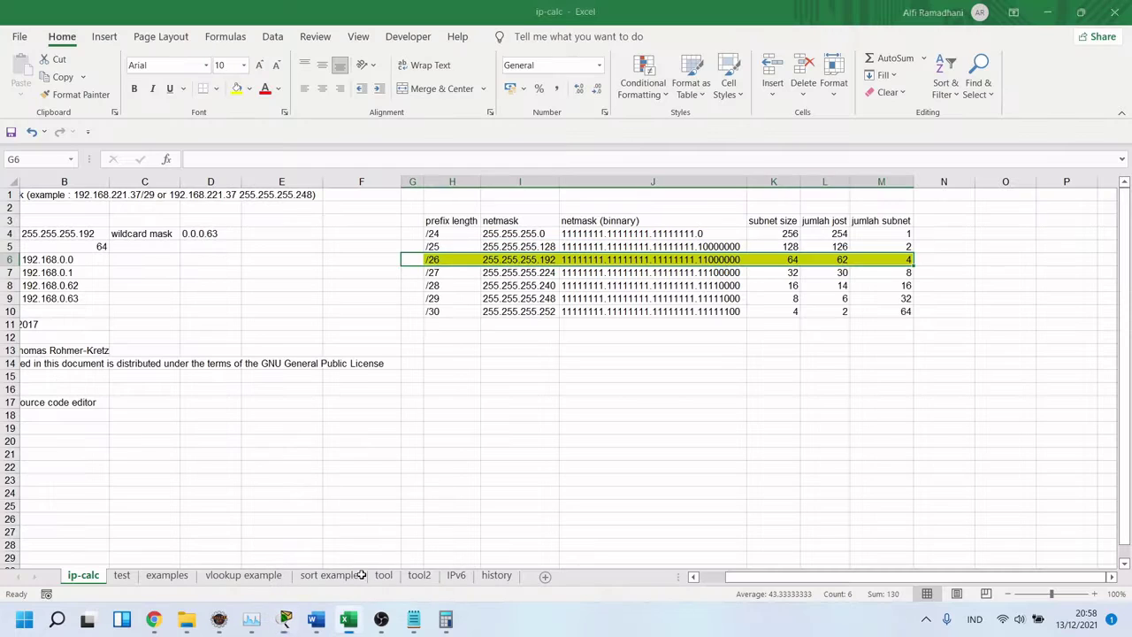
click(359, 584)
click(122, 575)
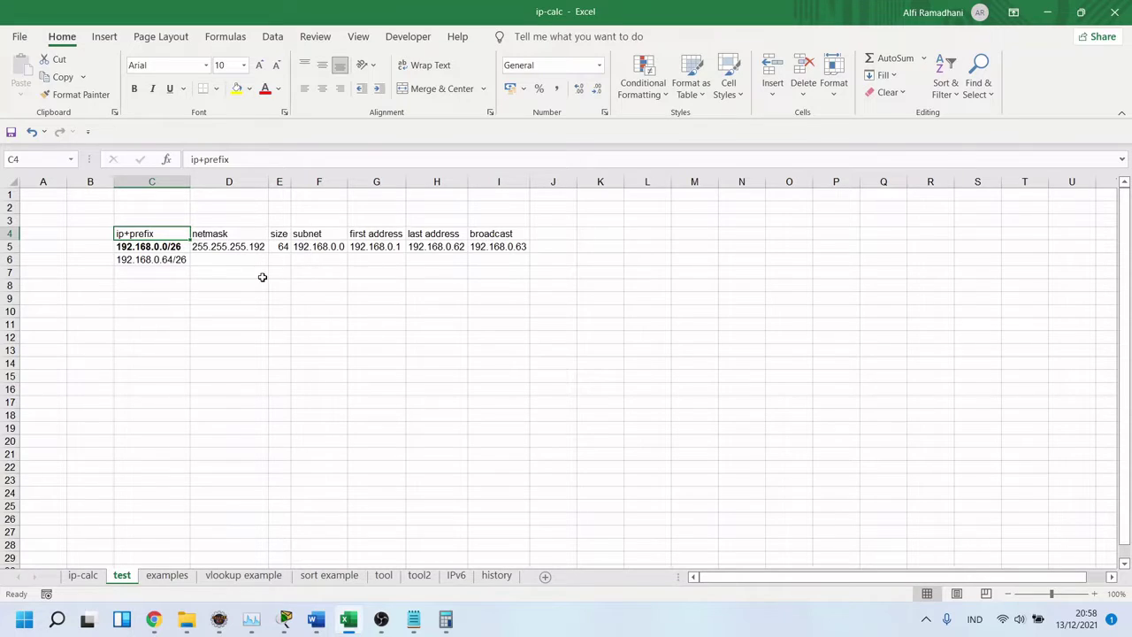
Review the row 5 entries for the first subnet, from the ip+prefix value through the netmask, size, subnet, host range and broadcast formulas.
click(170, 245)
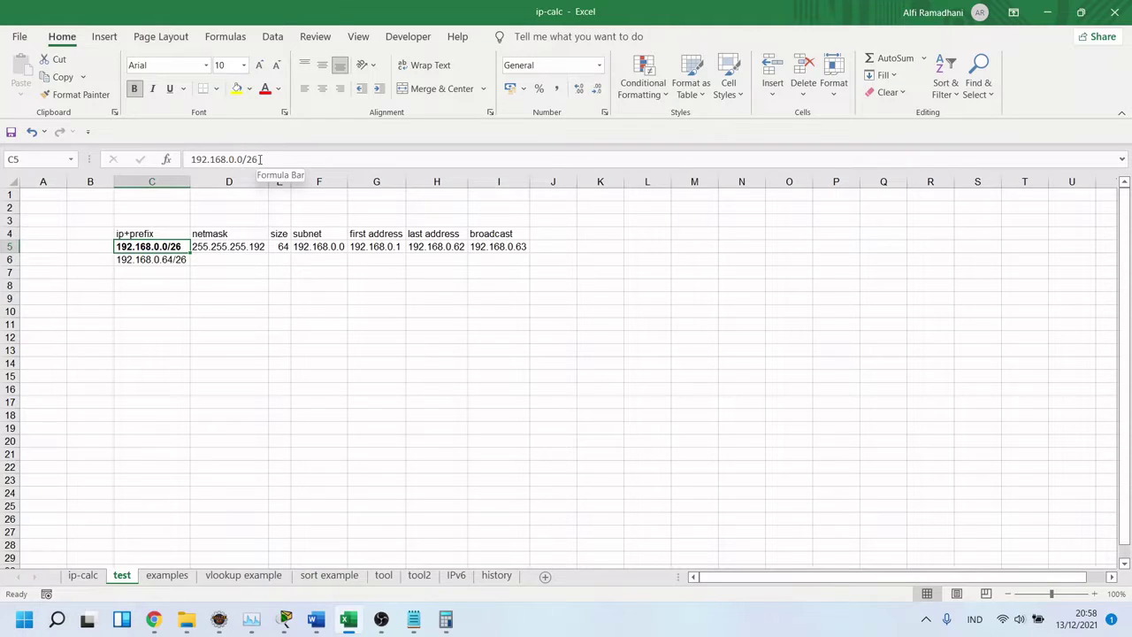
click(221, 247)
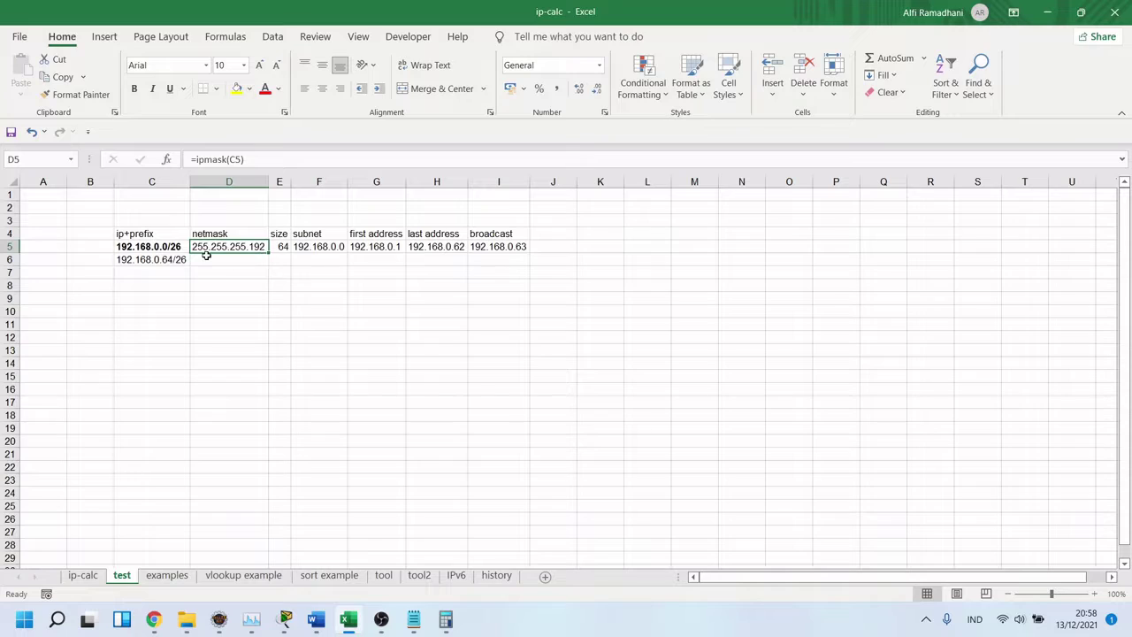
click(284, 248)
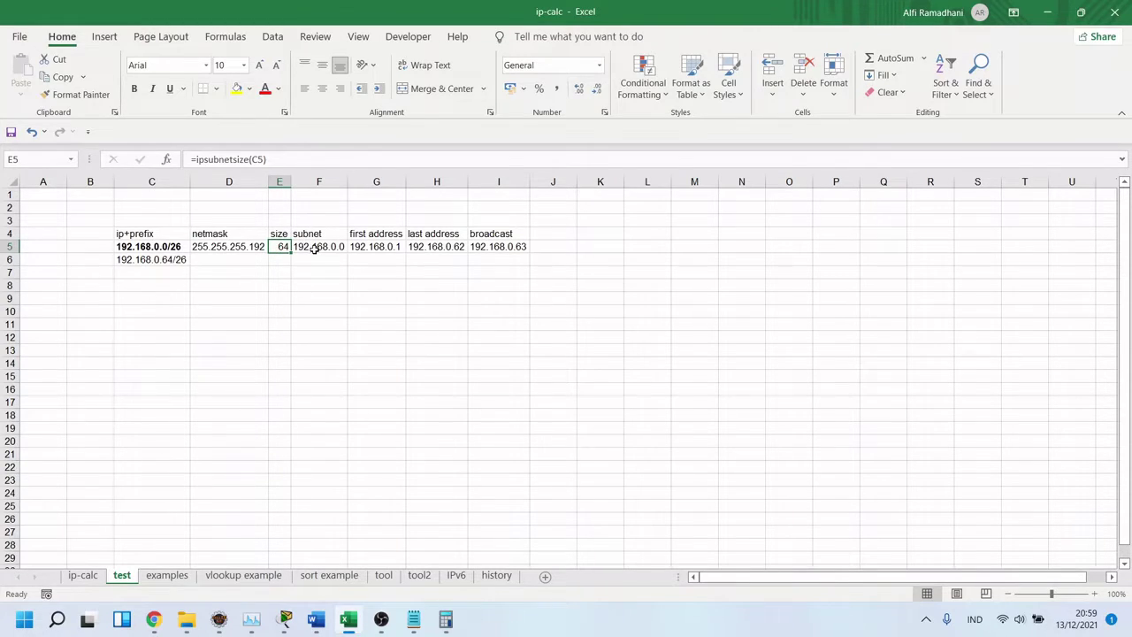
click(314, 249)
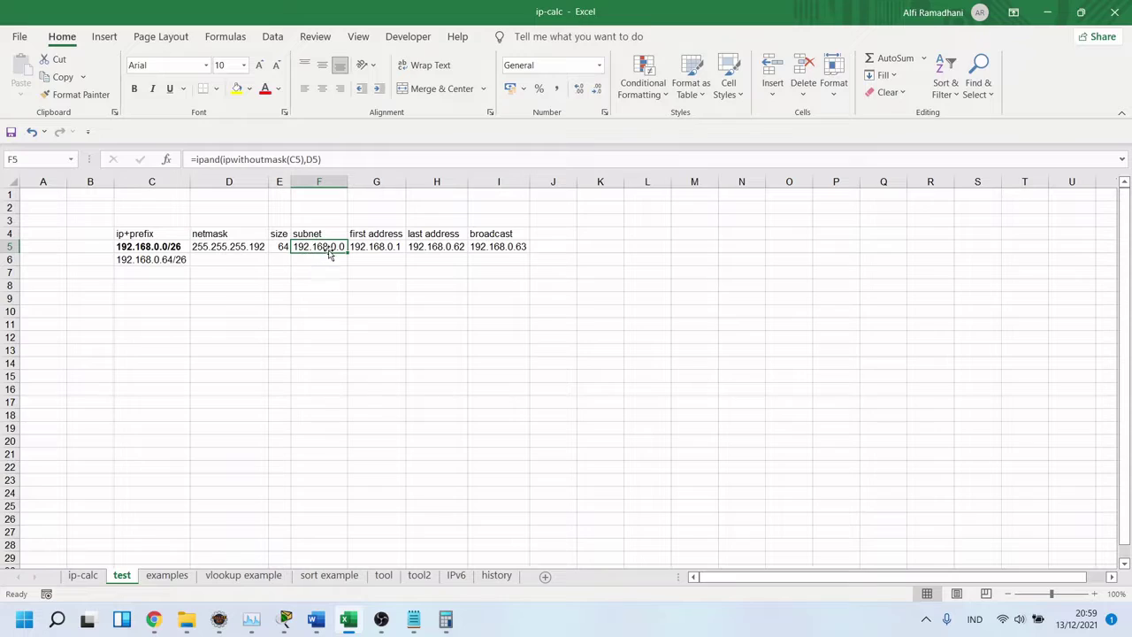
click(371, 251)
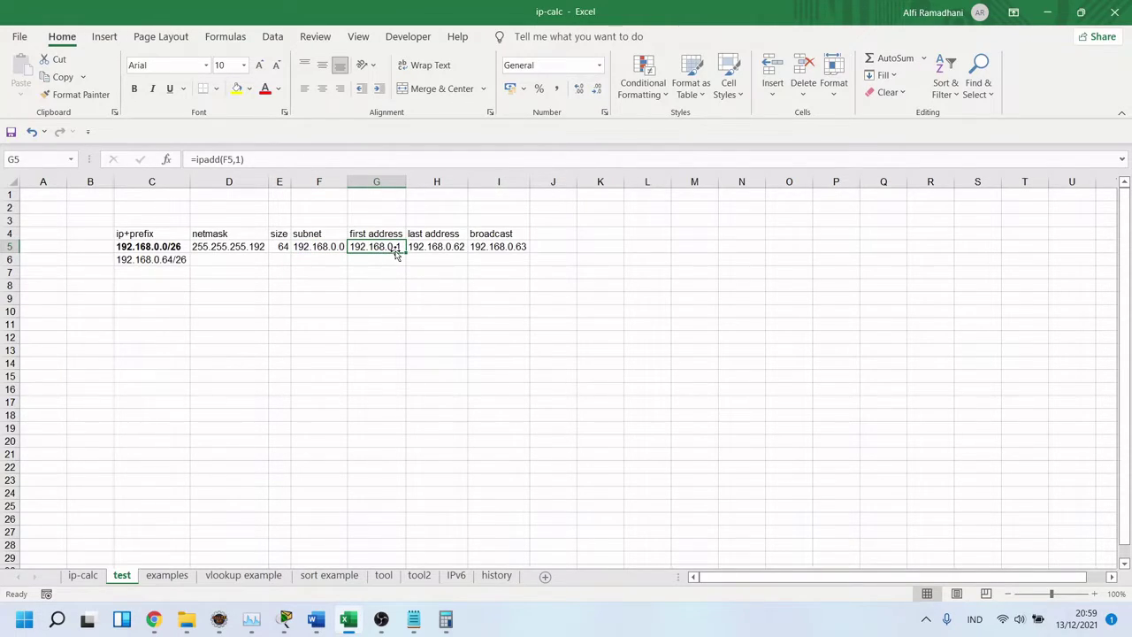
click(441, 247)
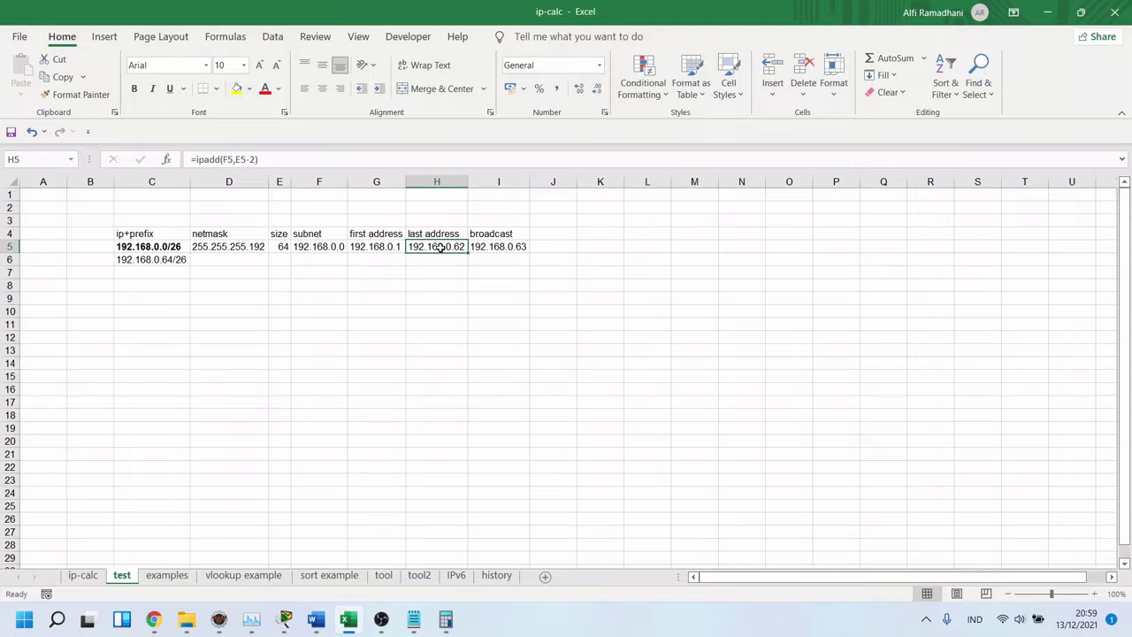
click(499, 248)
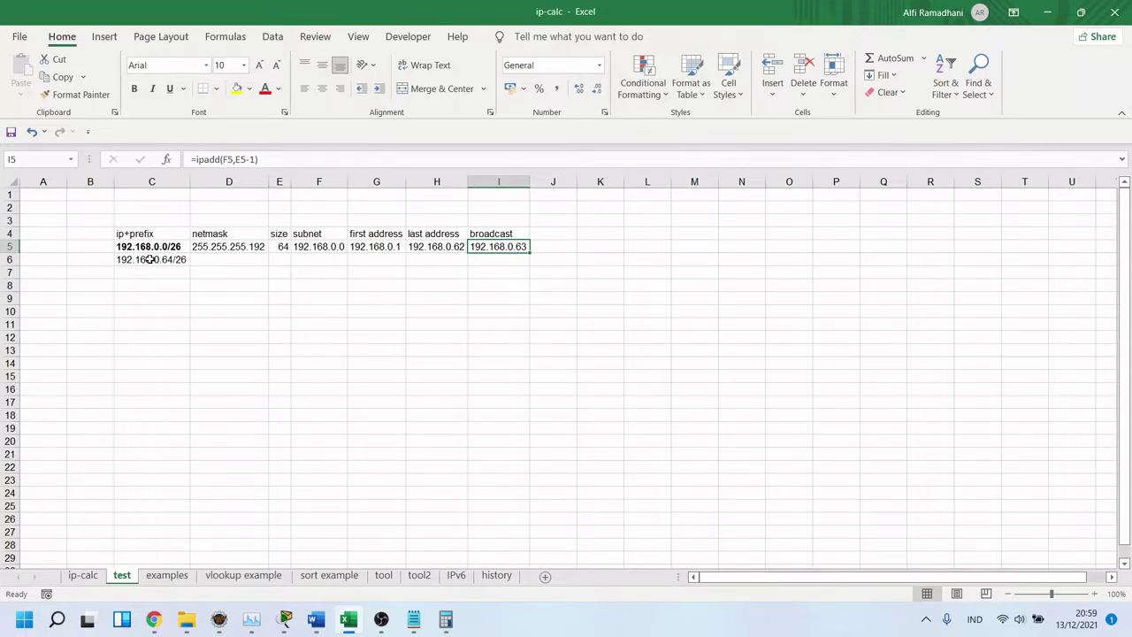
Fill the row 5 formulas D5:I5 down to row 6 and fit the subnet and broadcast column widths to their contents.
drag(147, 260, 525, 294)
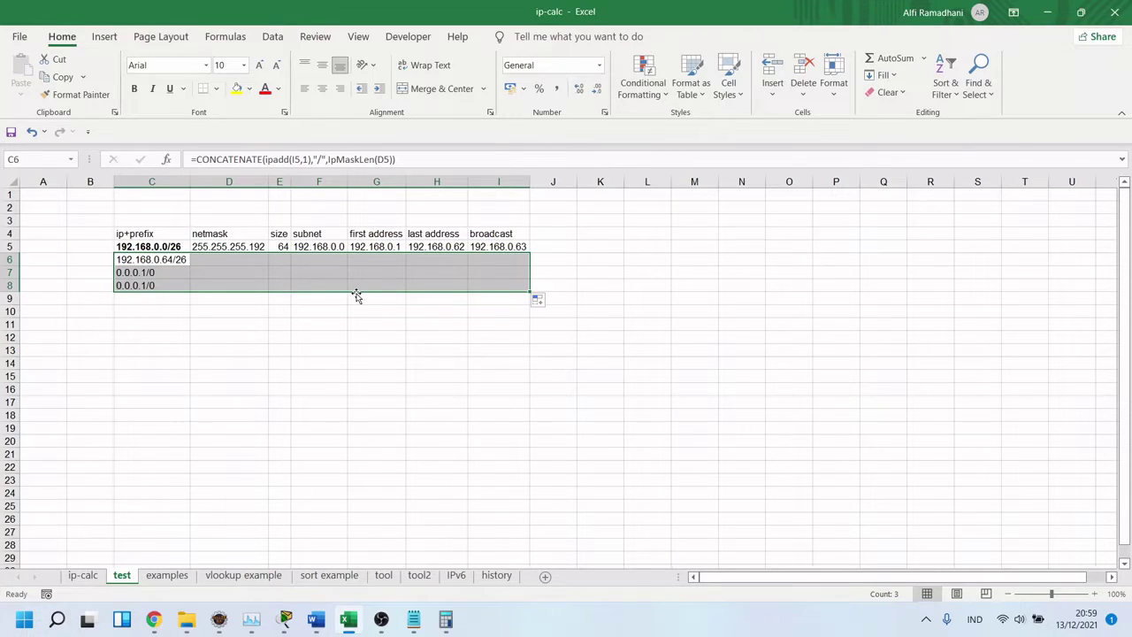
key(ctrl+z)
click(215, 249)
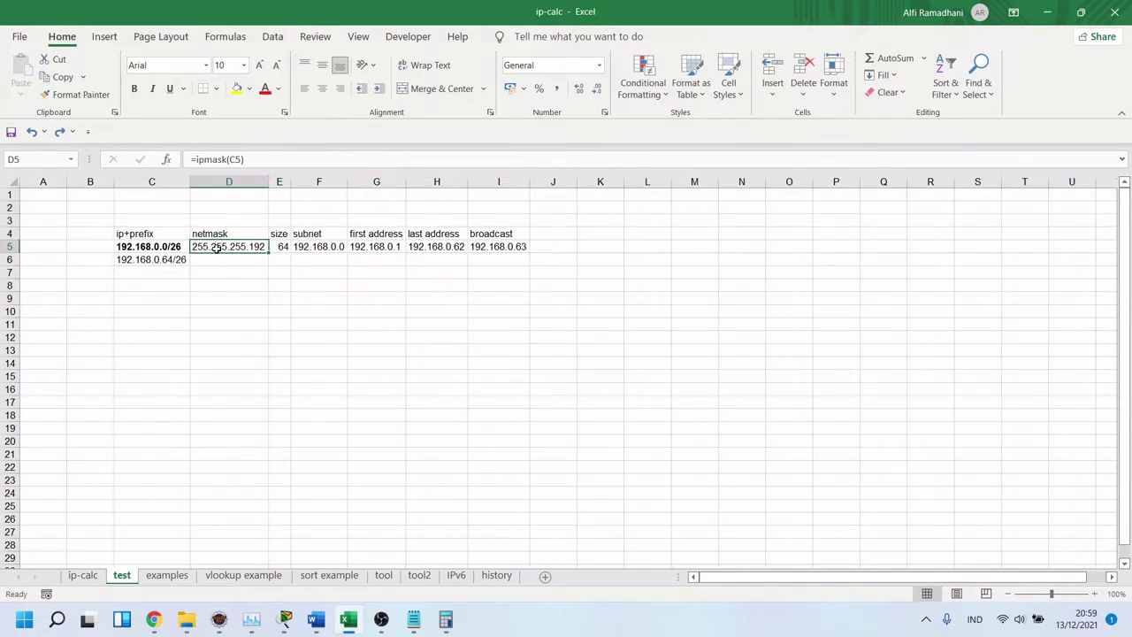
shift+click(511, 246)
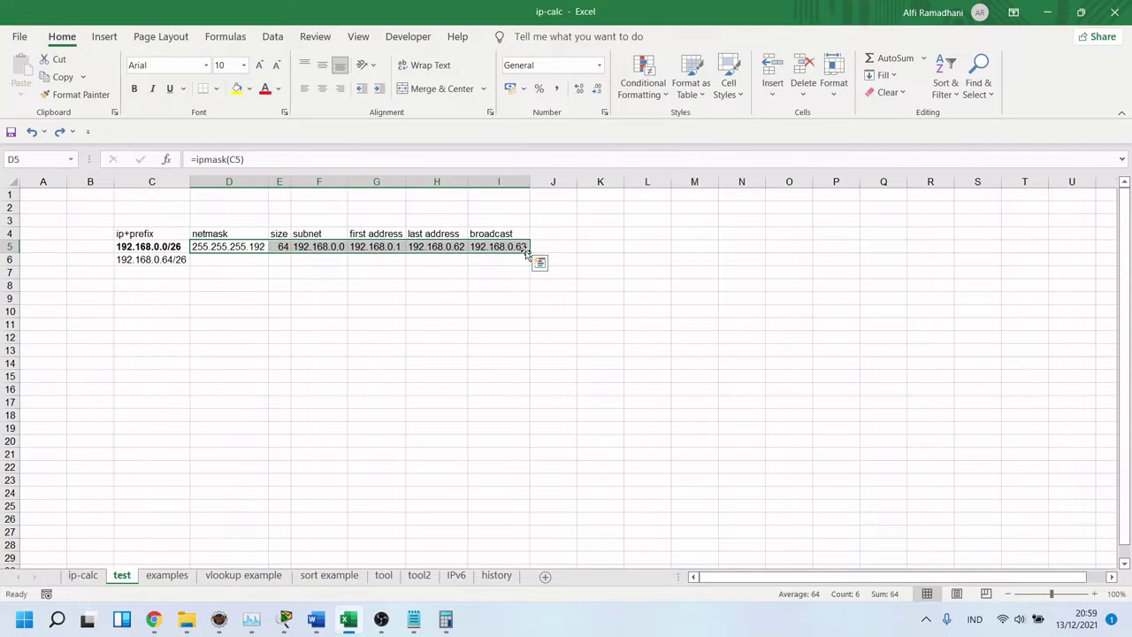
drag(527, 253, 524, 264)
click(586, 295)
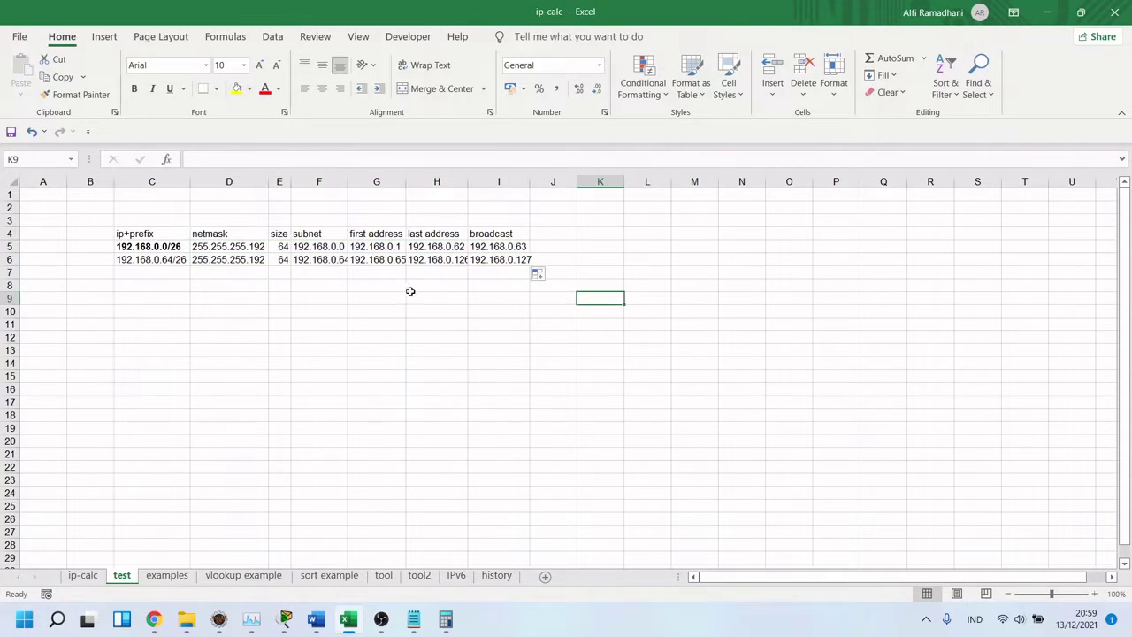
double_click(349, 181)
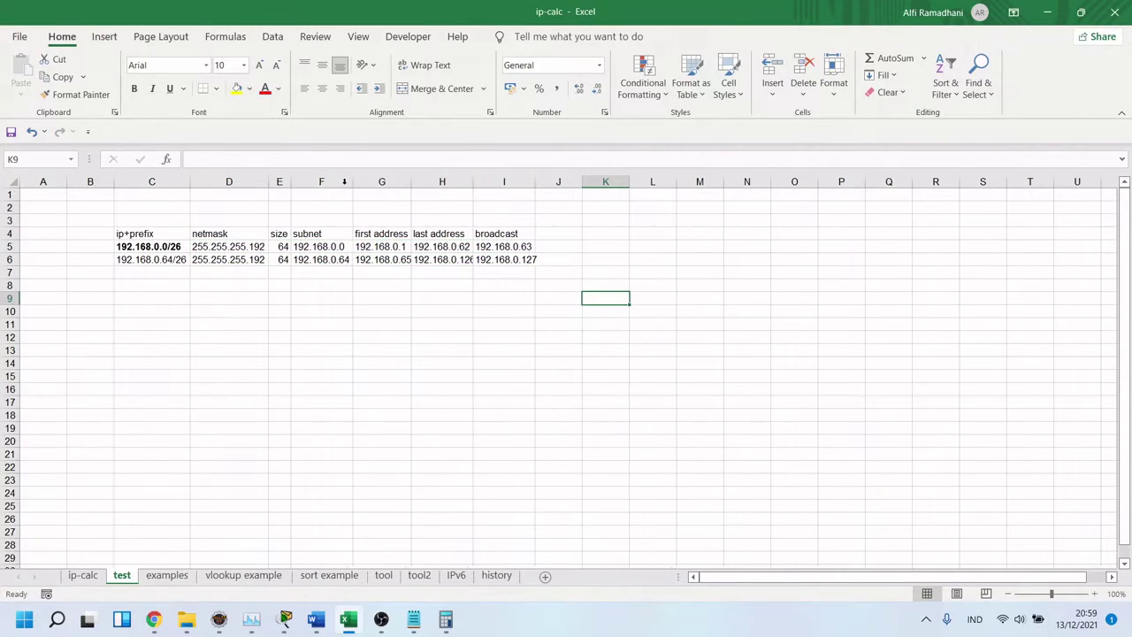
double_click(537, 183)
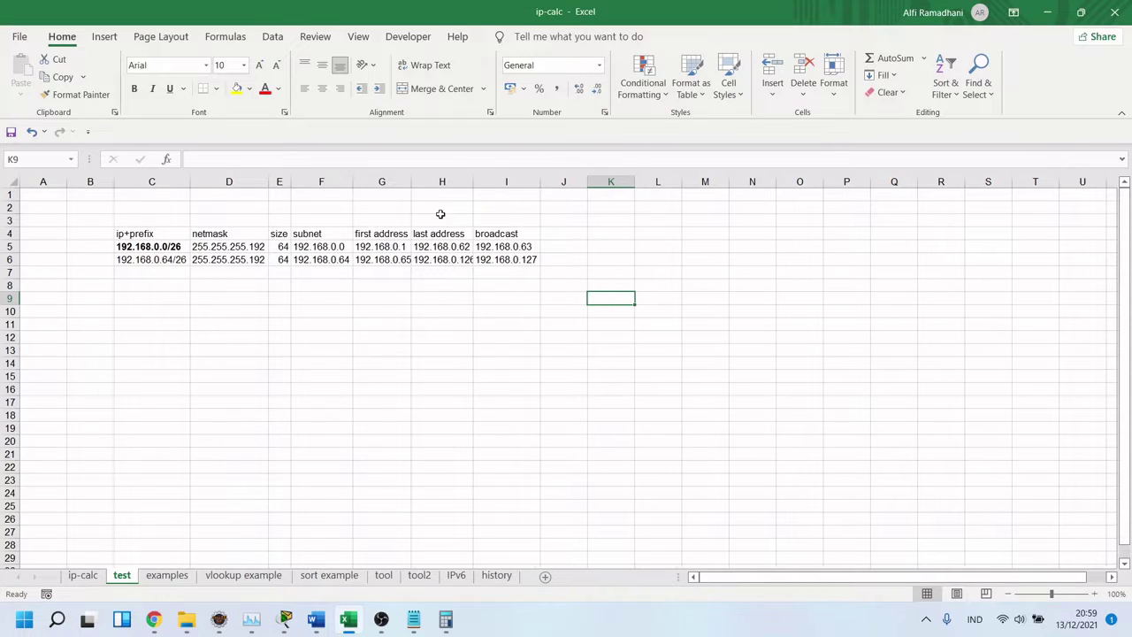
Fill the second subnet row, C6:I6, down through row 8 to derive the remaining subnets.
click(155, 255)
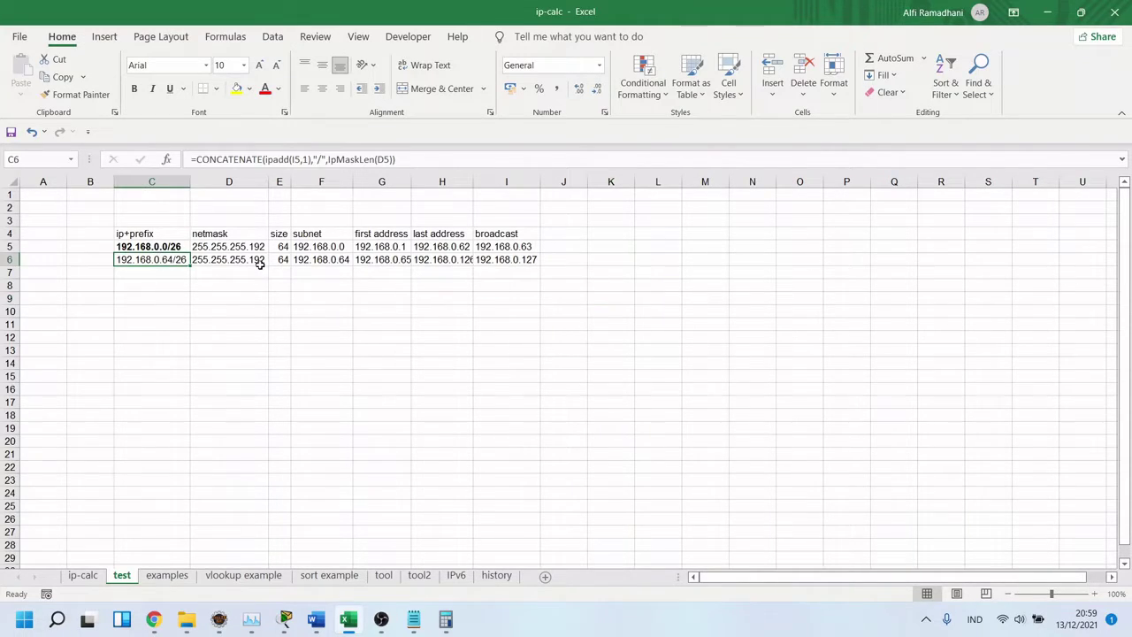
shift+click(536, 261)
drag(538, 268, 543, 295)
click(607, 296)
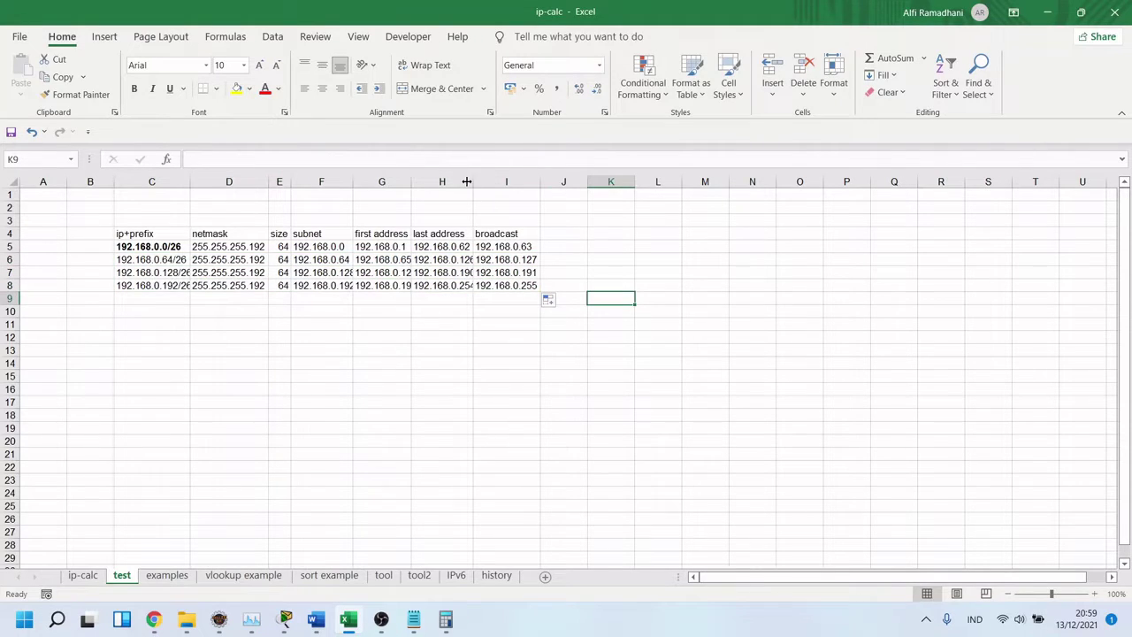
Widen the last address, subnet and ip+prefix columns to fit their longest entries.
drag(466, 181, 476, 182)
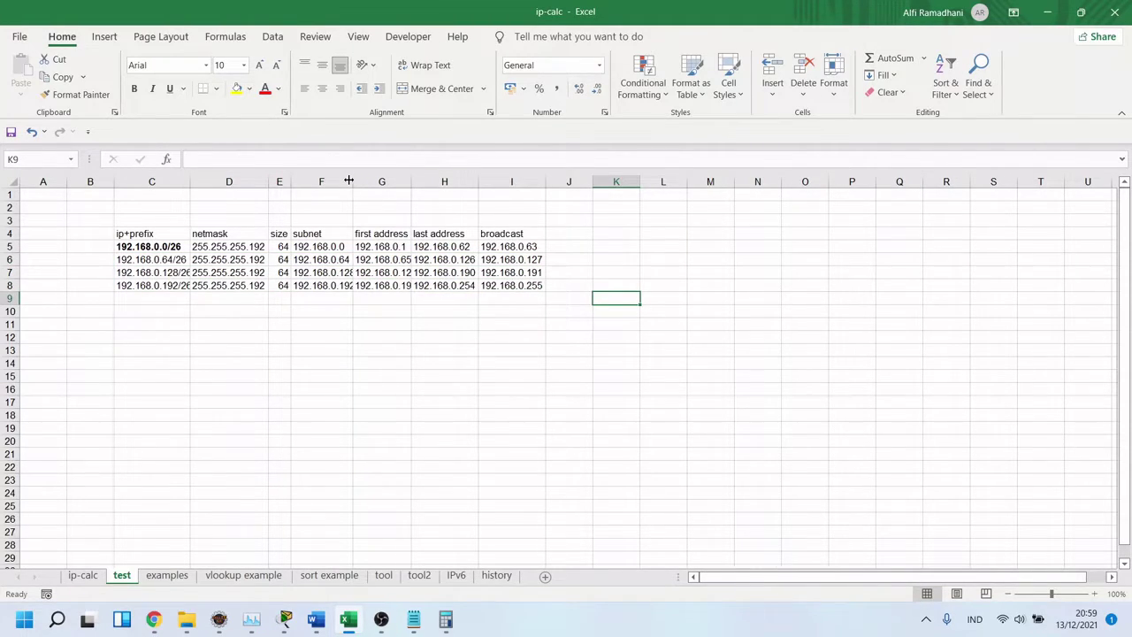
drag(350, 183, 354, 183)
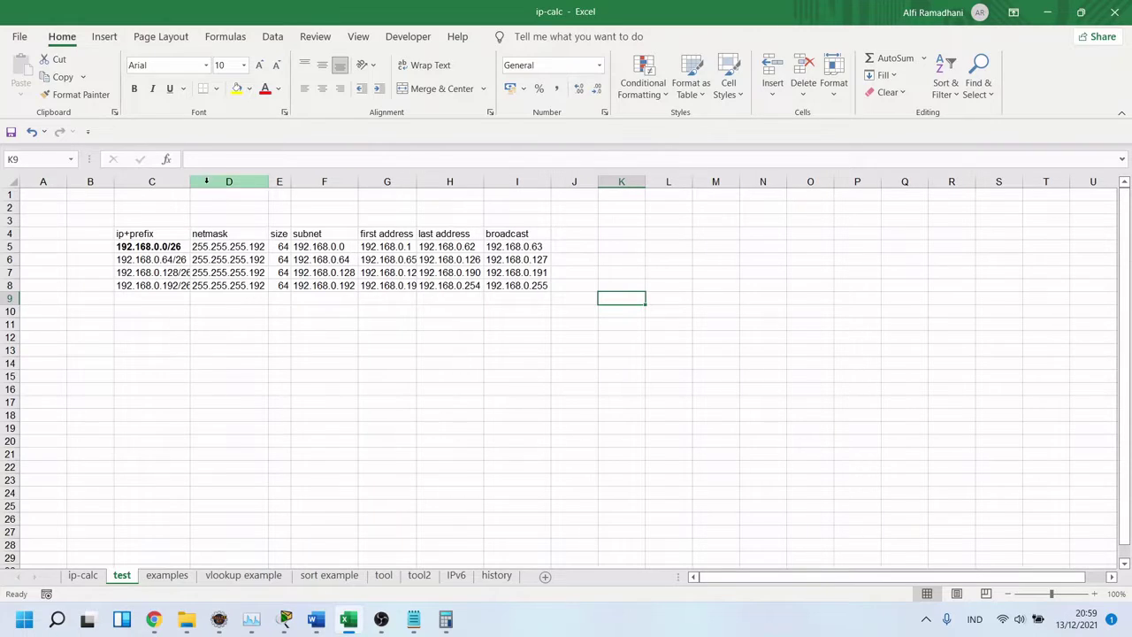
drag(192, 181, 197, 181)
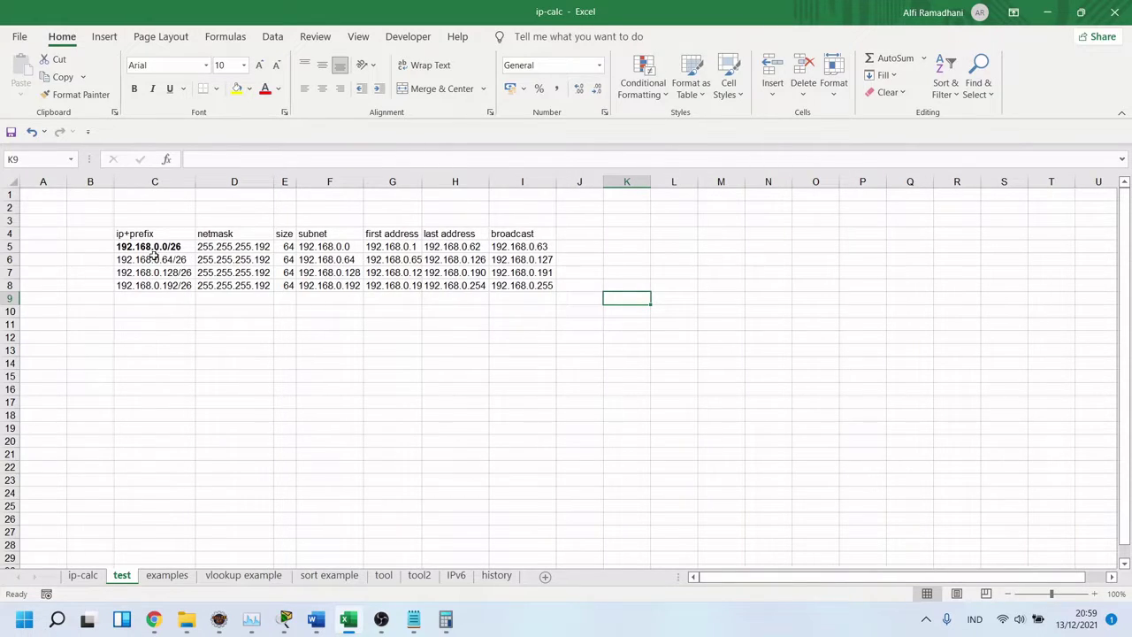
Review each subnet's ip+prefix entry in C5:C8, the last broadcast address in I8, and the whole subnet table C5:I8.
click(183, 261)
click(175, 249)
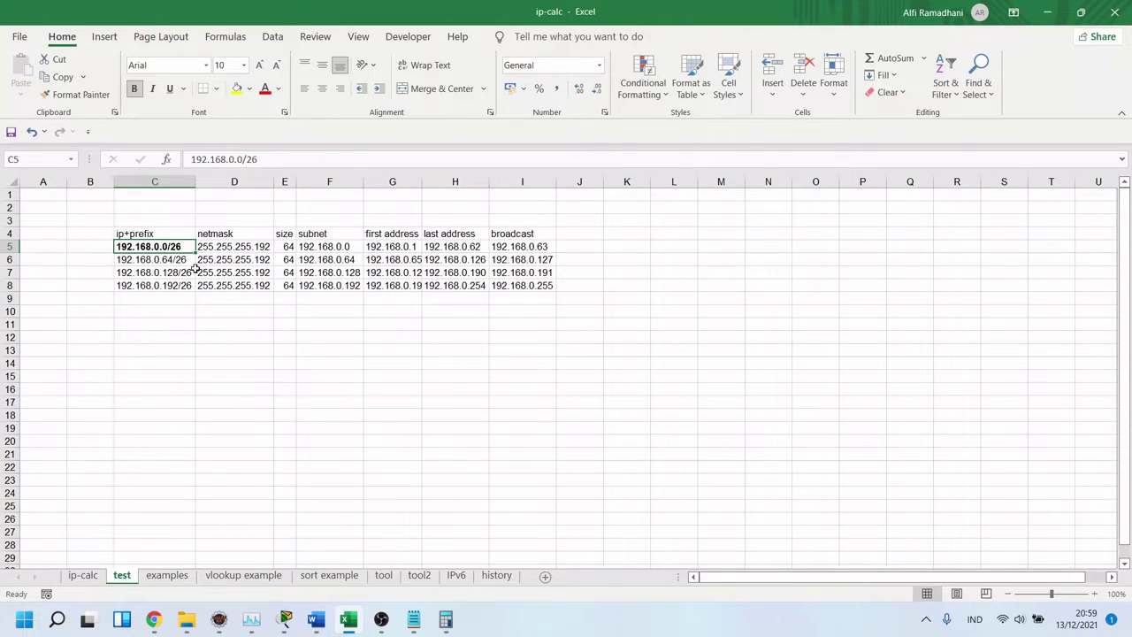
click(182, 259)
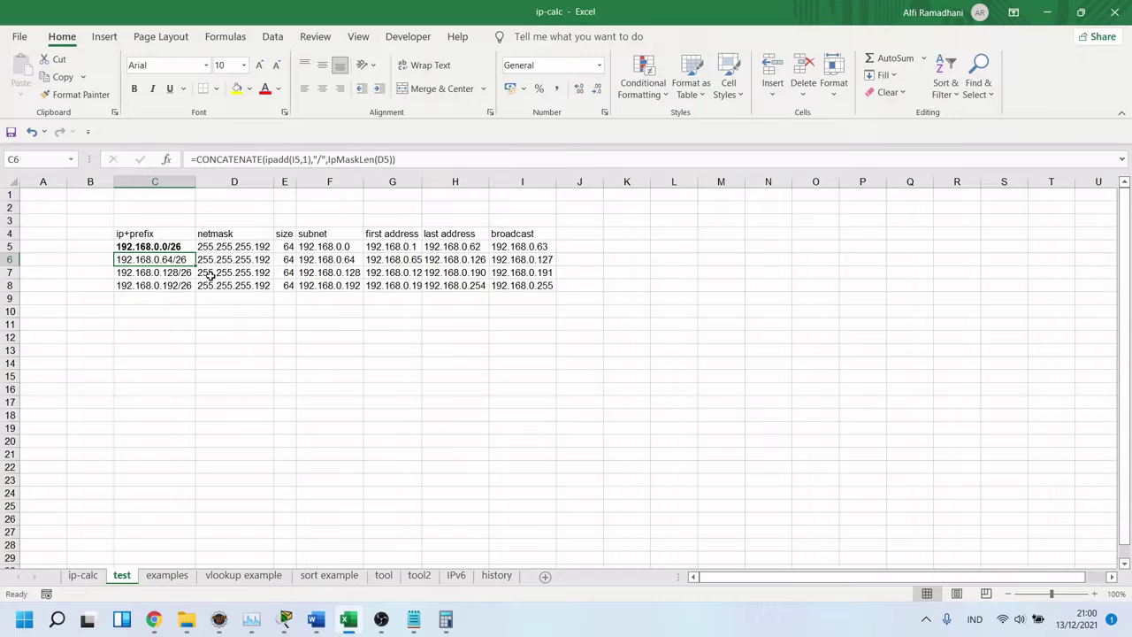
click(175, 274)
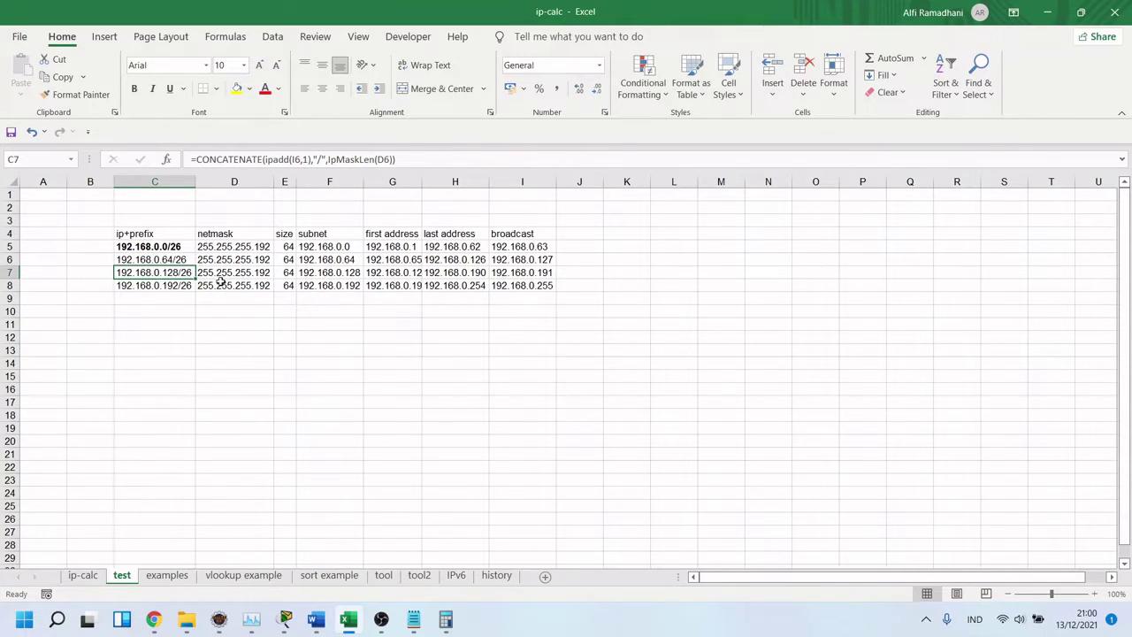
click(186, 288)
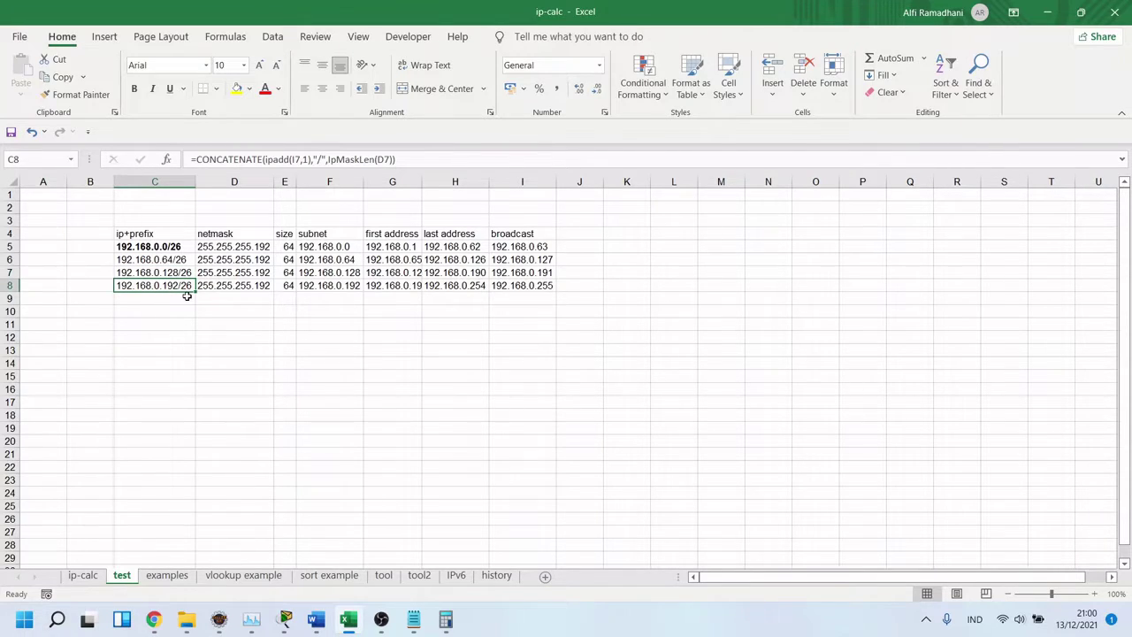
click(500, 312)
click(531, 285)
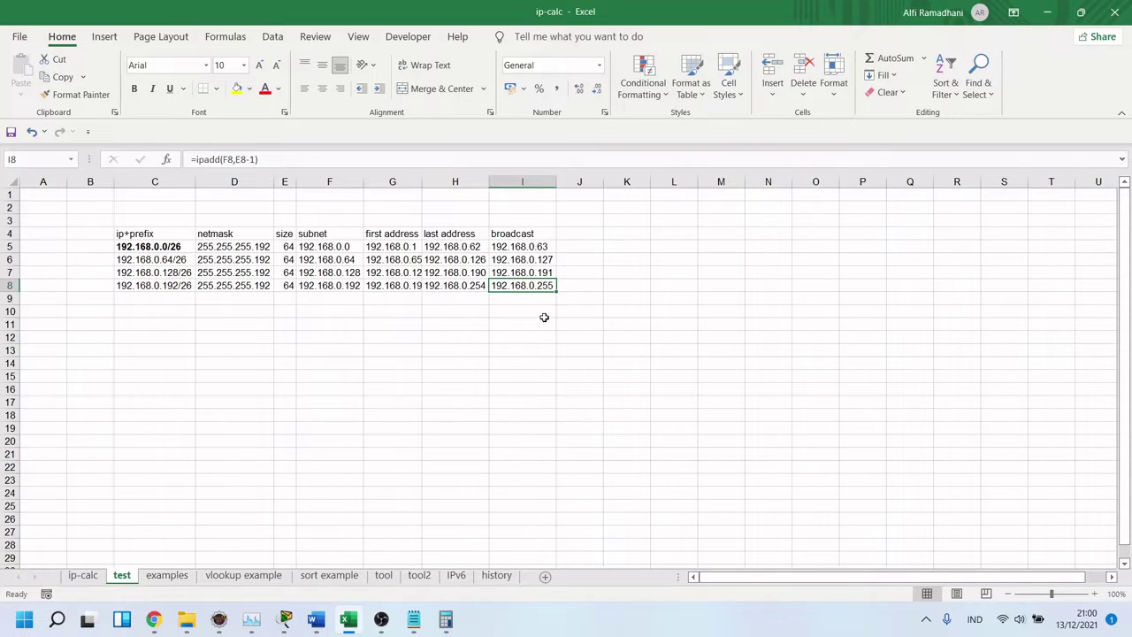
click(541, 322)
drag(148, 249, 548, 285)
click(520, 319)
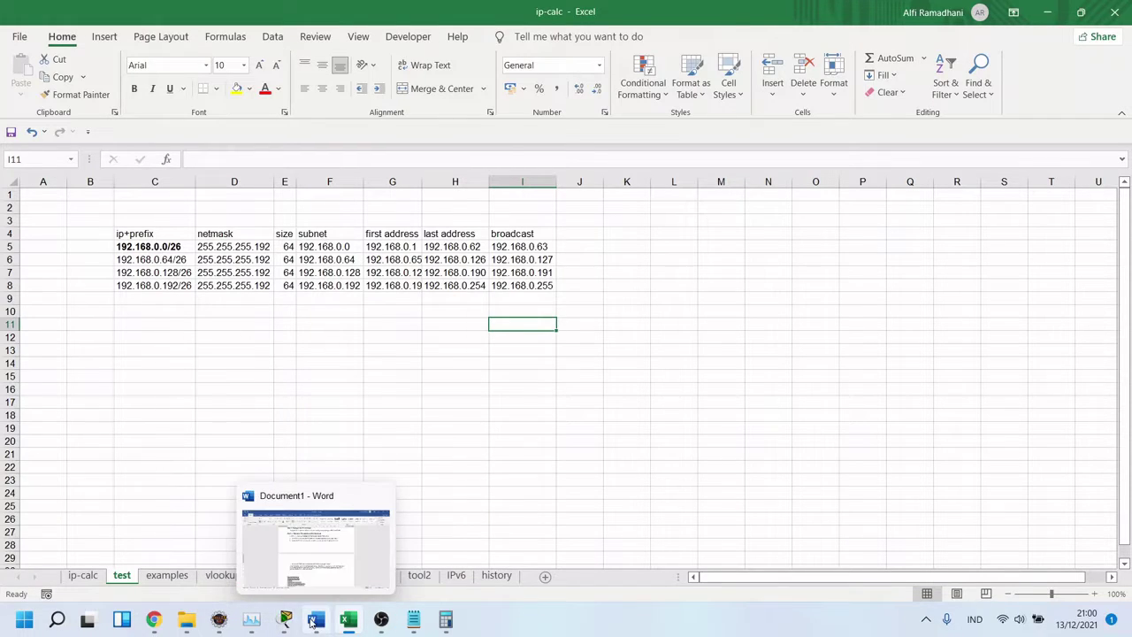
Switch to Packet Tracer and check the empty subnet table and the Step 2 criteria for assigning addresses to LAN-A and LAN-B.
click(285, 619)
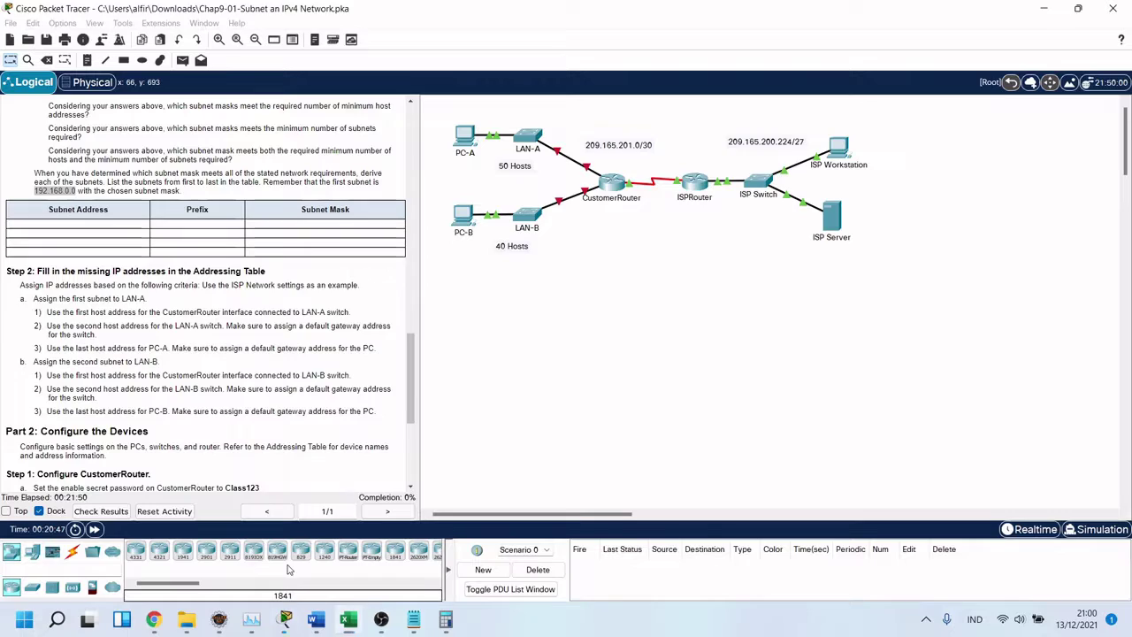
click(78, 222)
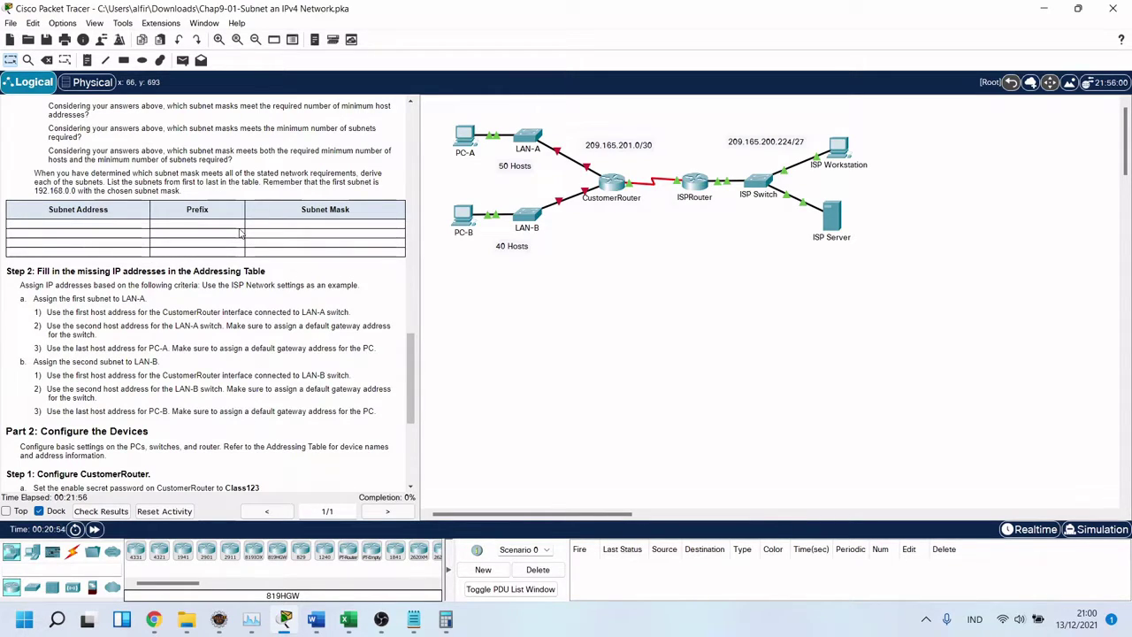
scroll(228, 316, down, 1)
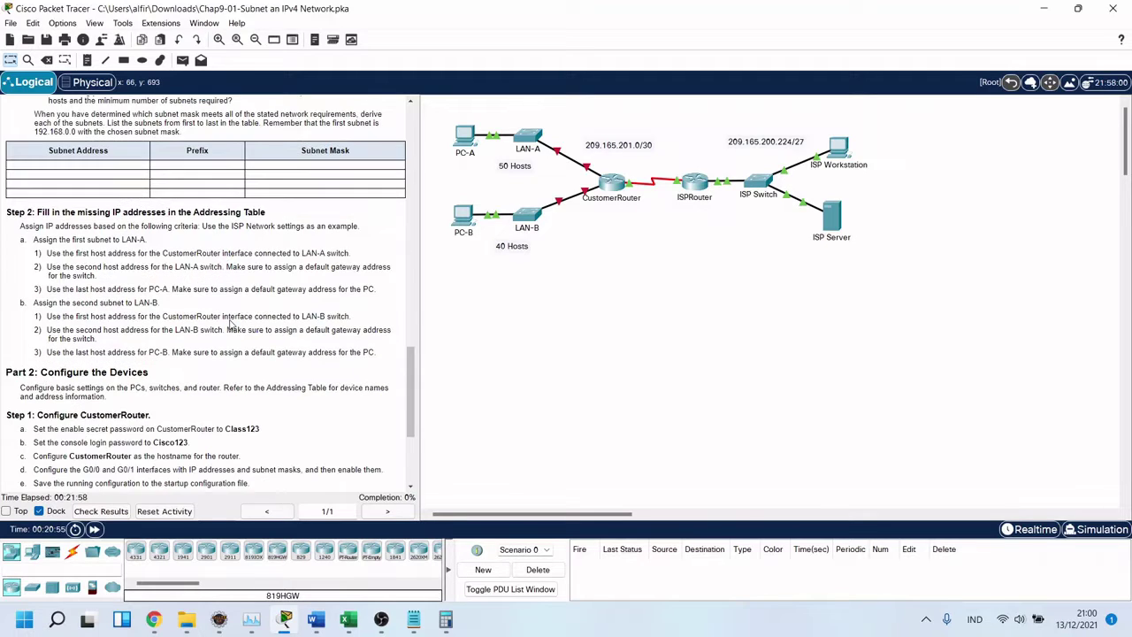
scroll(230, 320, down, 1)
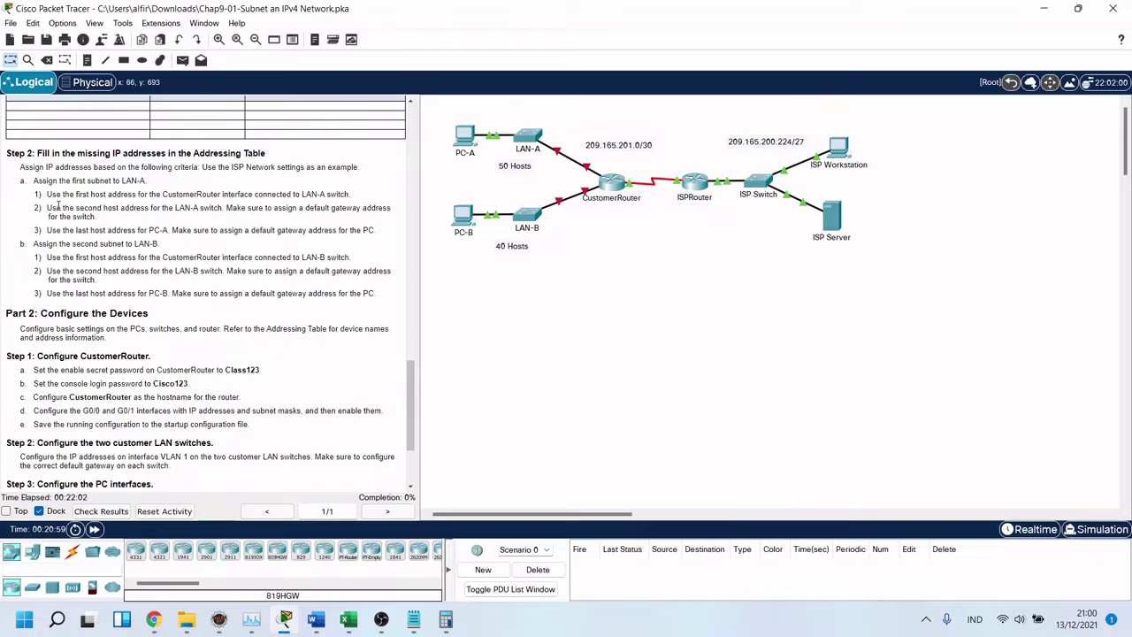
scroll(58, 205, up, 1)
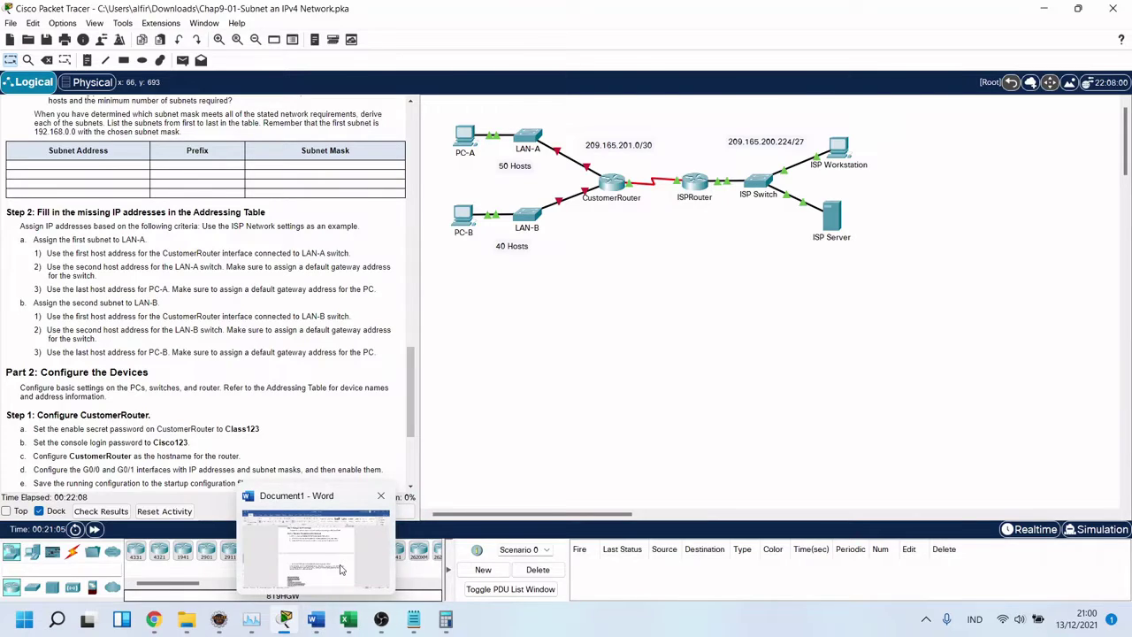
Switch to Document1 in Word and locate the empty table with Subnet Address, Prefix and Subnet Mask columns.
click(340, 569)
scroll(576, 419, up, 12)
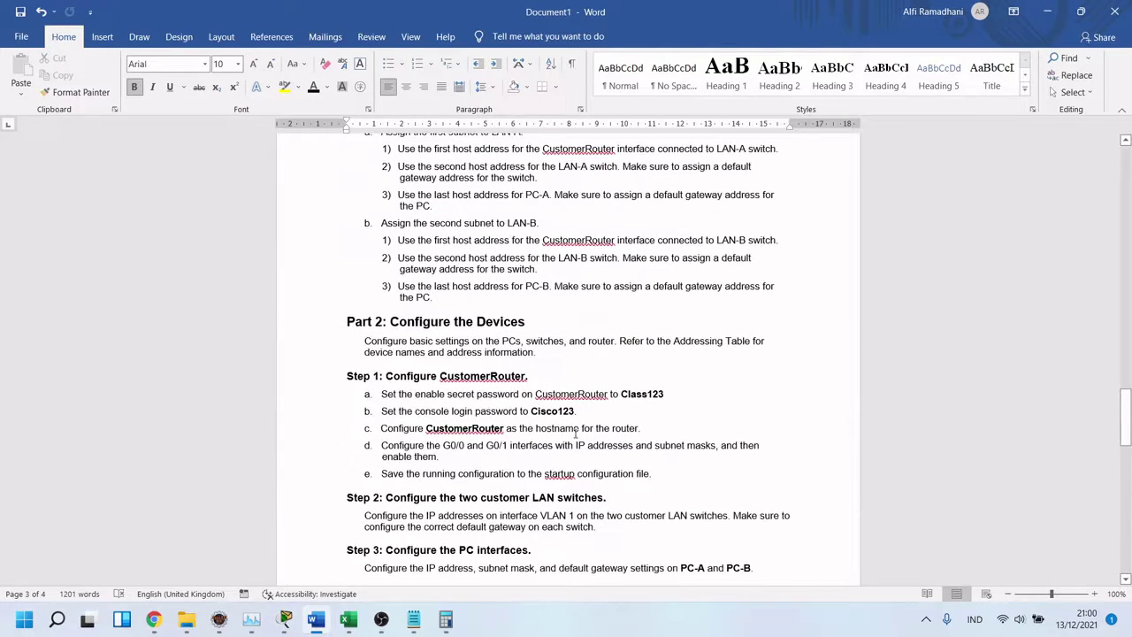
scroll(576, 419, up, 10)
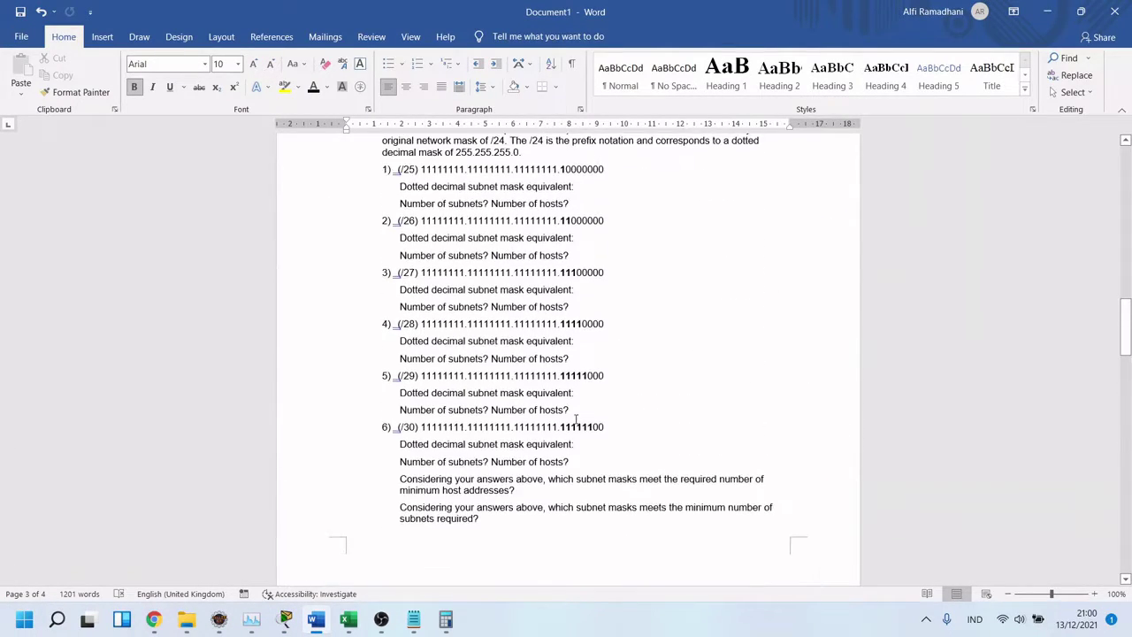
scroll(576, 419, down, 12)
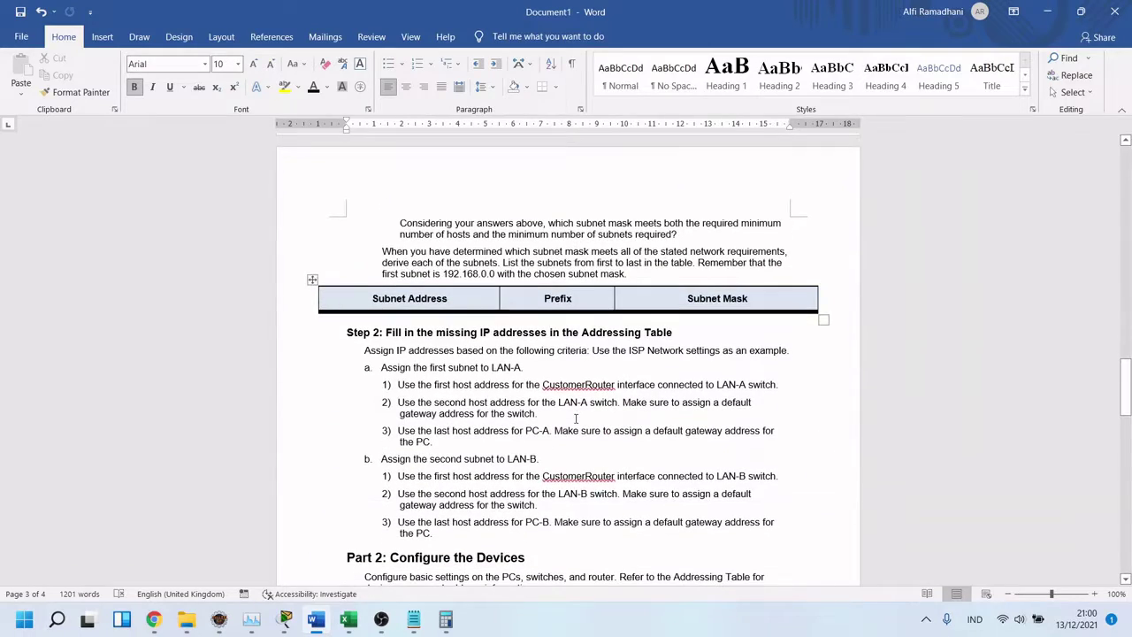
Stretch the subnet table above Step 2 downward until two blank rows are exposed below its header.
click(562, 301)
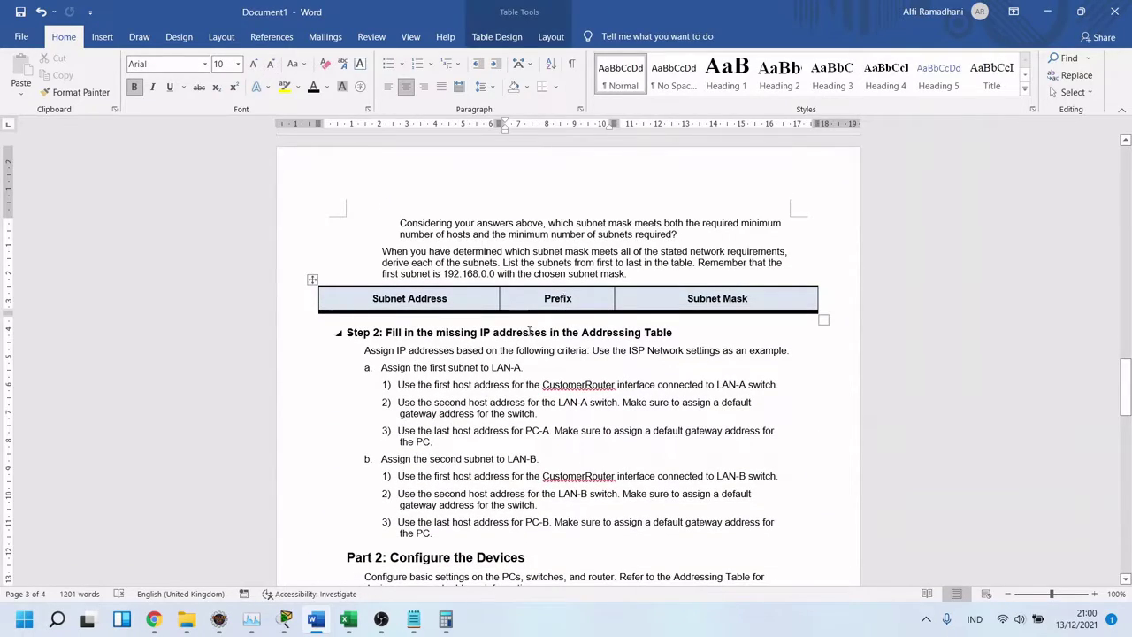
drag(824, 319, 823, 381)
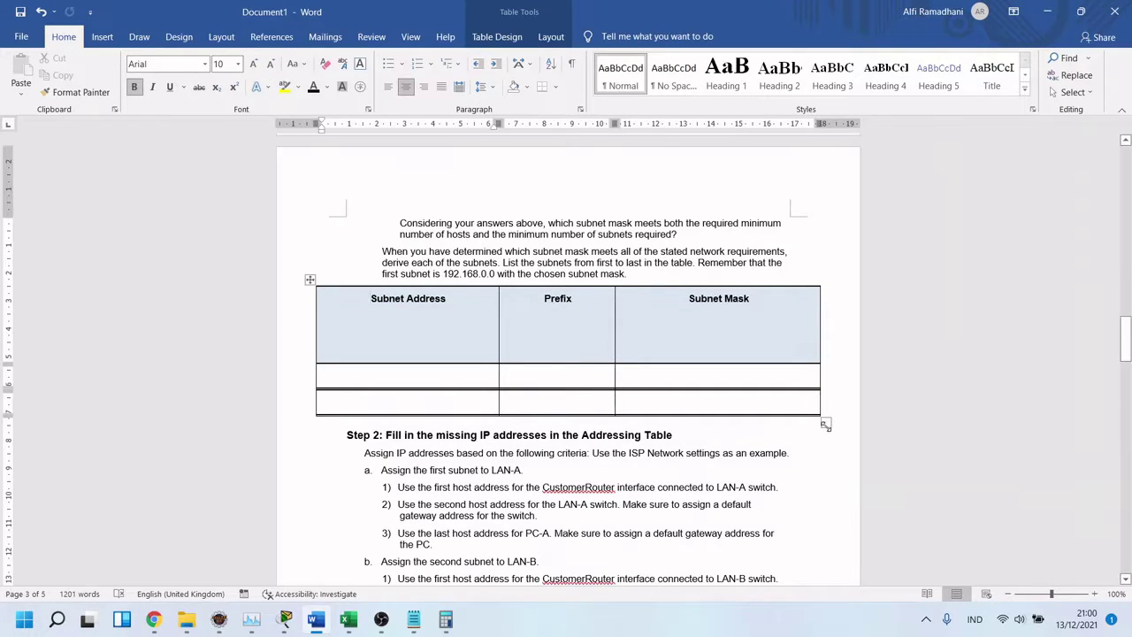
drag(826, 429, 816, 495)
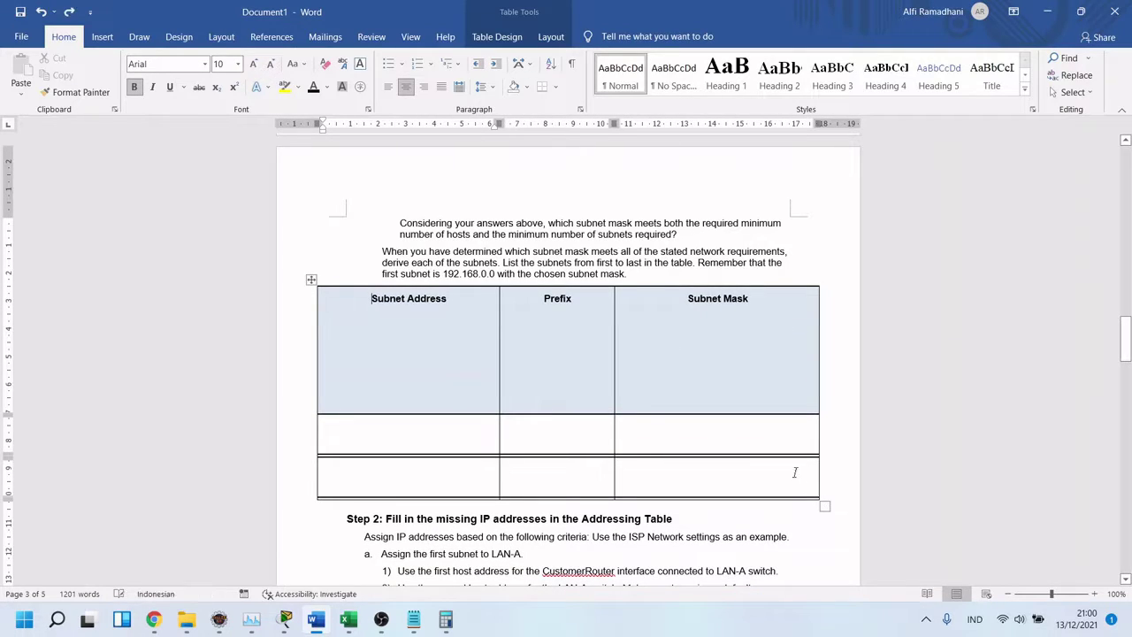
key(ctrl+z)
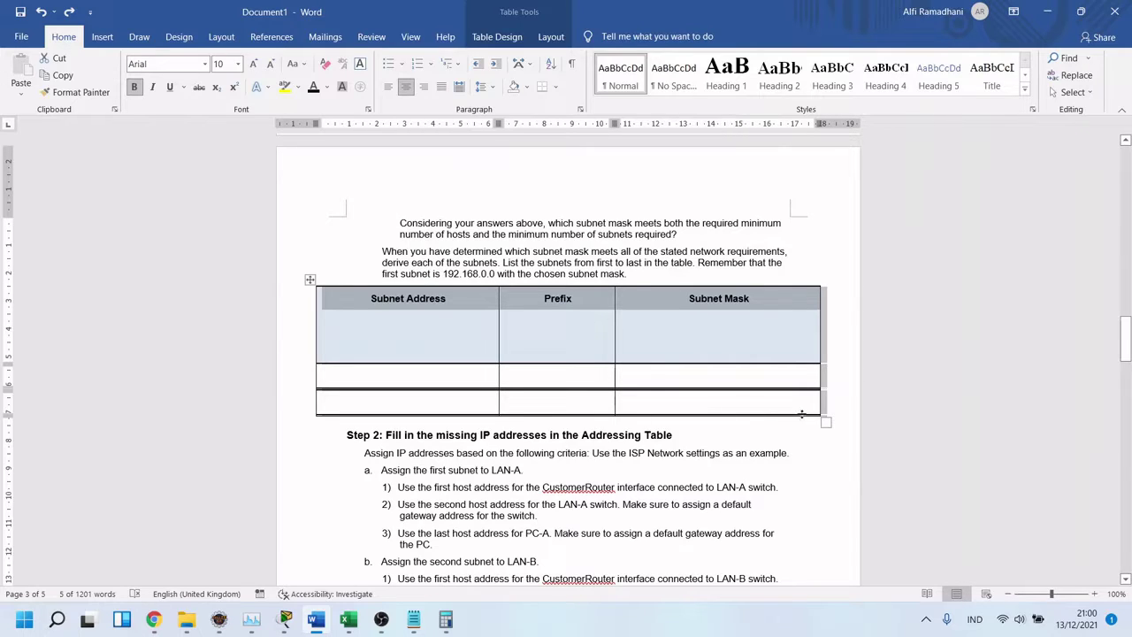
click(811, 414)
drag(827, 426, 828, 549)
scroll(811, 491, down, 3)
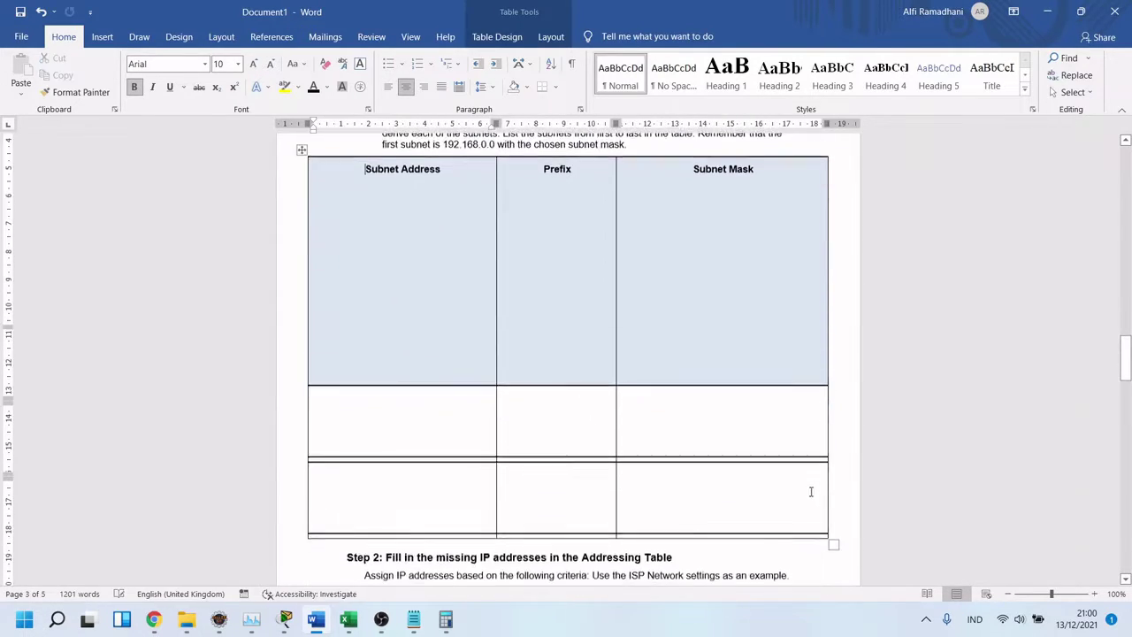
click(432, 375)
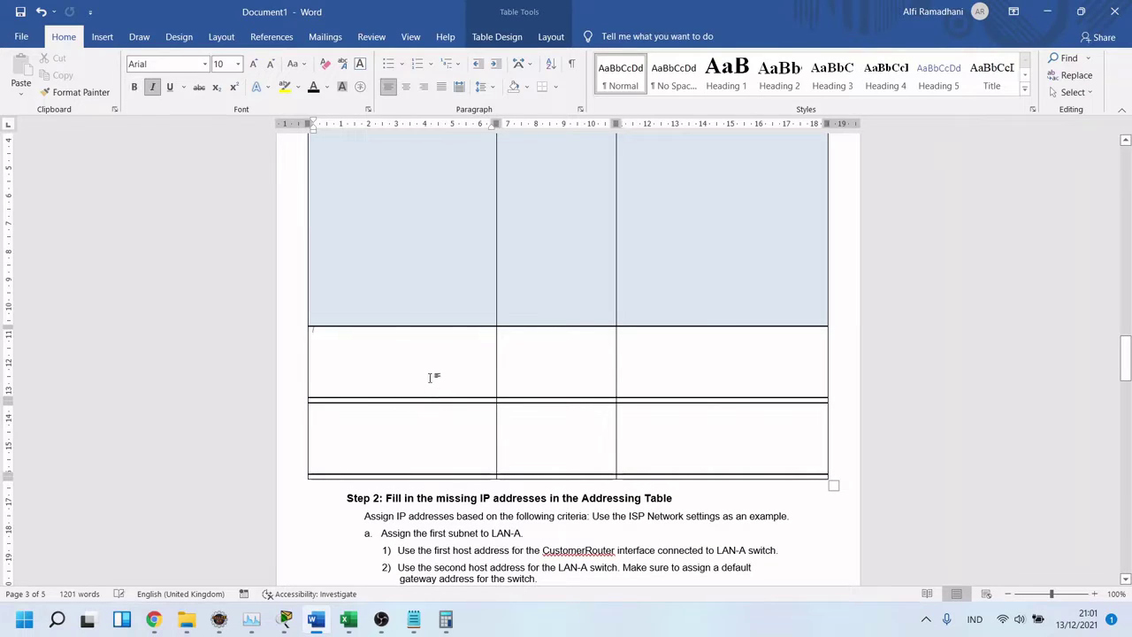
key(ctrl+z)
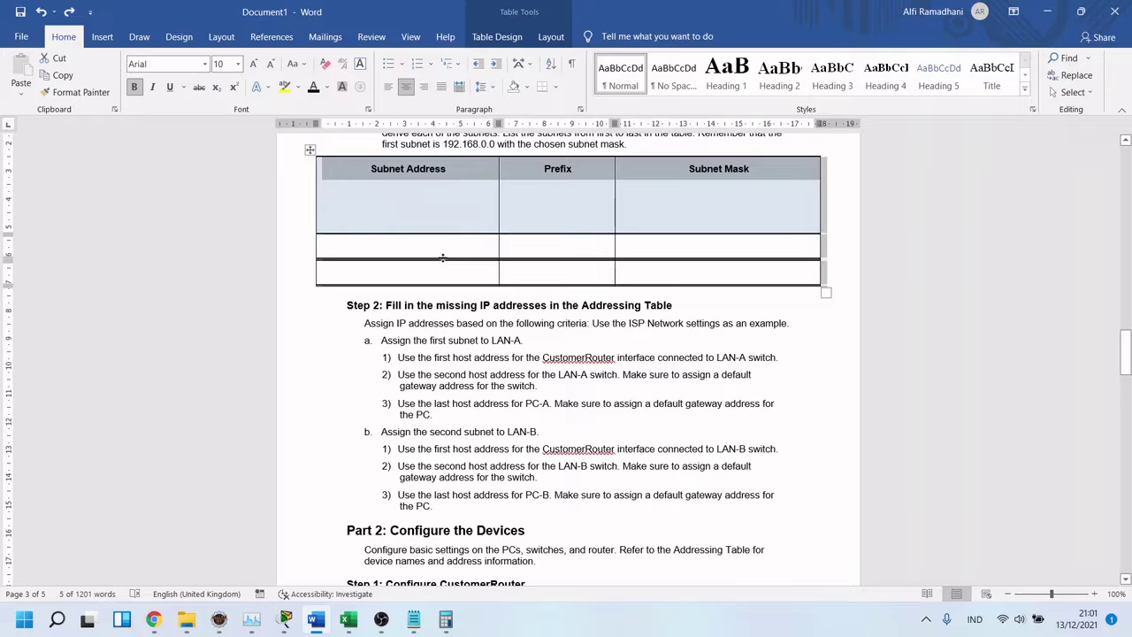
Find the Addressing Table's empty G0/0 address cell in Document1, then check CustomerRouter and its LAN connections in Packet Tracer.
click(500, 309)
scroll(514, 374, up, 10)
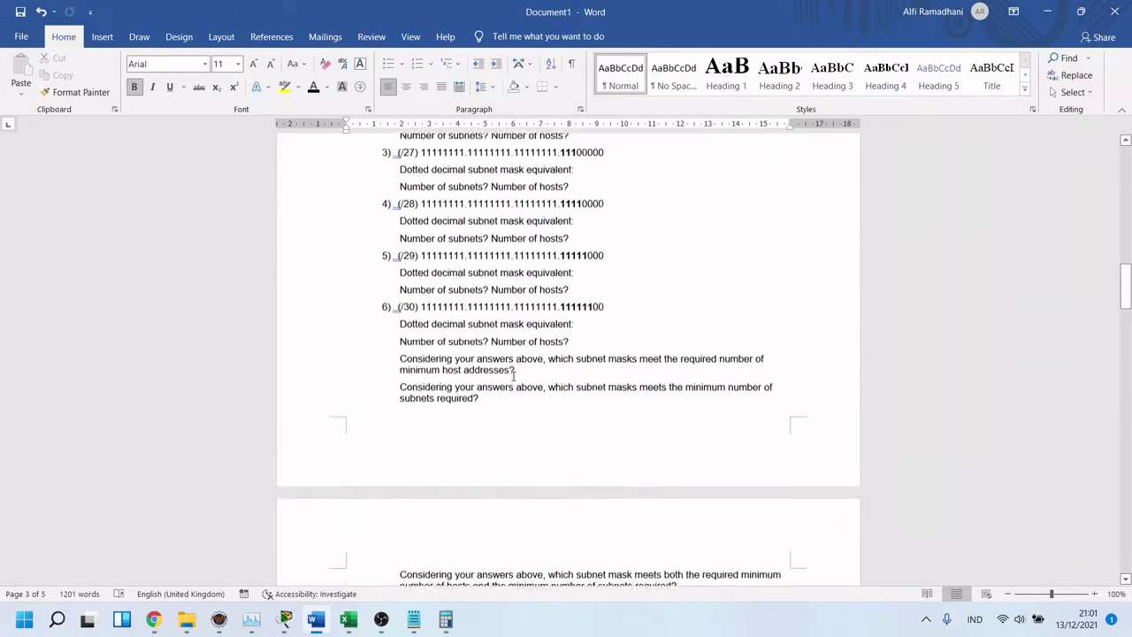
scroll(514, 374, up, 20)
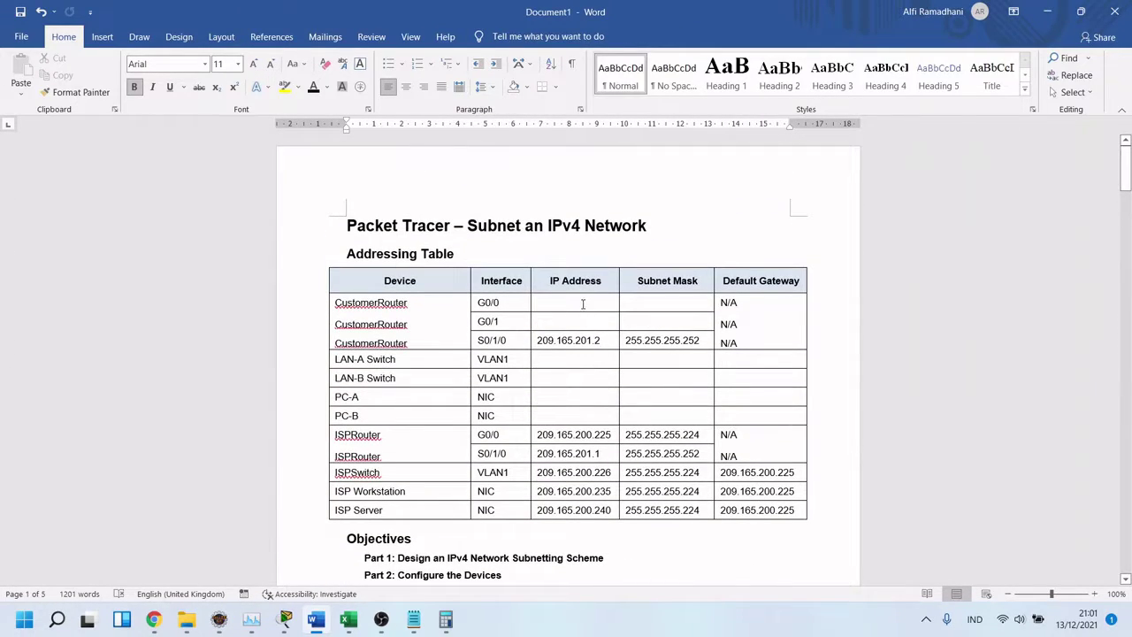
click(583, 303)
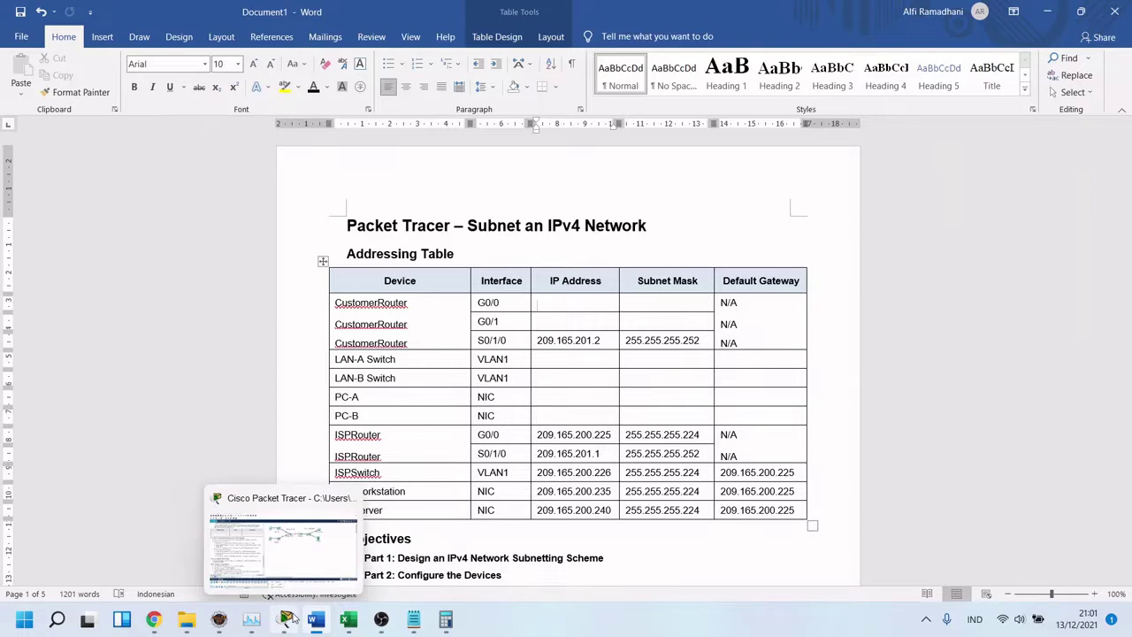
click(287, 616)
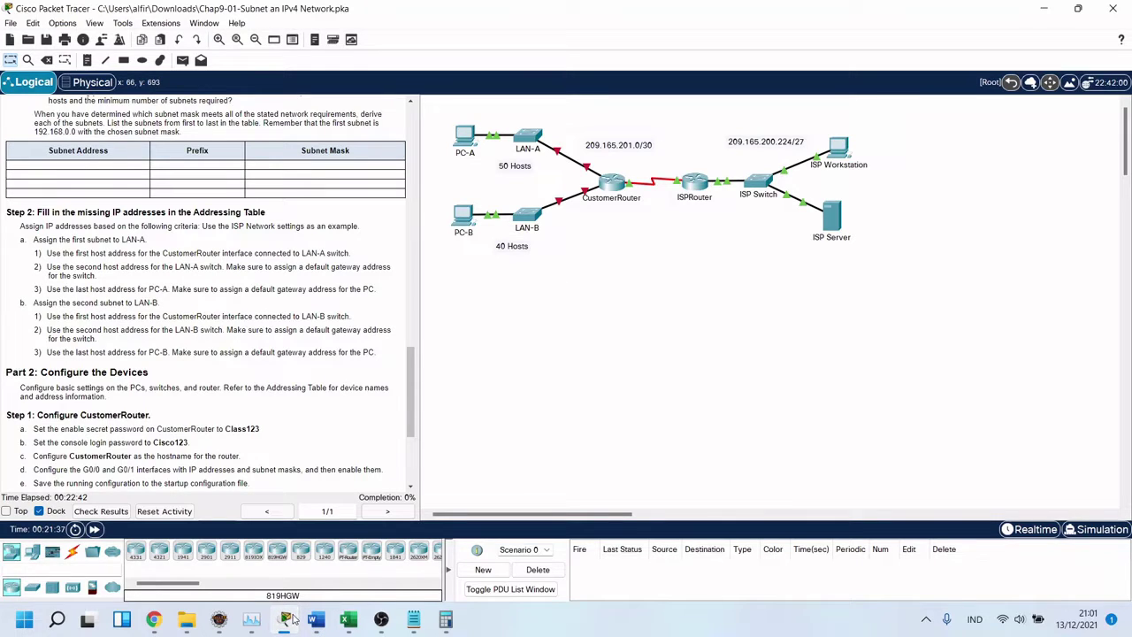
click(292, 619)
click(292, 619)
click(606, 185)
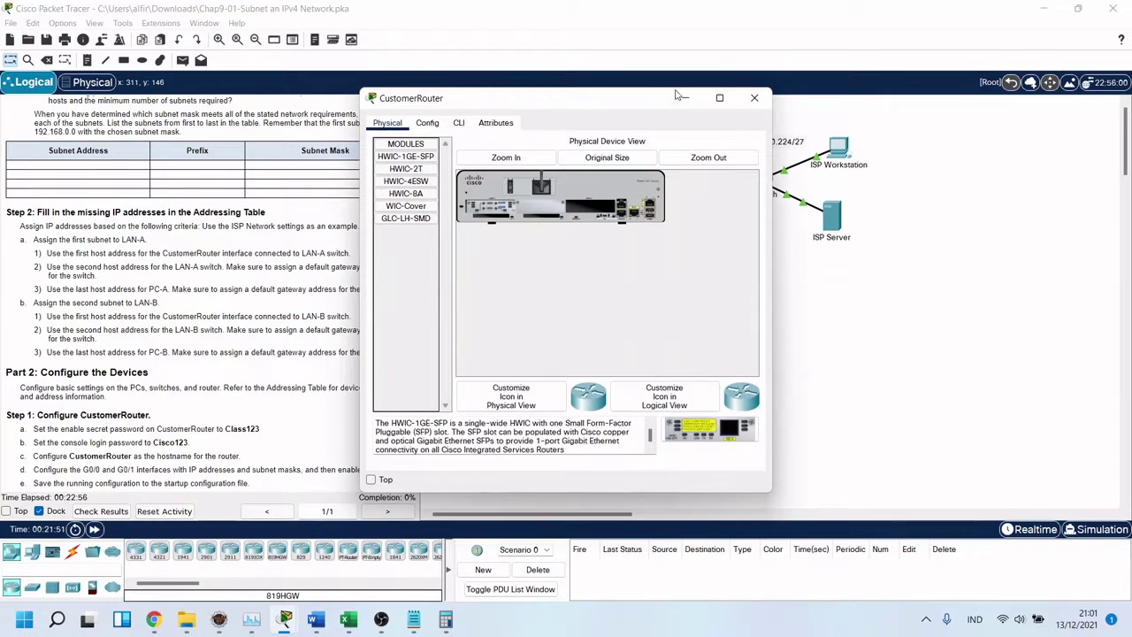
click(755, 97)
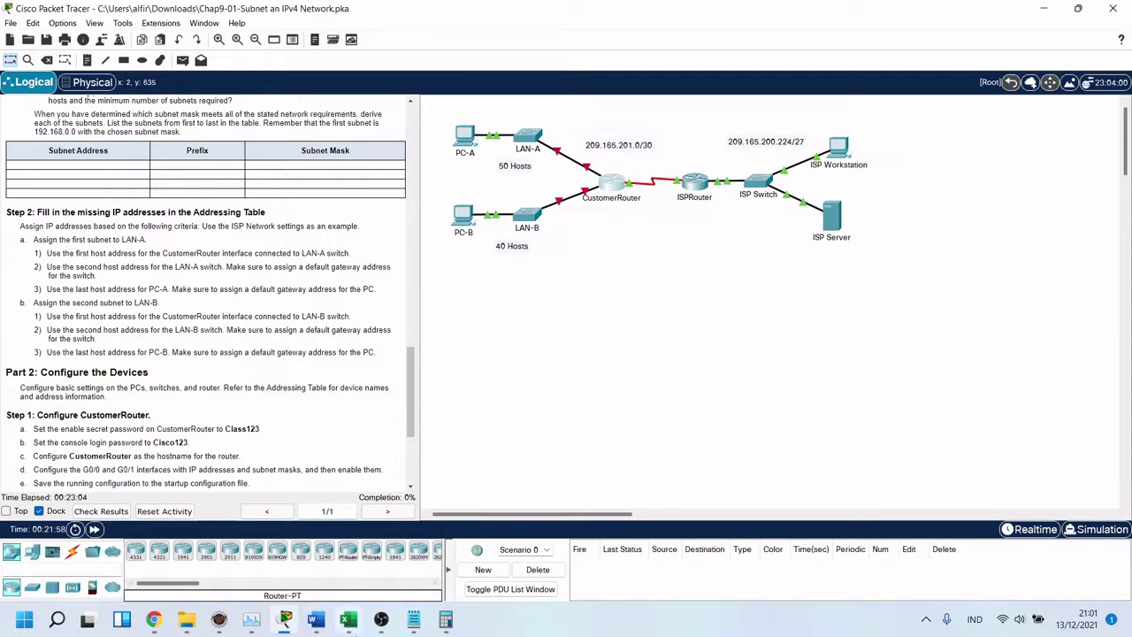
Copy the first subnet's first address, 192.168.0.1, from Excel cell G5 into CustomerRouter G0/0's IP Address cell in Word, without the extra line.
mouse_move(315, 619)
click(339, 579)
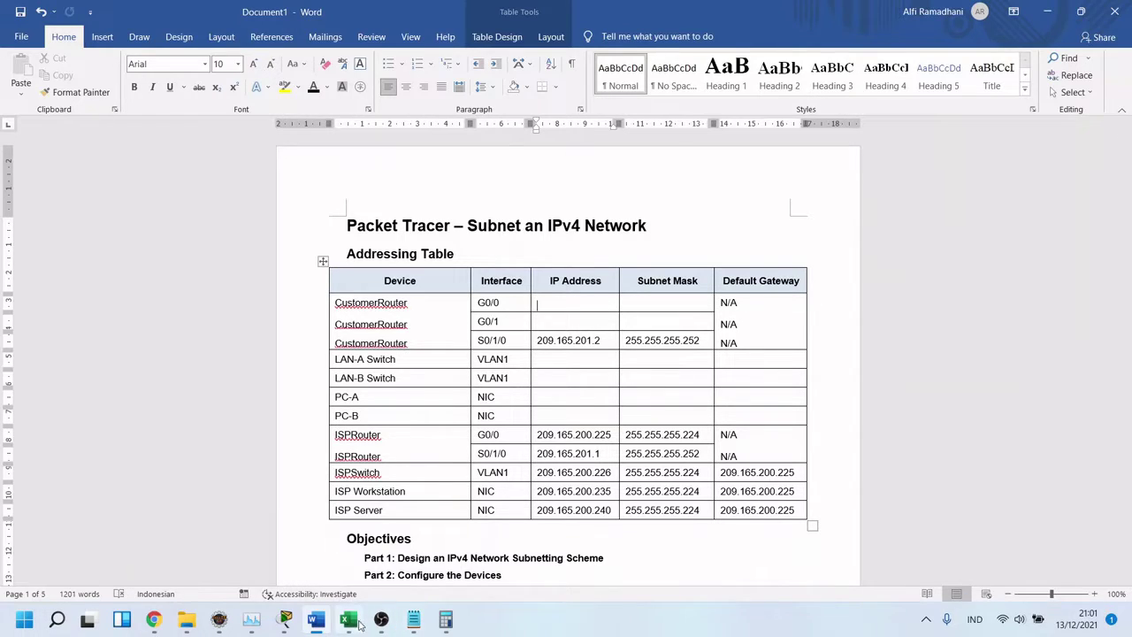
mouse_move(357, 626)
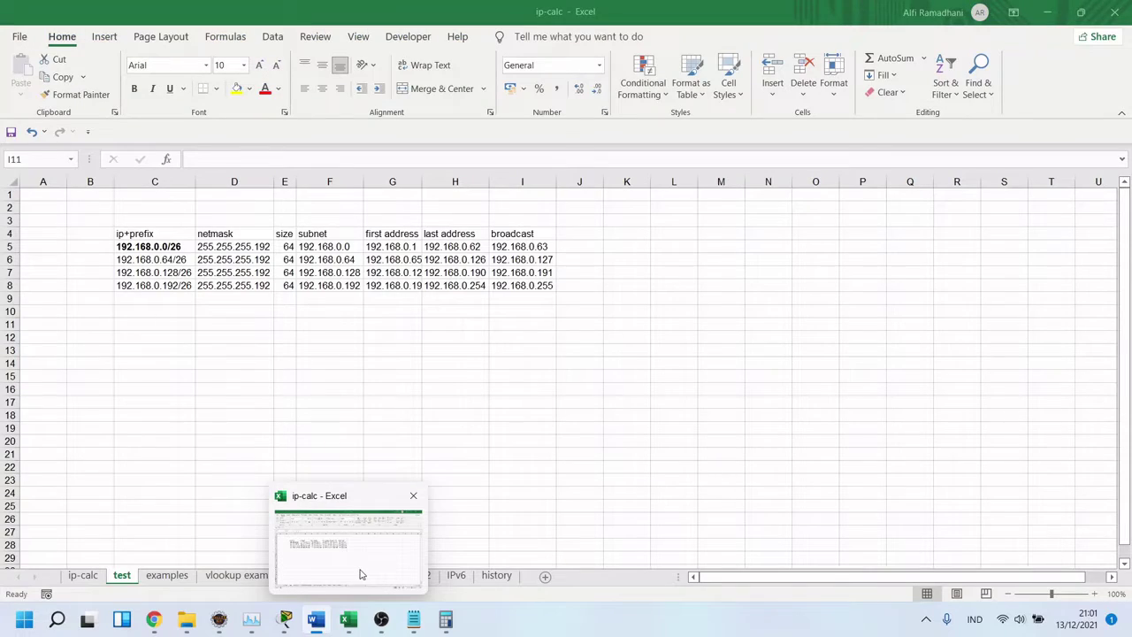
click(361, 575)
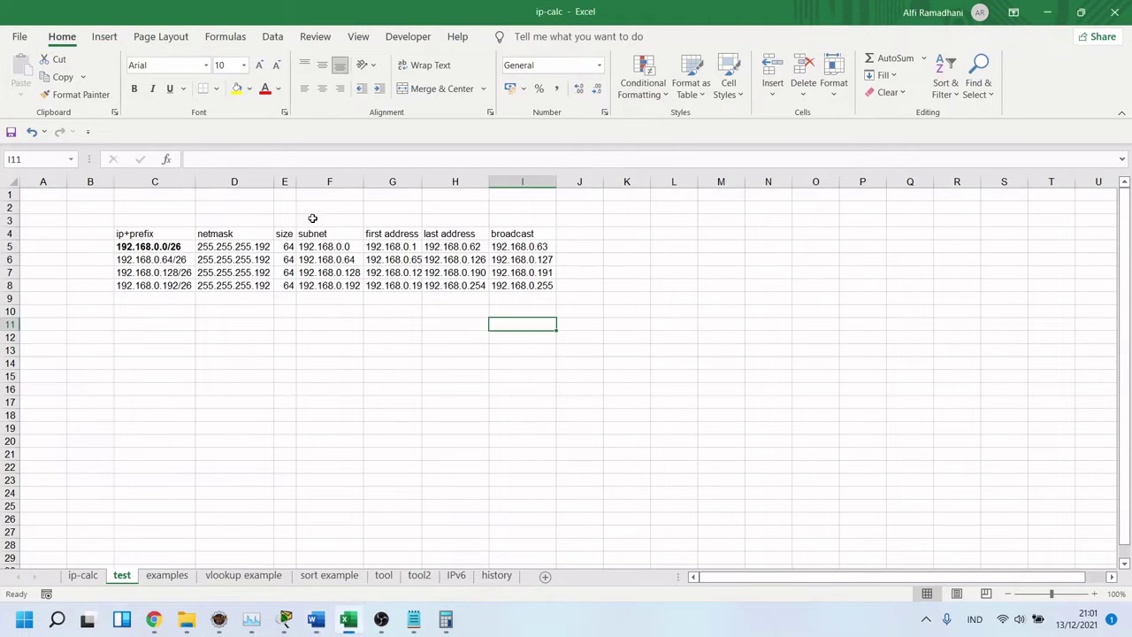
click(420, 248)
key(ctrl+c)
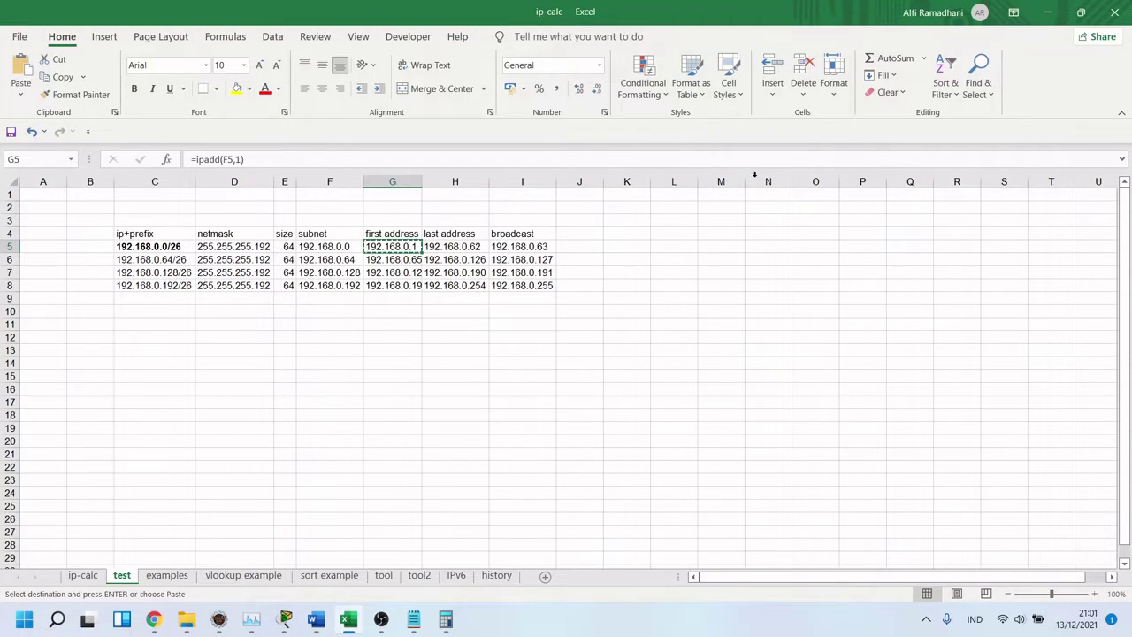
click(1048, 11)
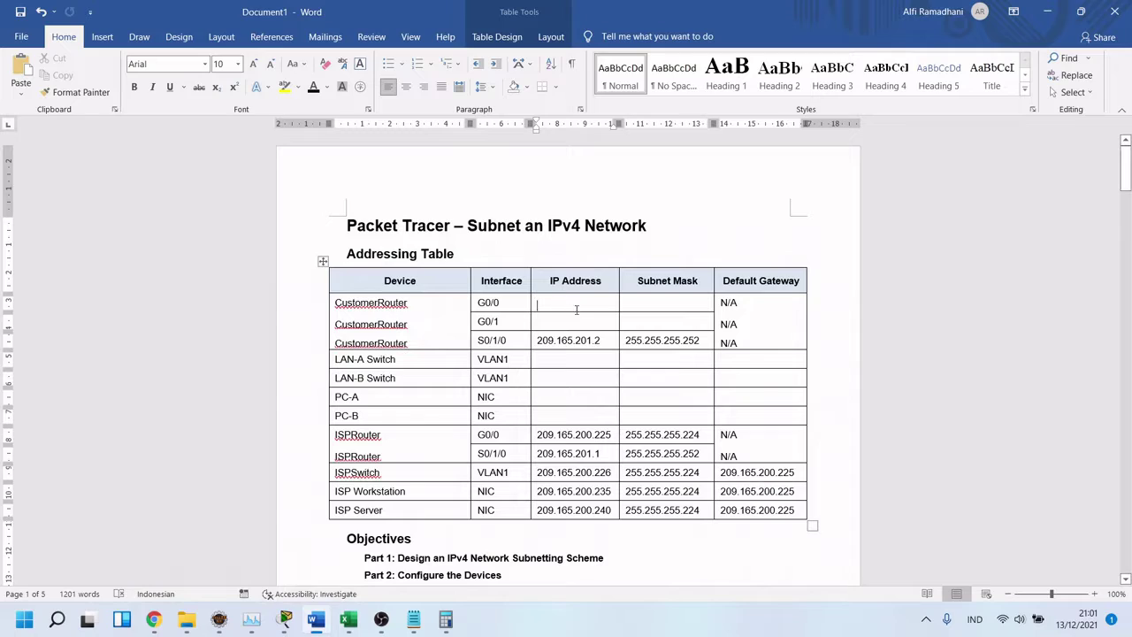
click(585, 302)
key(ctrl+v)
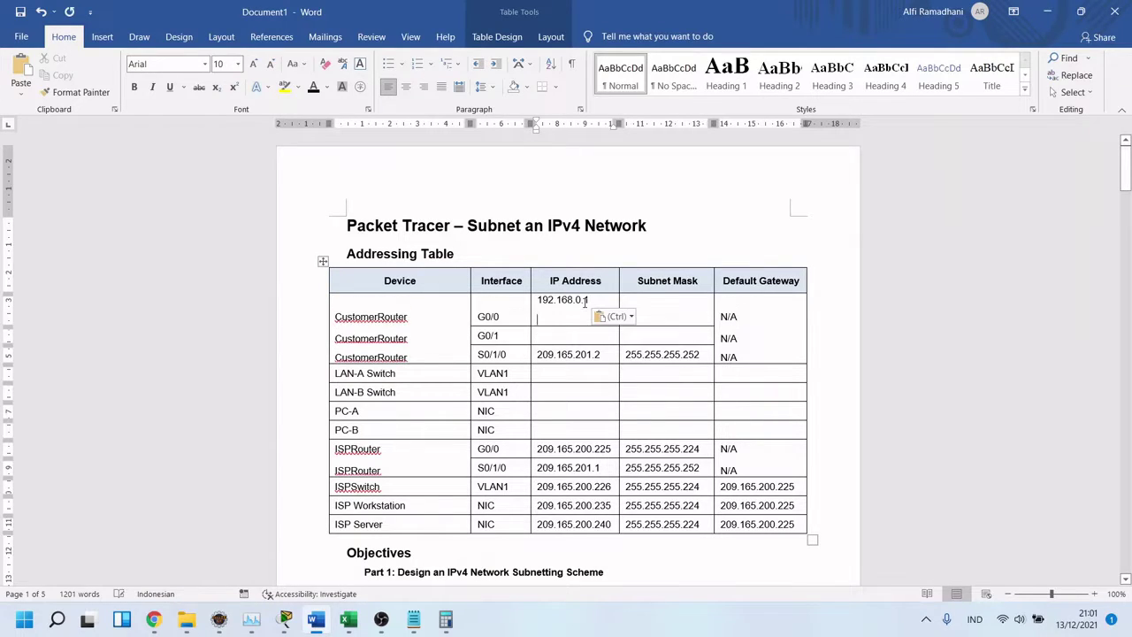
key(BackSpace)
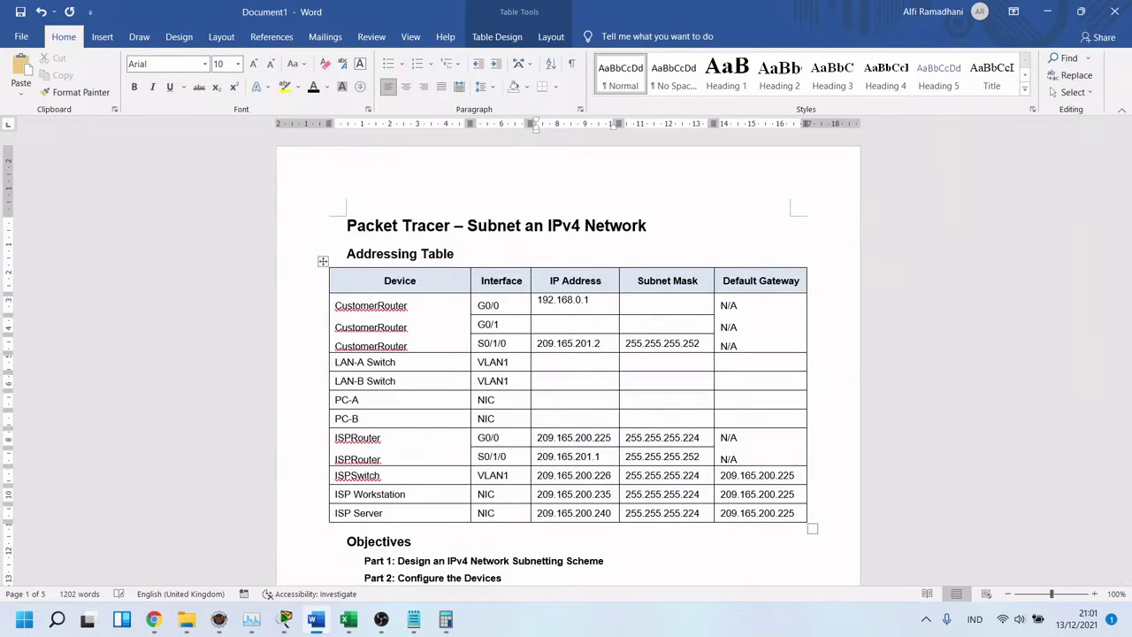
Fill in 255.255.255.192 as the subnet mask for CustomerRouter G0/0.
click(673, 302)
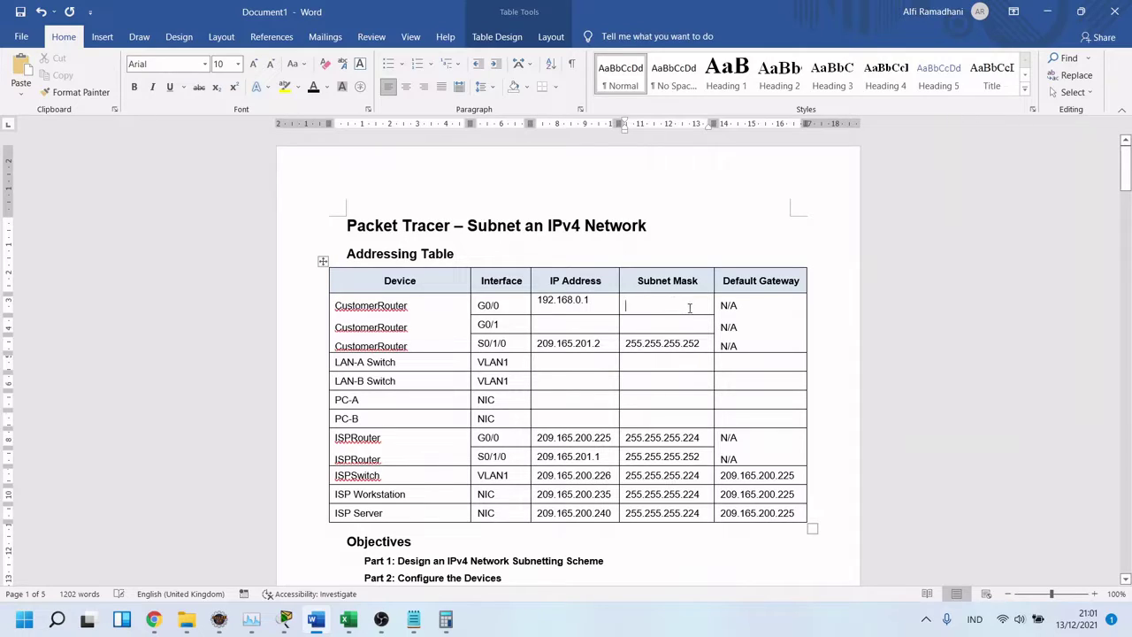
text(25.)
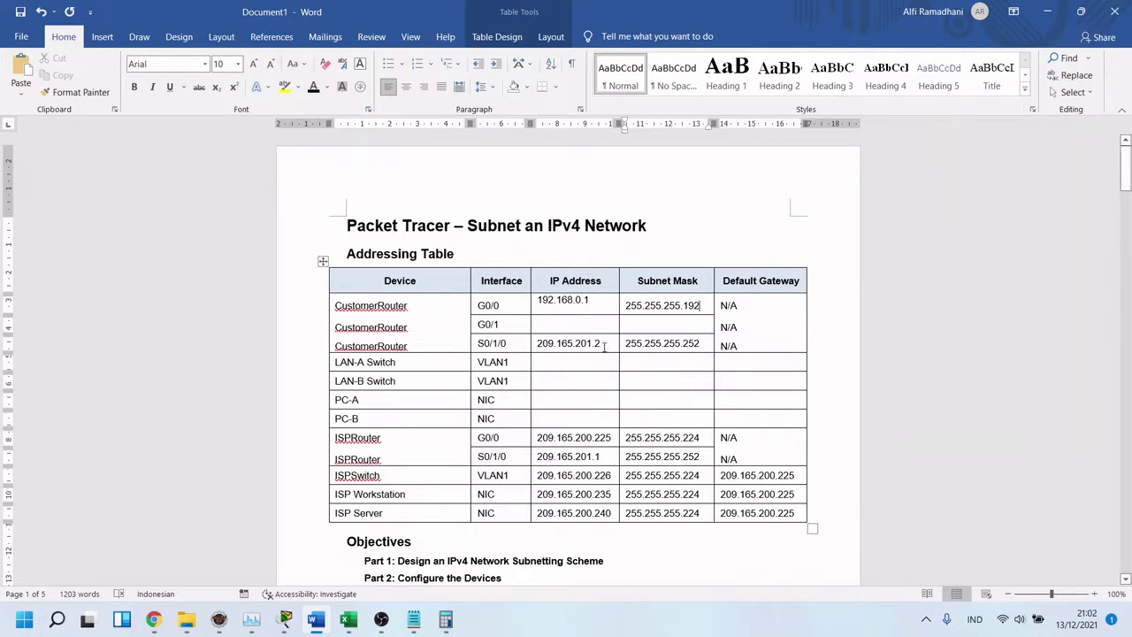
click(572, 344)
click(576, 301)
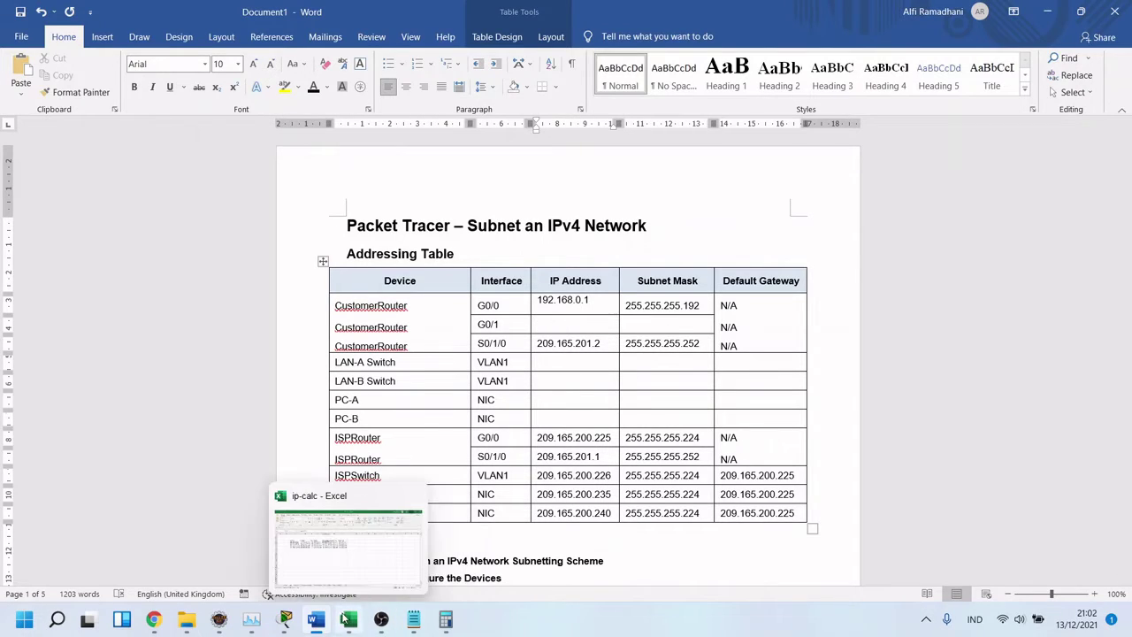
Check the LAN-A switch criteria in Packet Tracer and enter 192.168.0.2 as LAN-A Switch's IP address in the Word table.
click(285, 620)
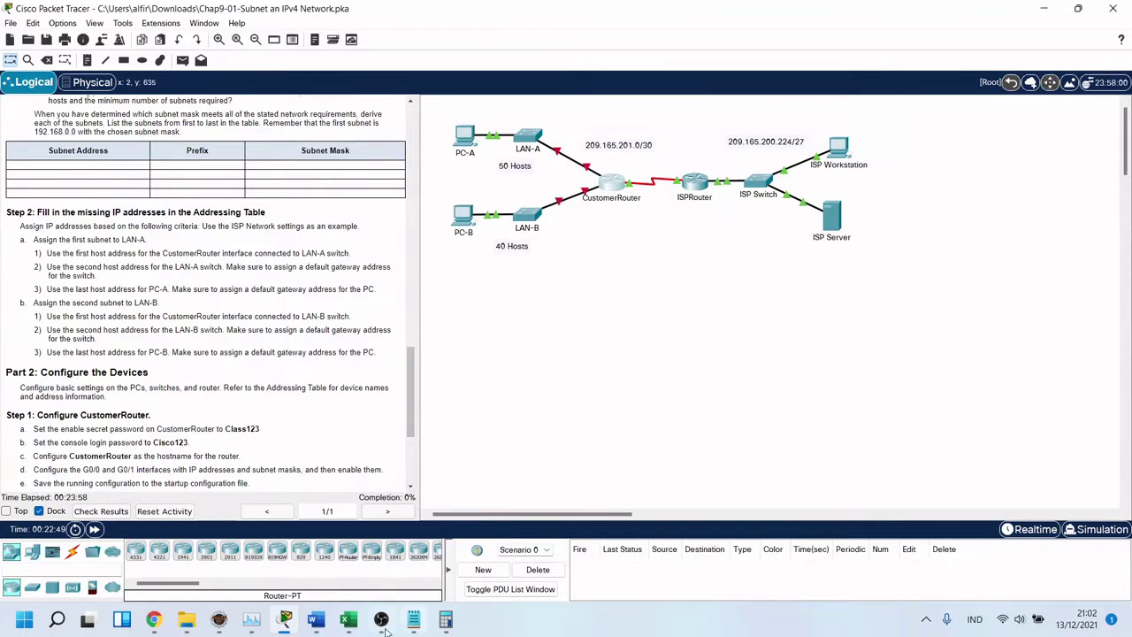
click(317, 618)
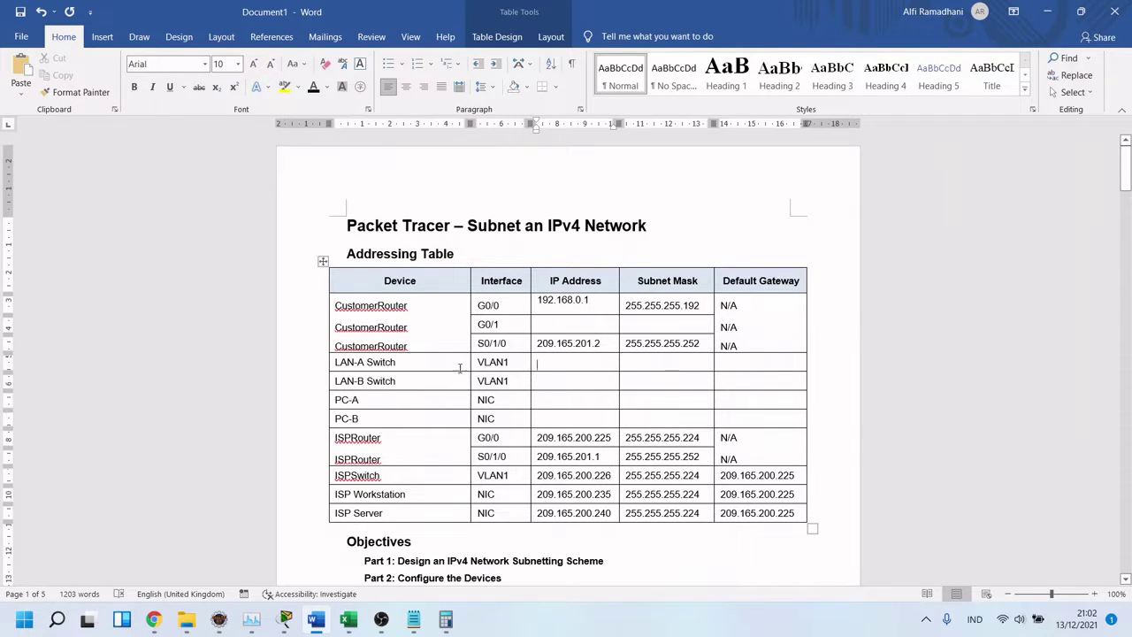
text(192)
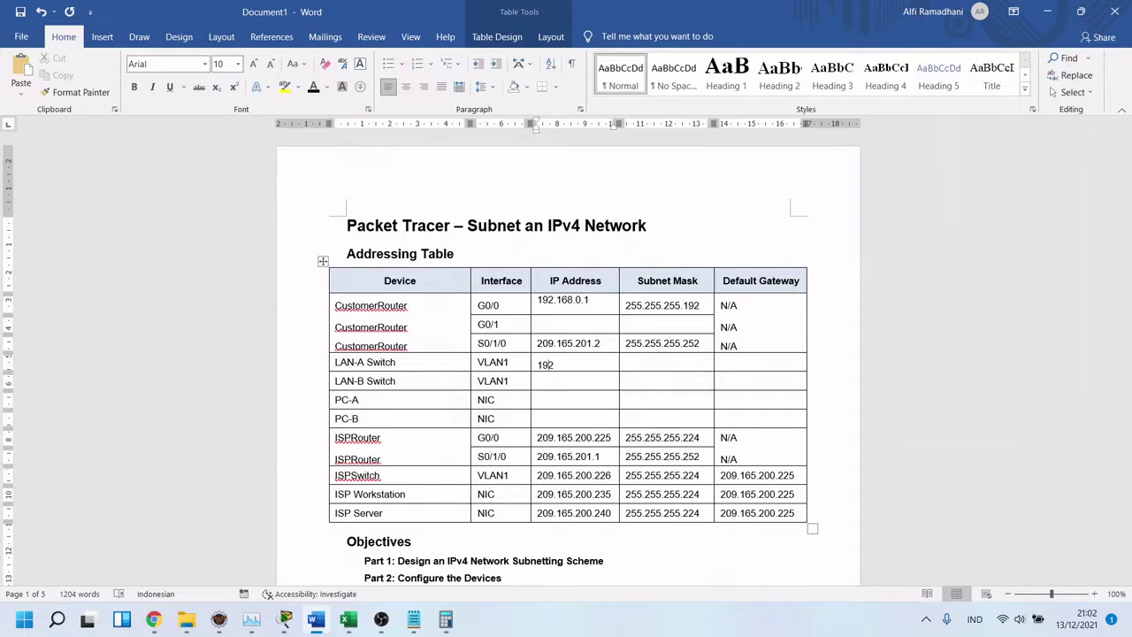
text(.168.0.2)
Copy the 255.255.255.252 mask from the CustomerRouter S0/1/0 row into LAN-A Switch's Subnet Mask cell.
click(656, 345)
key(ctrl+a)
drag(699, 344, 681, 344)
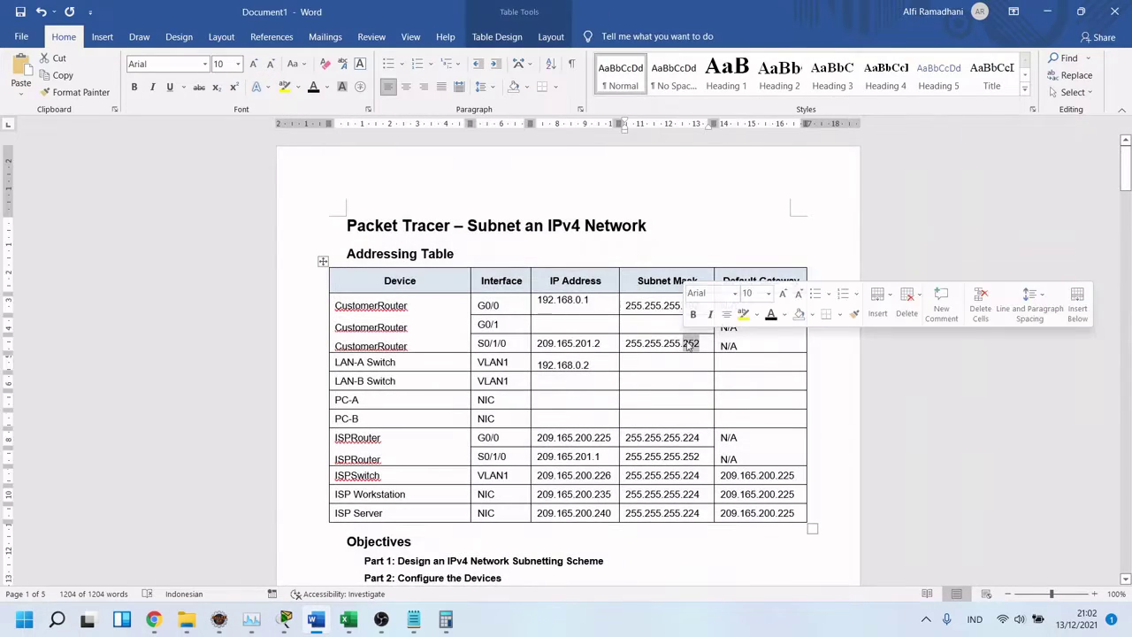
shift+click(664, 344)
shift+click(624, 343)
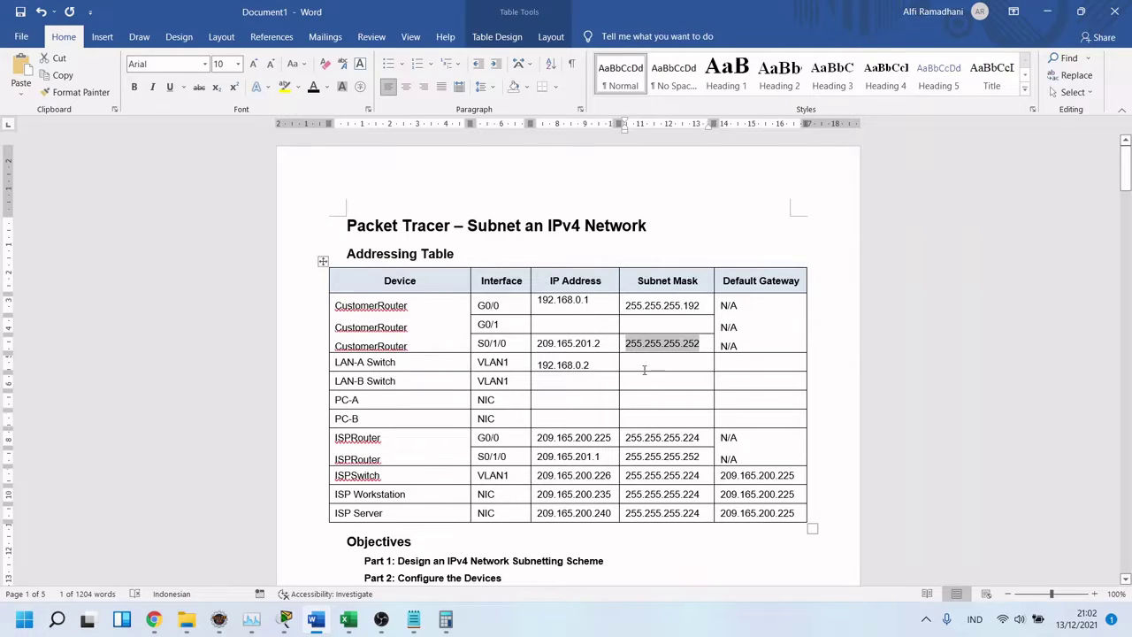
click(656, 369)
key(ctrl+v)
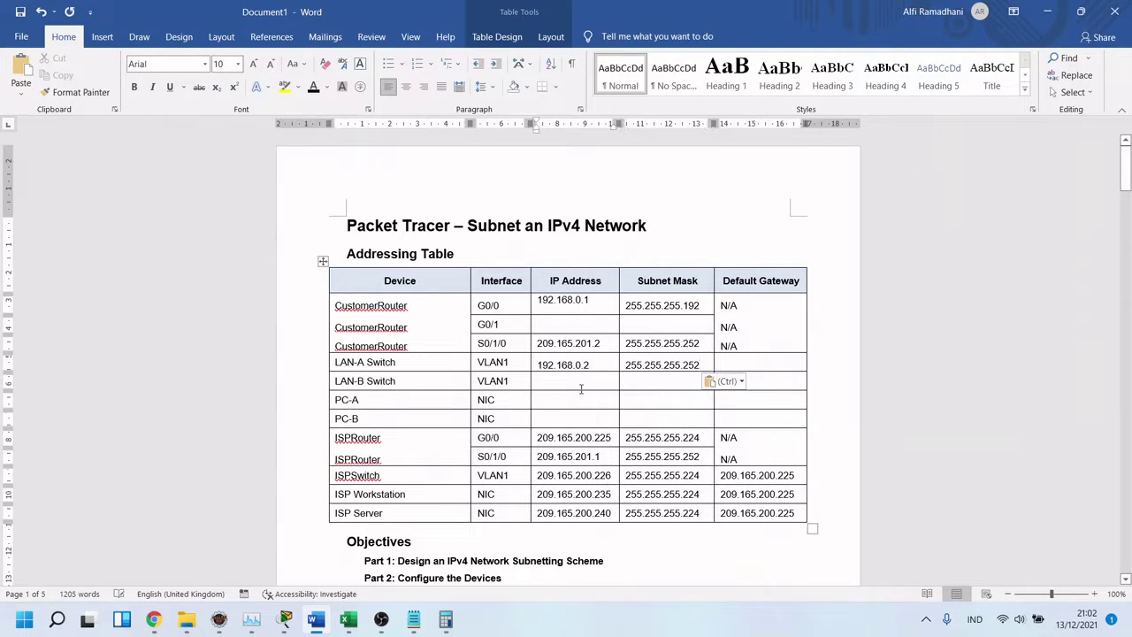
Check the PC-A criteria in Packet Tracer and copy the last address 192.168.0.62 from Excel cell H5 into PC-A's IP Address cell in Word.
key(alt+Tab)
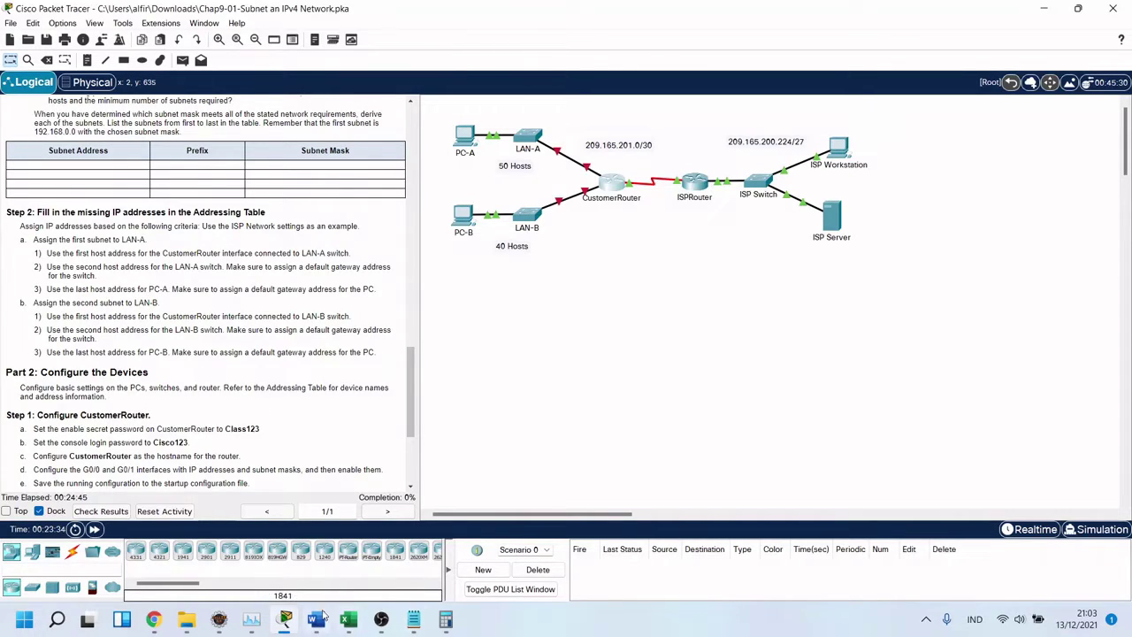
click(348, 622)
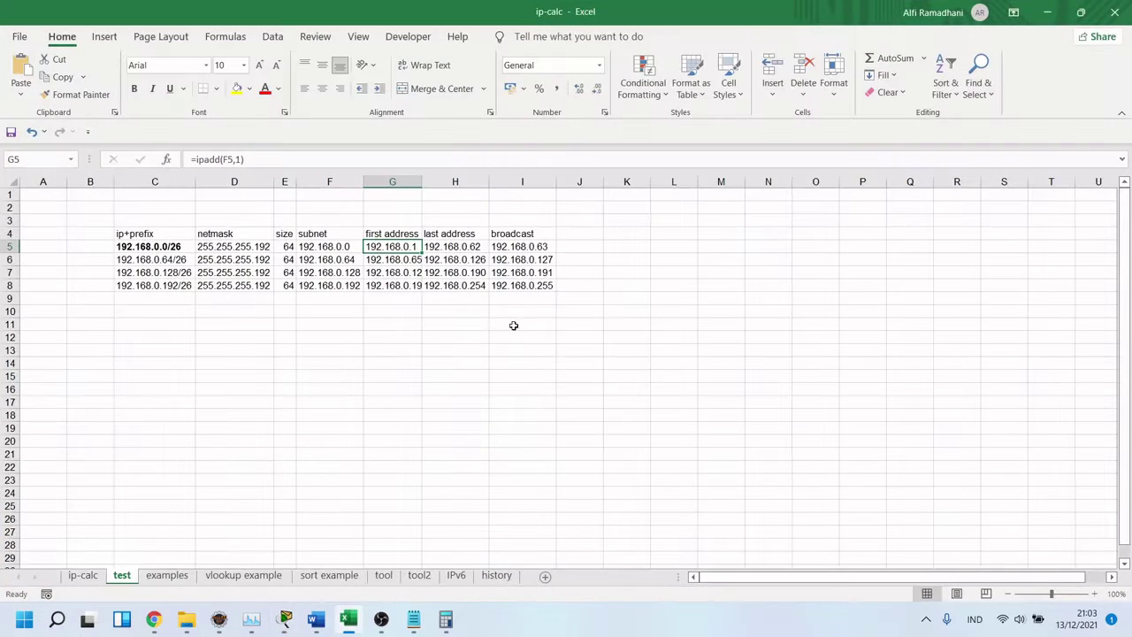
click(457, 248)
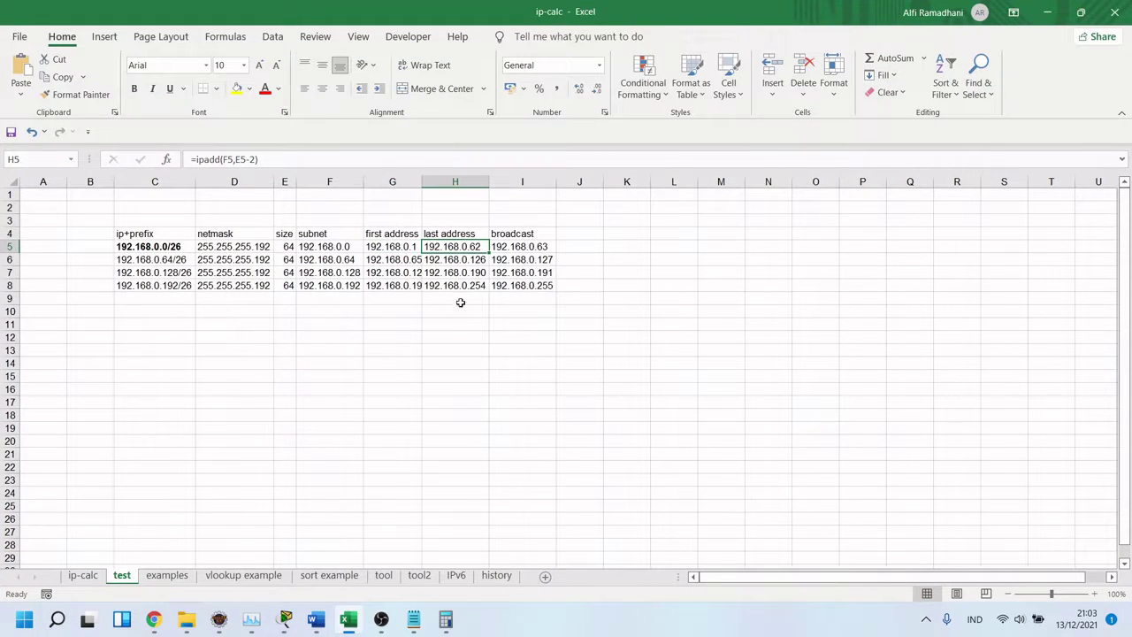
key(ctrl+c)
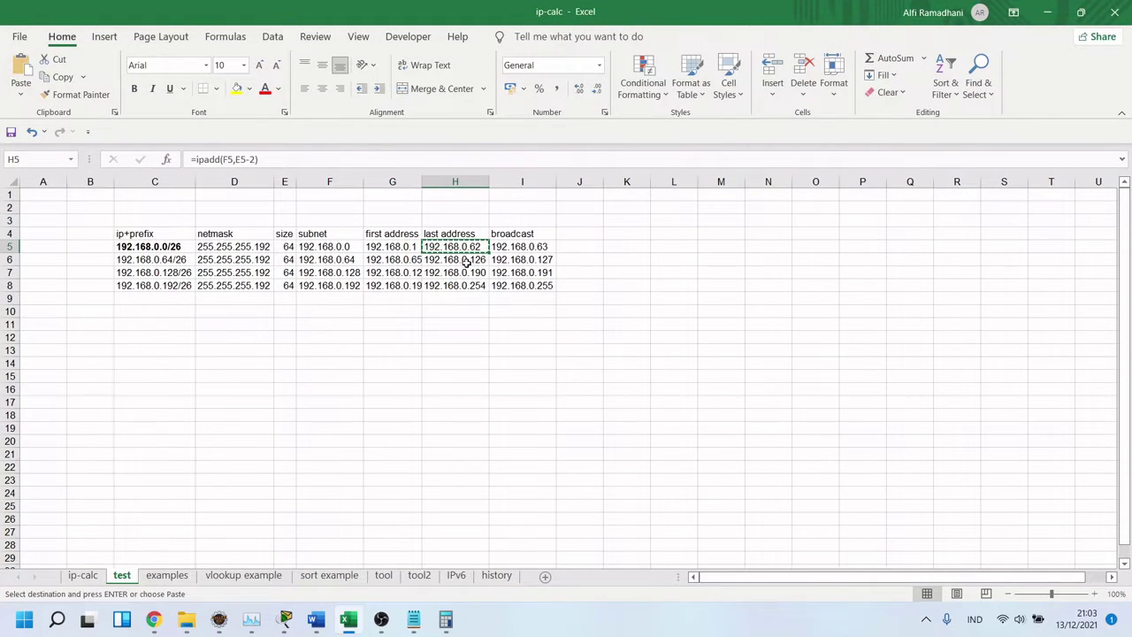
click(316, 621)
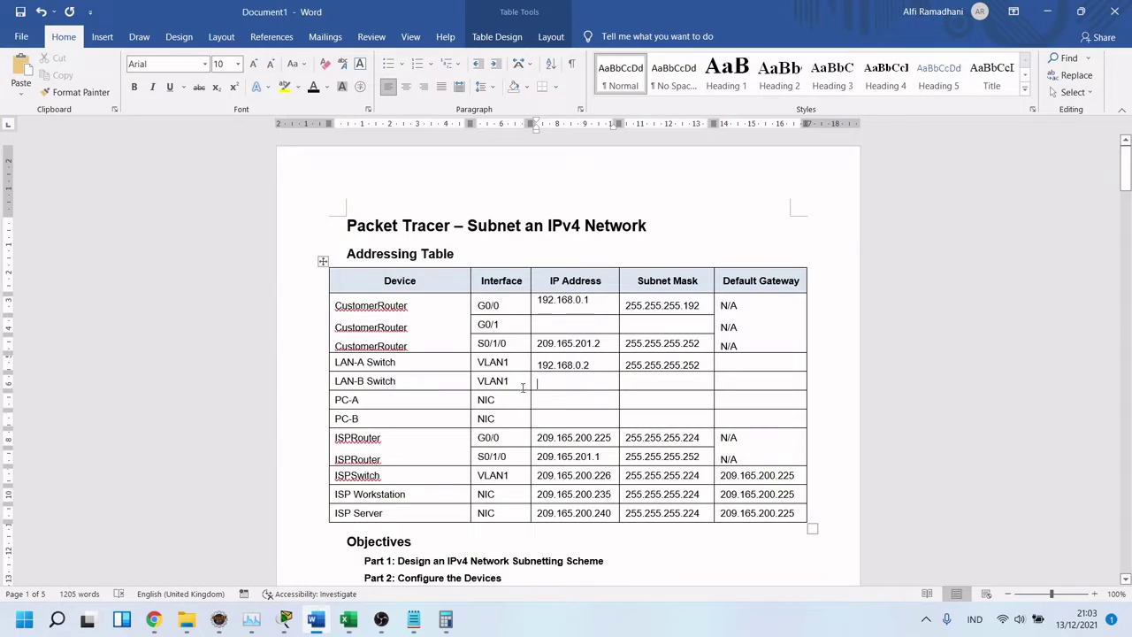
click(585, 404)
key(ctrl+v)
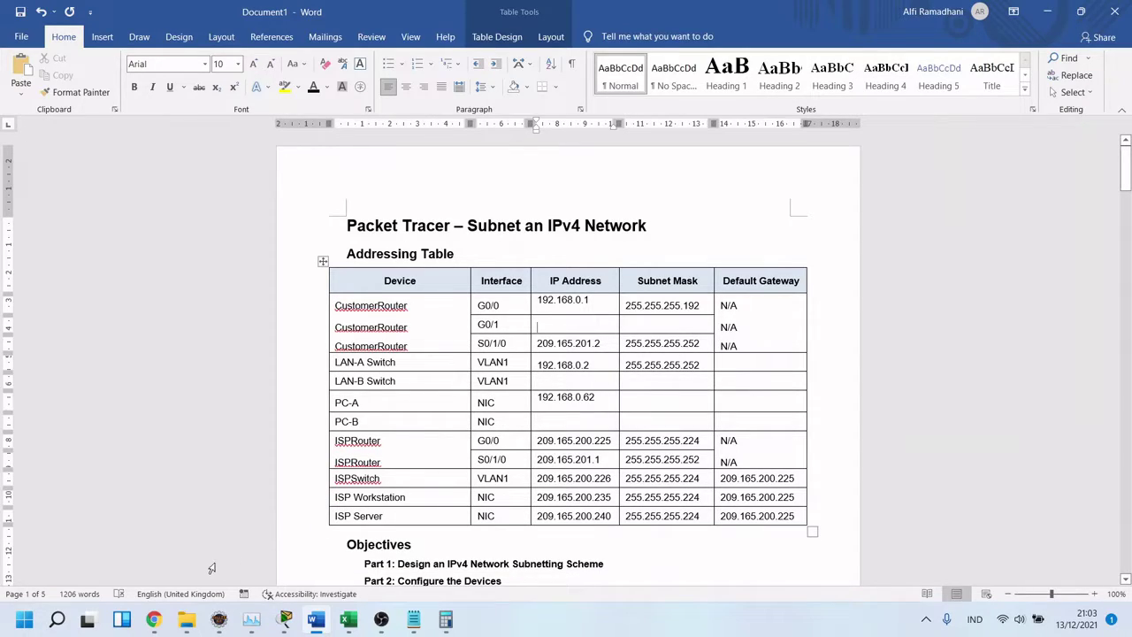
Check the subnet assignment criteria in Packet Tracer, and label Excel cells B5 and B6 as LAN A and LAN B.
click(293, 622)
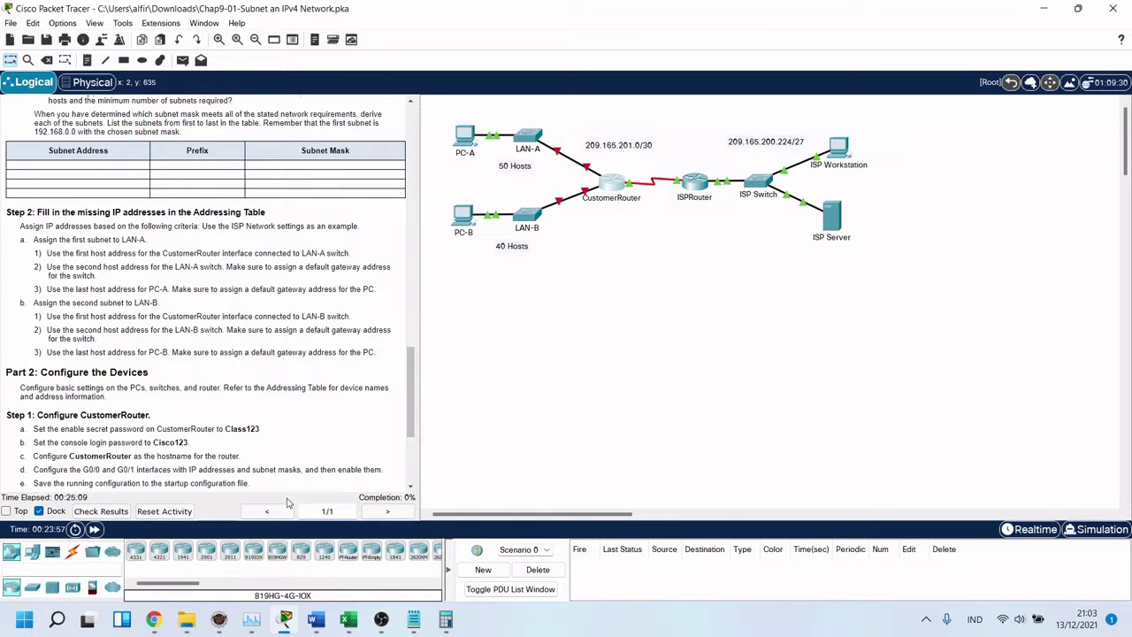
mouse_move(358, 627)
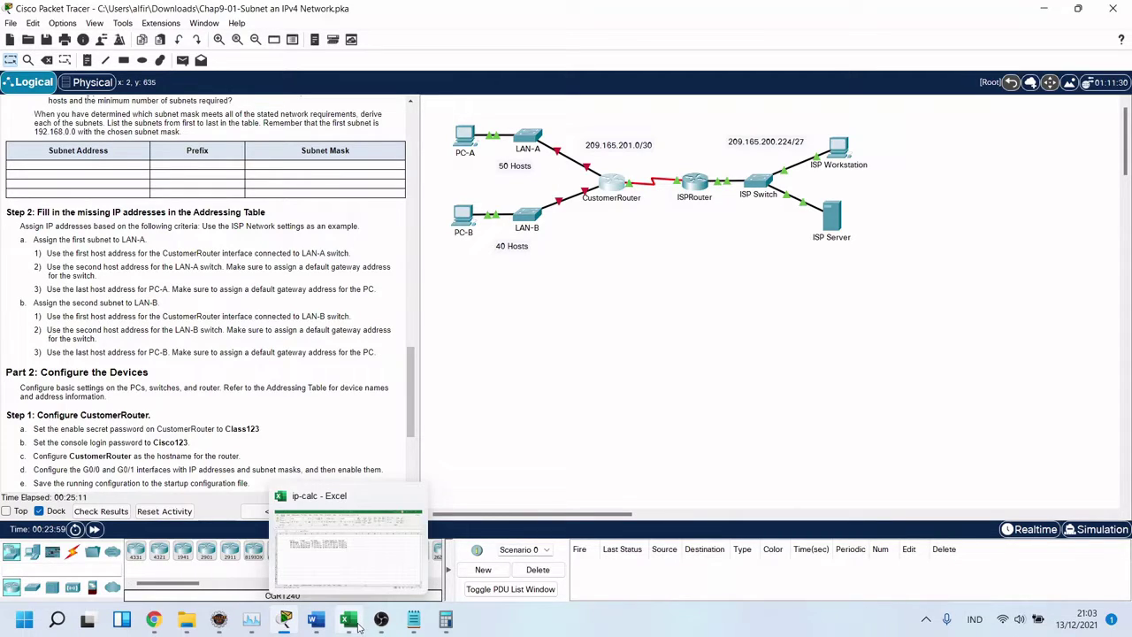
click(367, 587)
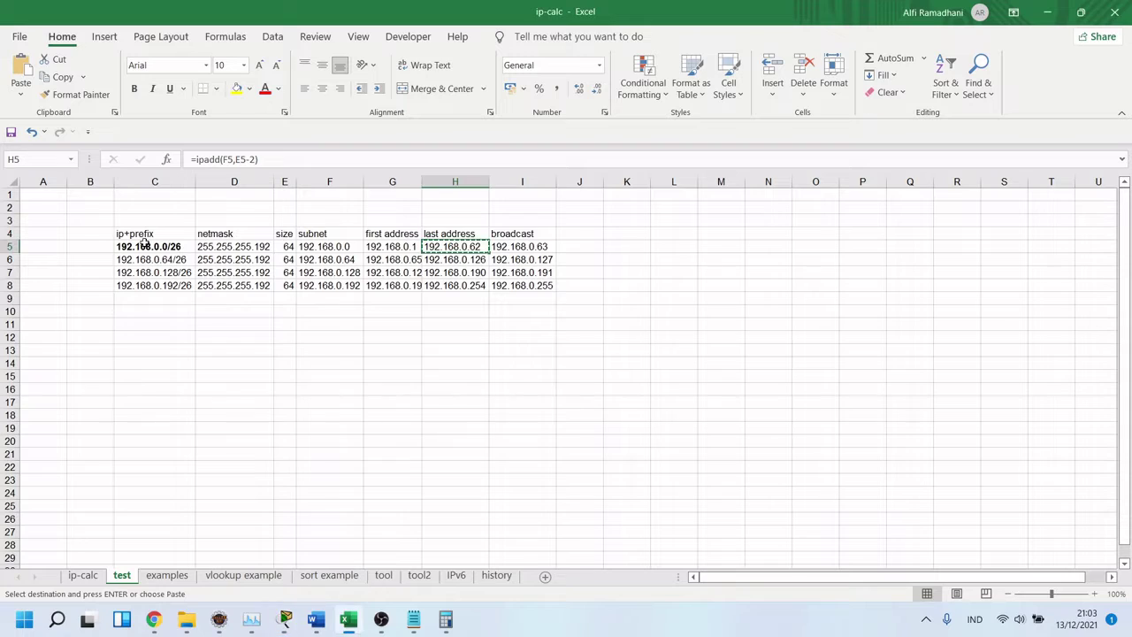
click(101, 247)
text(l)
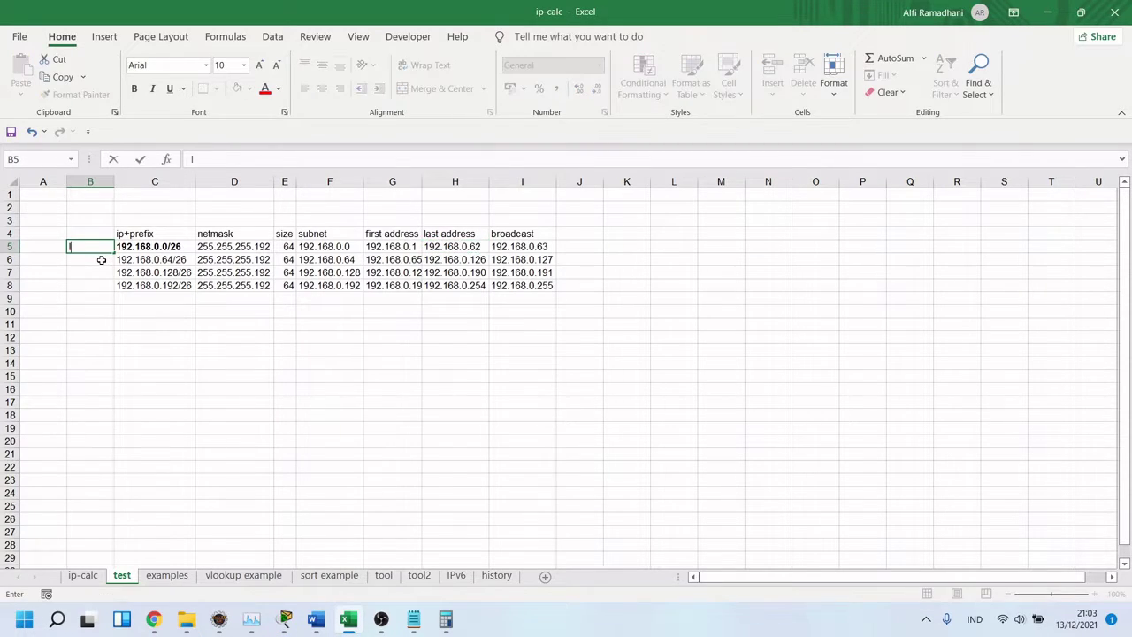
text(AN A)
key(Return)
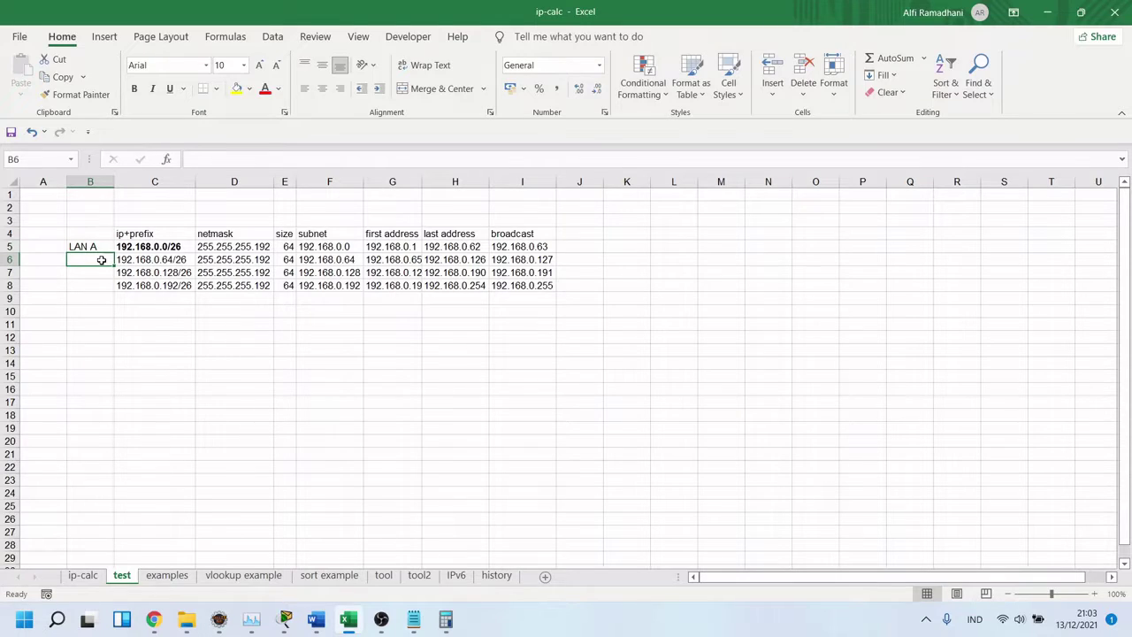
text(lan B)
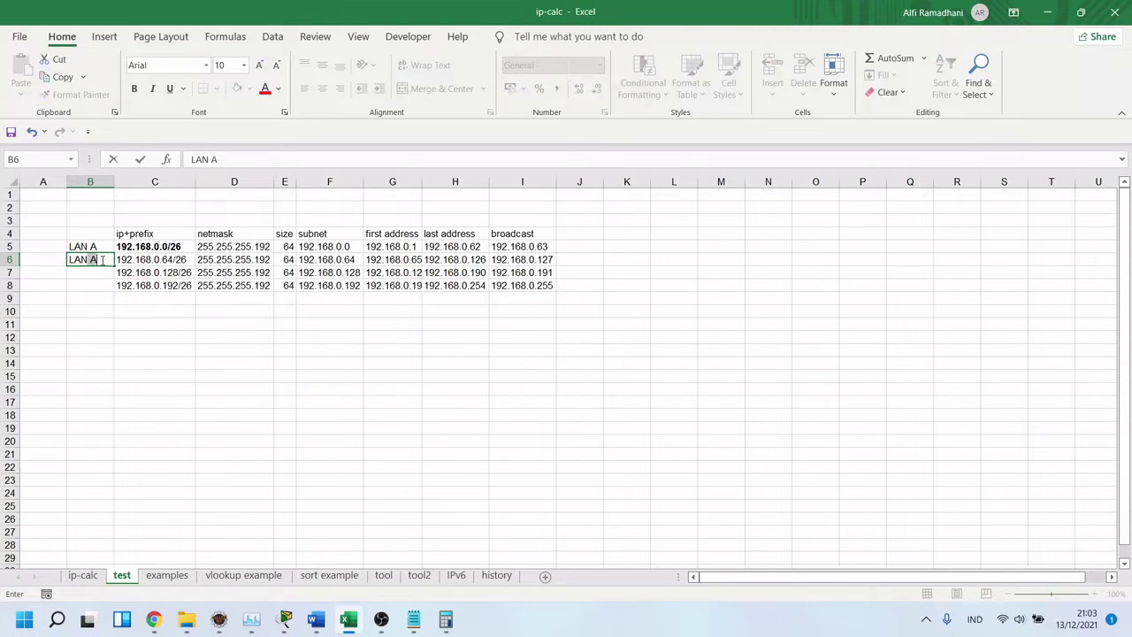
key(Return)
Look up LAN B's first address in Excel cell G6 and enter 192.168.0.65 as CustomerRouter G0/1's IP address in Word.
key(Up)
key(Right)
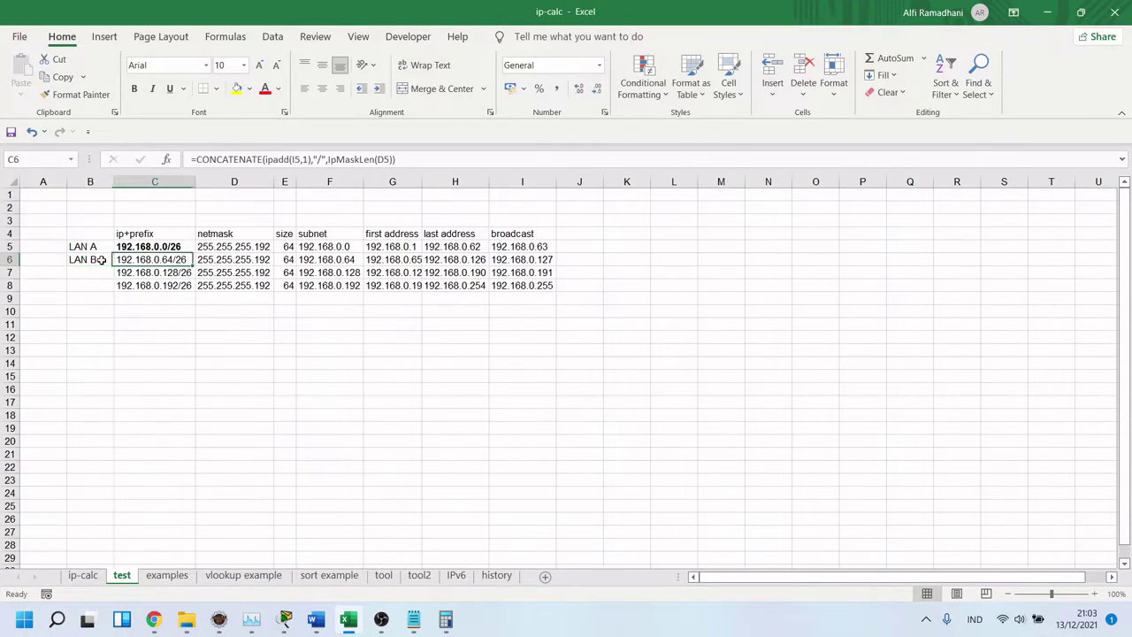
key(Right)
key(Right)
key(Right)
key(Right)
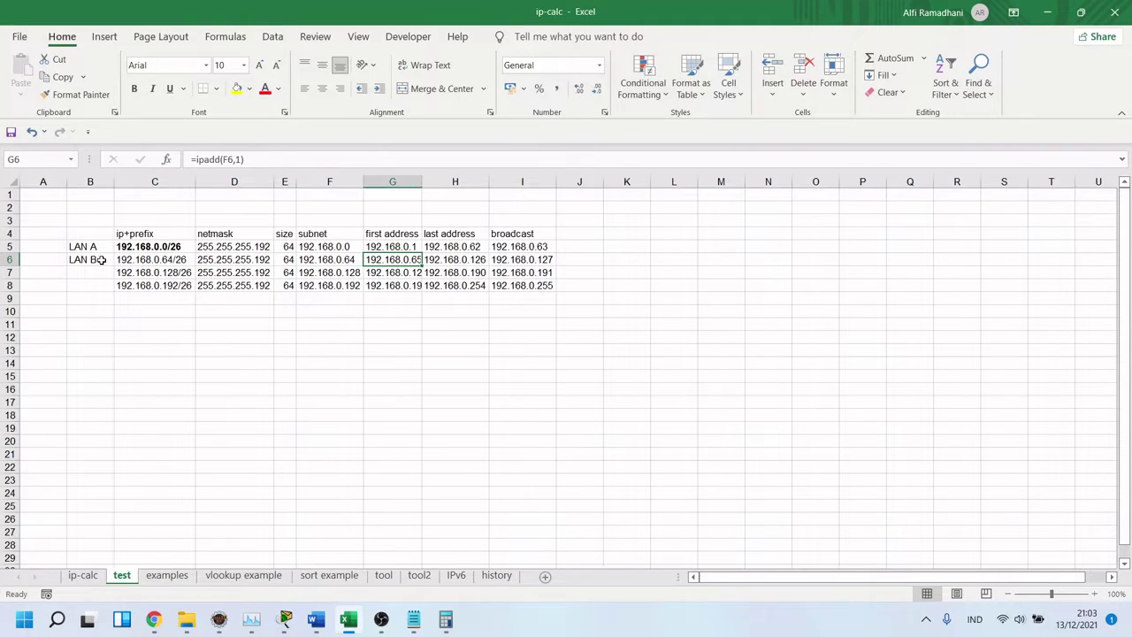
click(316, 621)
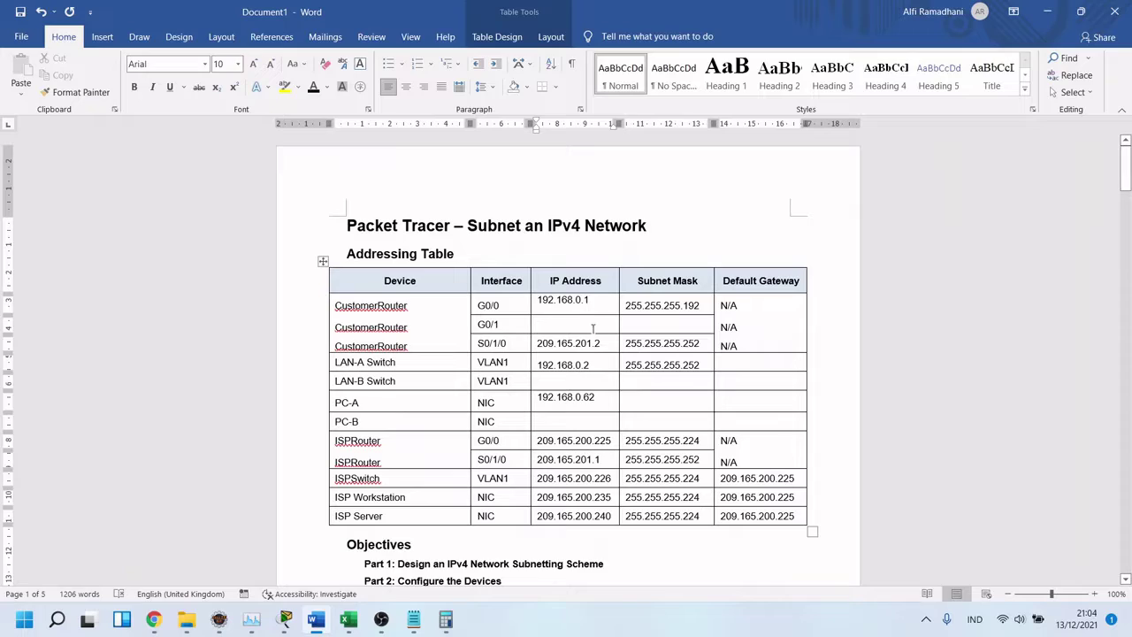
text(192)
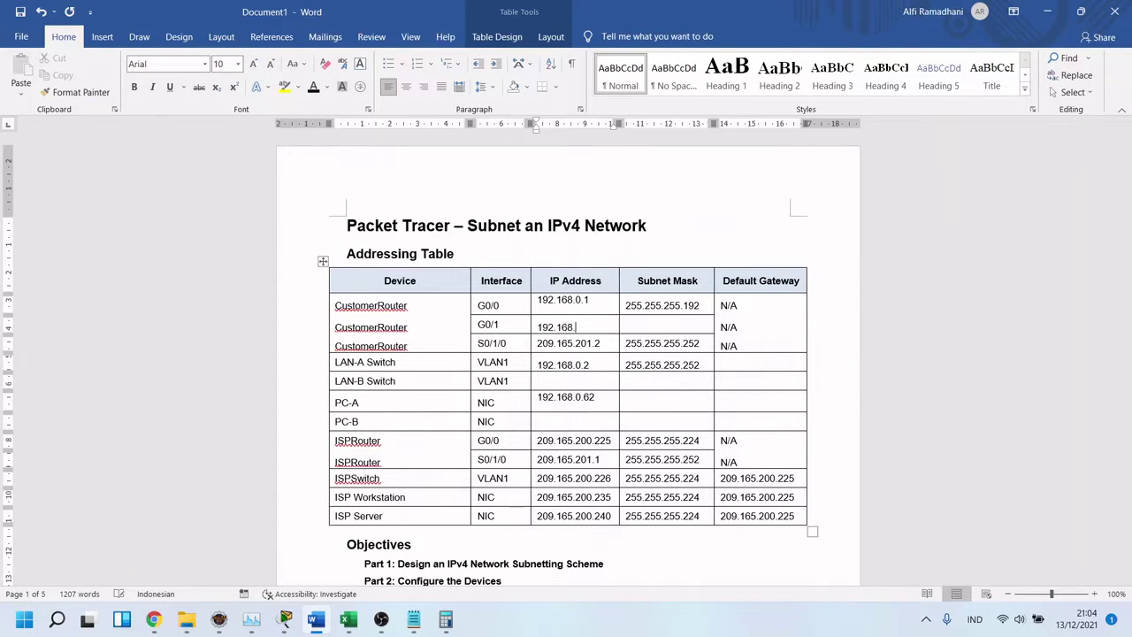
text(.168.0.65)
key(Return)
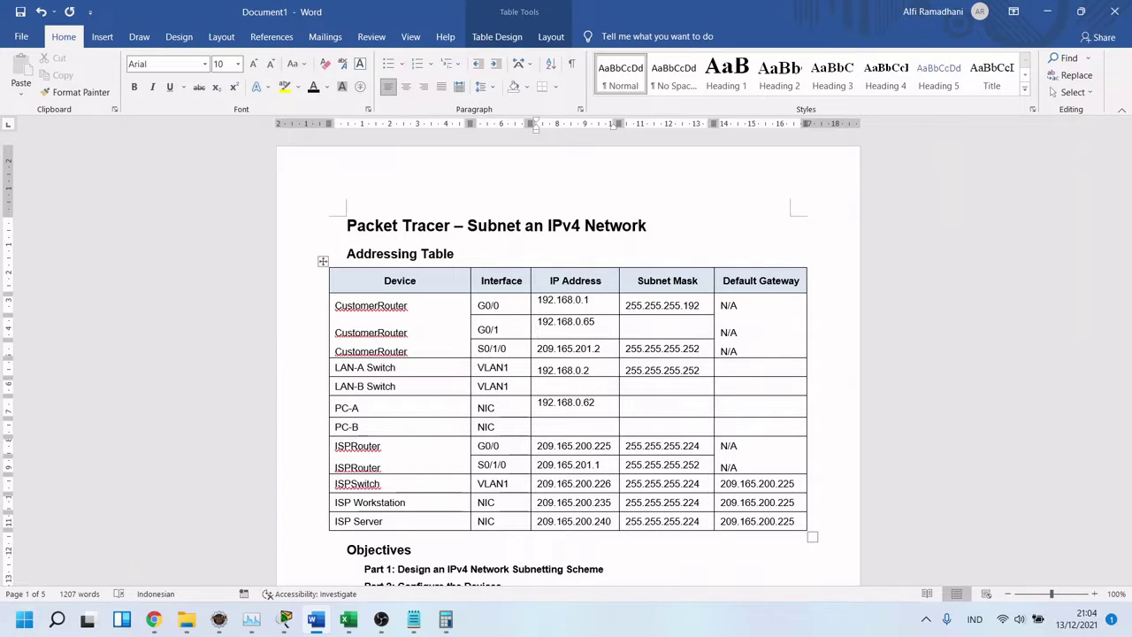
key(BackSpace)
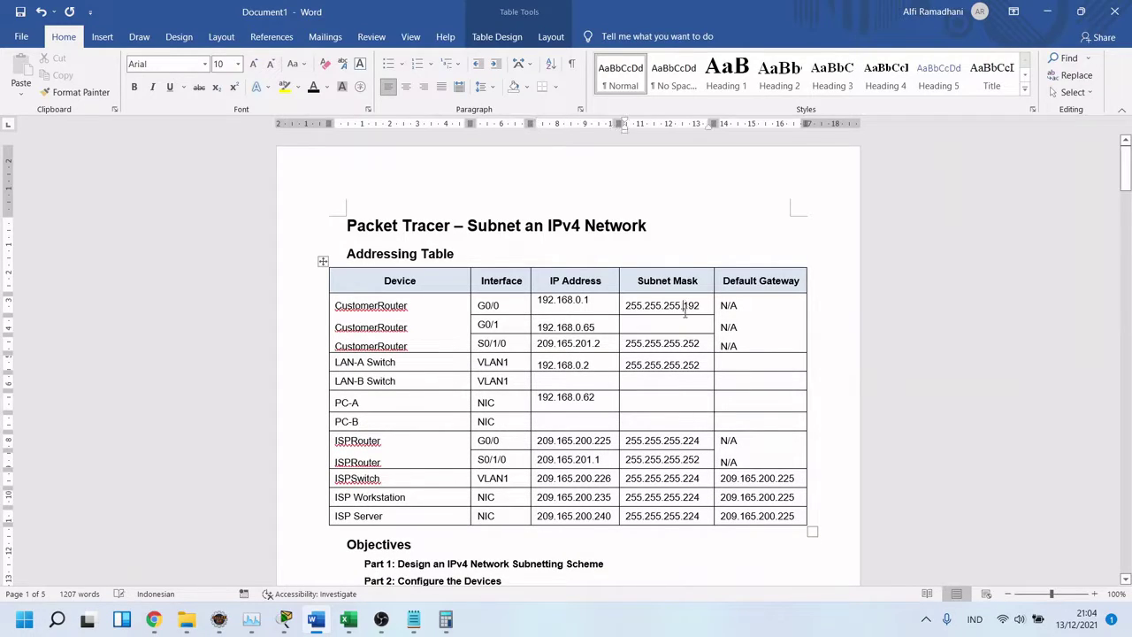
Copy the 255.255.255.192 mask from the CustomerRouter G0/0 row into the G0/1 row's Subnet Mask cell.
key(ctrl+a)
click(687, 303)
double_click(686, 303)
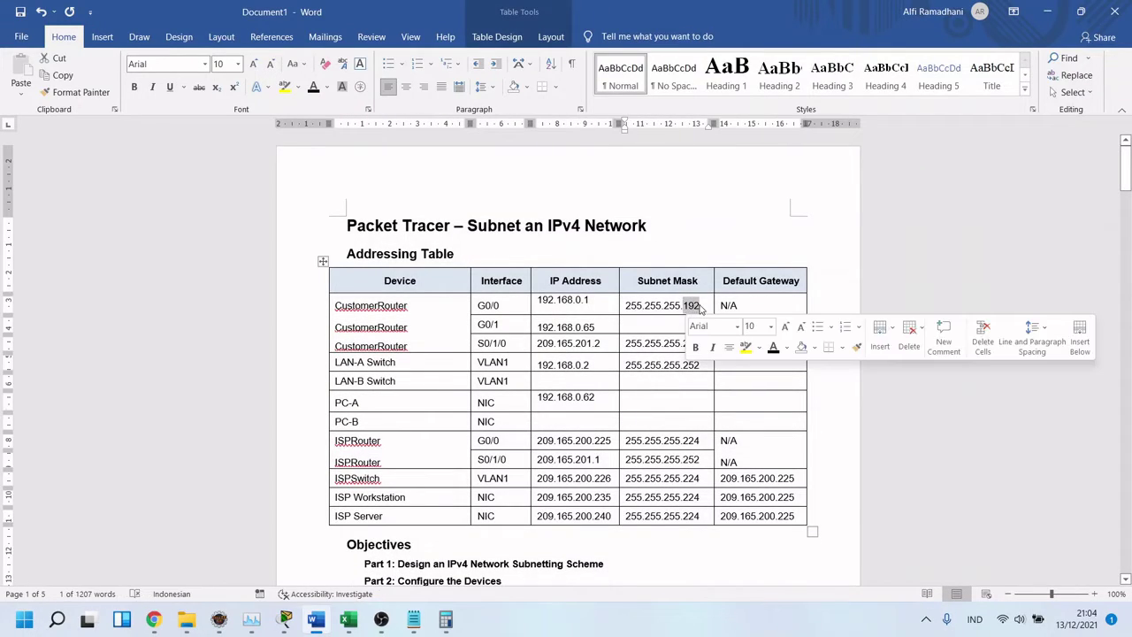
click(643, 305)
drag(628, 305, 700, 305)
key(ctrl+c)
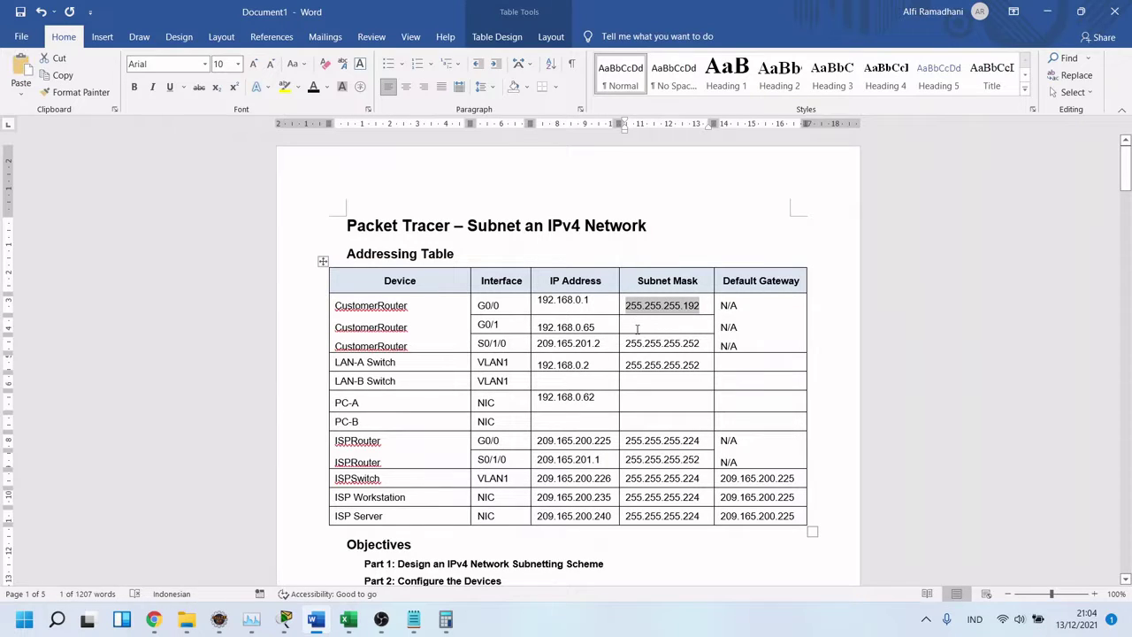
click(667, 329)
key(ctrl+v)
Check the LAN-B switch criteria in Packet Tracer and enter 192.168.0.66 as LAN-B Switch's IP address in the Word table.
click(597, 381)
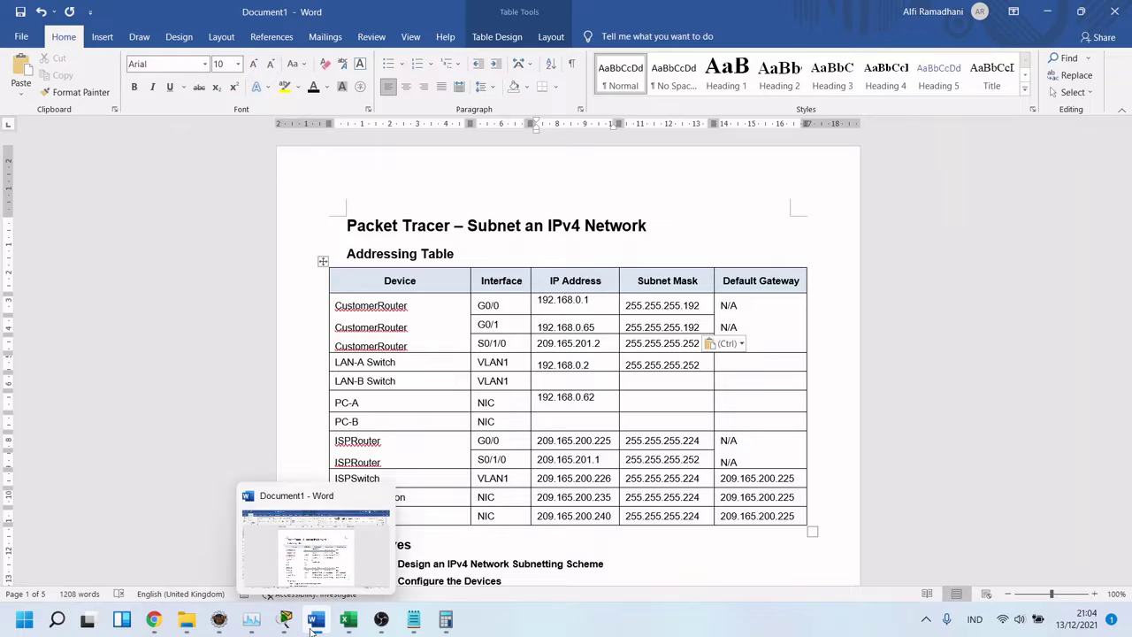
mouse_move(341, 623)
click(285, 619)
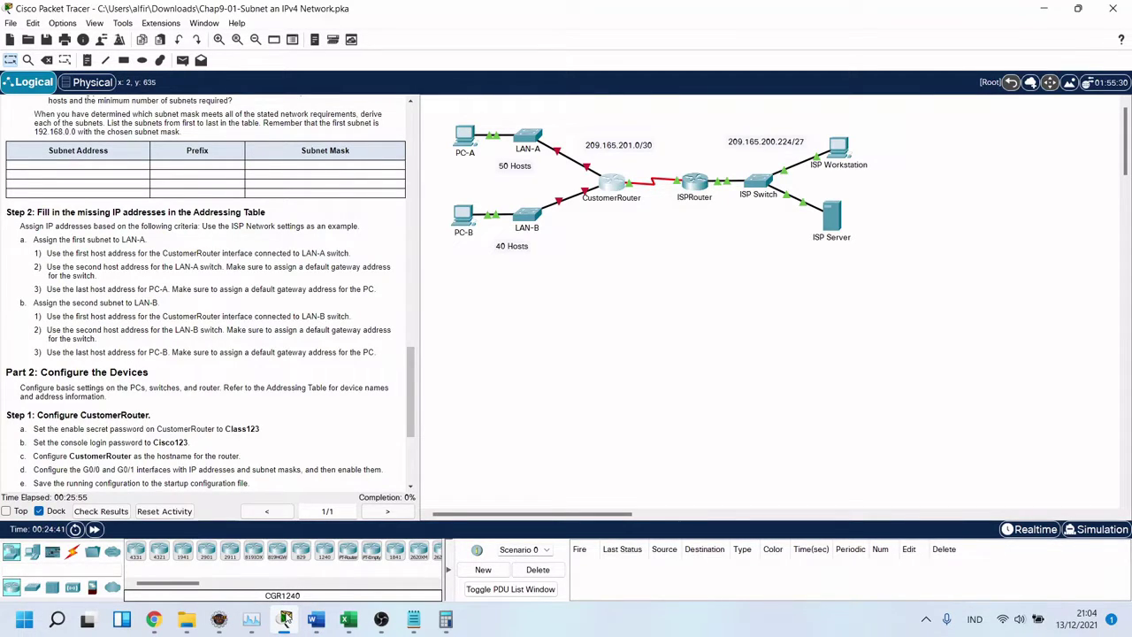
click(285, 619)
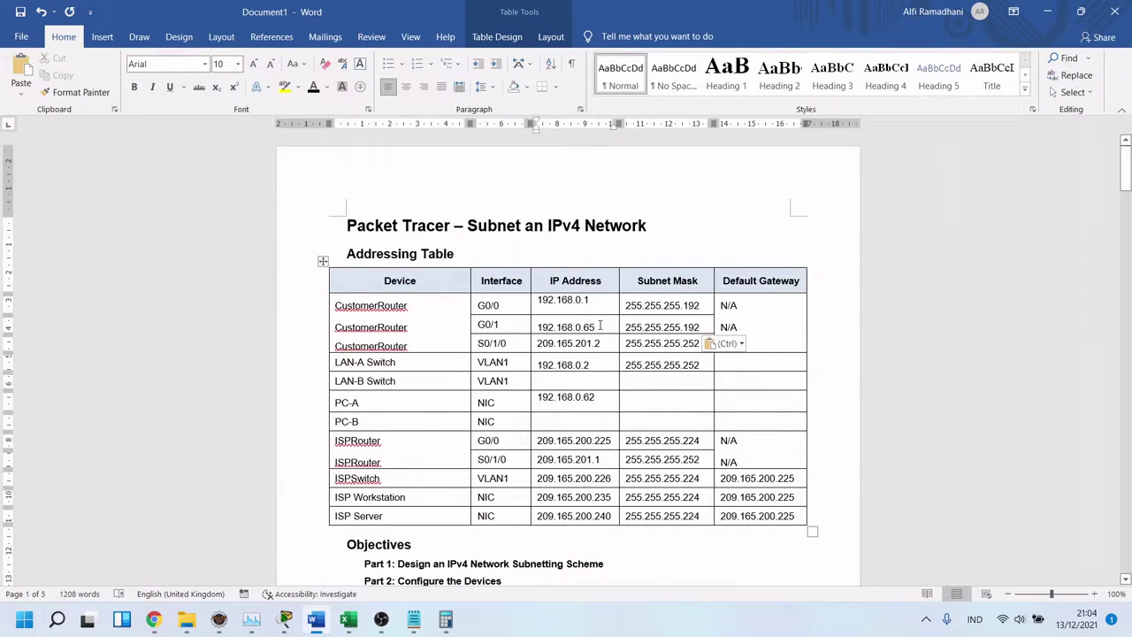
drag(600, 327, 536, 327)
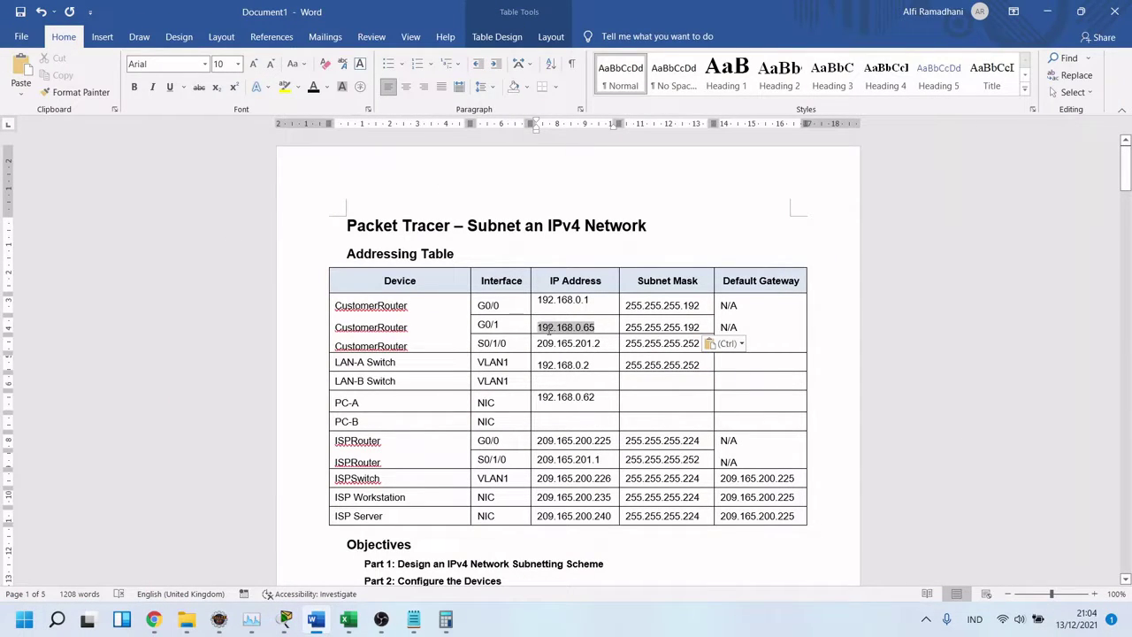
key(ctrl+c)
click(568, 380)
key(ctrl+v)
key(BackSpace)
text(6)
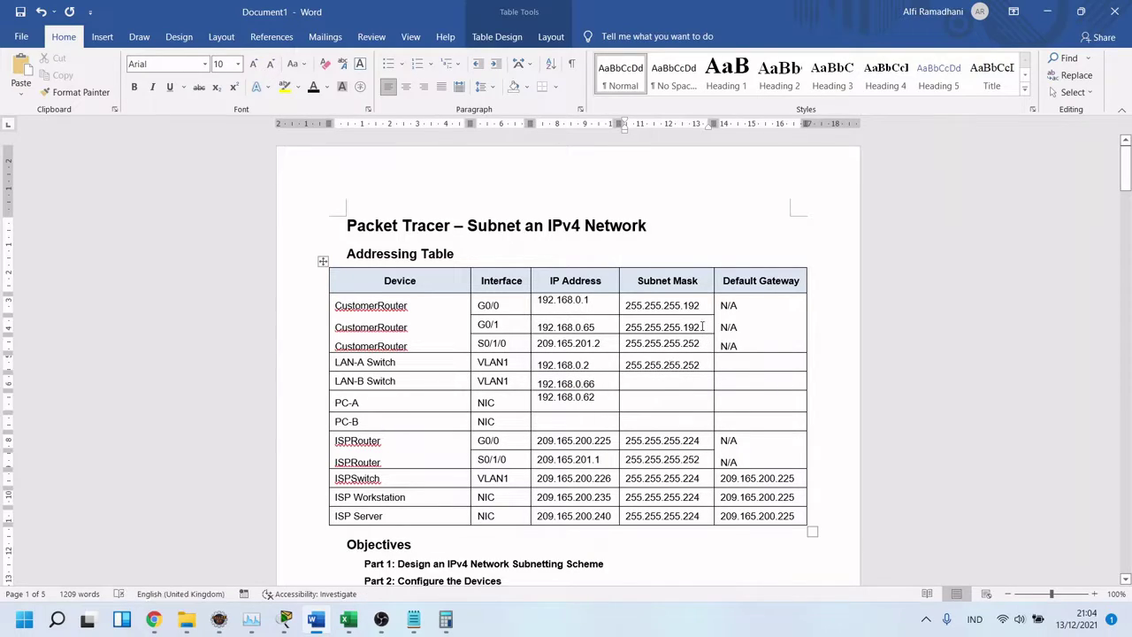
Copy the 255.255.255.192 mask from the CustomerRouter G0/1 row into the Subnet Mask cells of LAN-B Switch and PC-A.
drag(703, 327, 645, 337)
click(633, 327)
double_click(701, 328)
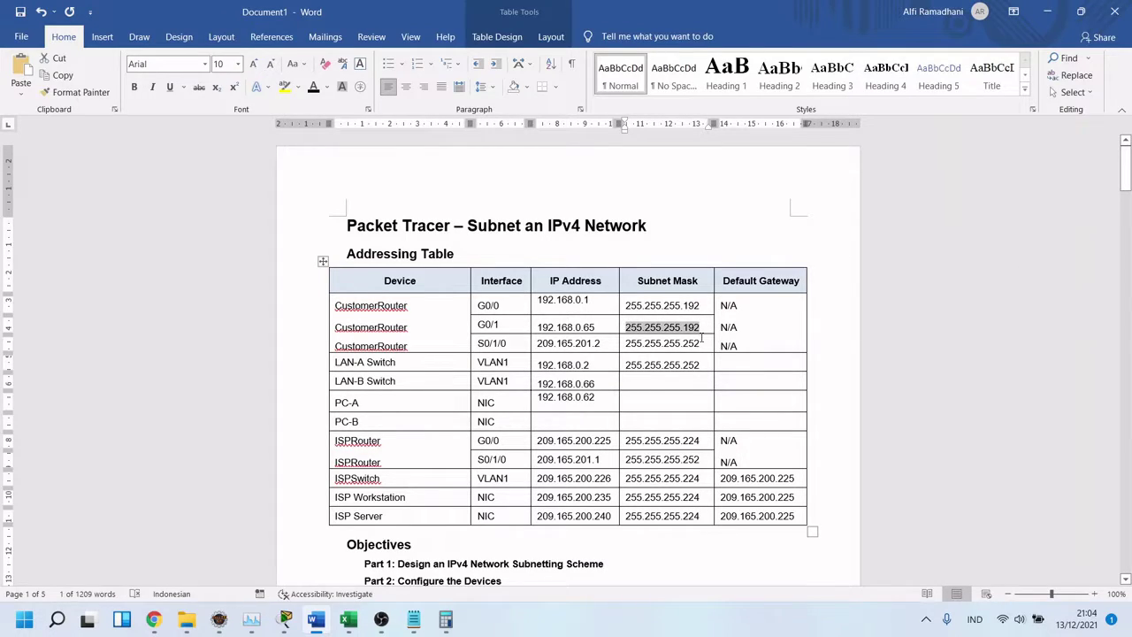
key(ctrl+c)
click(654, 387)
key(ctrl+v)
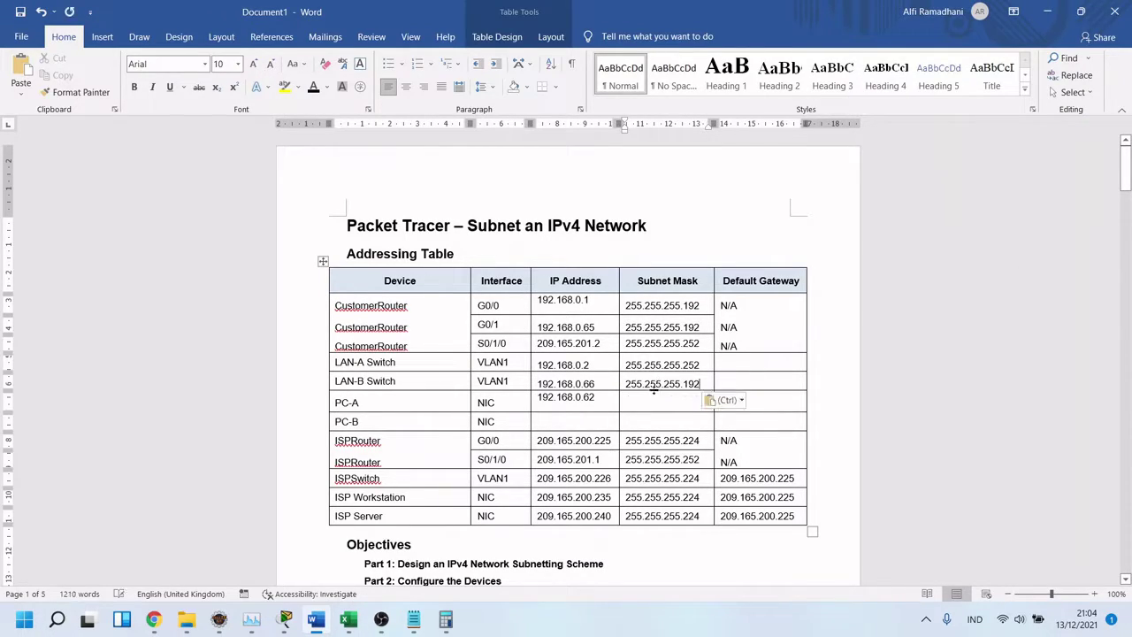
click(653, 398)
key(ctrl+v)
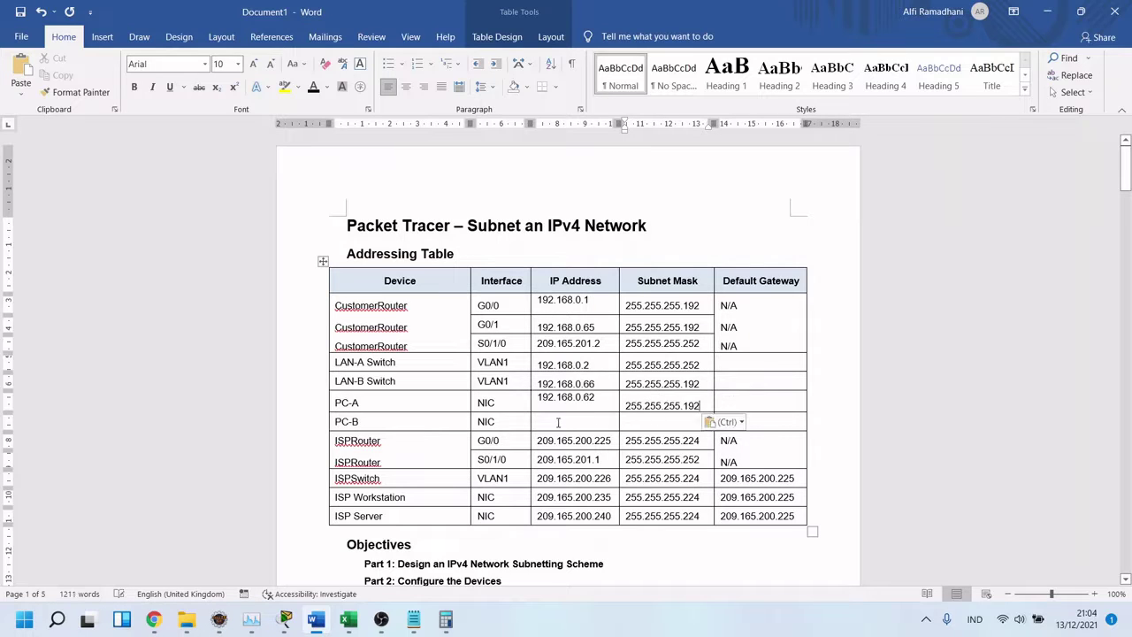
Copy the last address 192.168.0.126 from Excel cell H6 into PC-B's IP Address cell in Word, without an extra line.
click(575, 423)
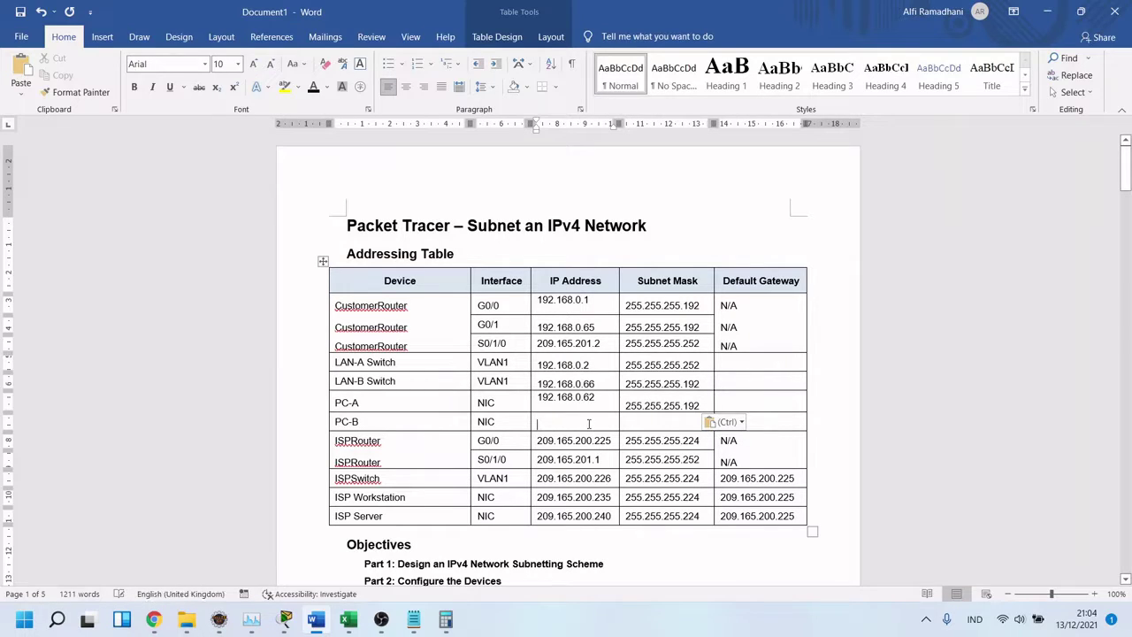
click(348, 619)
click(479, 262)
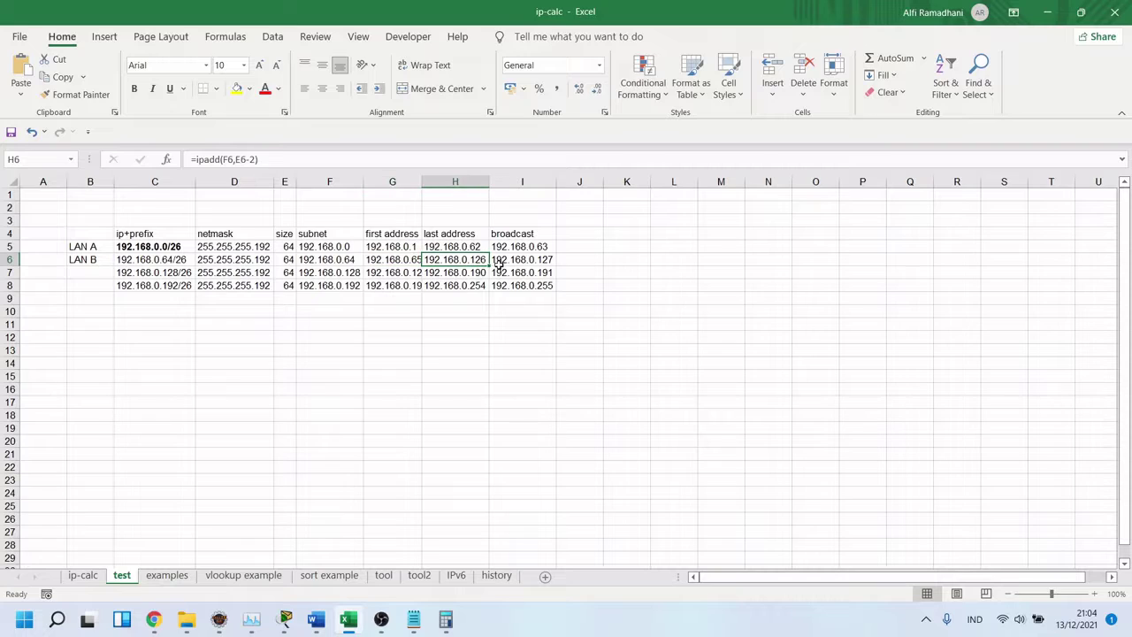
key(ctrl+c)
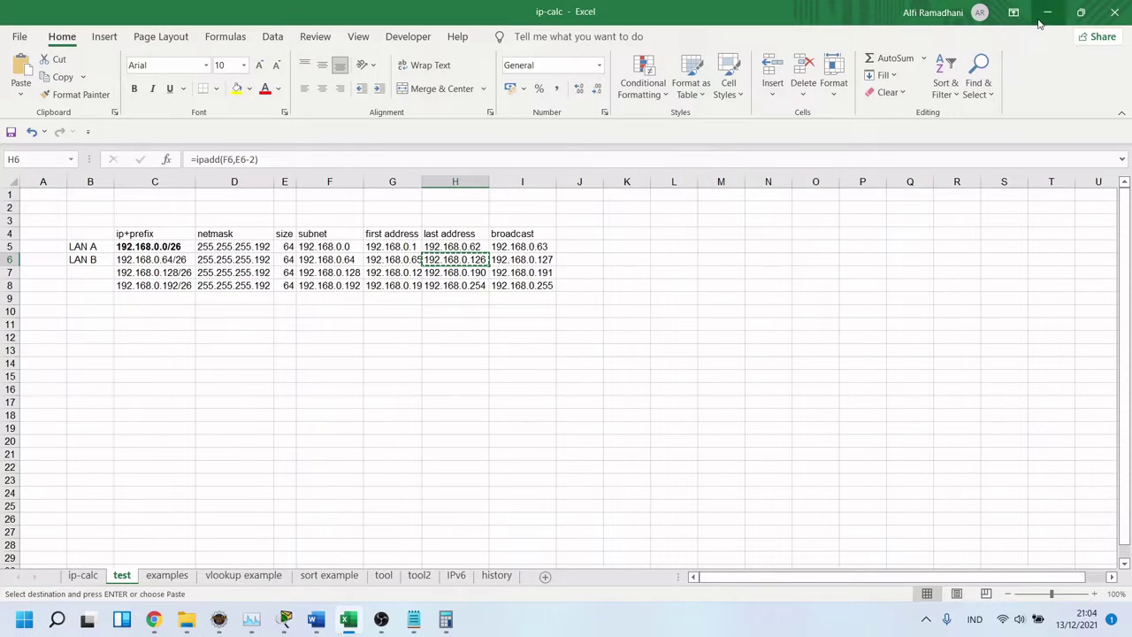
click(1047, 11)
key(ctrl+v)
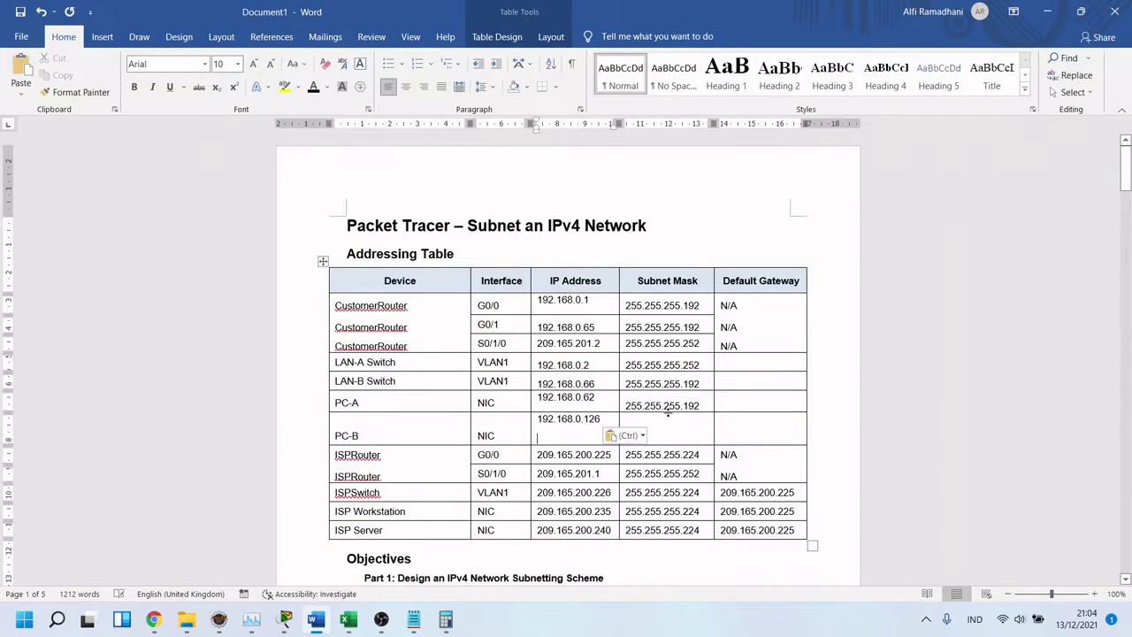
key(BackSpace)
Fill in 255.255.255.192 as the subnet mask for PC-B.
key(Tab)
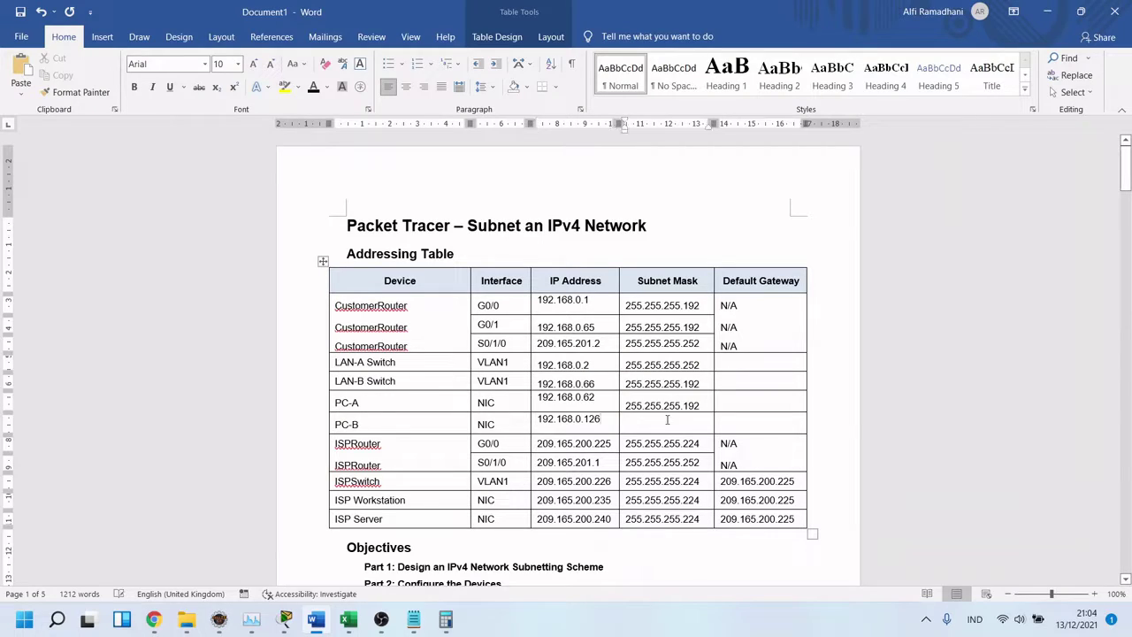
text(255)
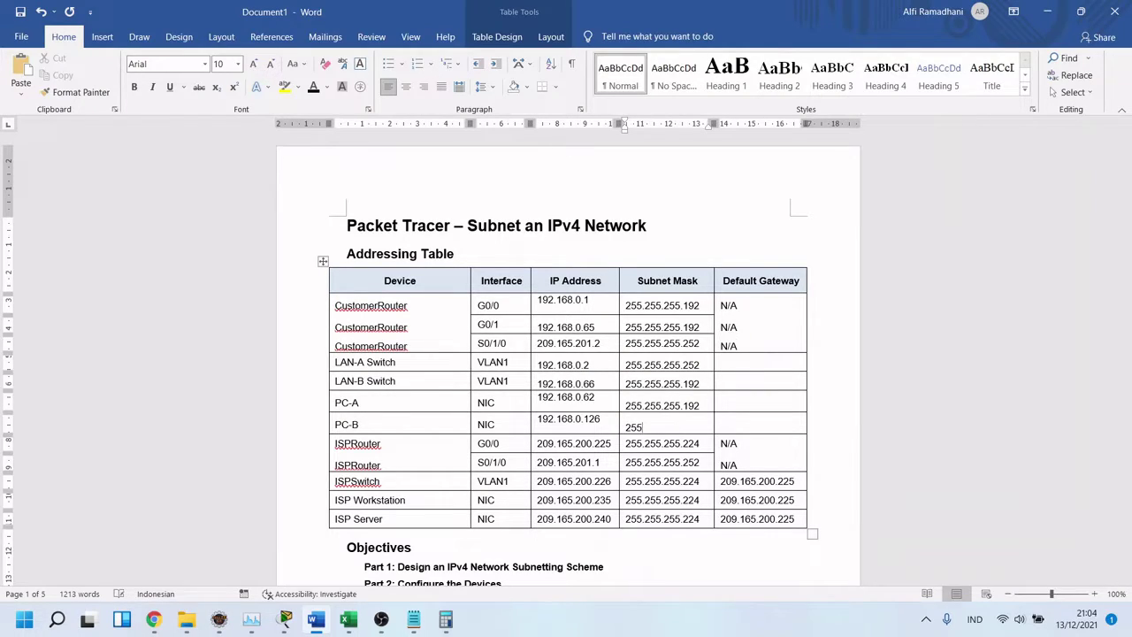
text(.255.255.918)
key(Return)
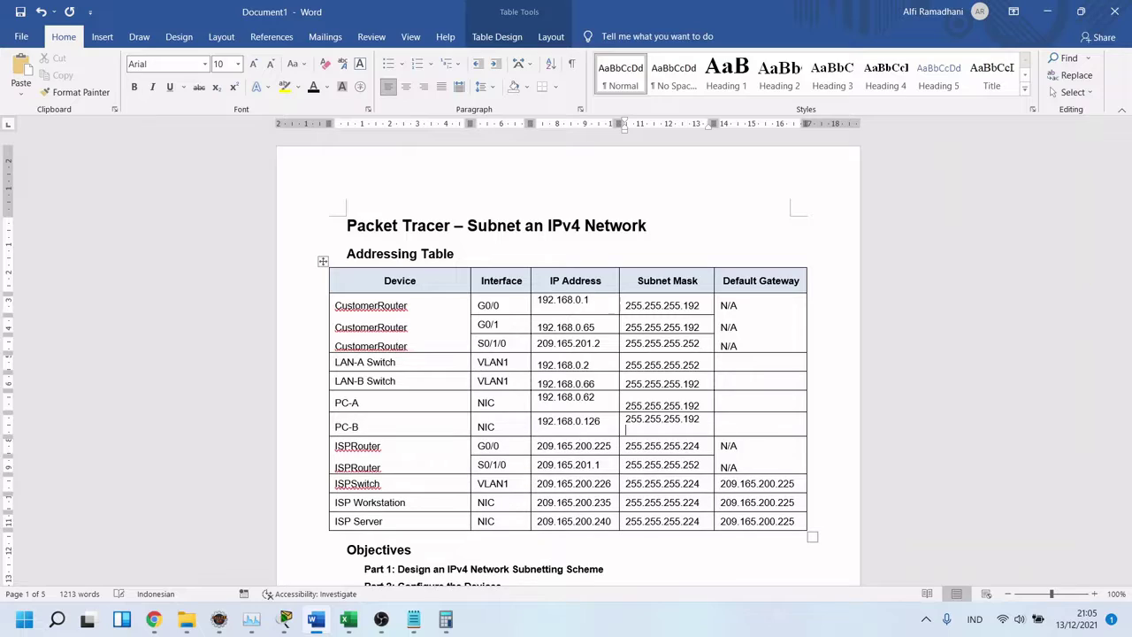
key(ctrl+z)
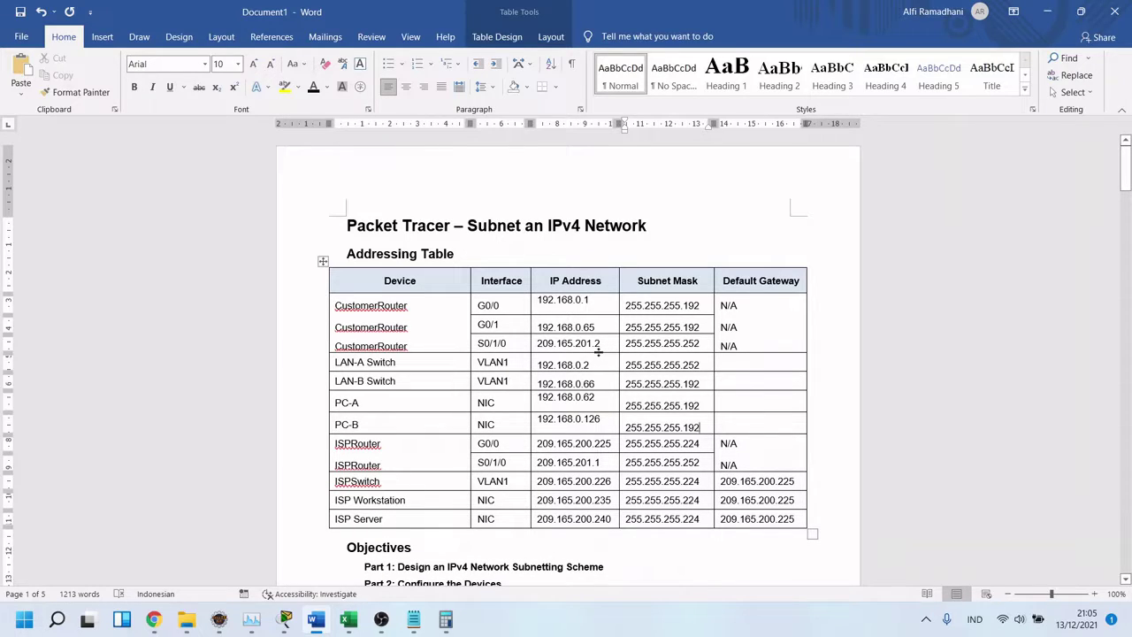
Read the Part 2 instructions for configuring CustomerRouter, the LAN switches and the PCs in the Packet Tracer activity.
click(594, 385)
click(599, 419)
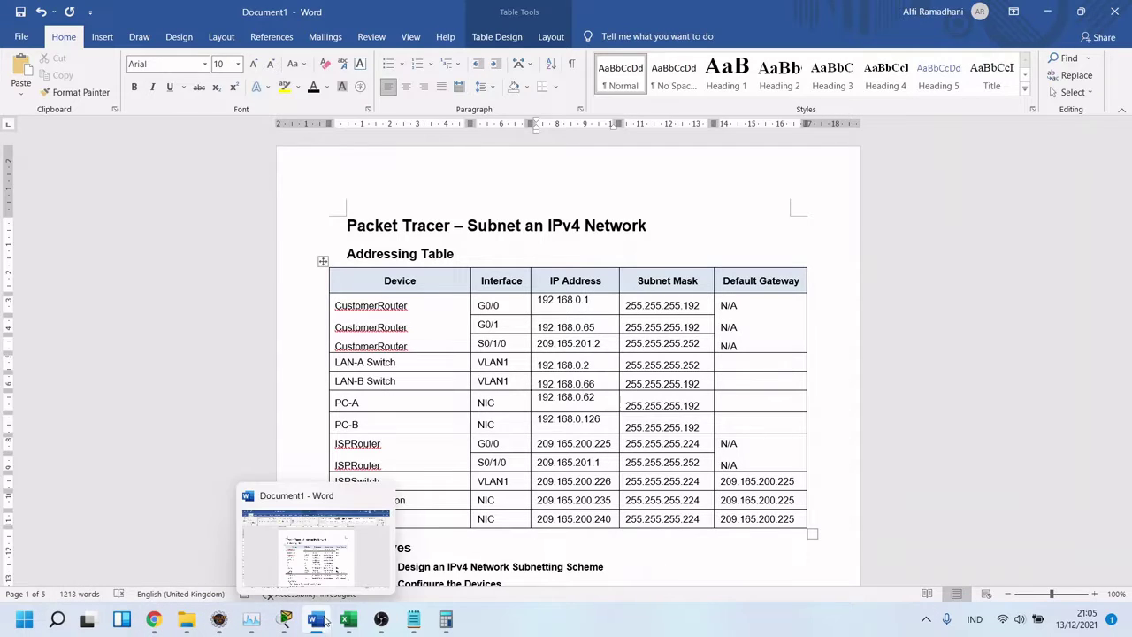
click(274, 564)
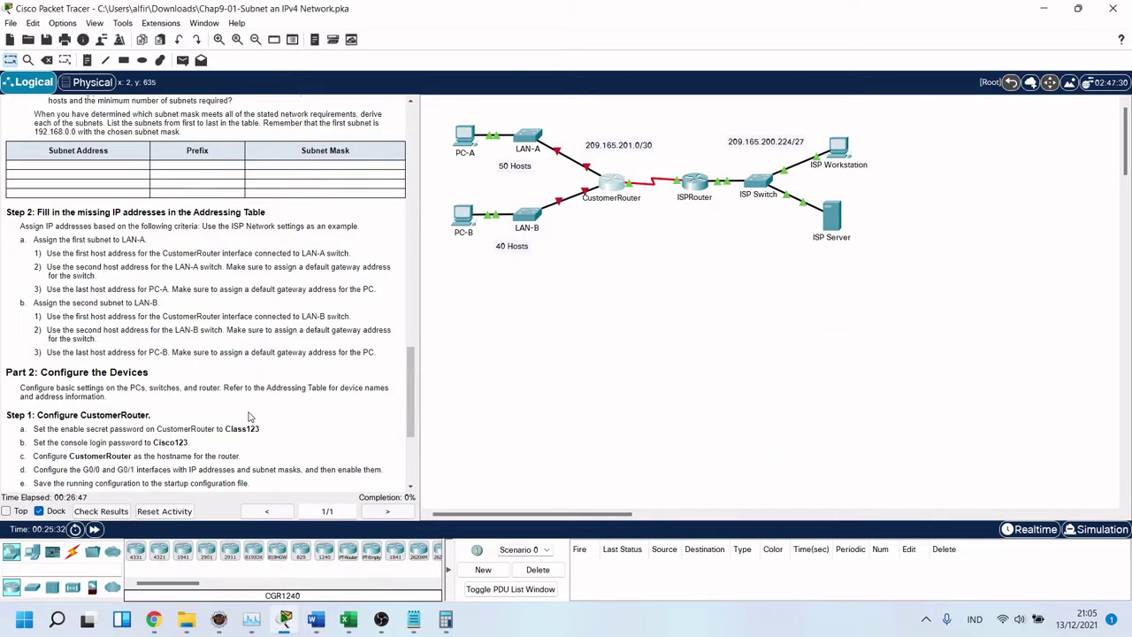
scroll(247, 417, down, 5)
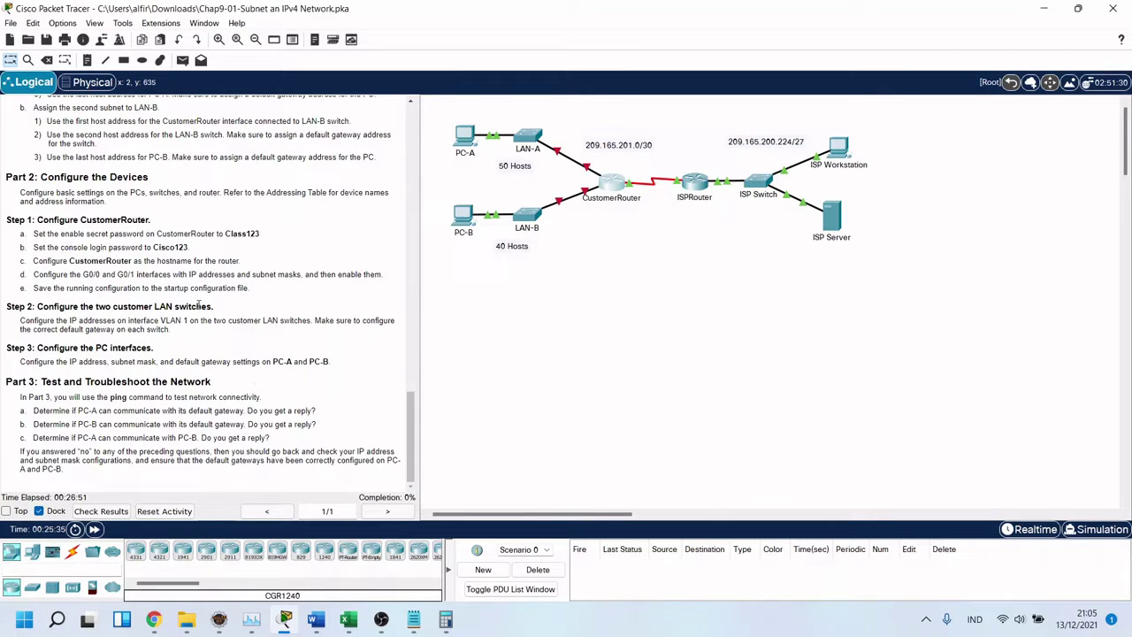
Find the Device Configs section in the Word document and look over the CustomerRouter command block.
click(336, 615)
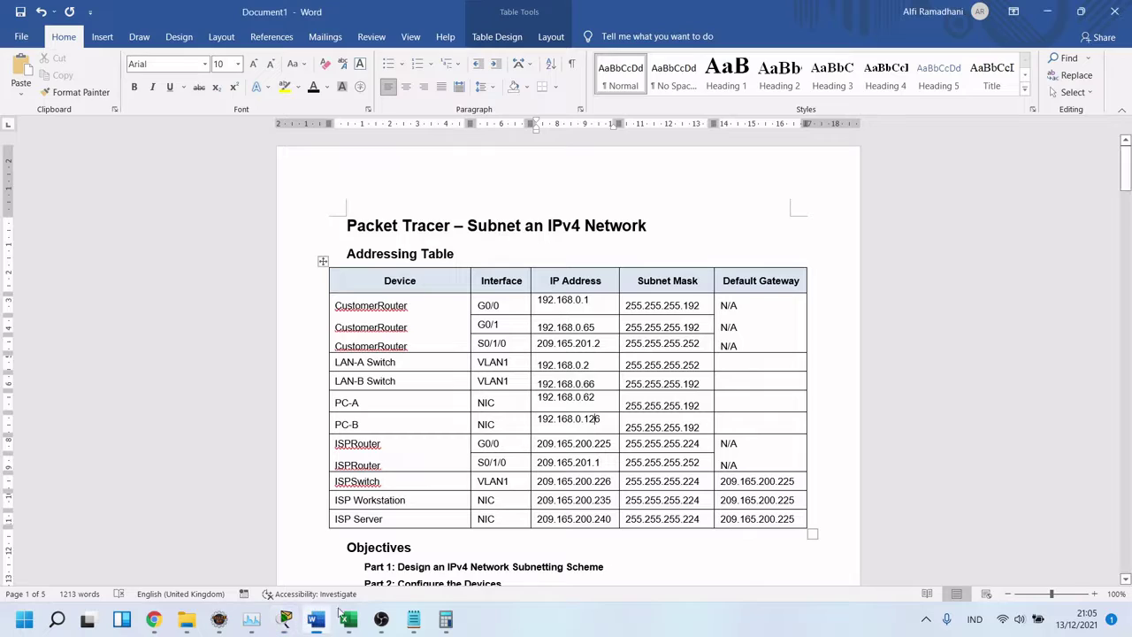
scroll(406, 500, down, 20)
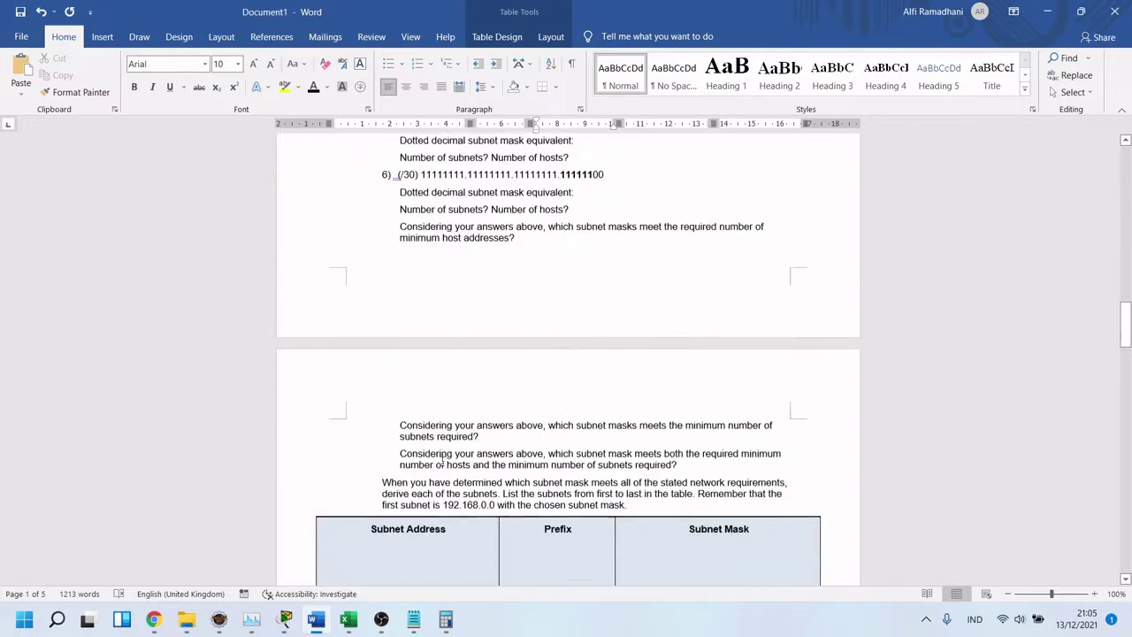
scroll(444, 458, down, 20)
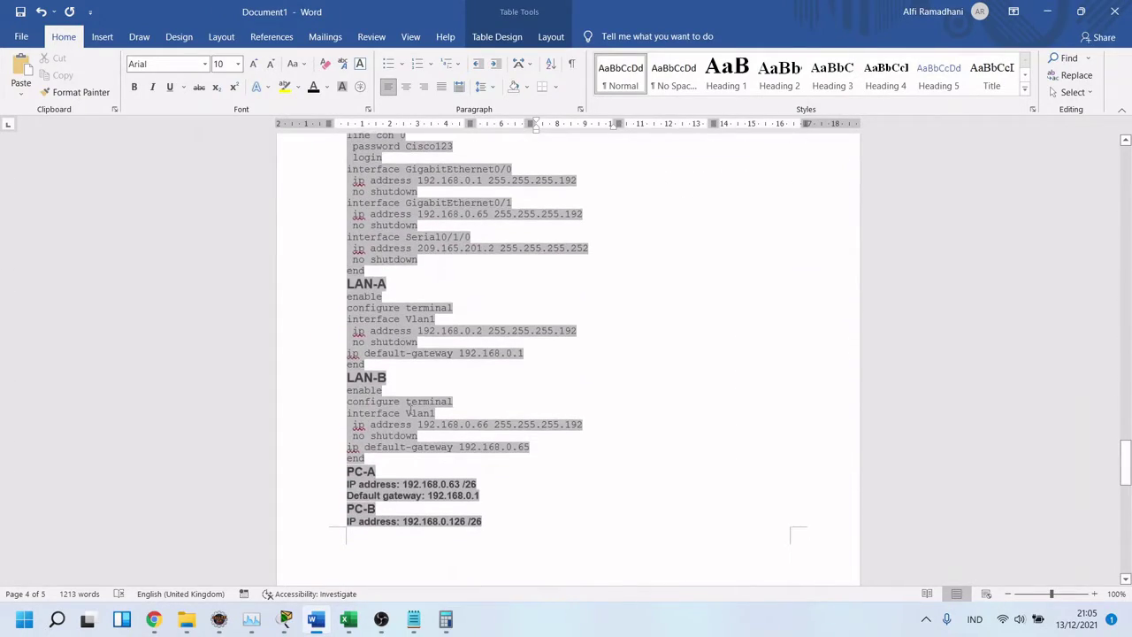
scroll(425, 395, up, 2)
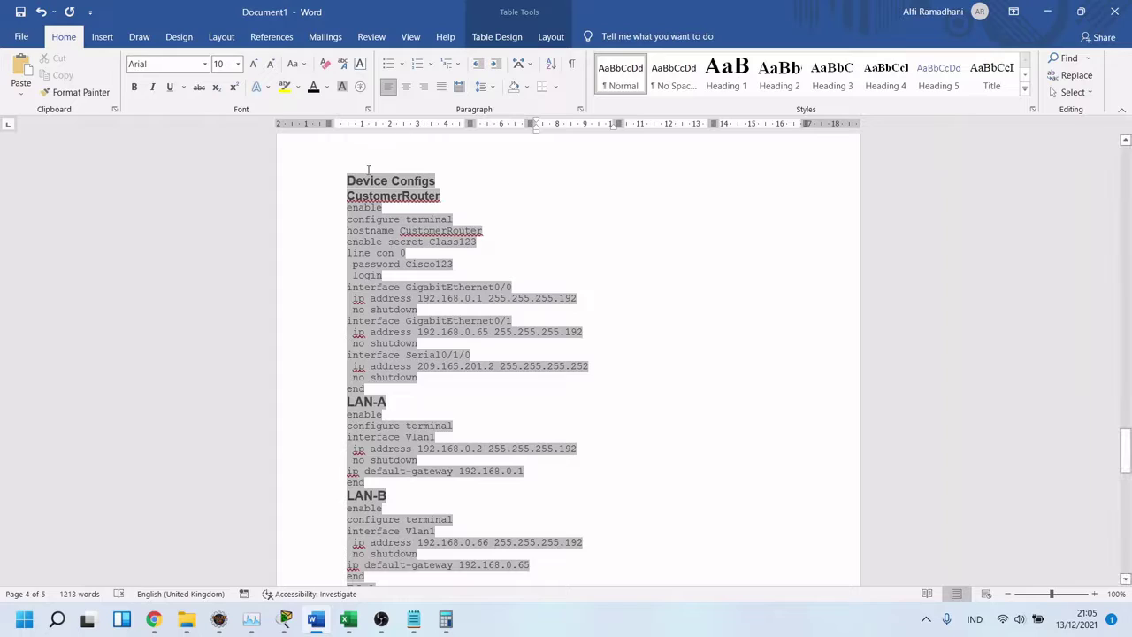
click(349, 212)
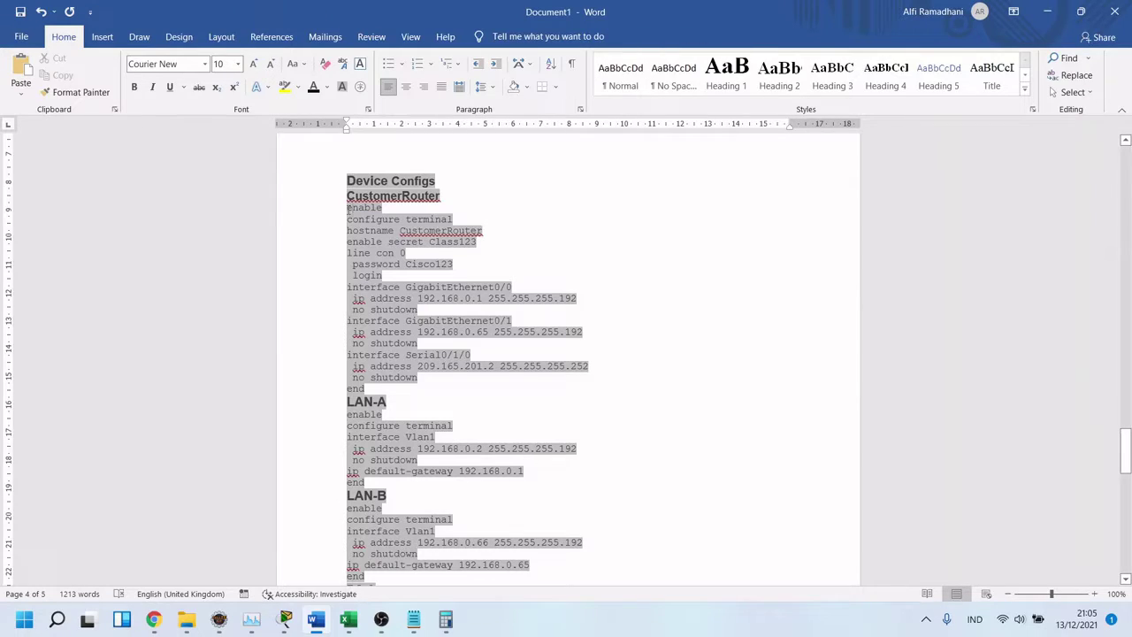
shift+click(364, 389)
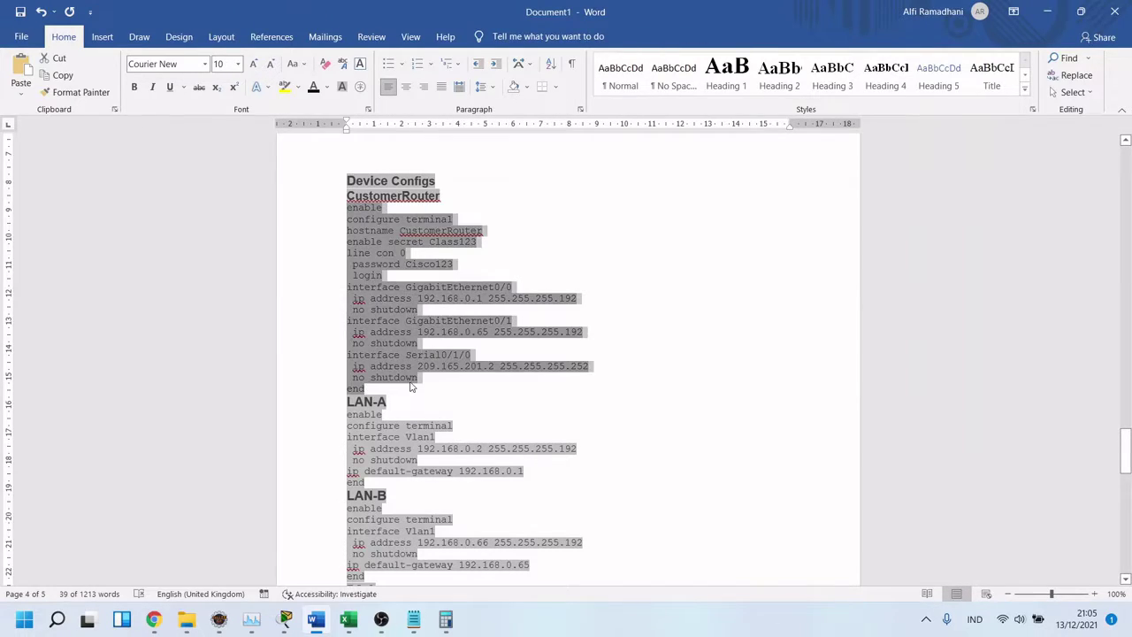
click(483, 286)
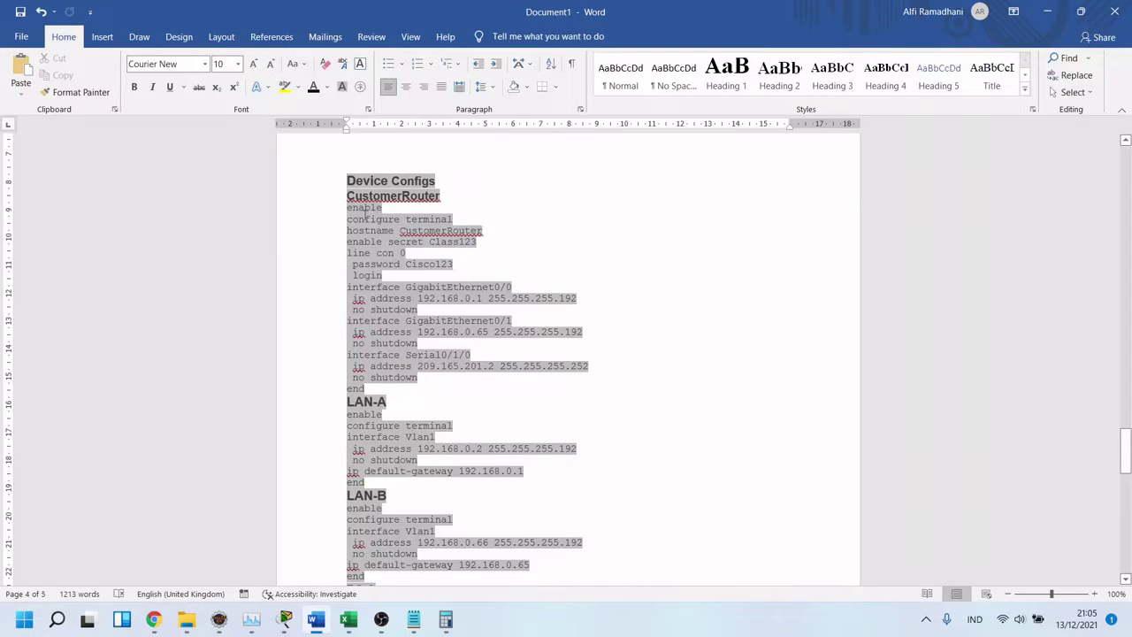
Examine the CustomerRouter commands in Word line by line, from enable and the line settings to the interface addresses and no shutdown.
drag(348, 207, 442, 232)
drag(357, 242, 432, 241)
drag(351, 253, 400, 253)
click(362, 265)
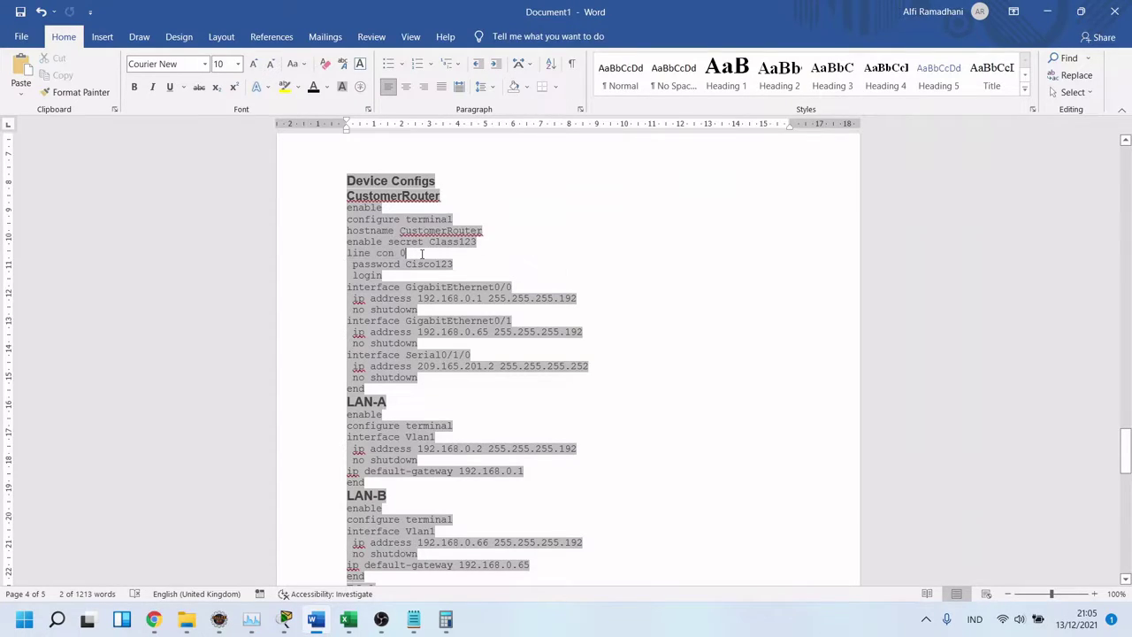
drag(360, 264, 513, 288)
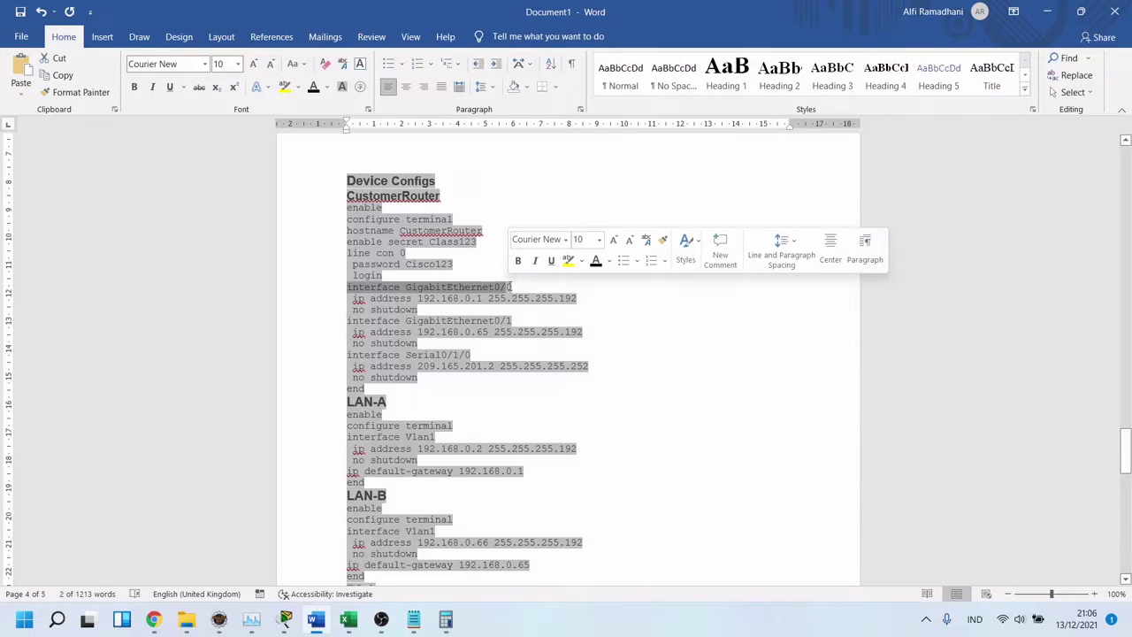
click(526, 287)
drag(507, 287, 500, 287)
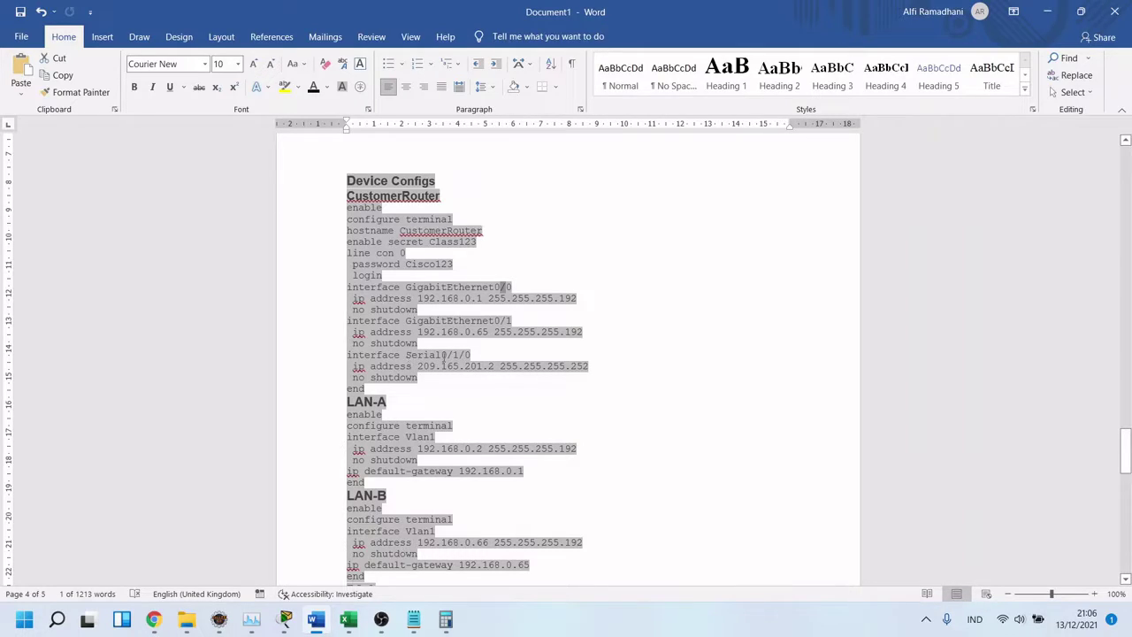
click(412, 368)
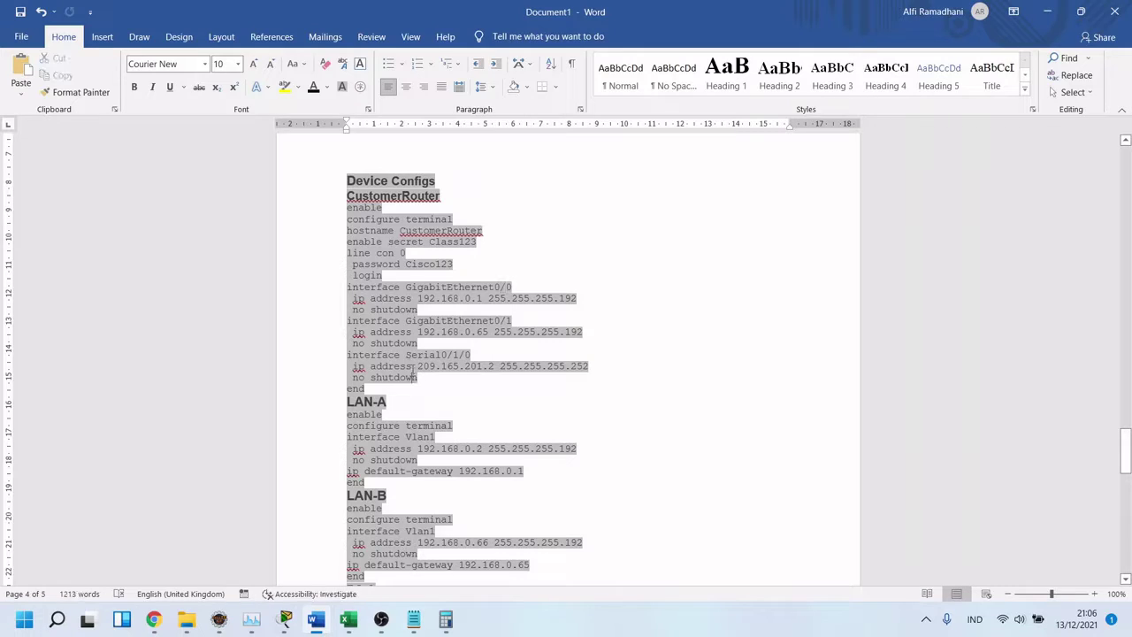
double_click(352, 310)
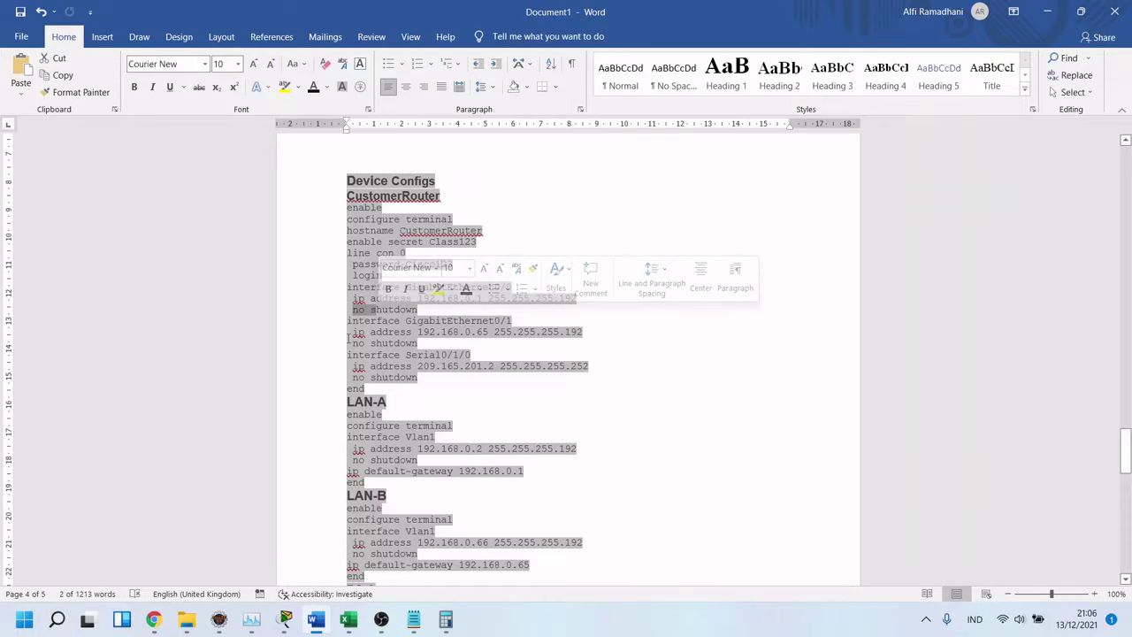
click(351, 231)
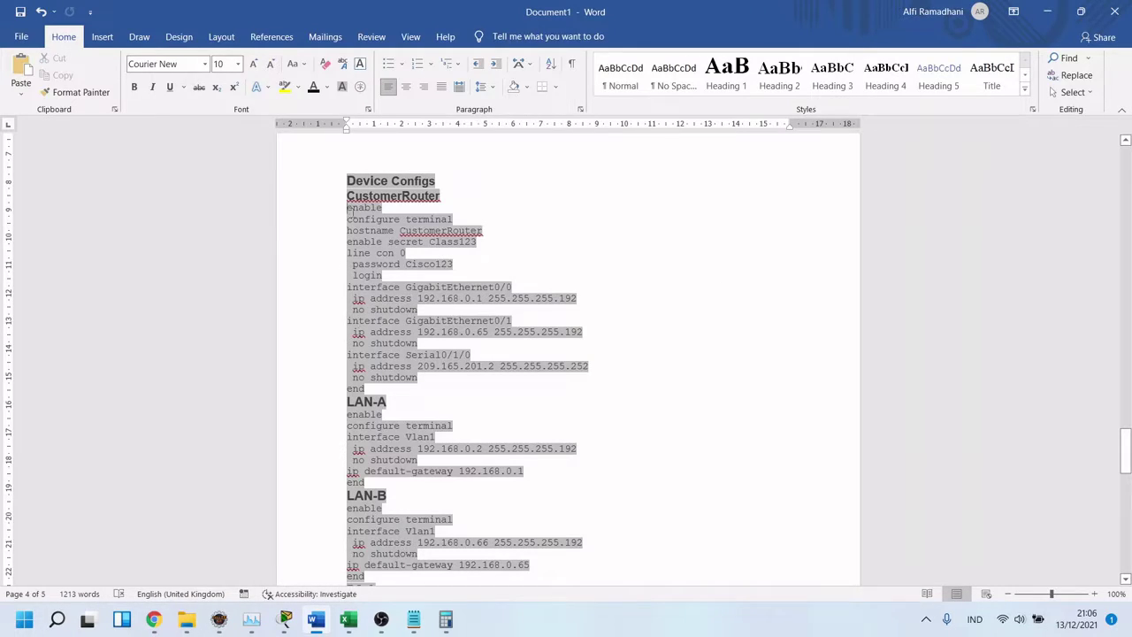
Copy the CustomerRouter commands from Word, including the enable secret and console password, run them in CustomerRouter's CLI in Packet Tracer and check the output.
drag(349, 210, 387, 389)
click(284, 625)
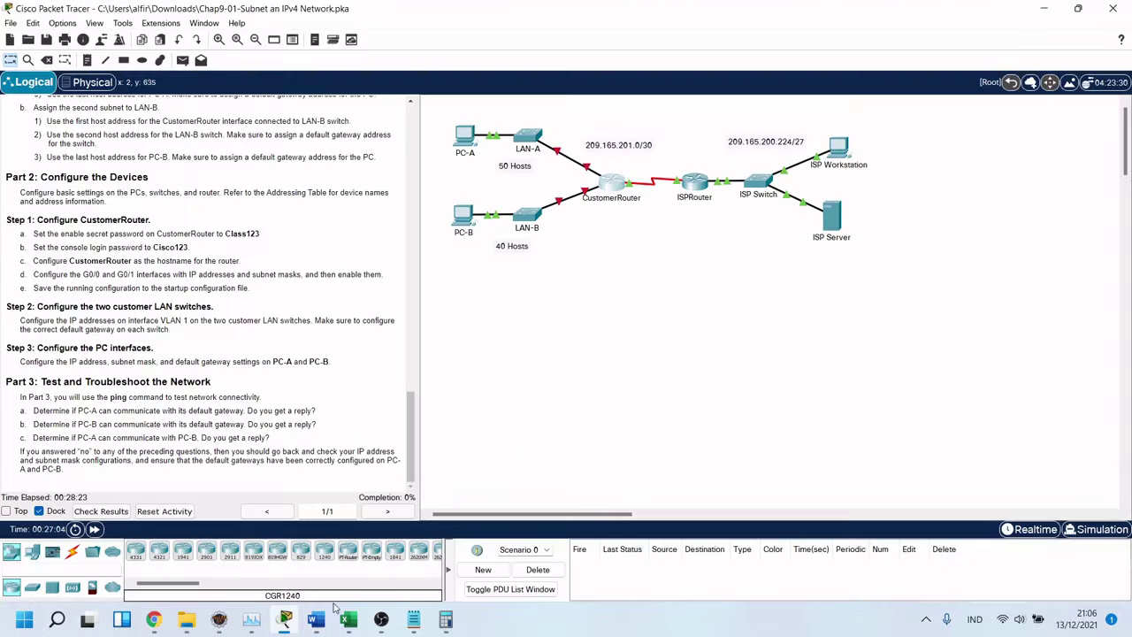
click(613, 189)
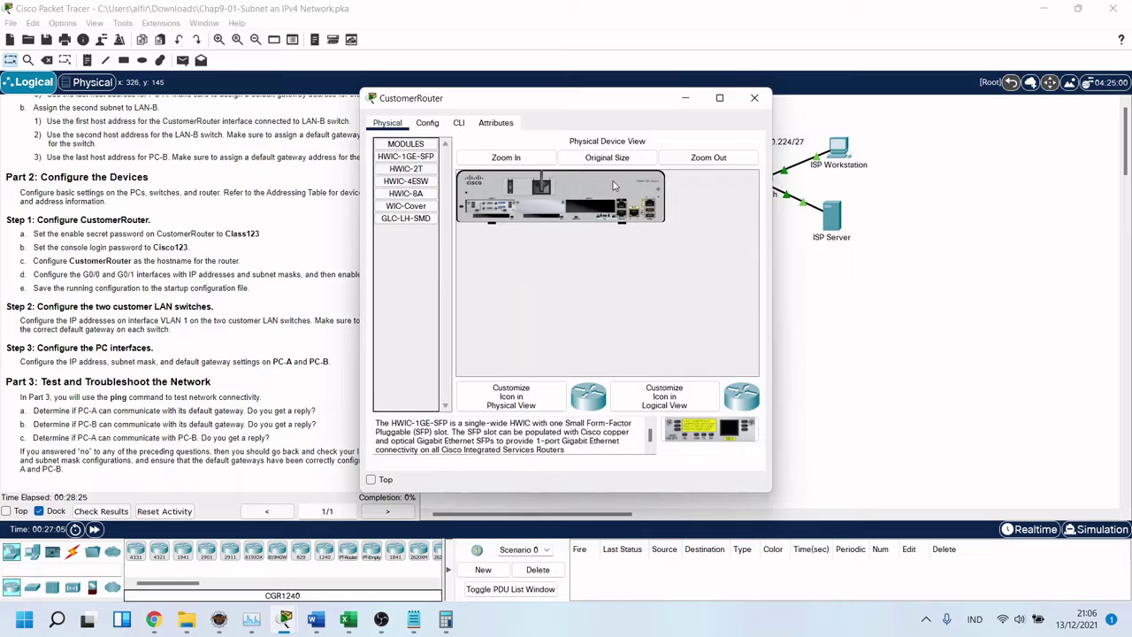
click(459, 123)
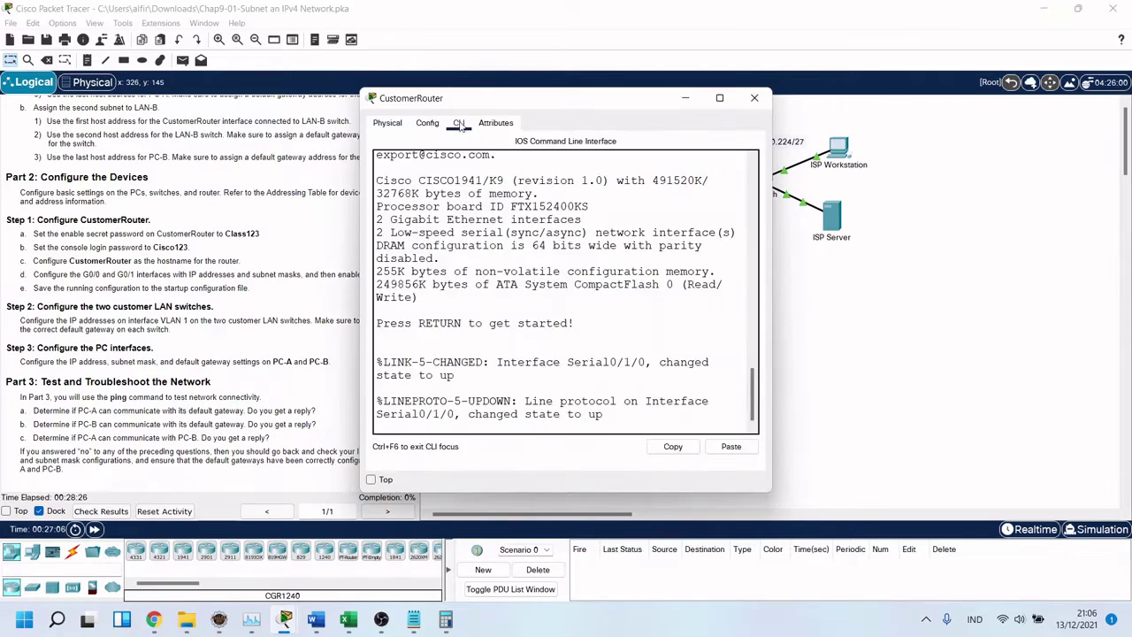
key(Return)
key(Return)
right_click(622, 425)
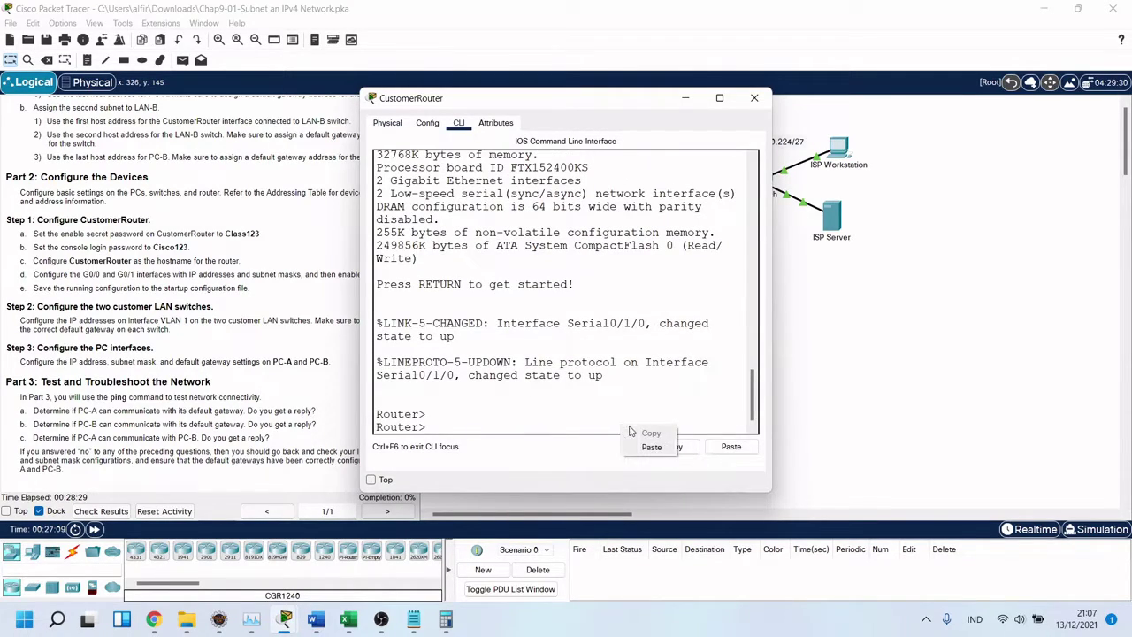
click(643, 449)
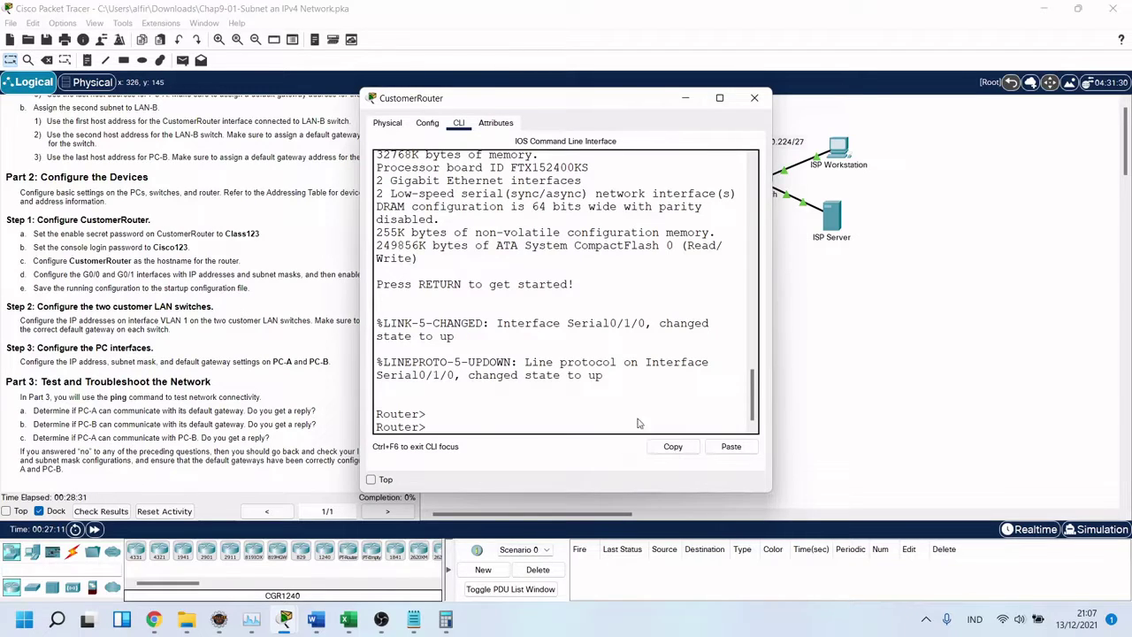
key(Return)
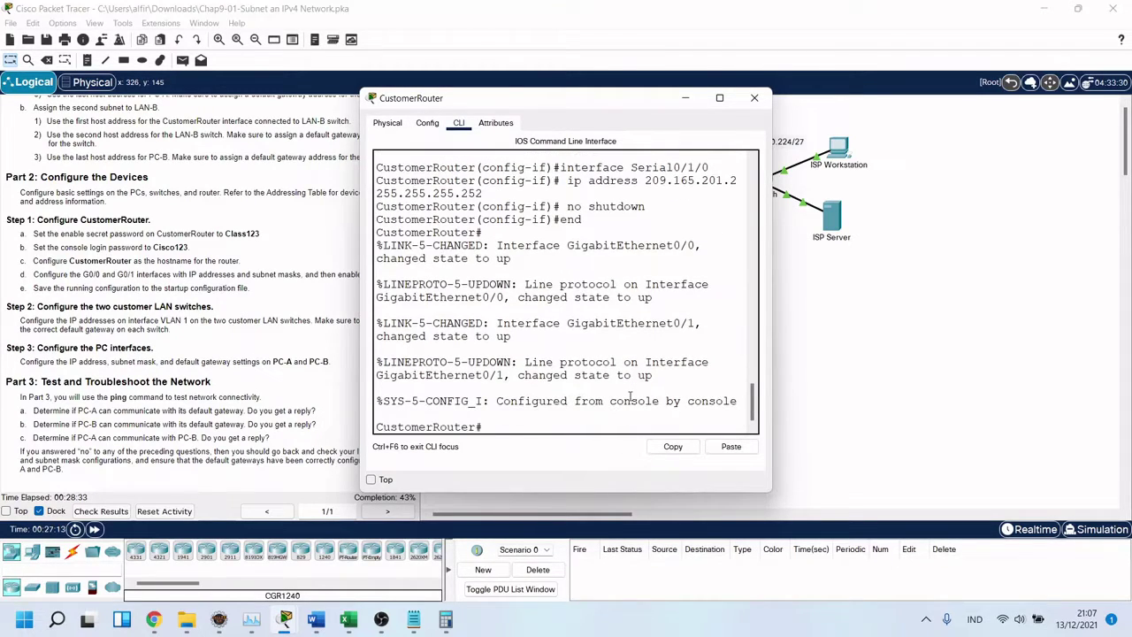
scroll(583, 286, up, 6)
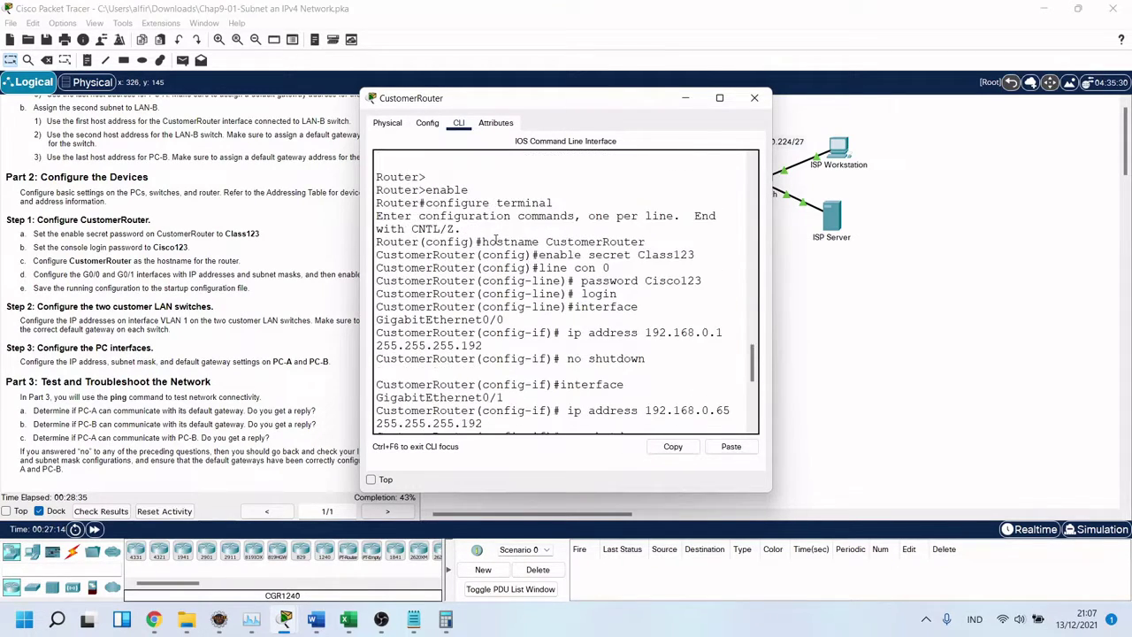
scroll(550, 308, down, 6)
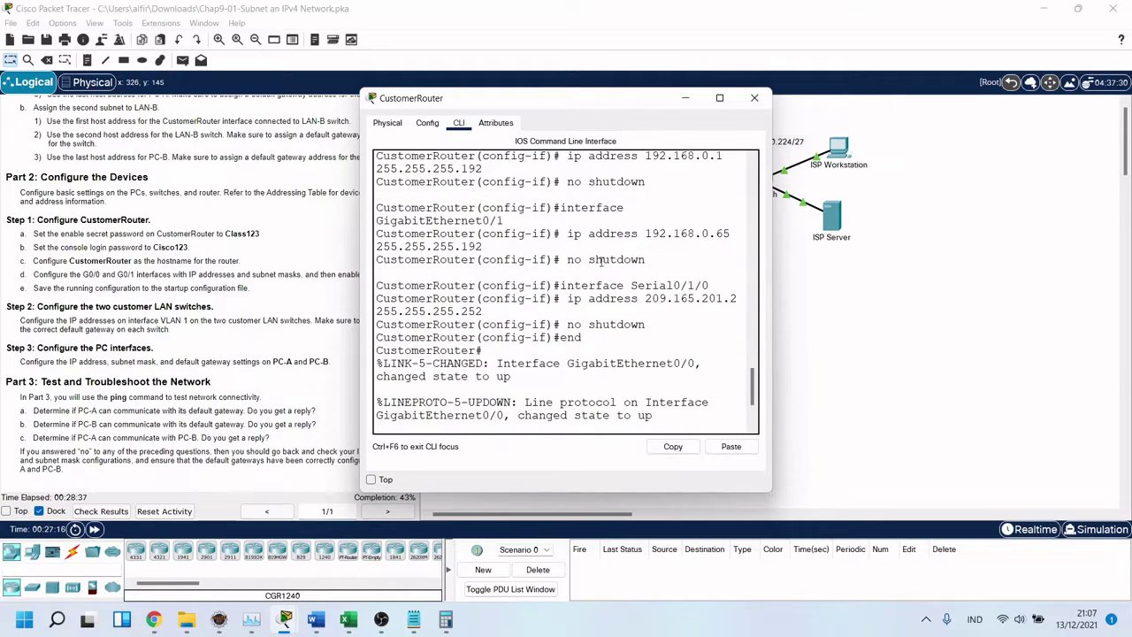
click(755, 98)
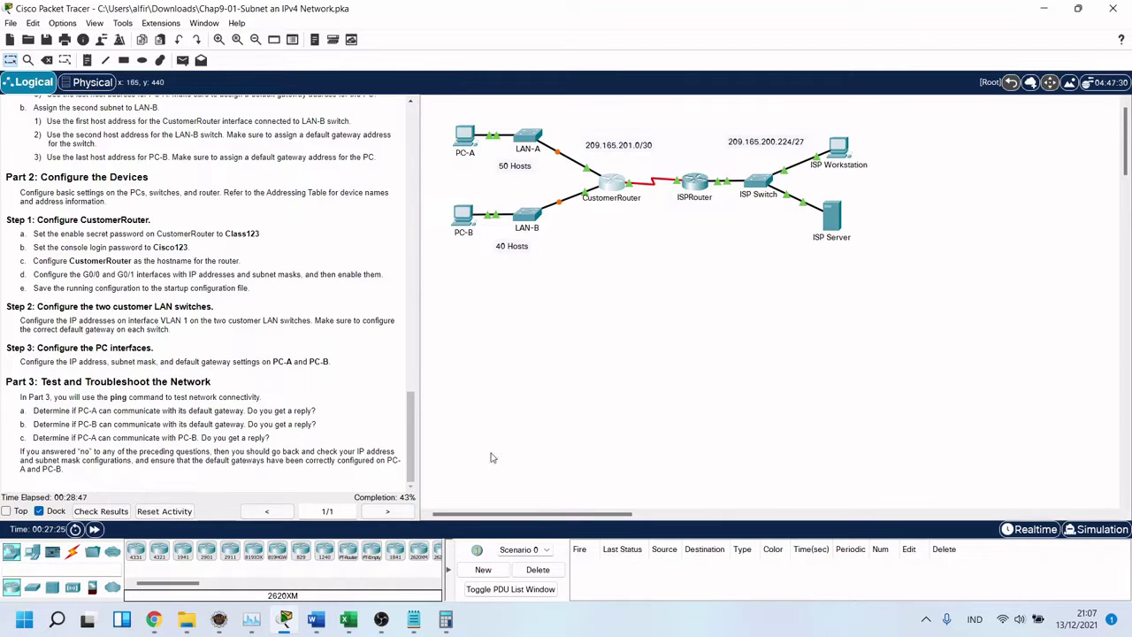
Copy the LAN-A switch commands, from enable to end, from the Device Configs section in Word.
mouse_move(314, 622)
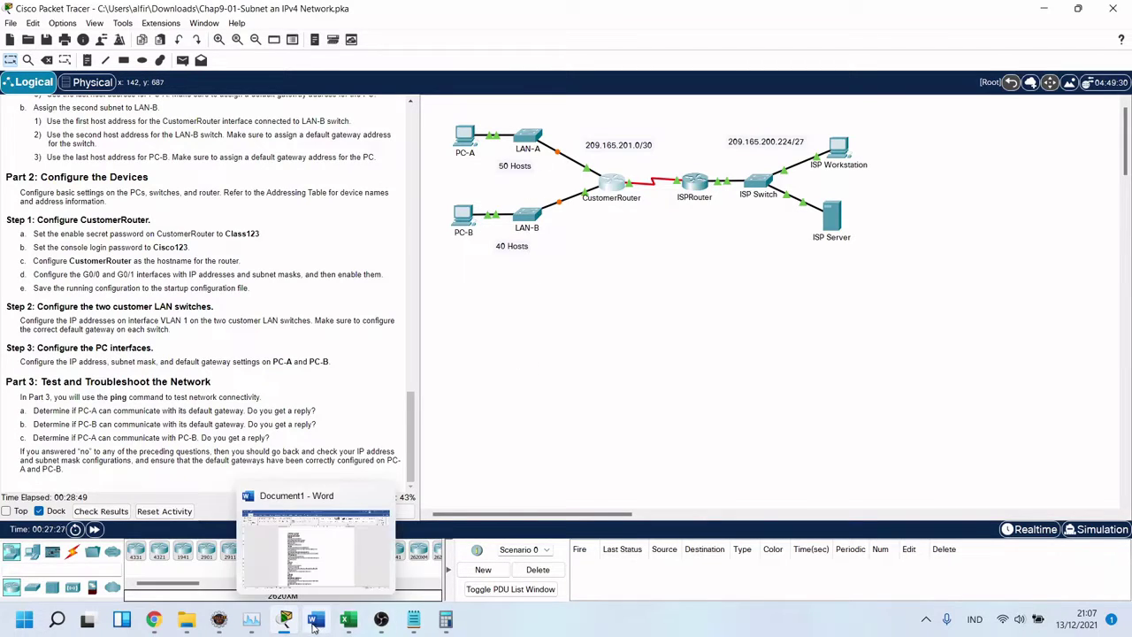
click(357, 581)
scroll(386, 358, down, 2)
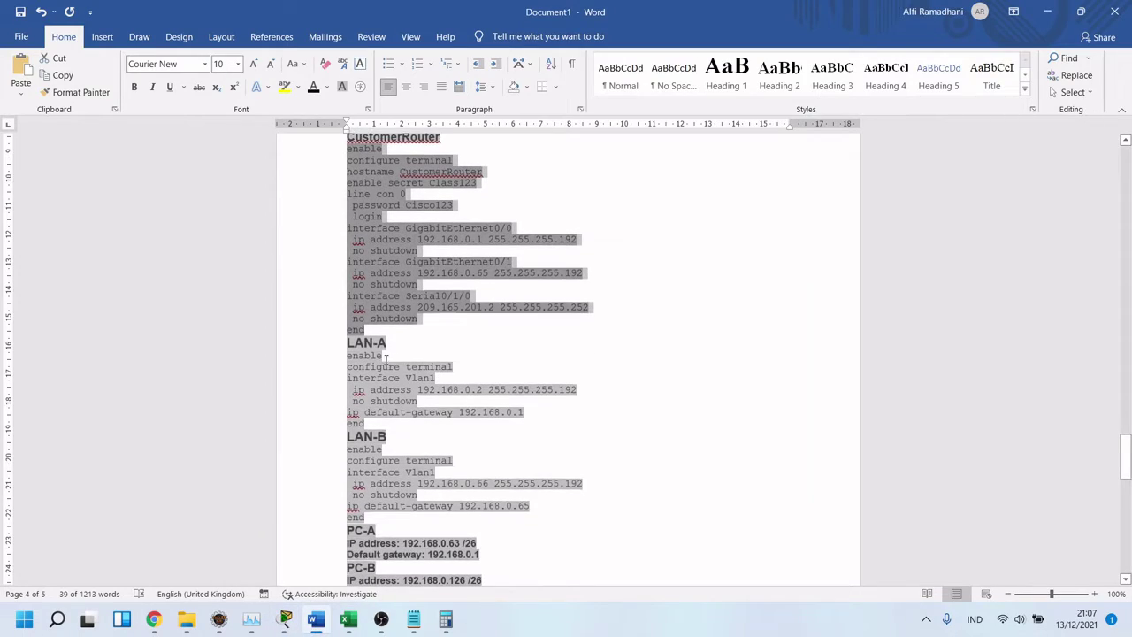
scroll(374, 378, down, 2)
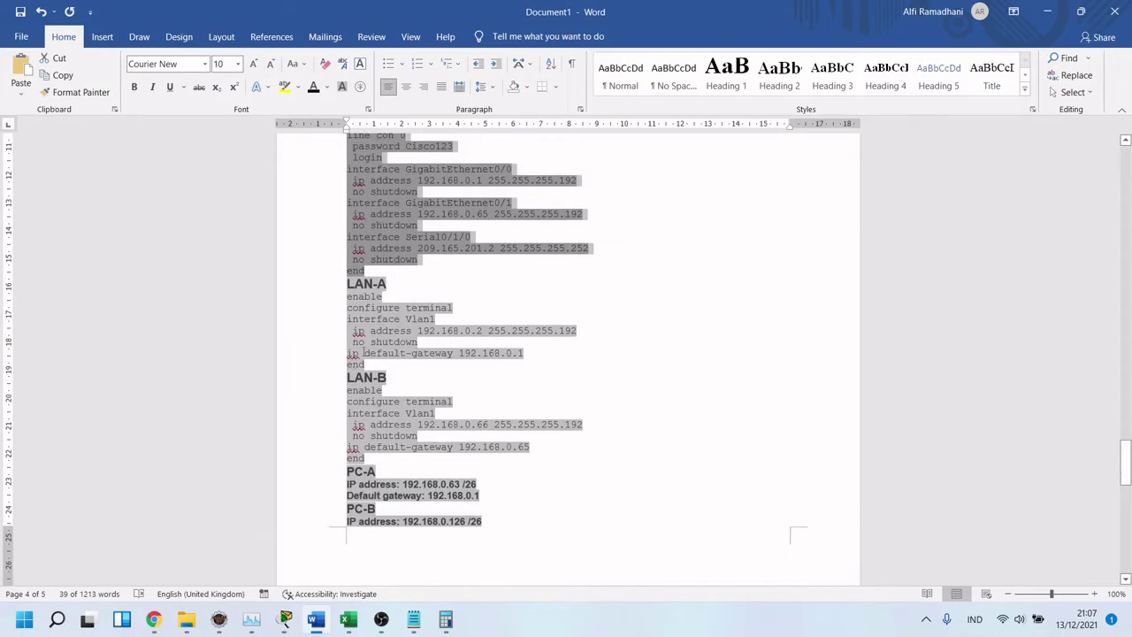
click(349, 298)
shift+click(362, 362)
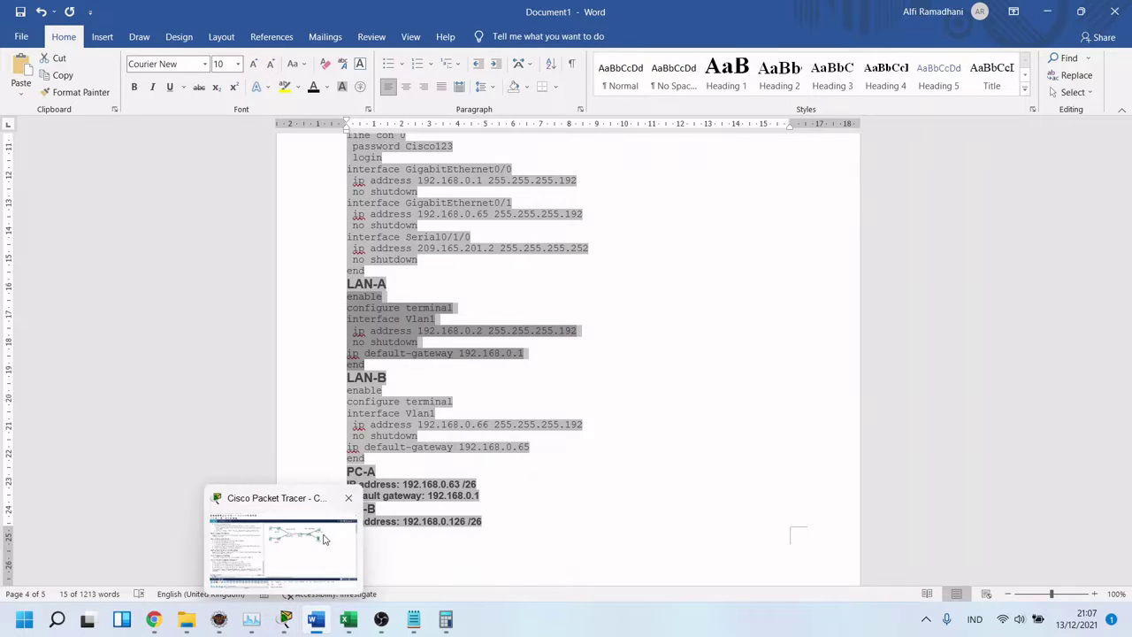
Run the copied commands in LAN-A's CLI in Packet Tracer, setting Vlan1 to 192.168.0.2 255.255.255.192 and the default gateway to 192.168.0.1.
click(284, 620)
click(529, 142)
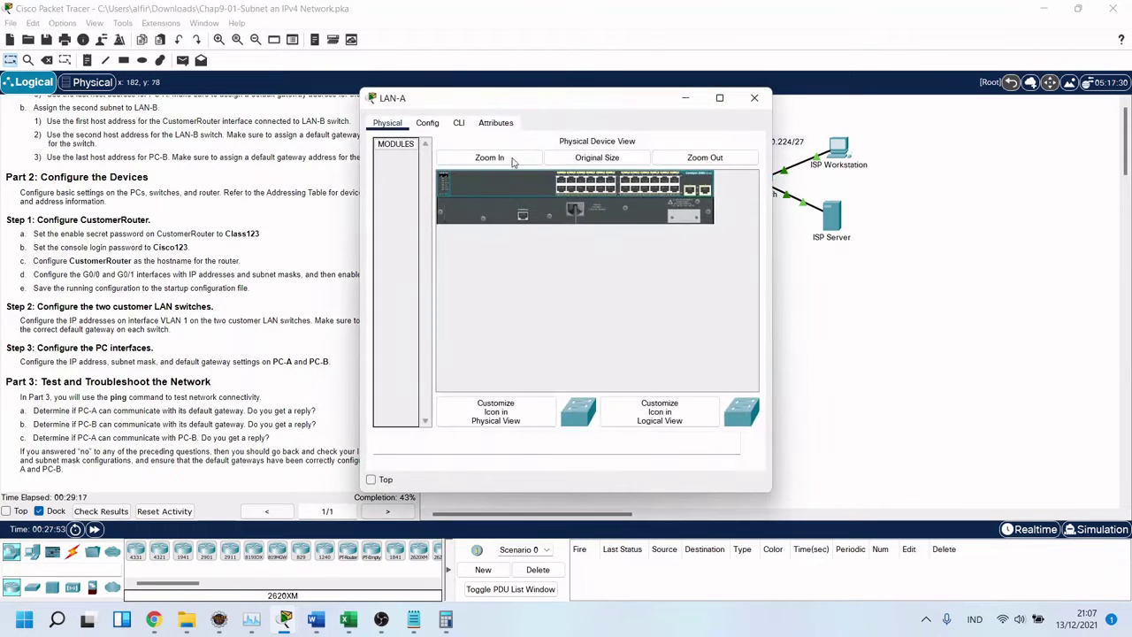
click(460, 124)
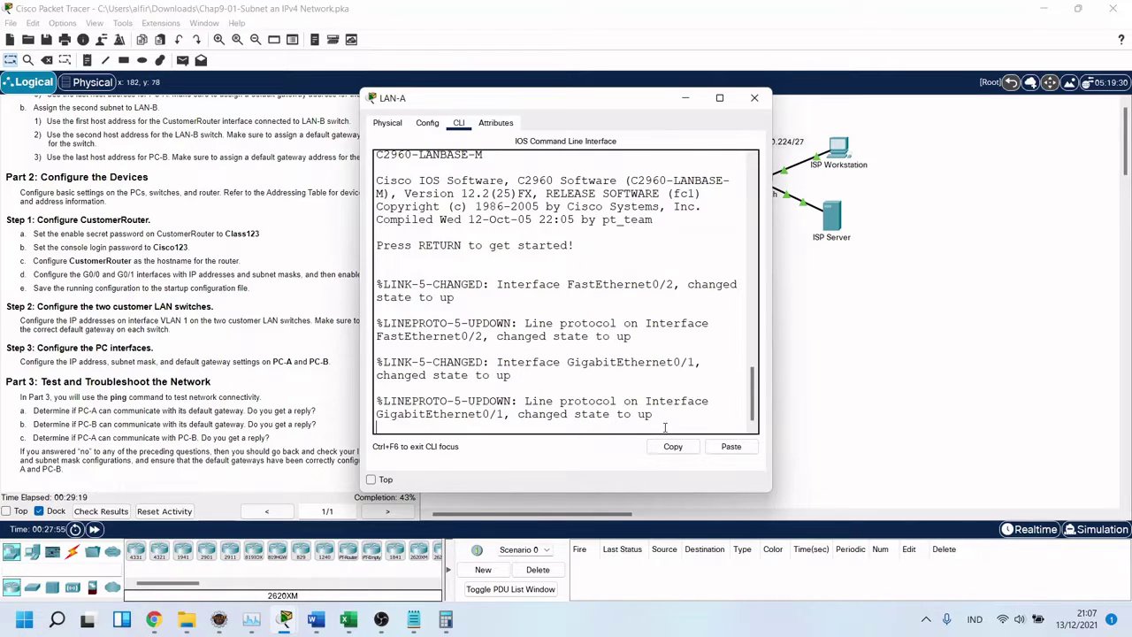
key(Return)
key(Return)
key(Return)
right_click(642, 408)
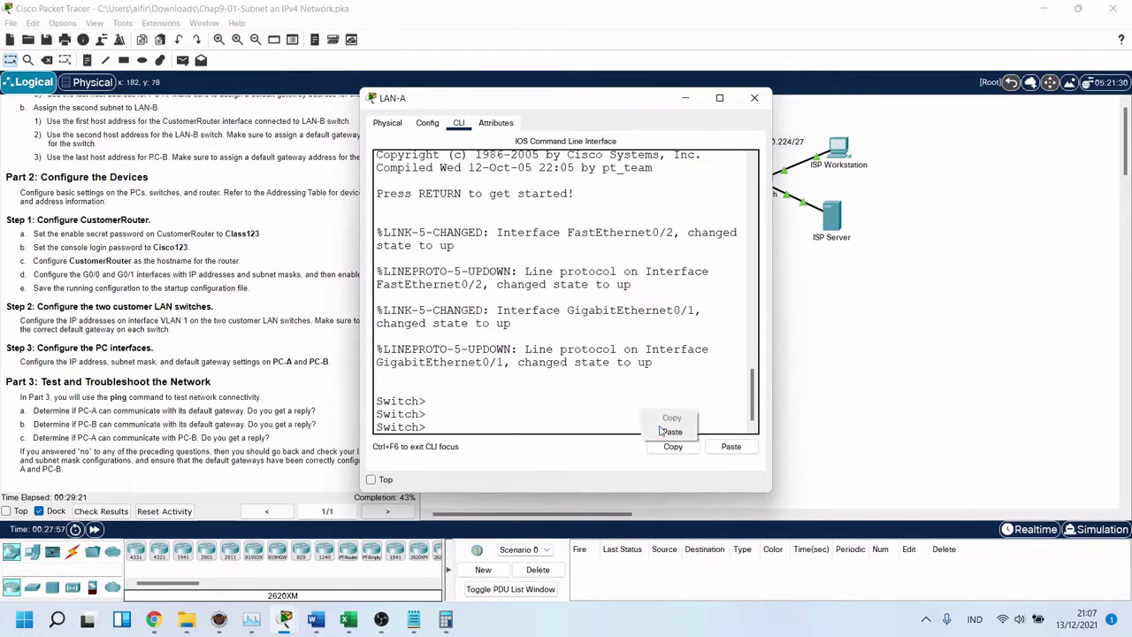
click(669, 437)
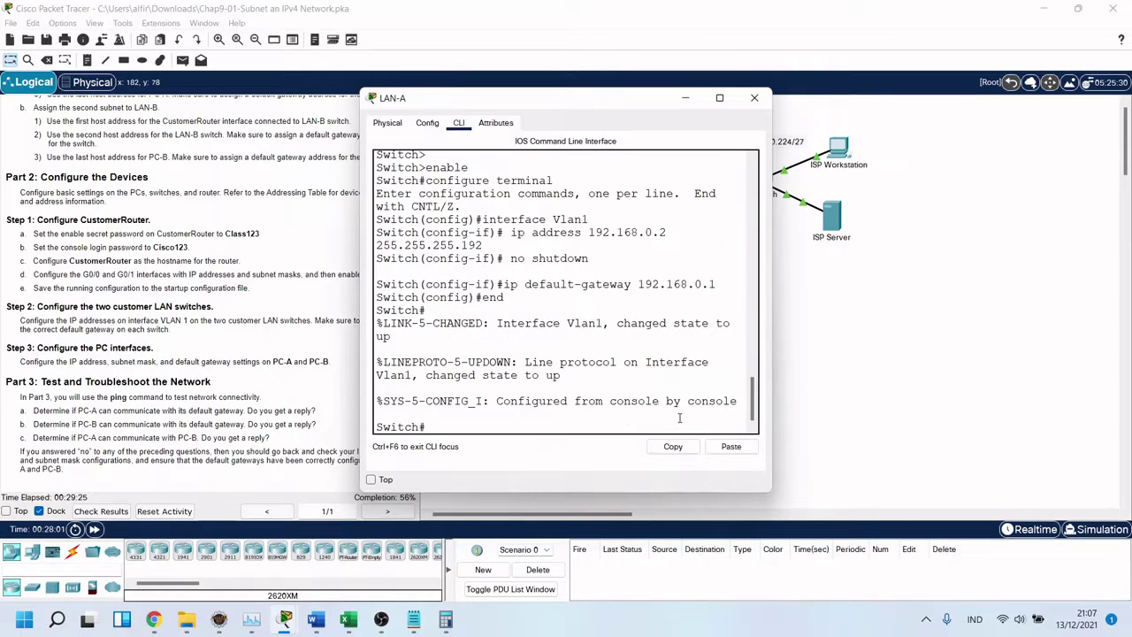
click(757, 99)
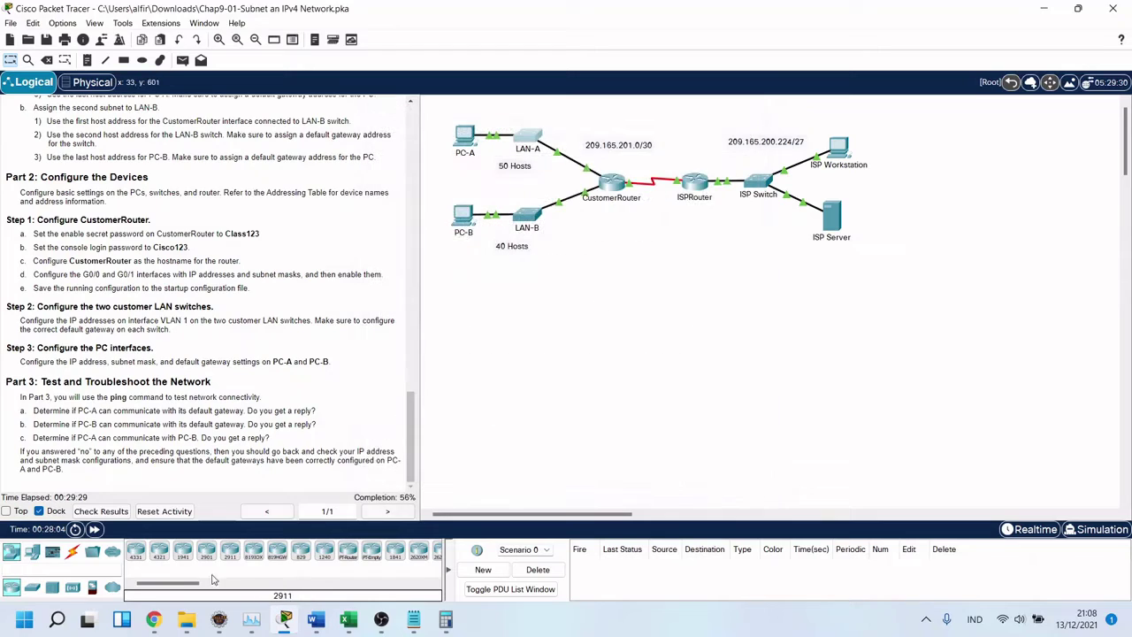
mouse_move(217, 625)
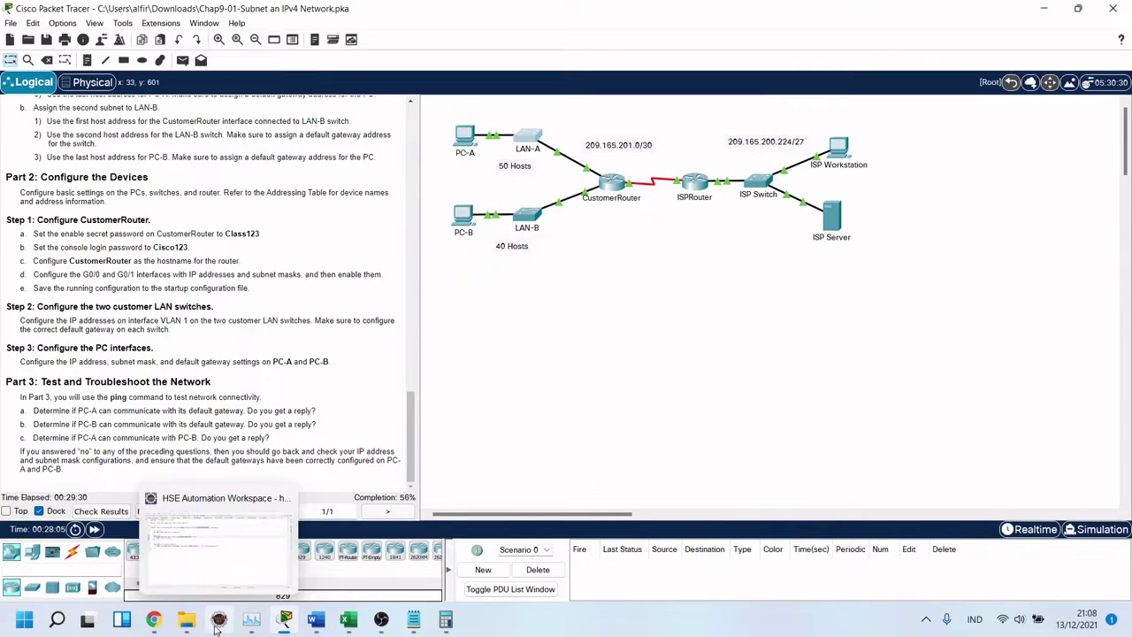
Copy the LAN-B switch commands, from enable to end, from the Word document and return to Packet Tracer.
click(315, 620)
click(348, 390)
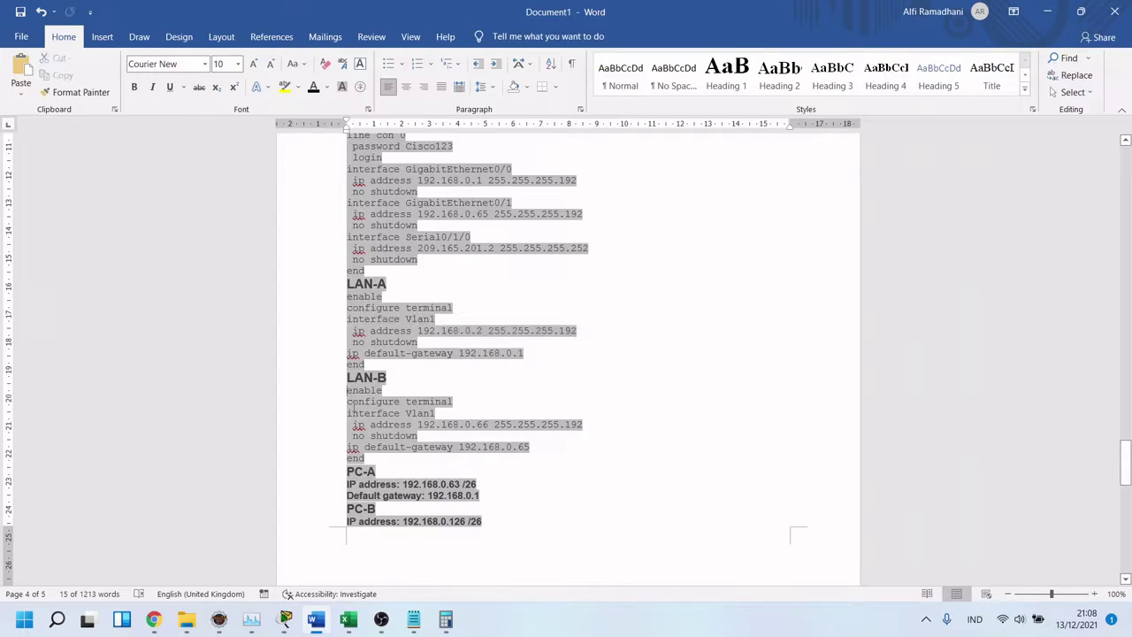
shift+click(447, 450)
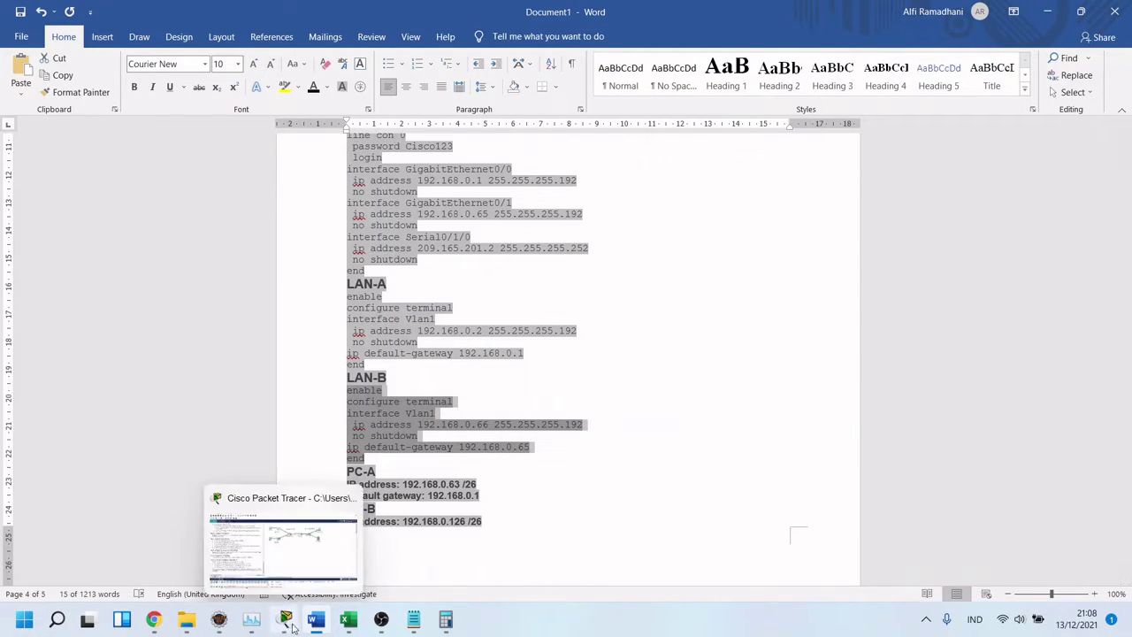
mouse_move(307, 627)
click(263, 532)
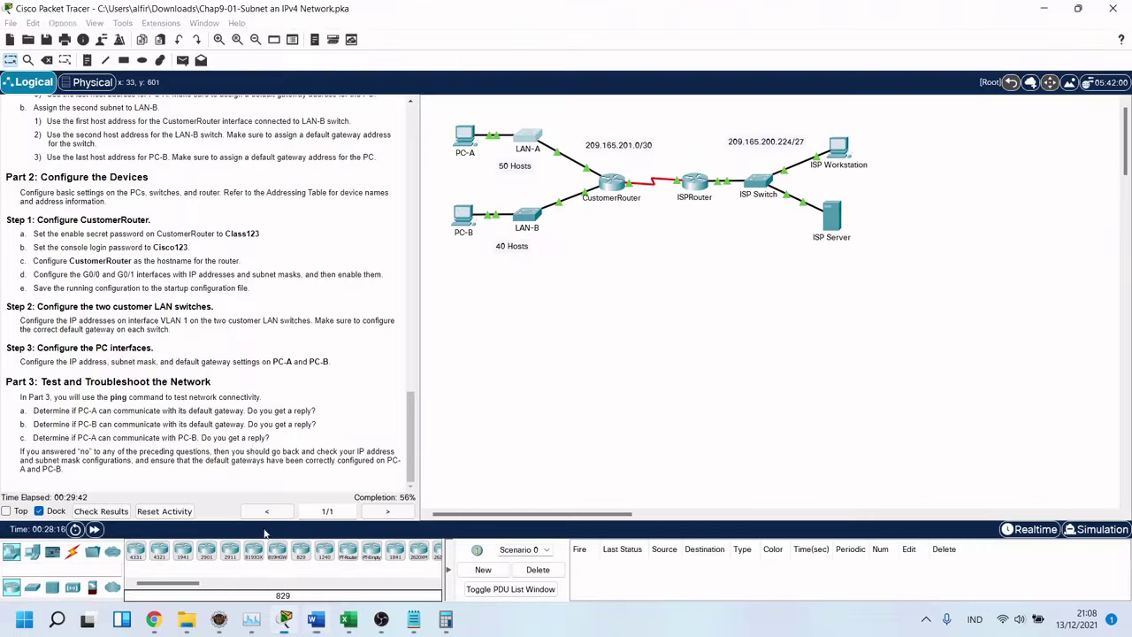
Run the copied commands in LAN-B's CLI, setting Vlan1 to 192.168.0.66 255.255.255.192 and the default gateway to 192.168.0.65.
click(526, 217)
click(459, 124)
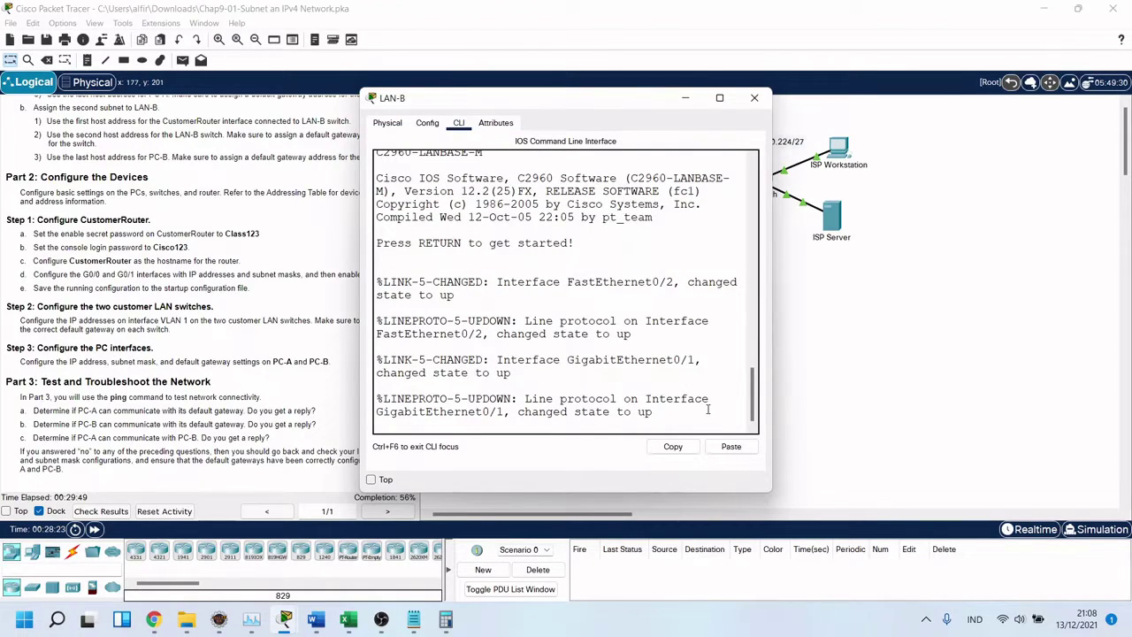
key(Return)
key(Return)
key(Return)
right_click(708, 409)
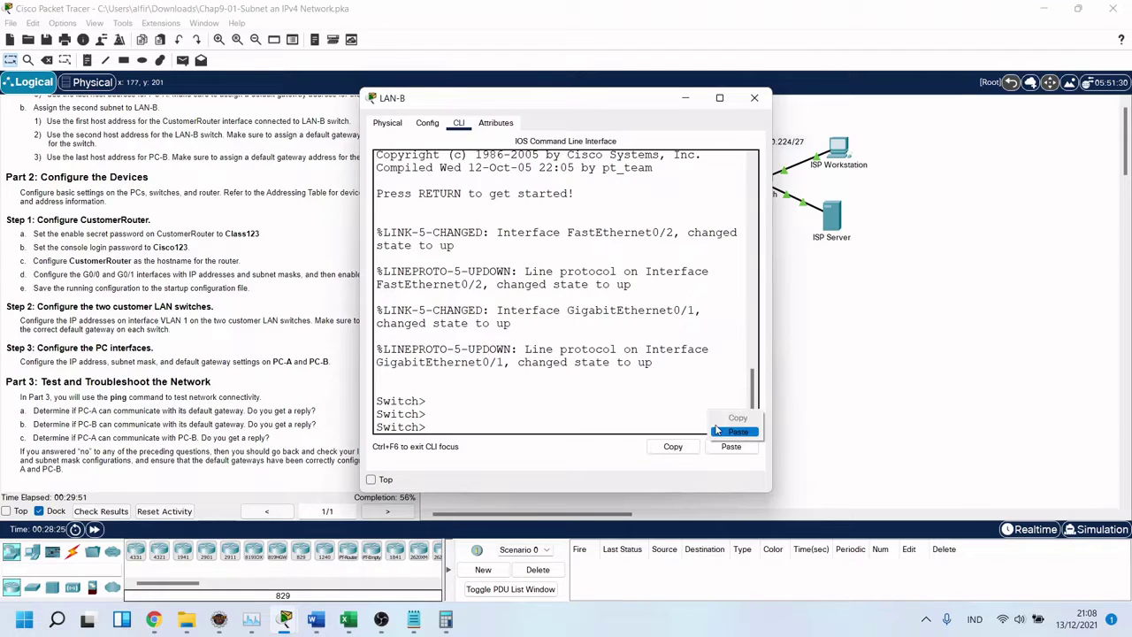
click(717, 428)
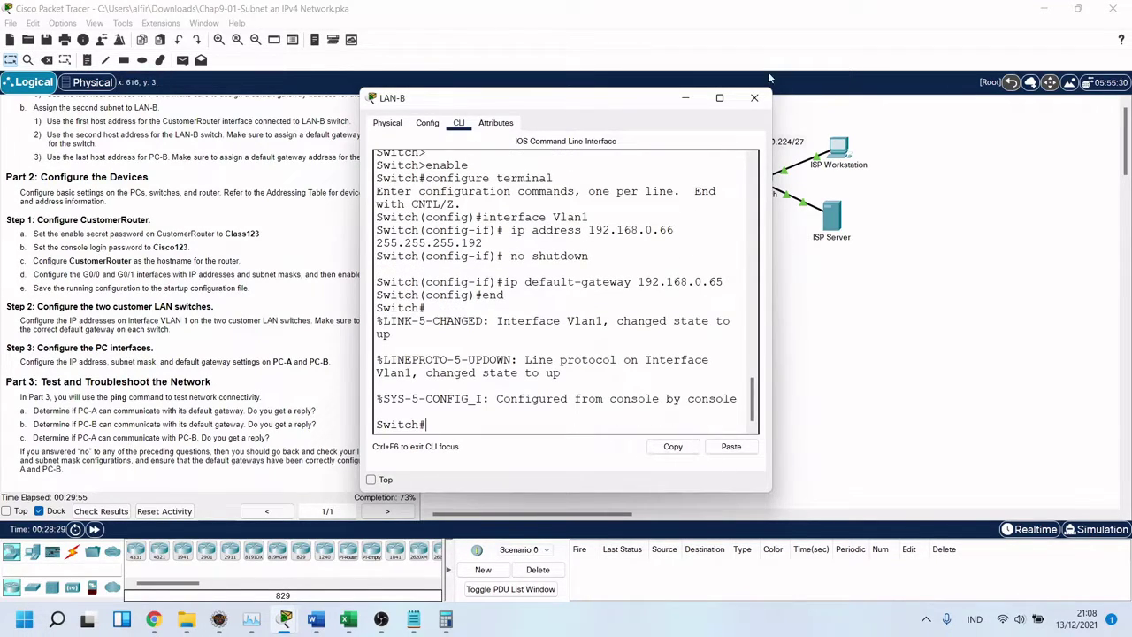
click(754, 97)
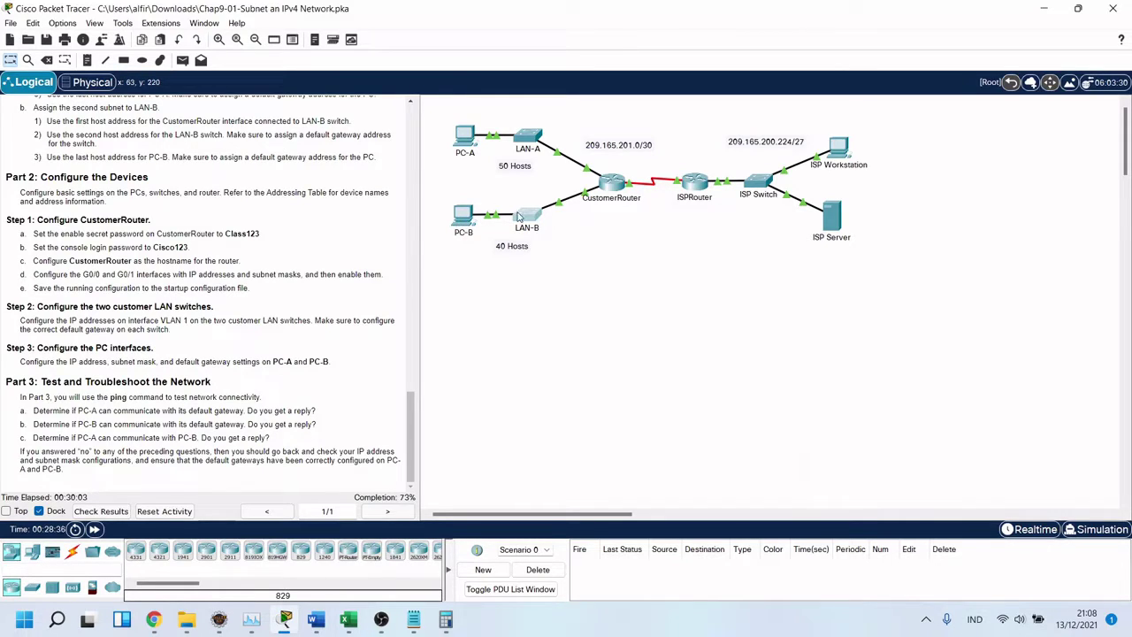
Set PC-A's static IPv4 address to 192.168.0.62, subnet mask to 255.255.255.192 and default gateway to 192.168.0.2.
click(467, 136)
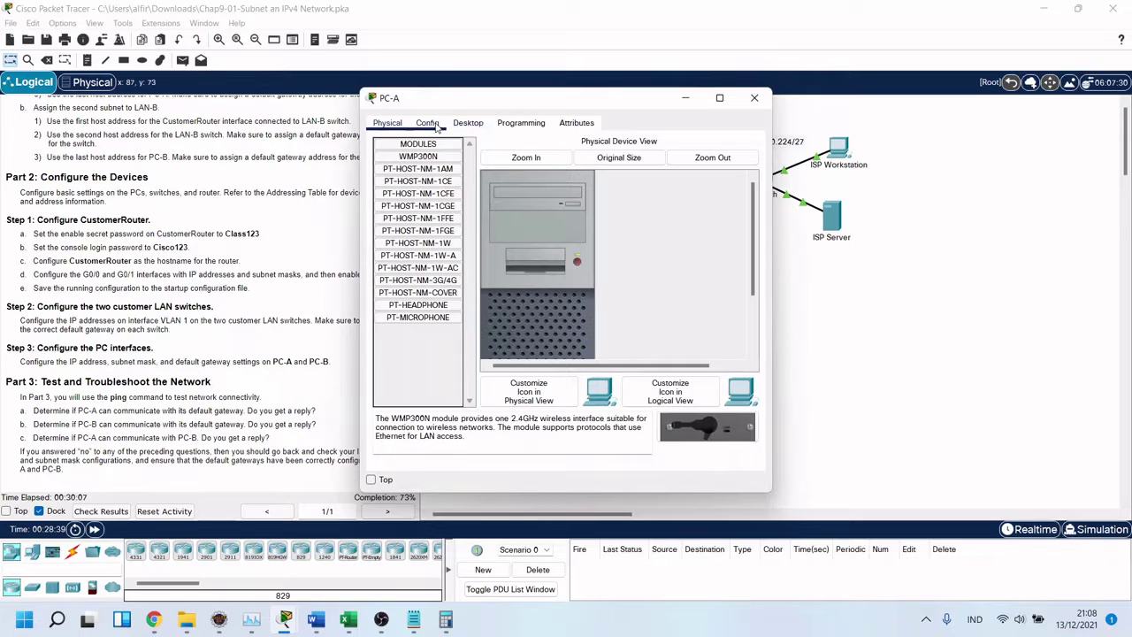
click(469, 123)
click(414, 170)
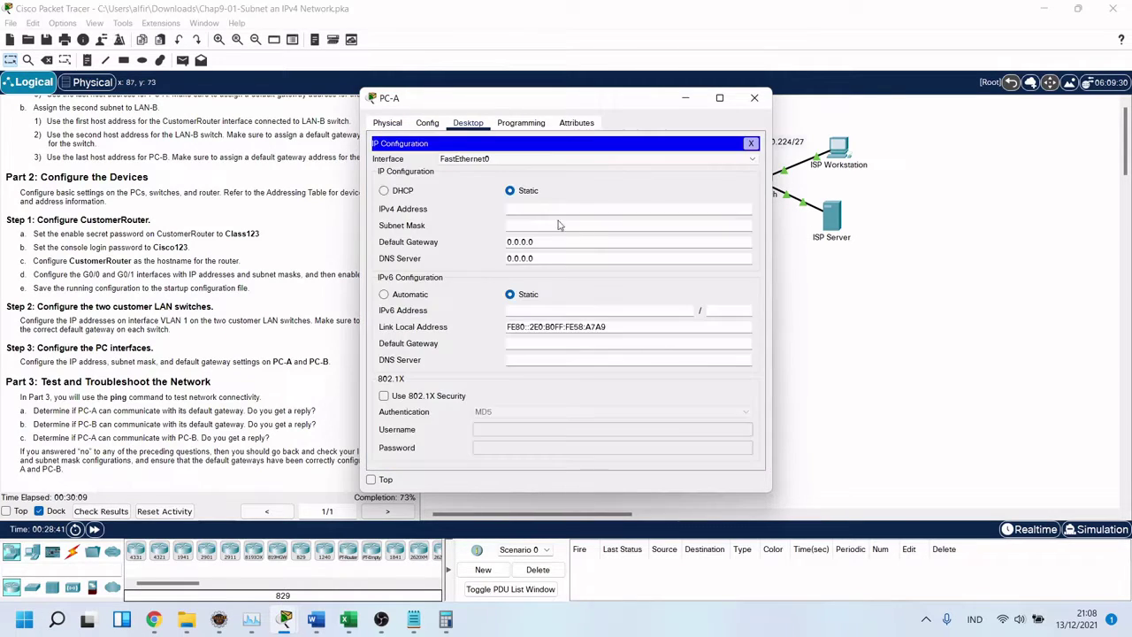
text(1)
click(575, 207)
text(192.168.0.62)
click(582, 225)
text(192)
double_click(509, 247)
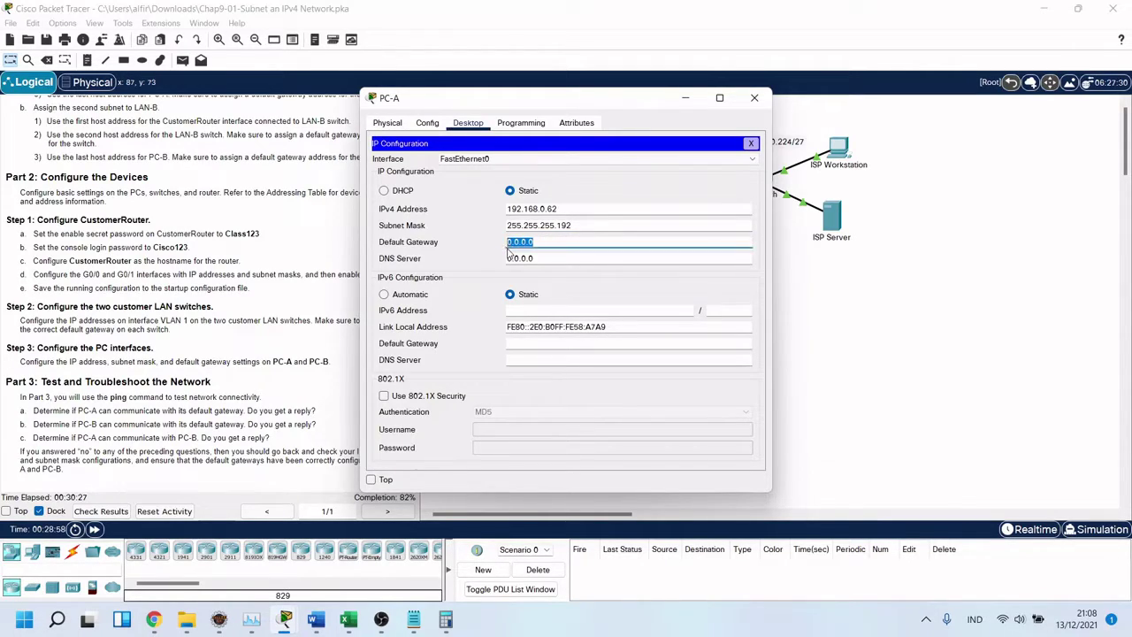
text(192.168.0.2)
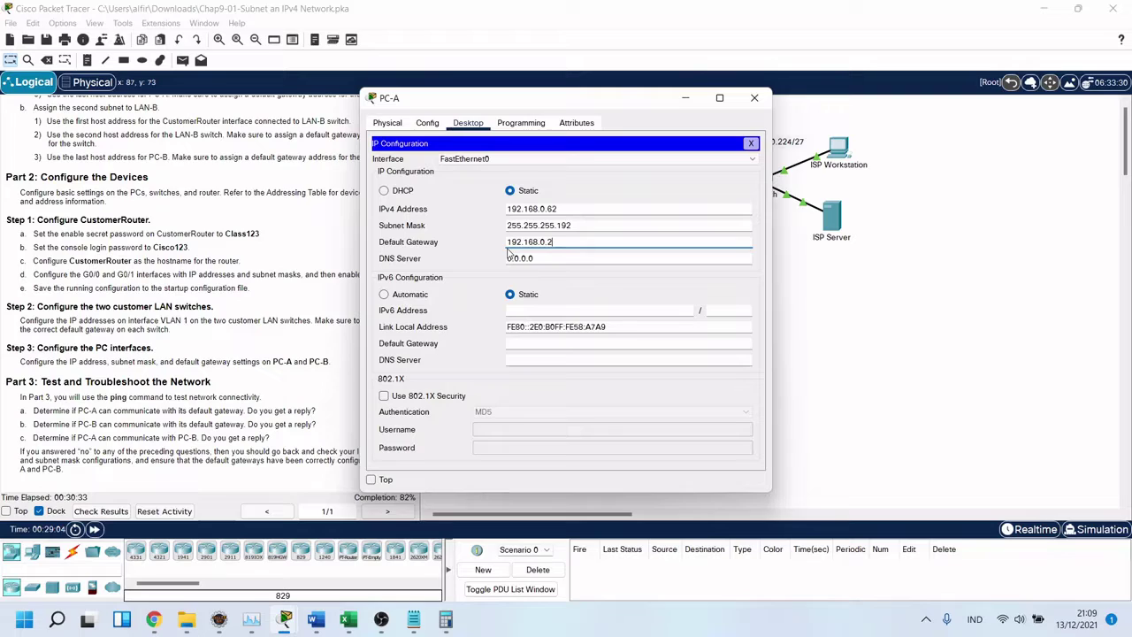
click(751, 143)
click(755, 98)
Open the IP Configuration of PC-B.
click(463, 215)
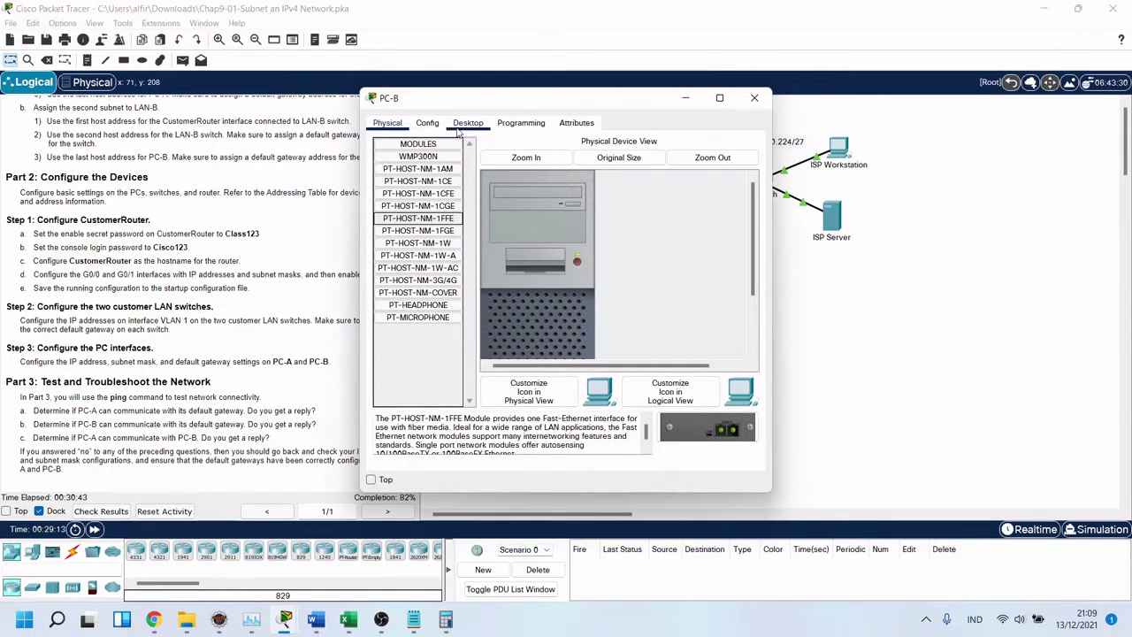
click(468, 122)
click(428, 170)
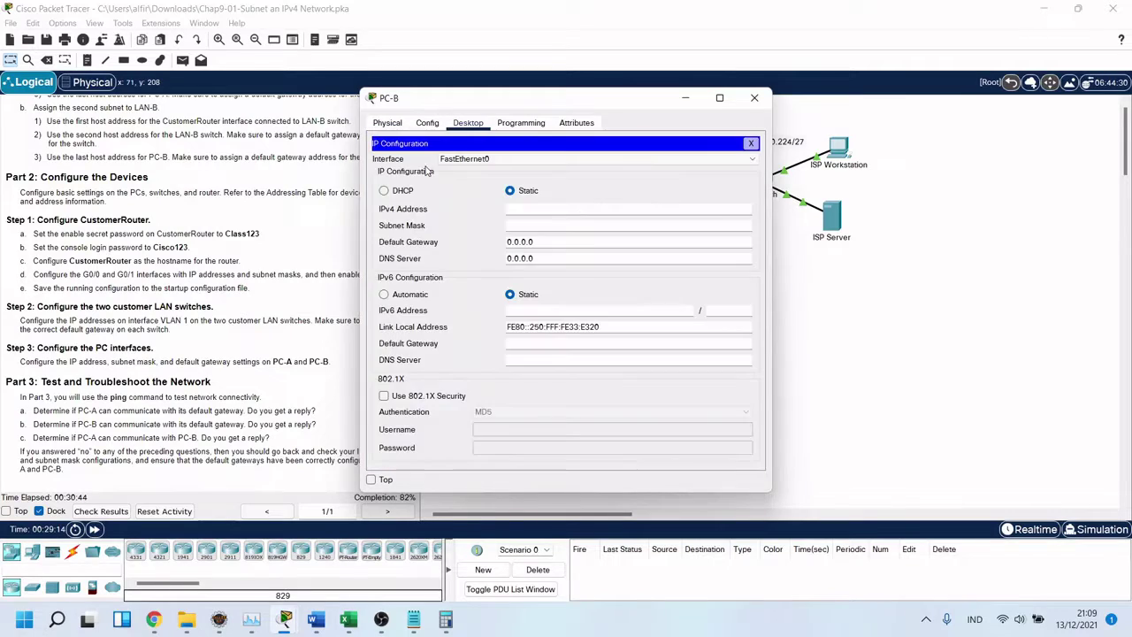
Try to assign PC-B the IPv4 address 192.168.0.128 with subnet mask 255.255.255.192.
click(510, 209)
text(192.168.0.128)
click(525, 225)
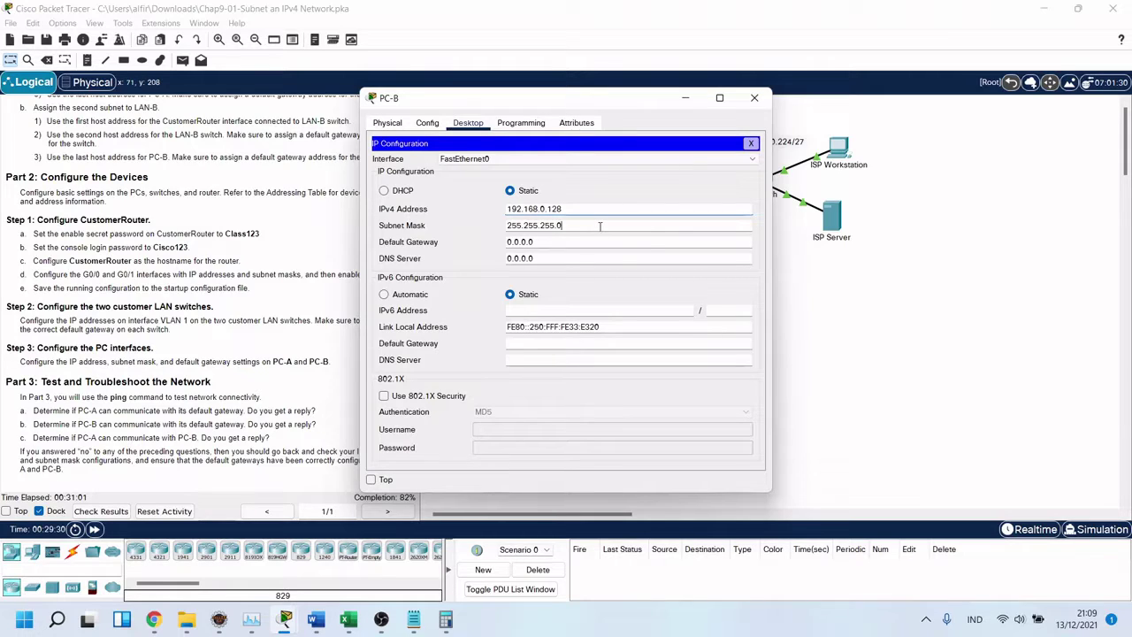
key(BackSpace)
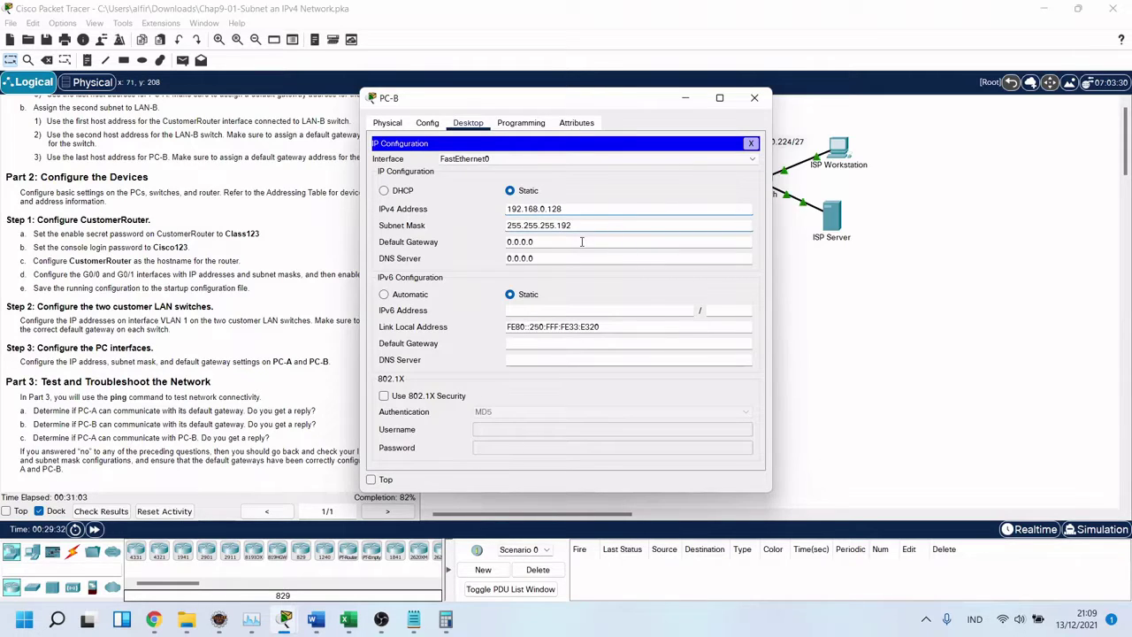
click(582, 244)
click(648, 257)
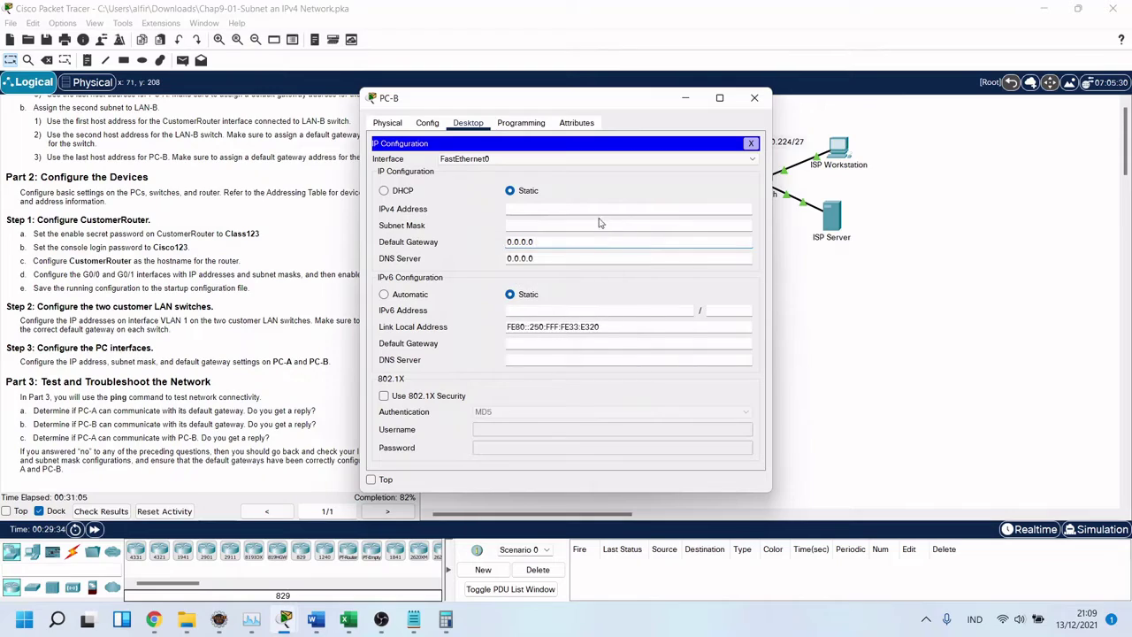
Set PC-B's IPv4 address to 192.168.0.126 and its subnet mask to 255.255.255.192.
text(192.168.)
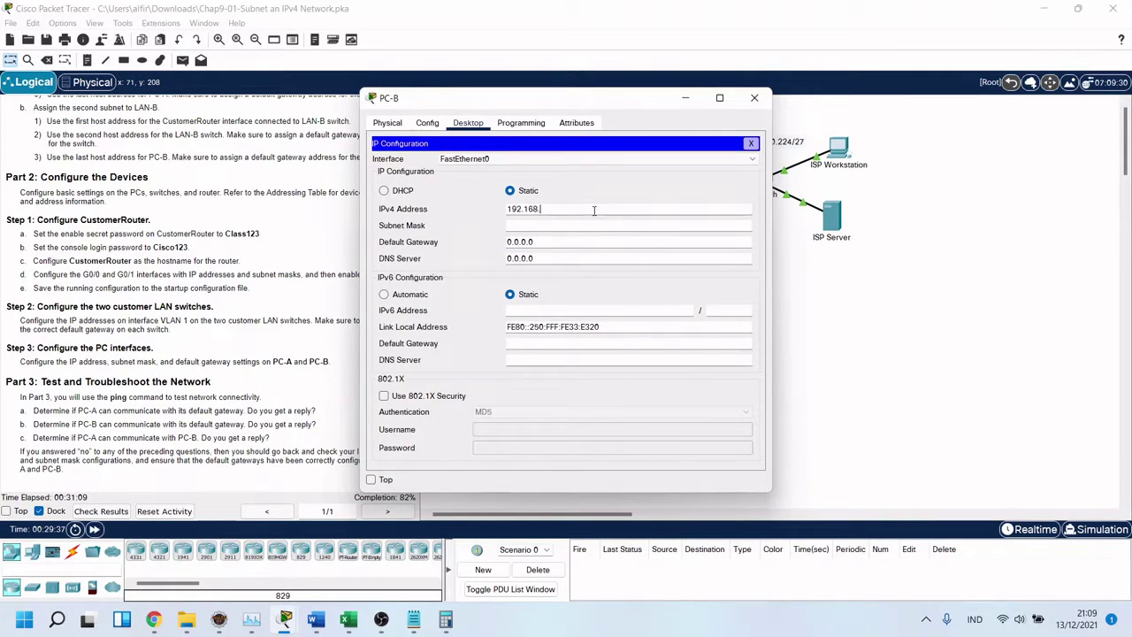
text(0.126)
click(590, 224)
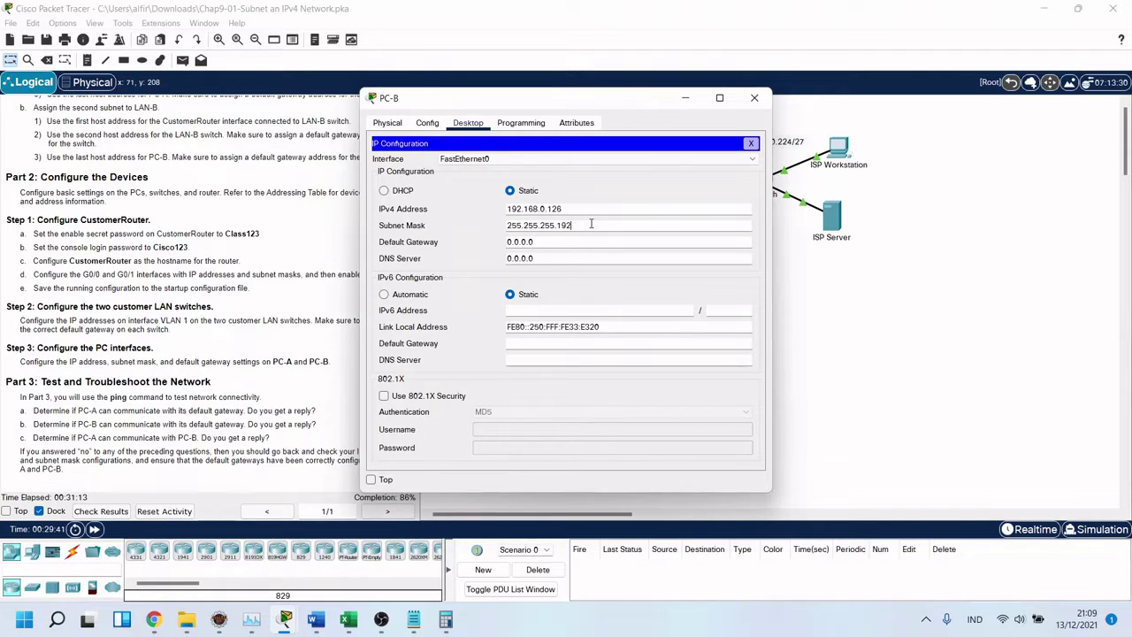
Check the LAN B row in the ip-calc Excel workbook and set PC-B's default gateway to 192.168.0.66.
click(574, 237)
key(BackSpace)
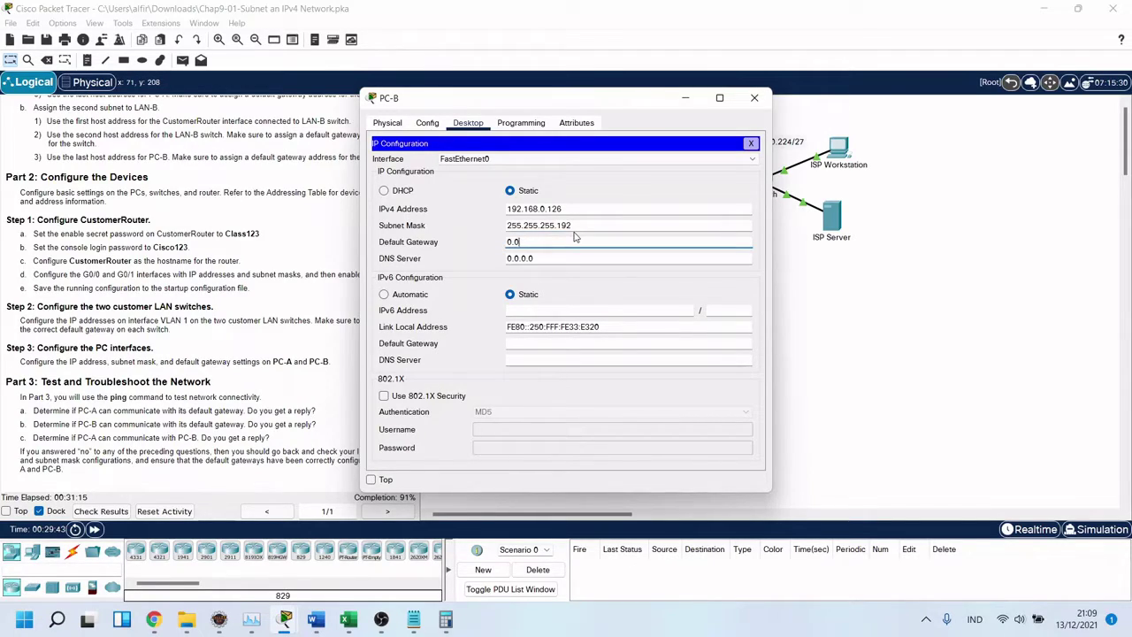
key(BackSpace)
key(BackSpace)
key(BackSpace)
text(192.1)
mouse_move(349, 627)
click(359, 553)
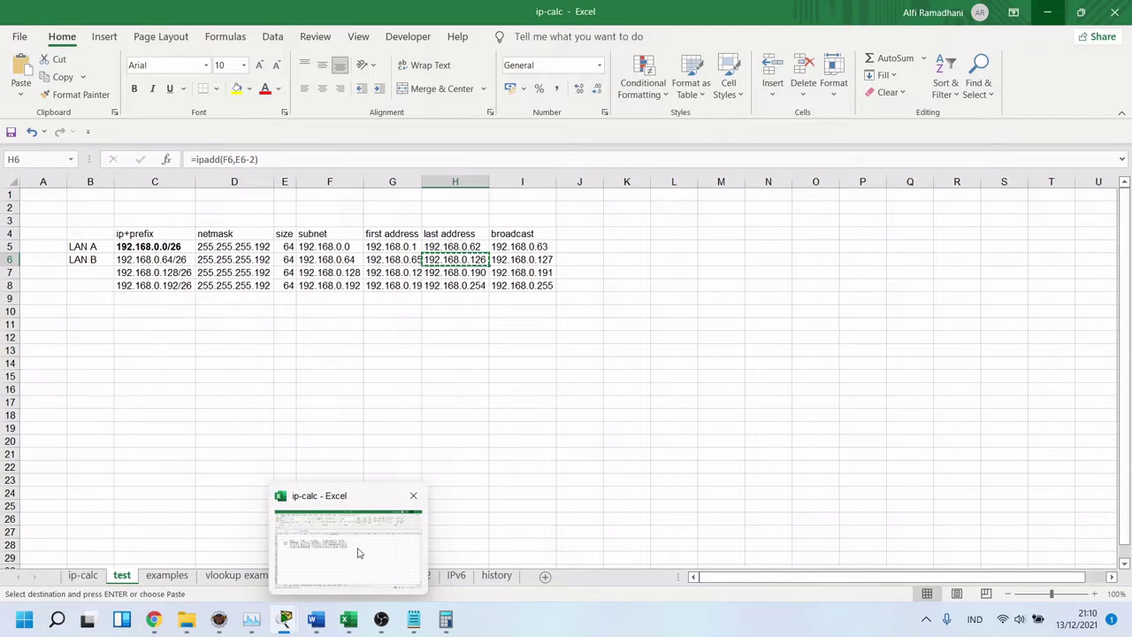
click(359, 552)
click(607, 241)
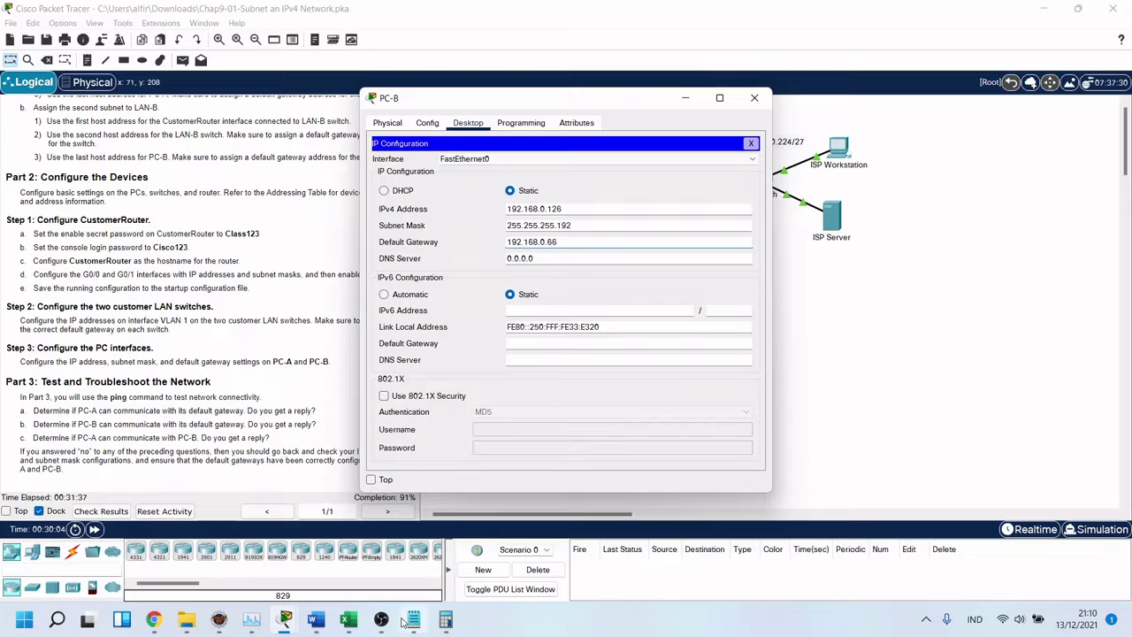
mouse_move(289, 625)
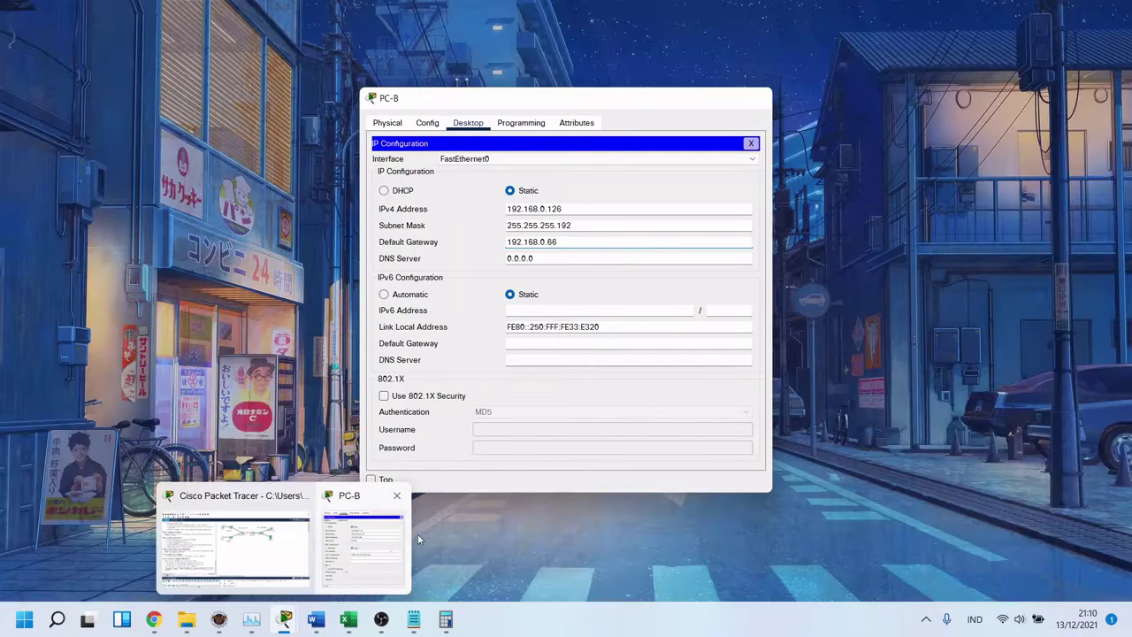
click(389, 540)
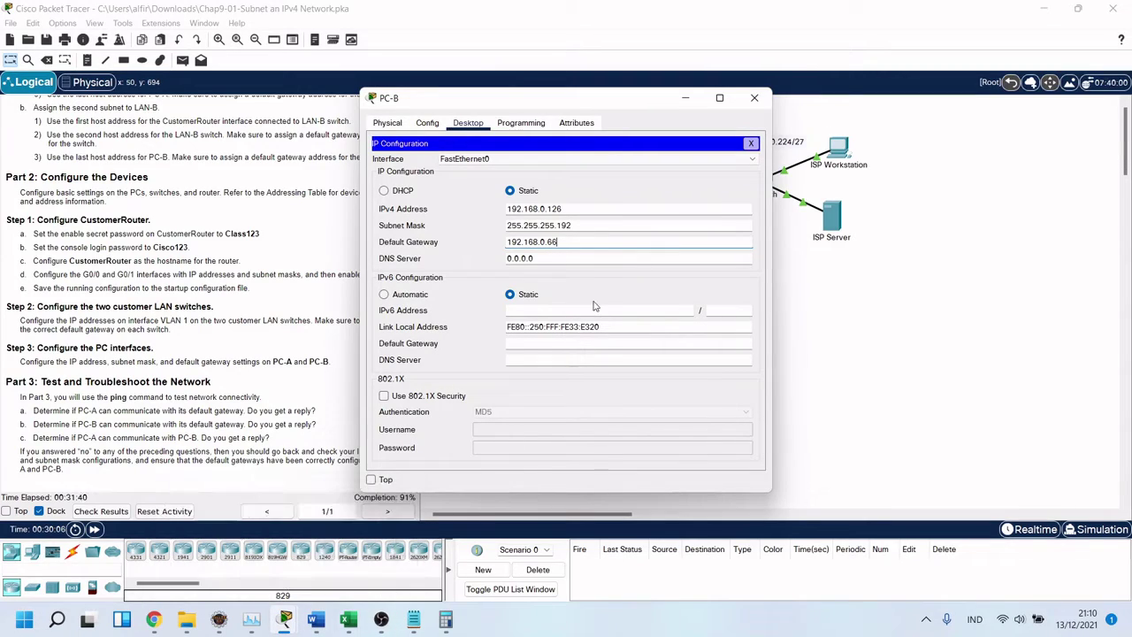
click(751, 143)
click(752, 99)
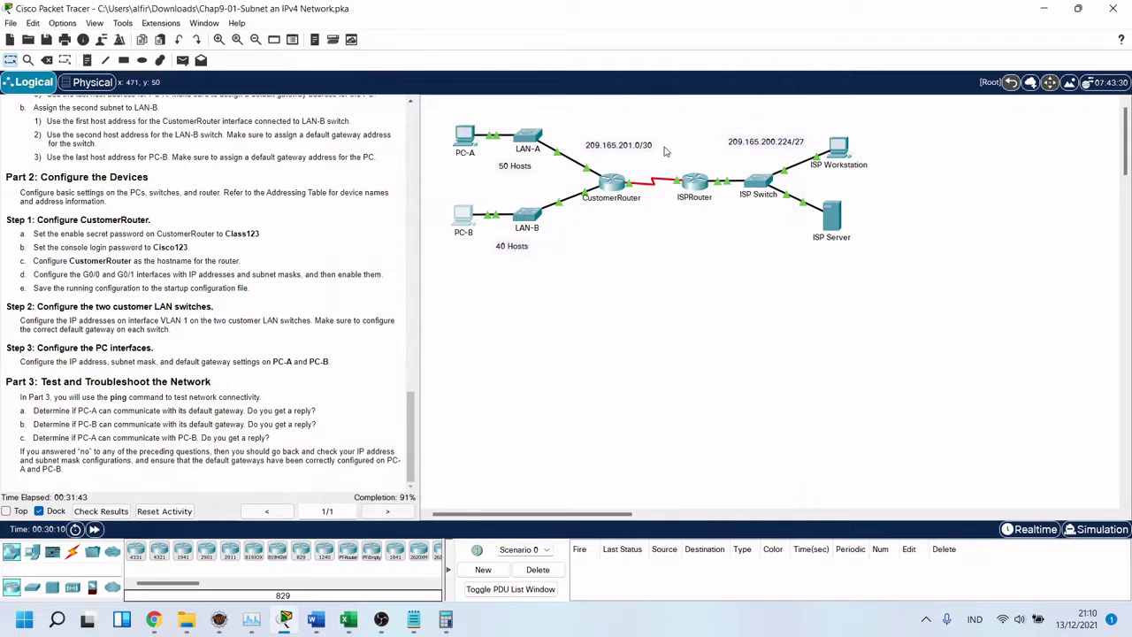
Review the addresses in LAN-B's CLI and test connectivity with a simple PDU from PC-A to PC-B.
click(534, 212)
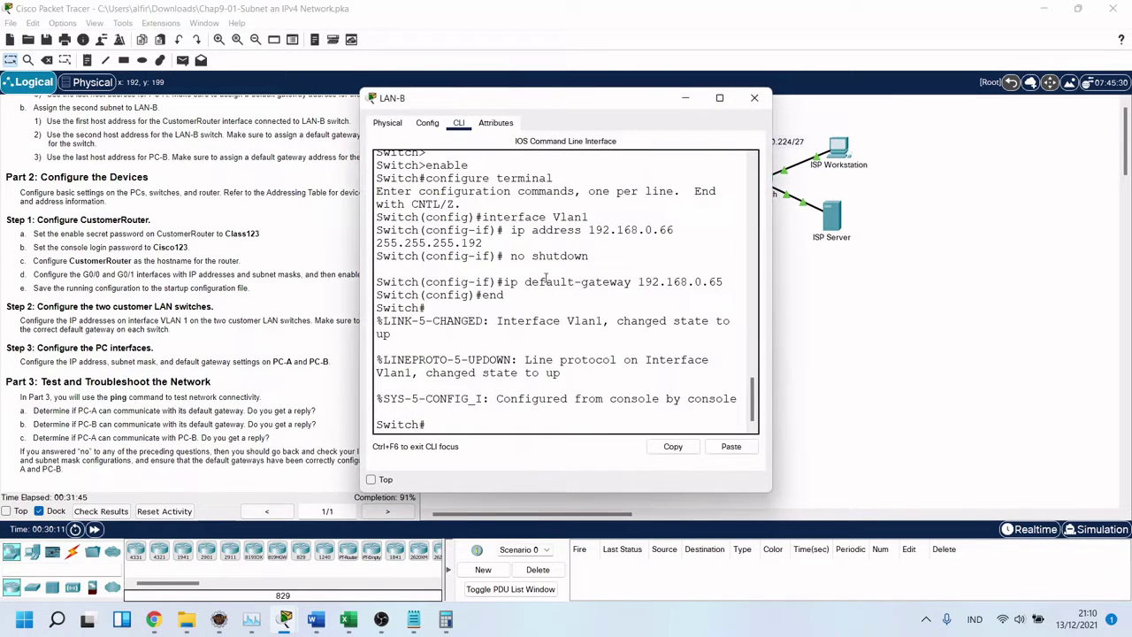
click(755, 98)
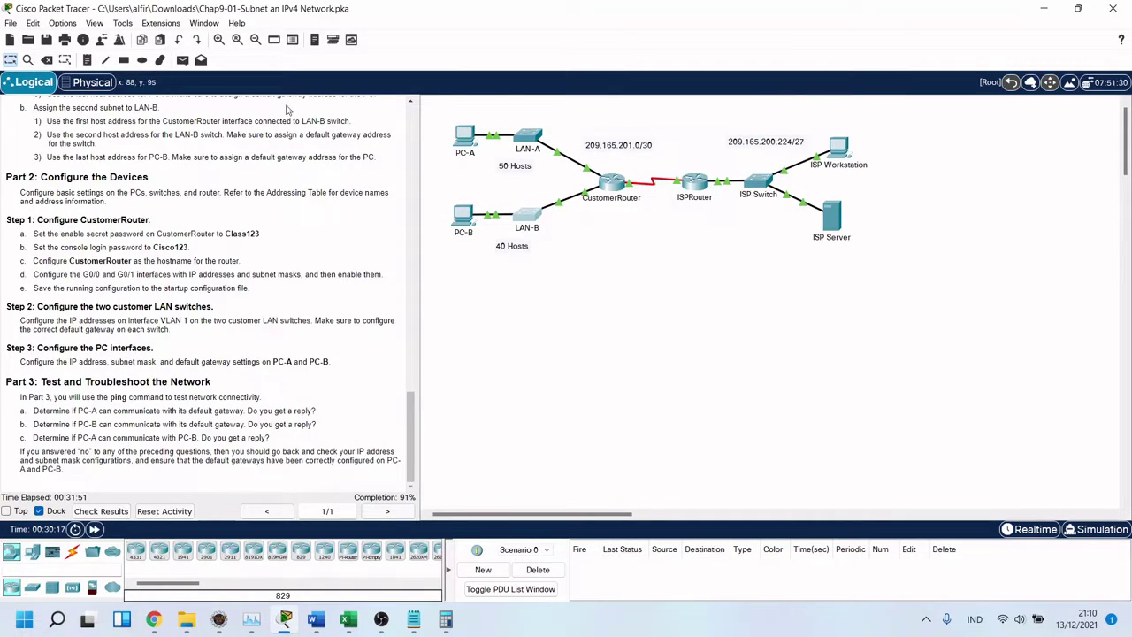
click(185, 62)
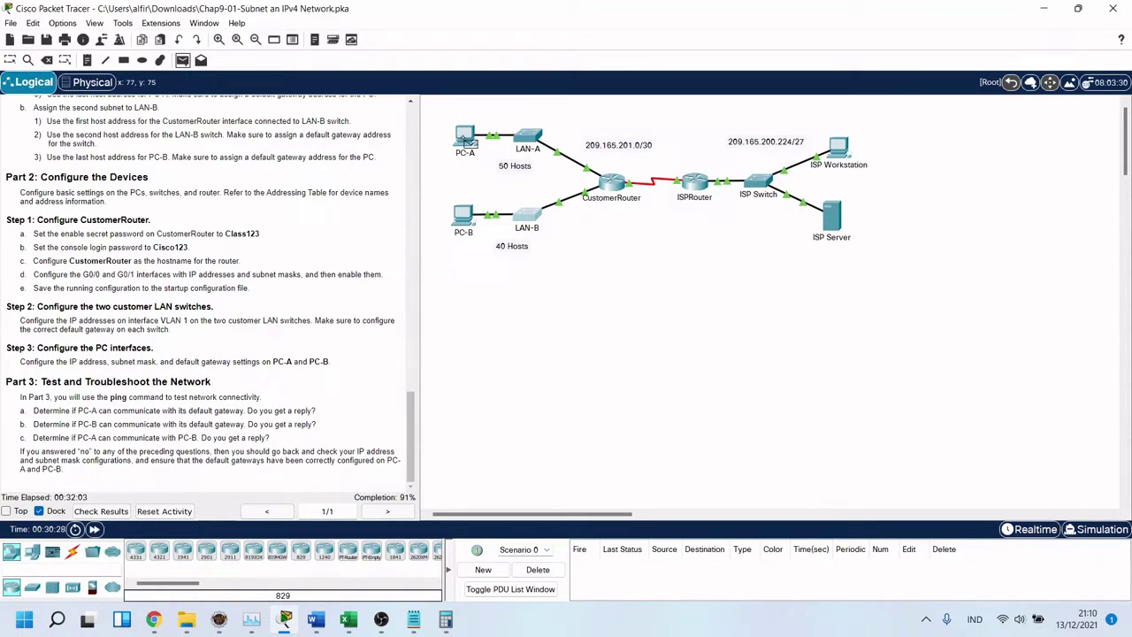
click(465, 140)
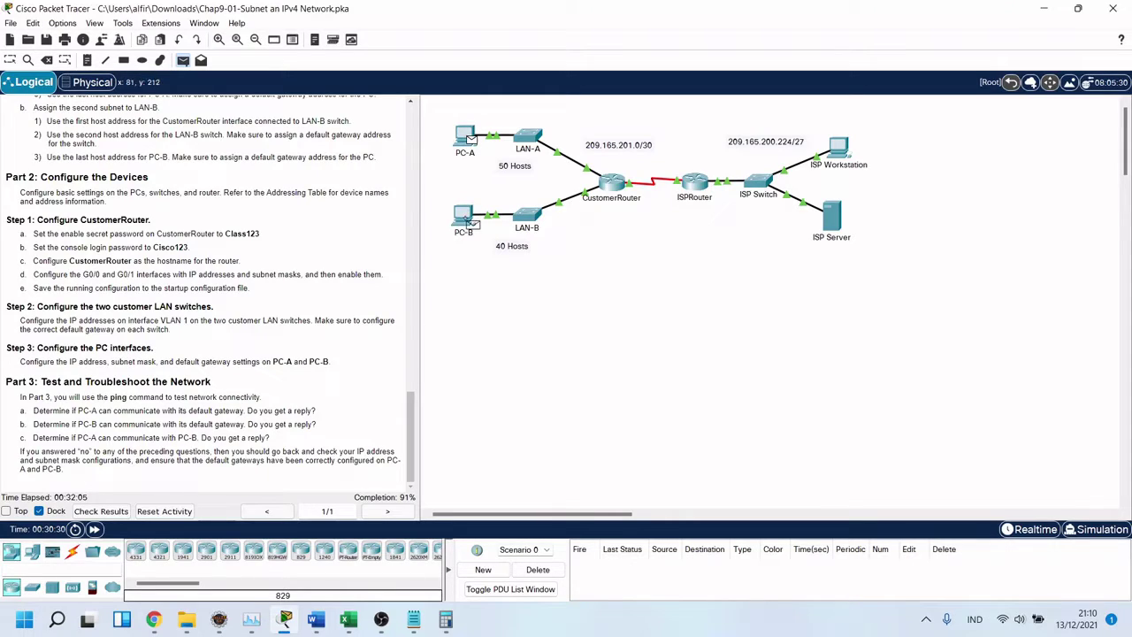
click(469, 217)
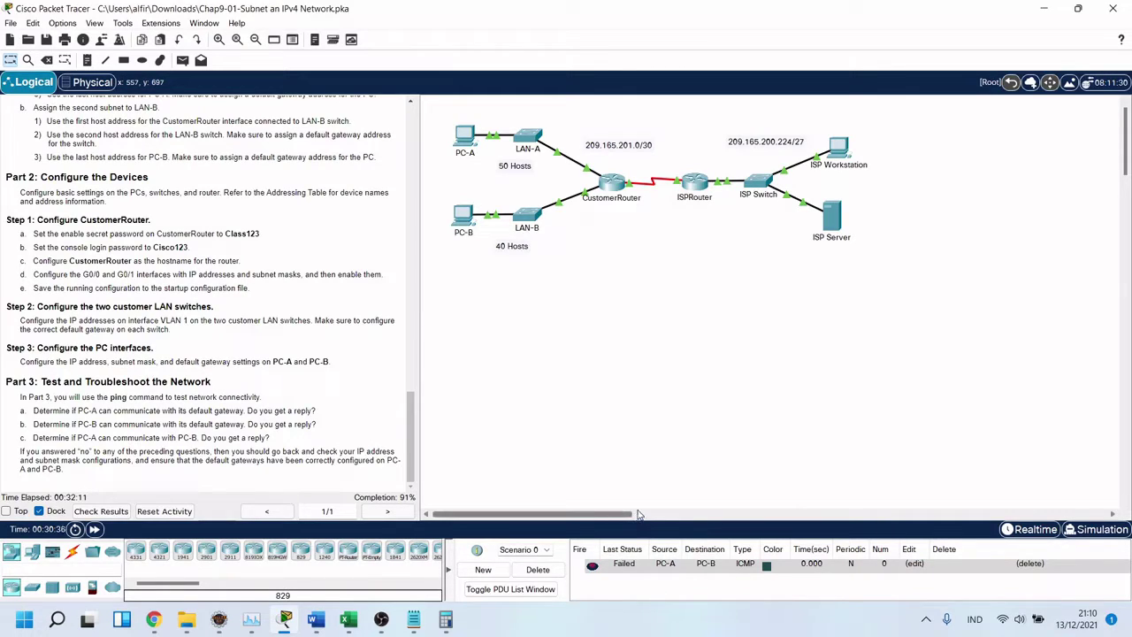
click(626, 569)
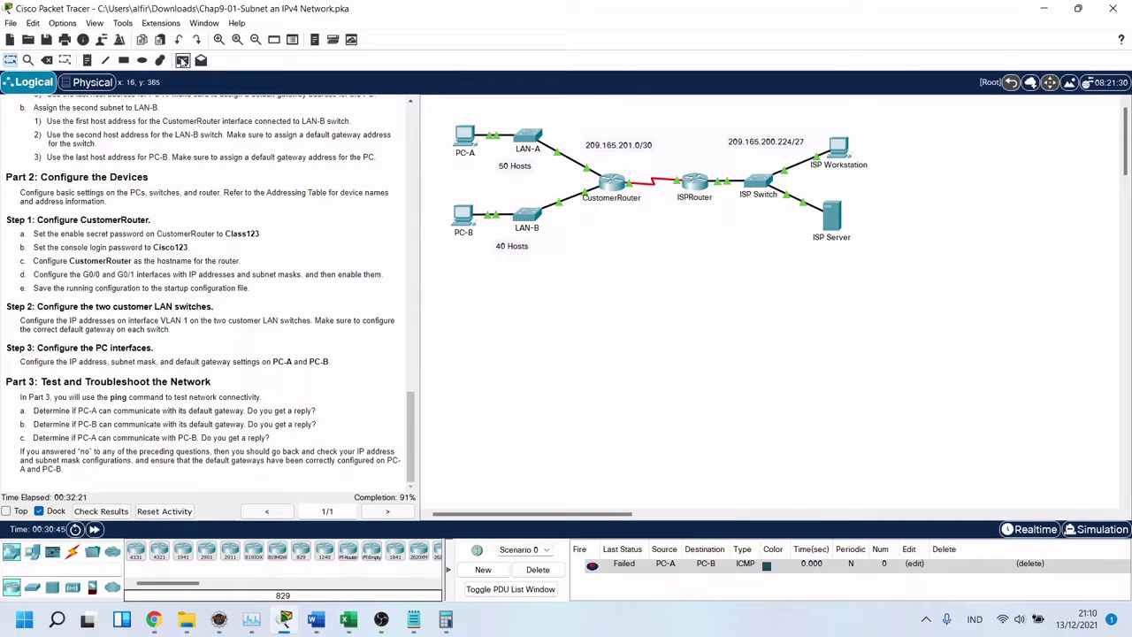
Send a second simple PDU from PC-A to PC-B and compare the status of both tests.
click(182, 60)
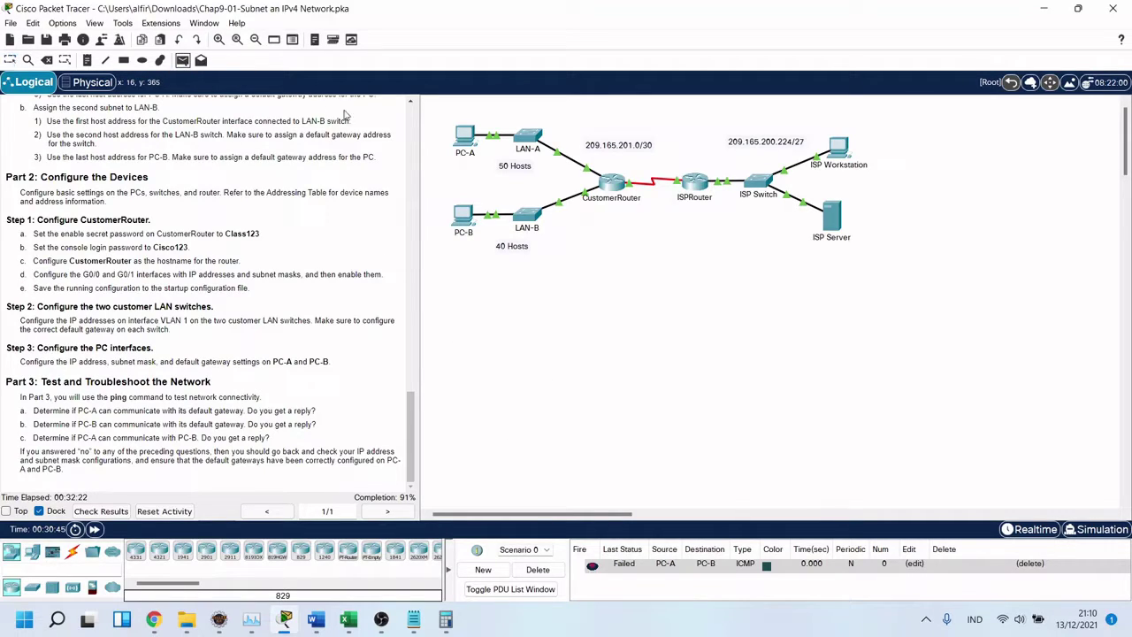
click(473, 137)
click(467, 221)
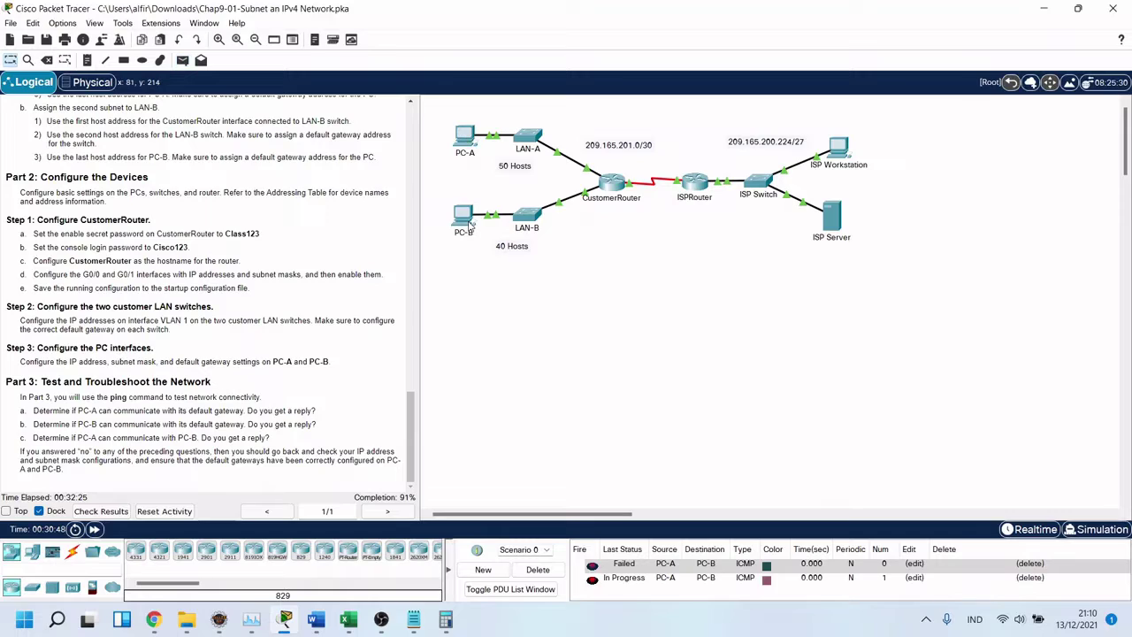
click(625, 577)
click(633, 566)
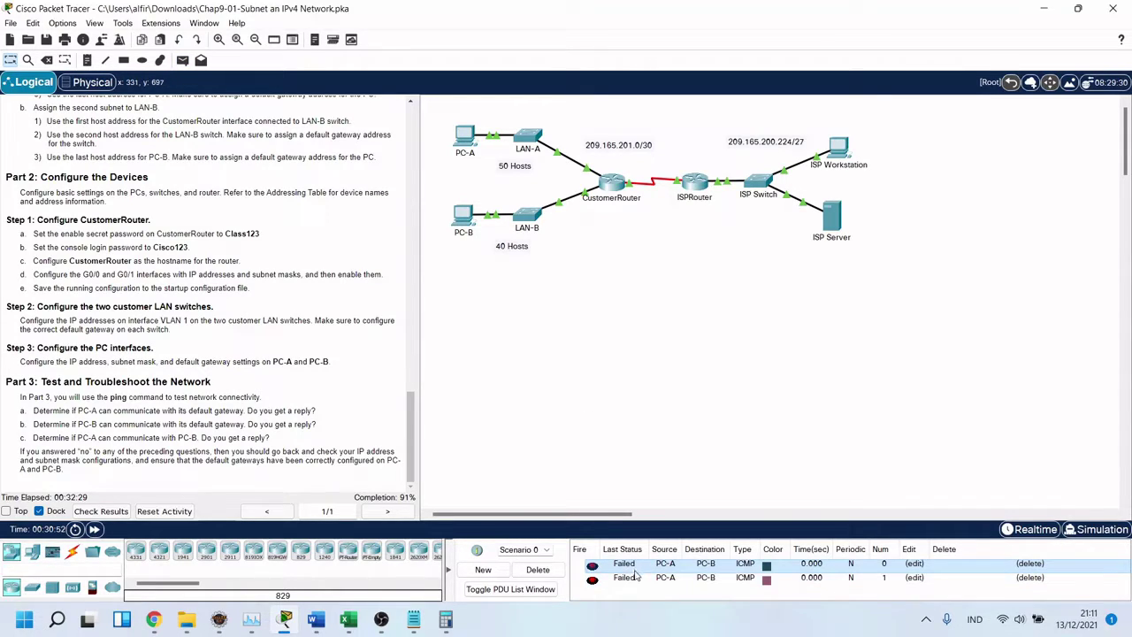
Review the IPv4 address, subnet mask and default gateway in the IP configuration of PC-B and PC-A.
click(466, 218)
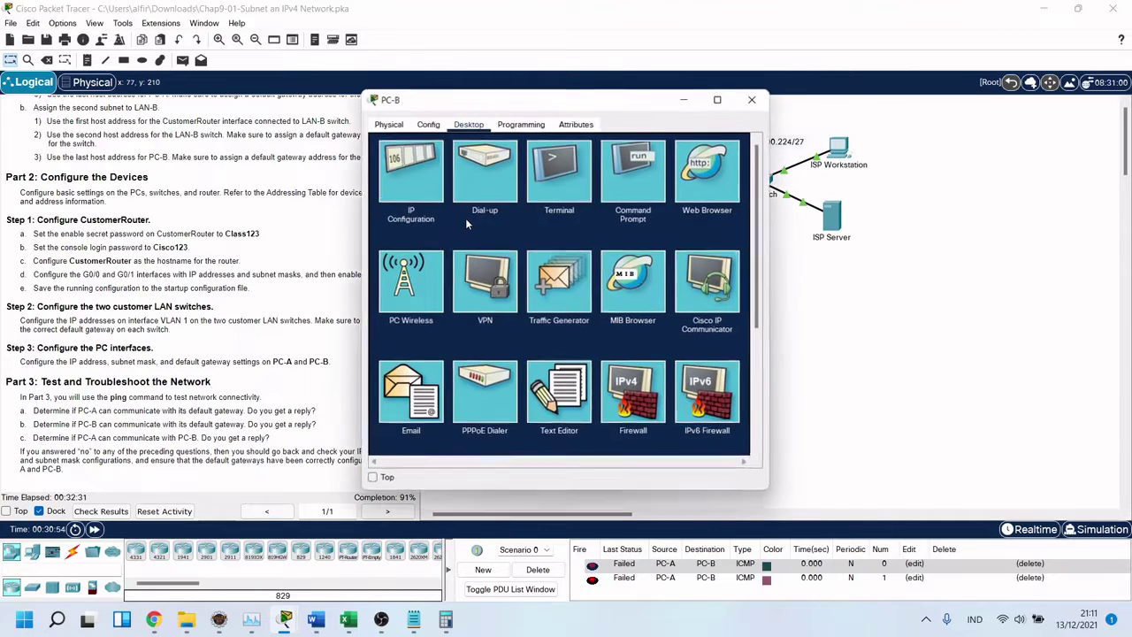
click(420, 182)
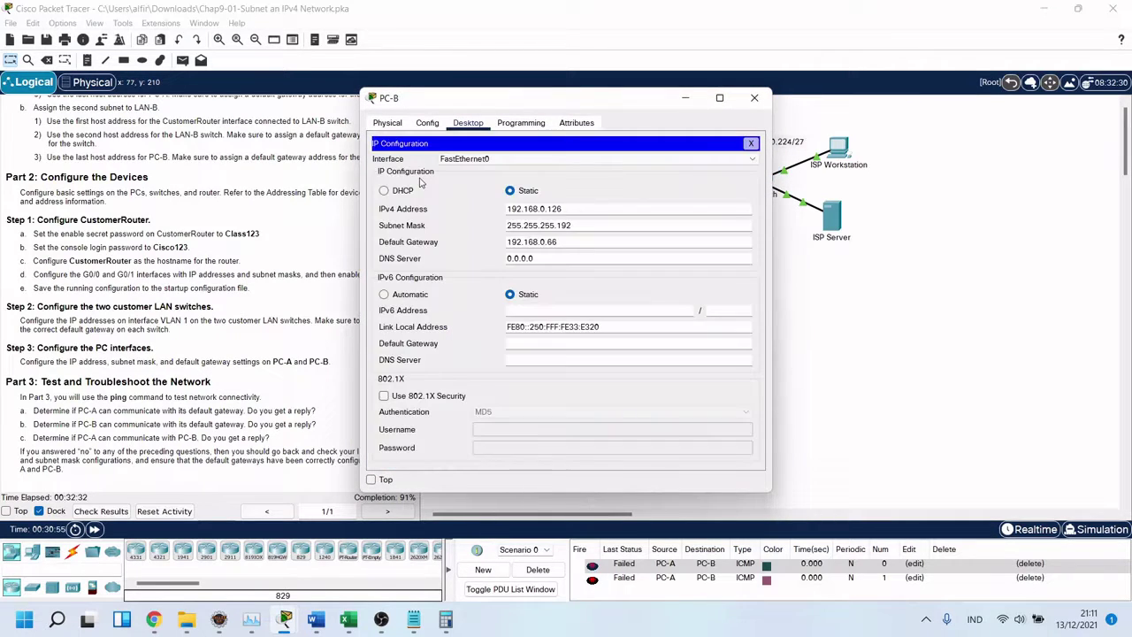
click(580, 226)
click(752, 143)
click(755, 97)
click(466, 137)
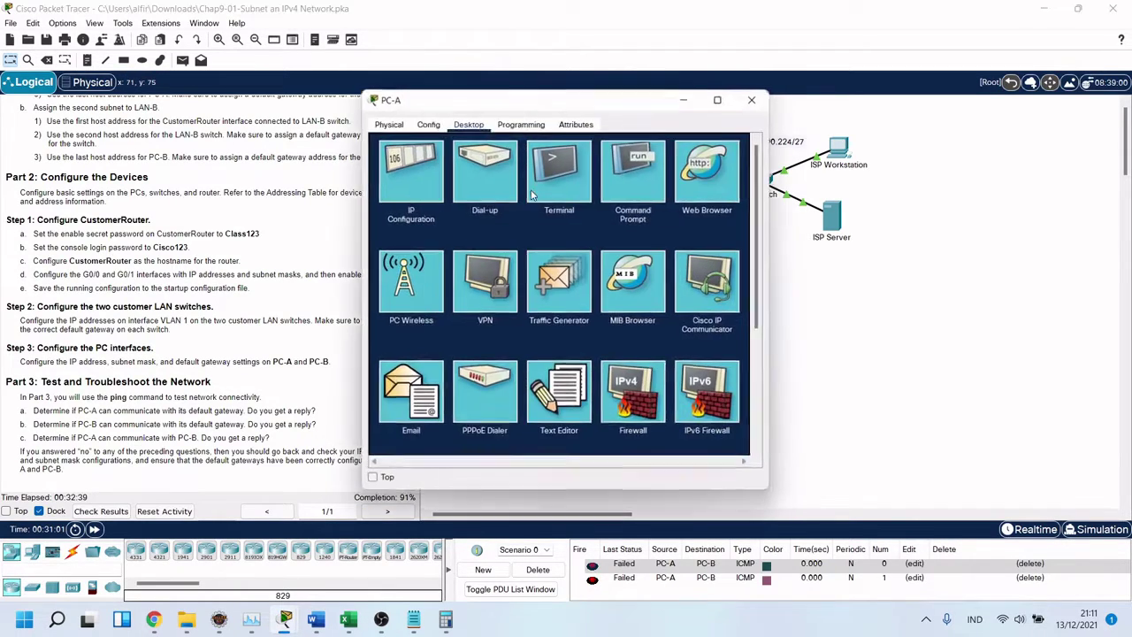
click(438, 188)
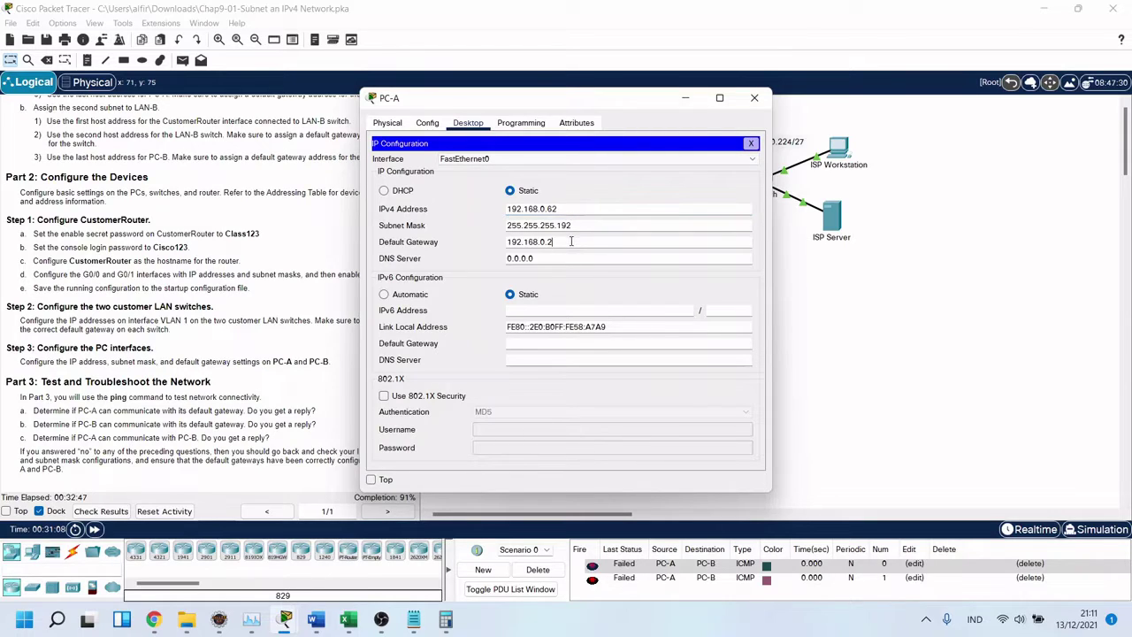
click(751, 144)
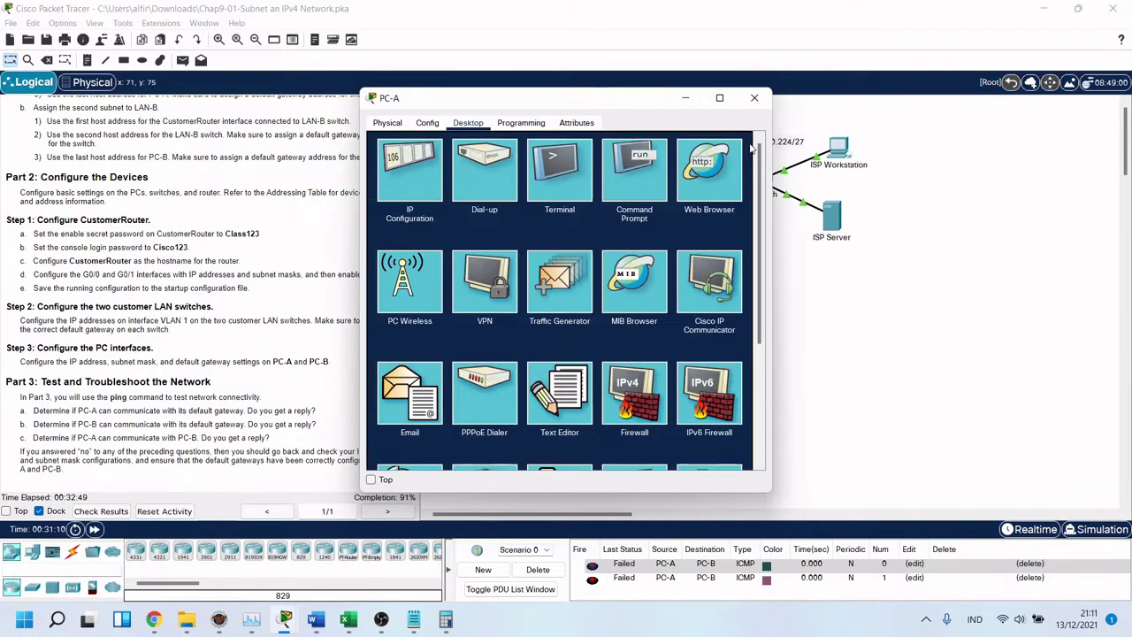
click(755, 97)
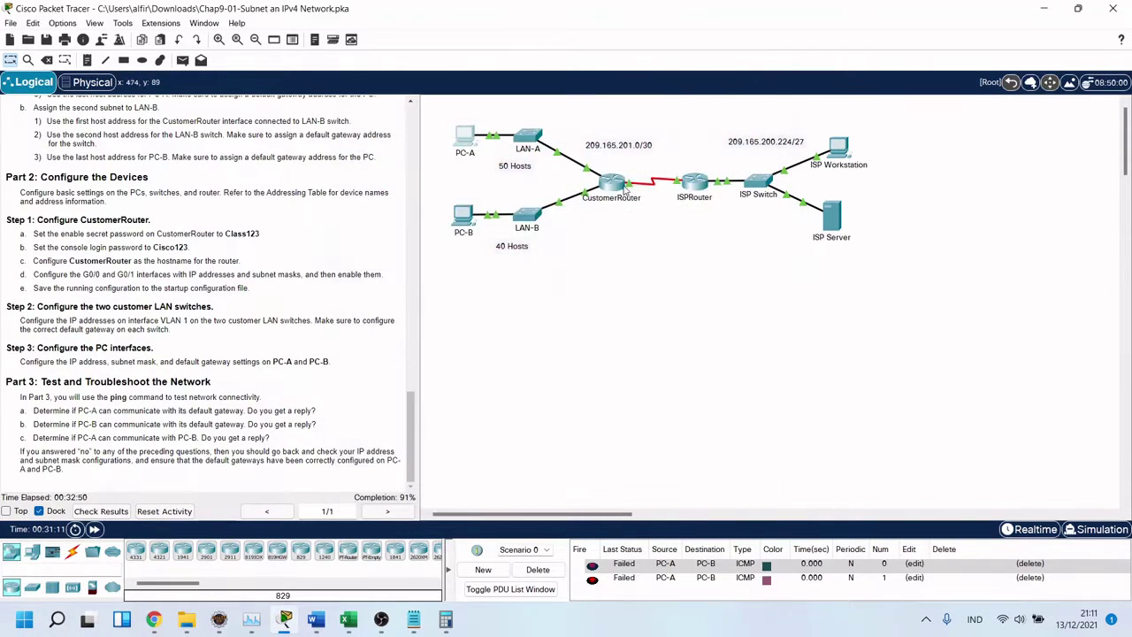
Compare PC-B's IP configuration with the PC-A and PC-B addresses in the Word document's Addressing Table.
click(465, 221)
click(420, 185)
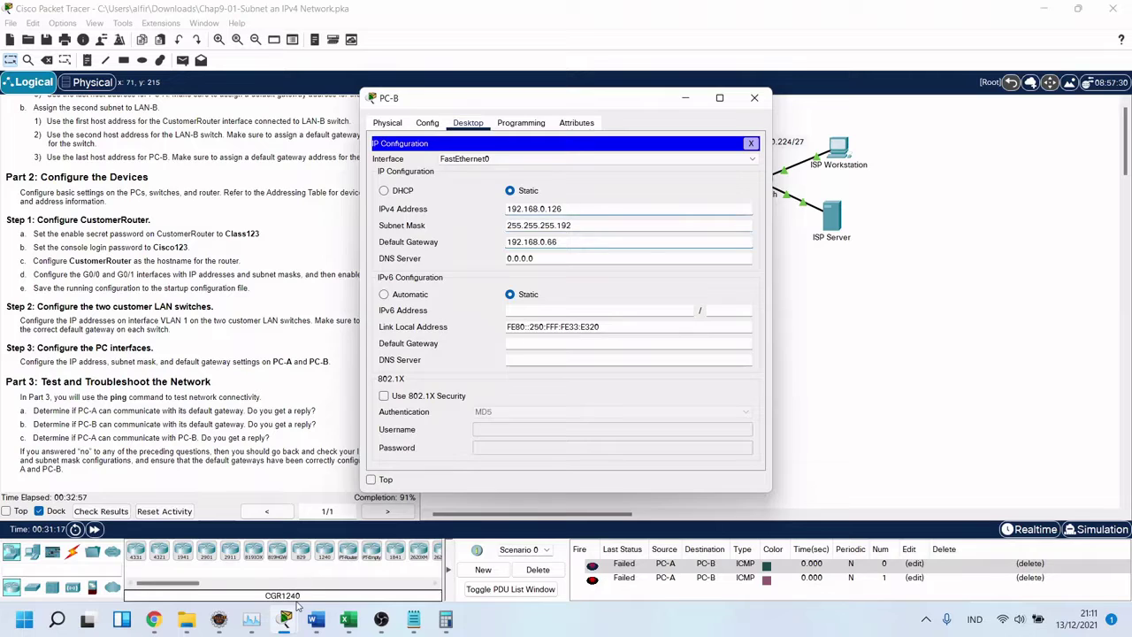
mouse_move(348, 622)
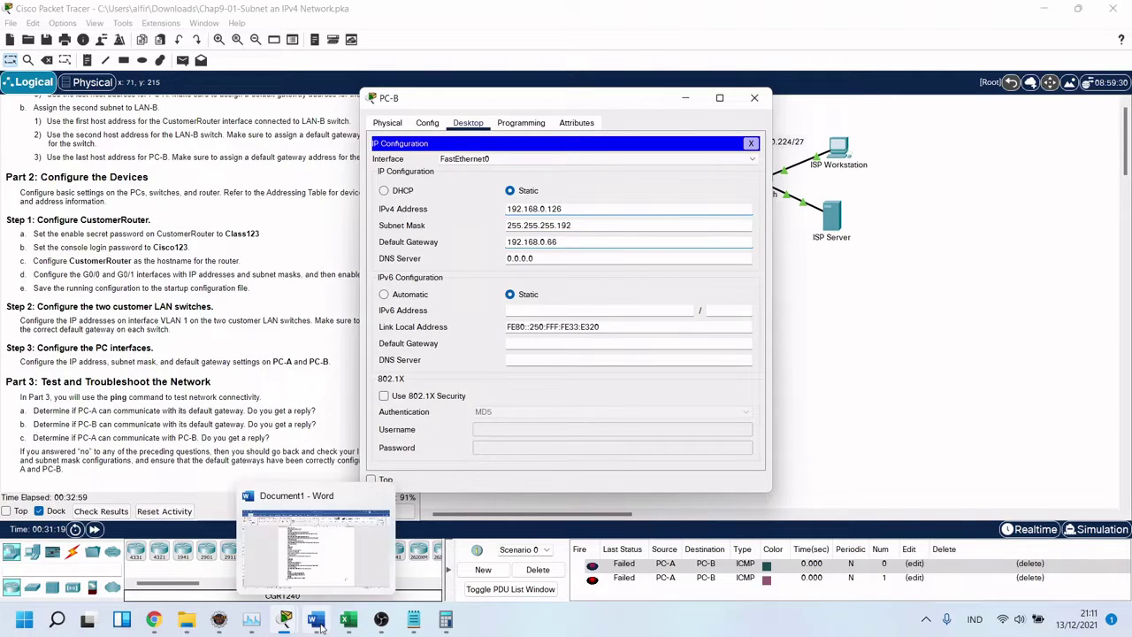
click(343, 541)
scroll(343, 541, up, 20)
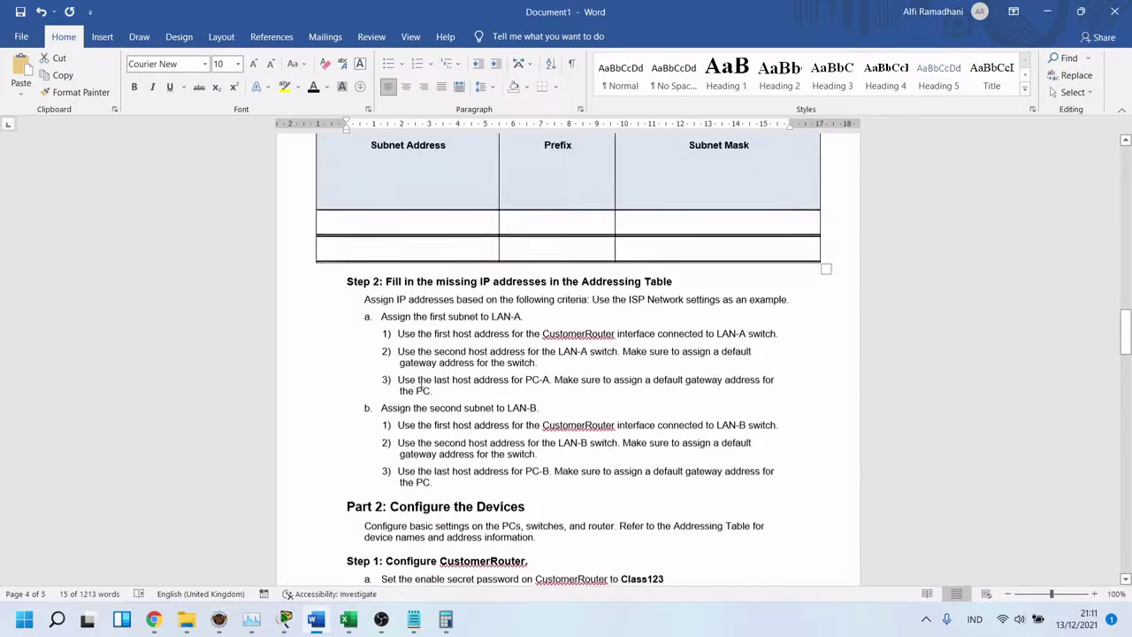
scroll(421, 382, up, 15)
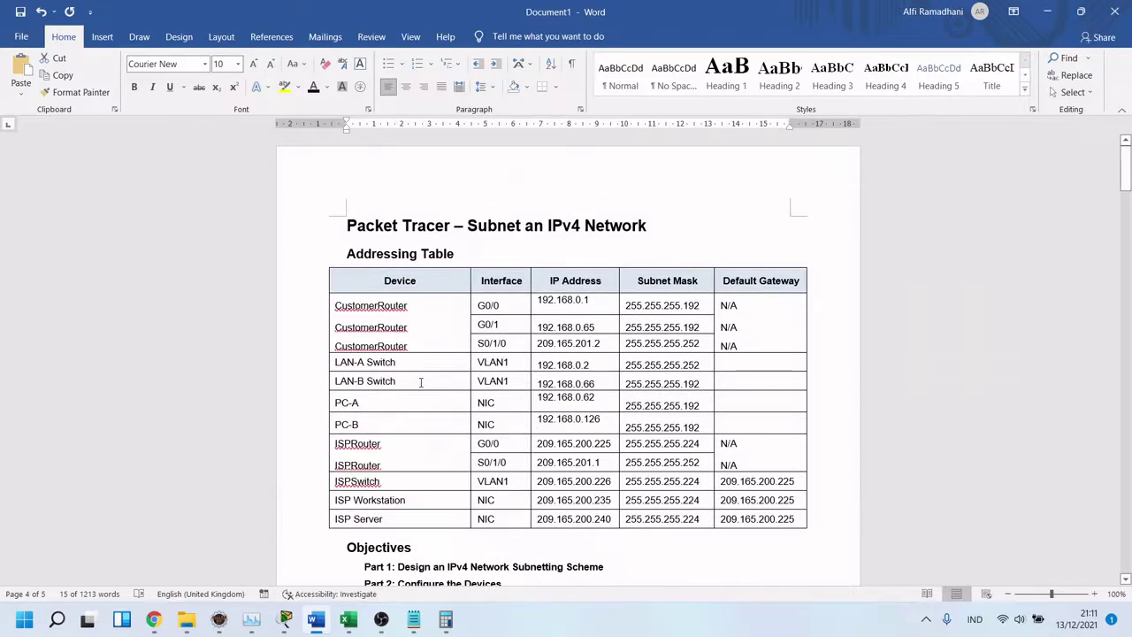
scroll(420, 386, down, 1)
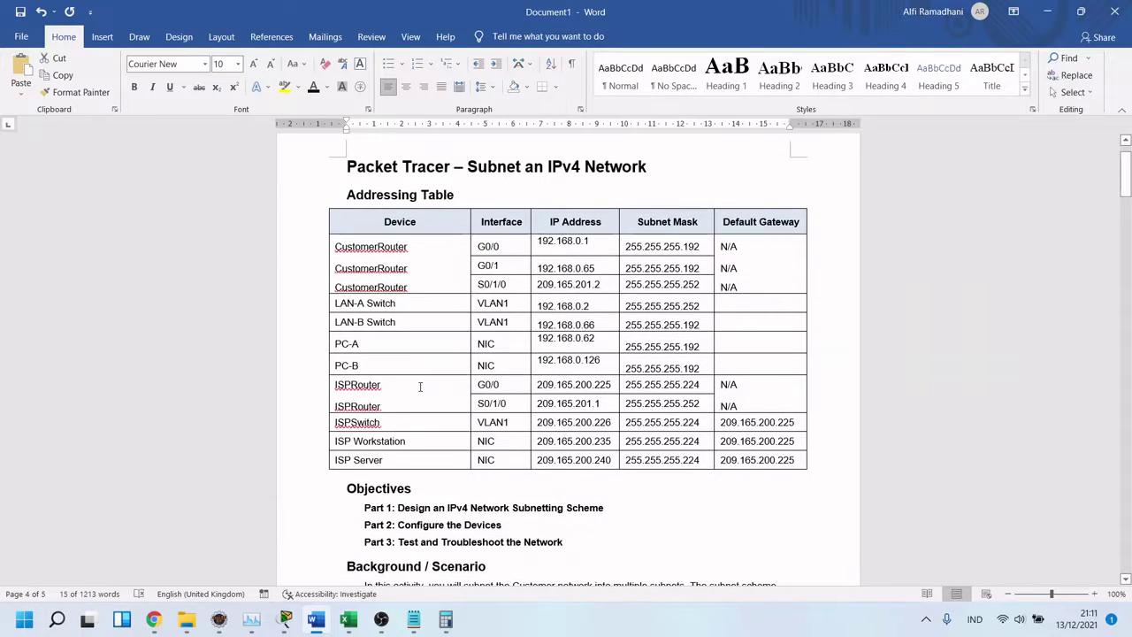
drag(586, 343, 588, 360)
click(602, 360)
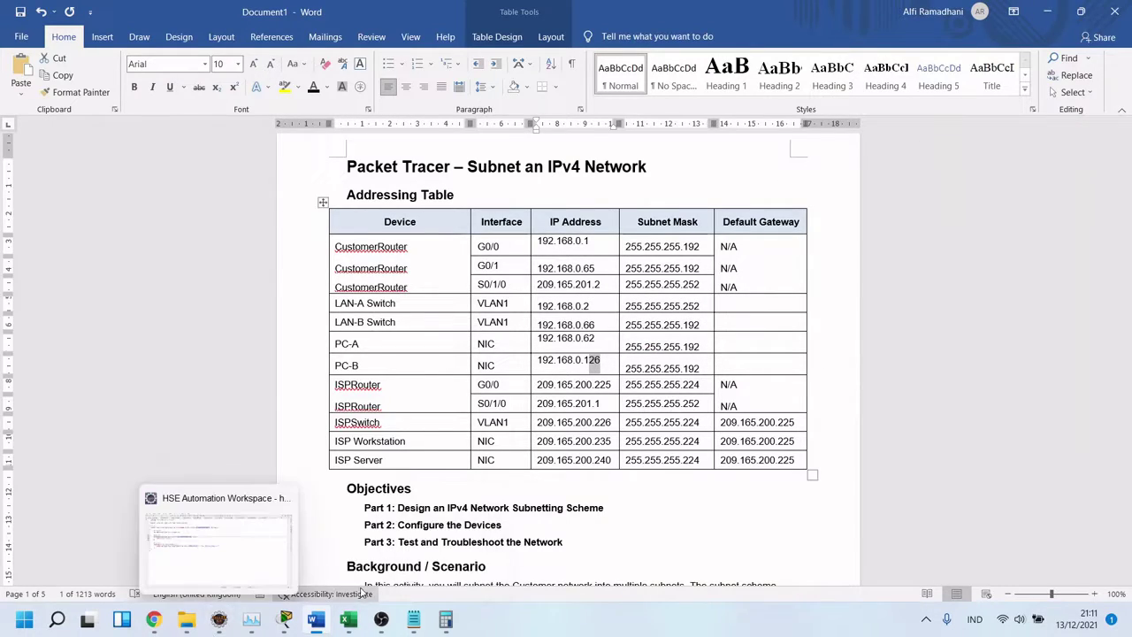
click(274, 601)
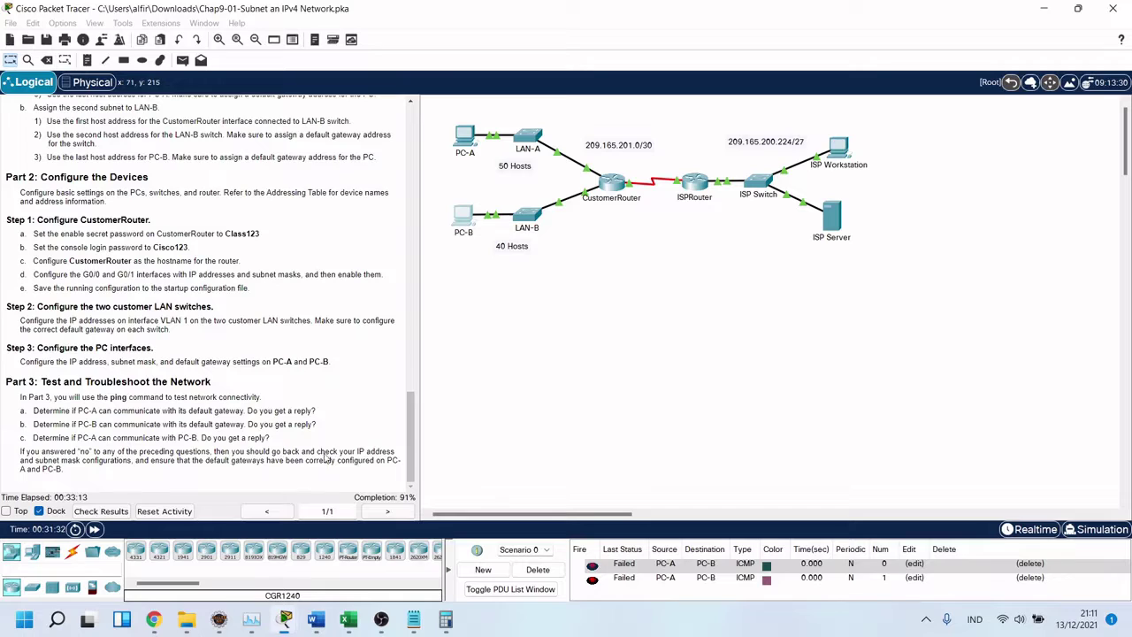
Check the PC-A settings at the end of the Word document and set PC-A's default gateway to 192.168.0.1.
click(472, 140)
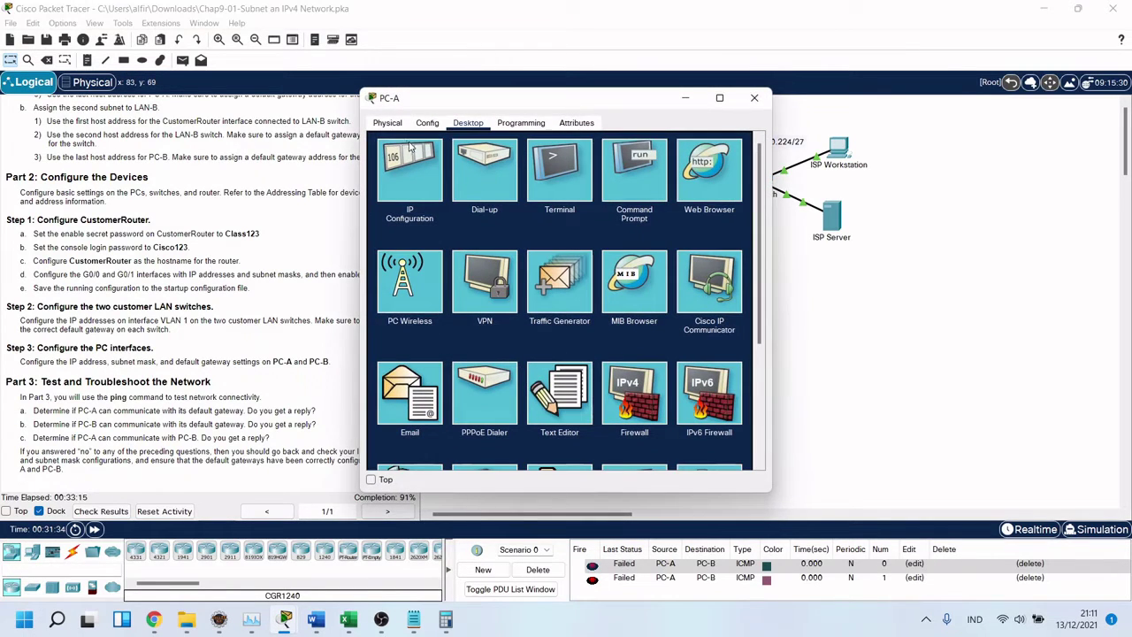
click(452, 168)
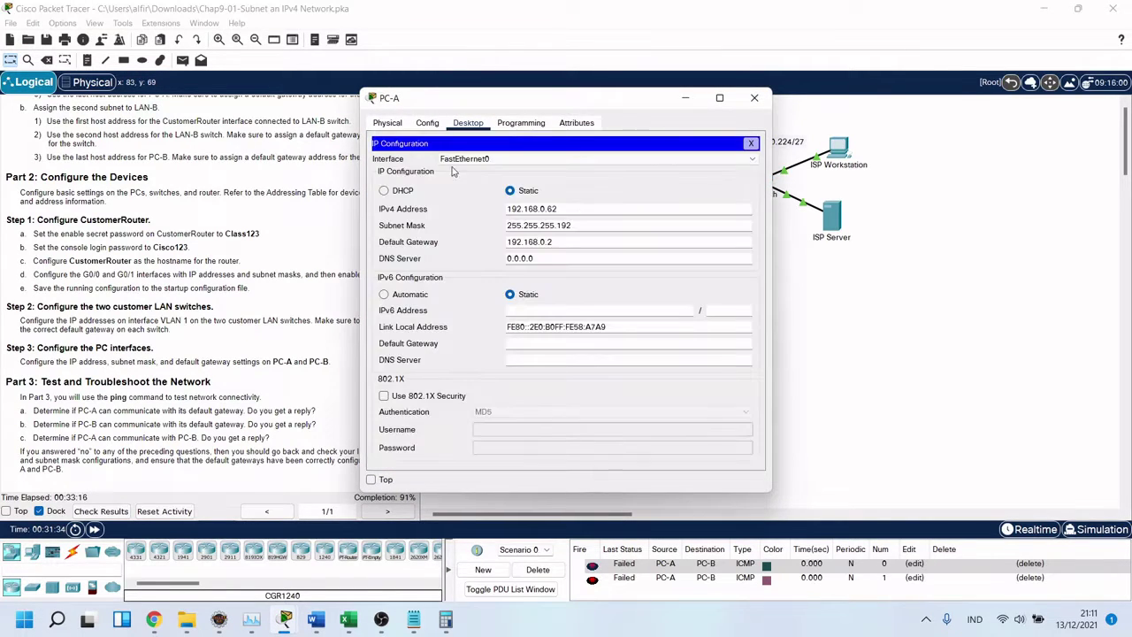
double_click(549, 209)
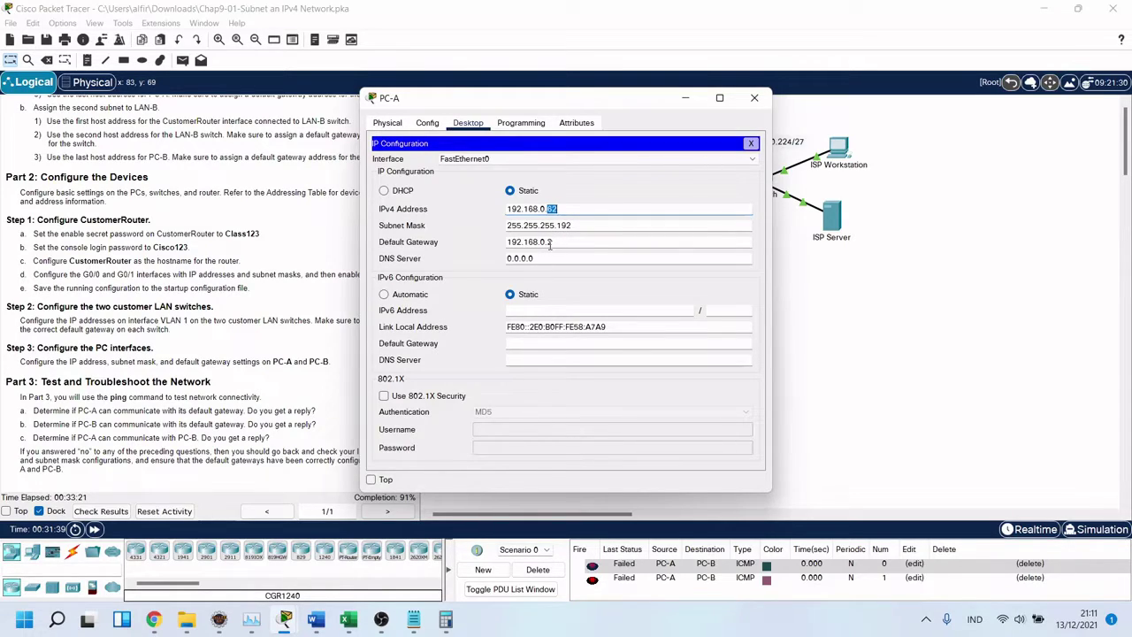
double_click(551, 242)
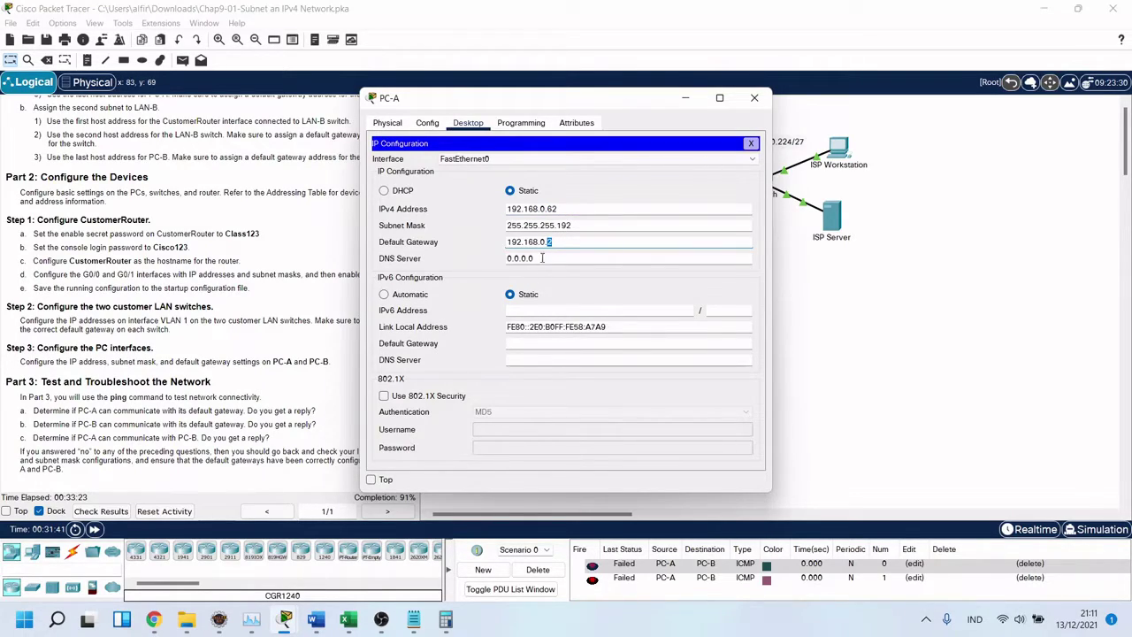
click(320, 620)
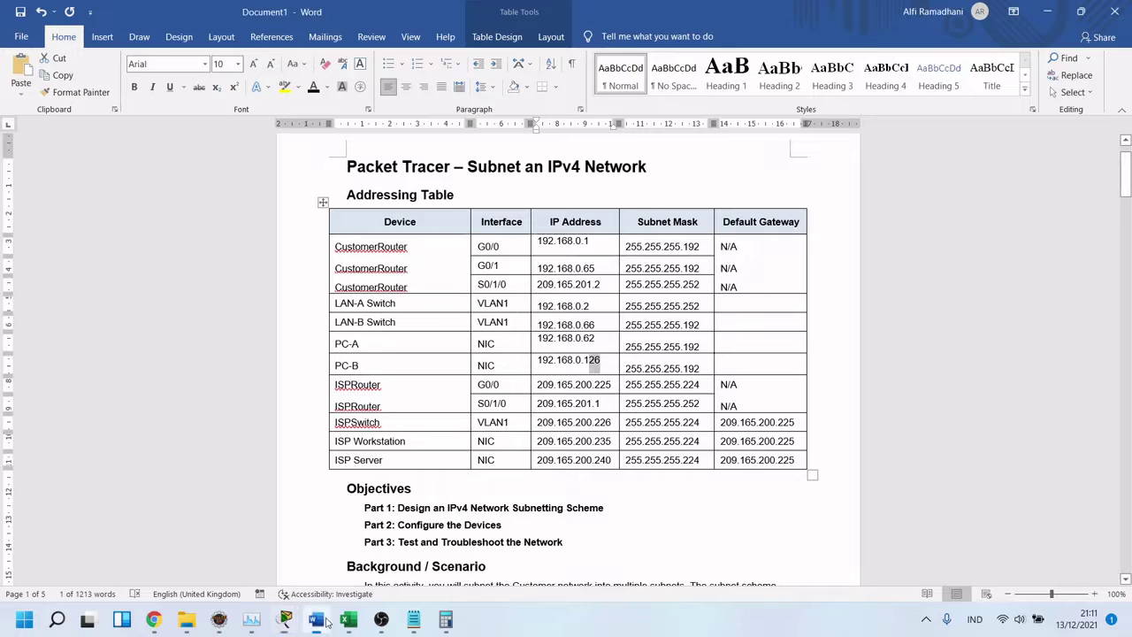
scroll(336, 507, down, 20)
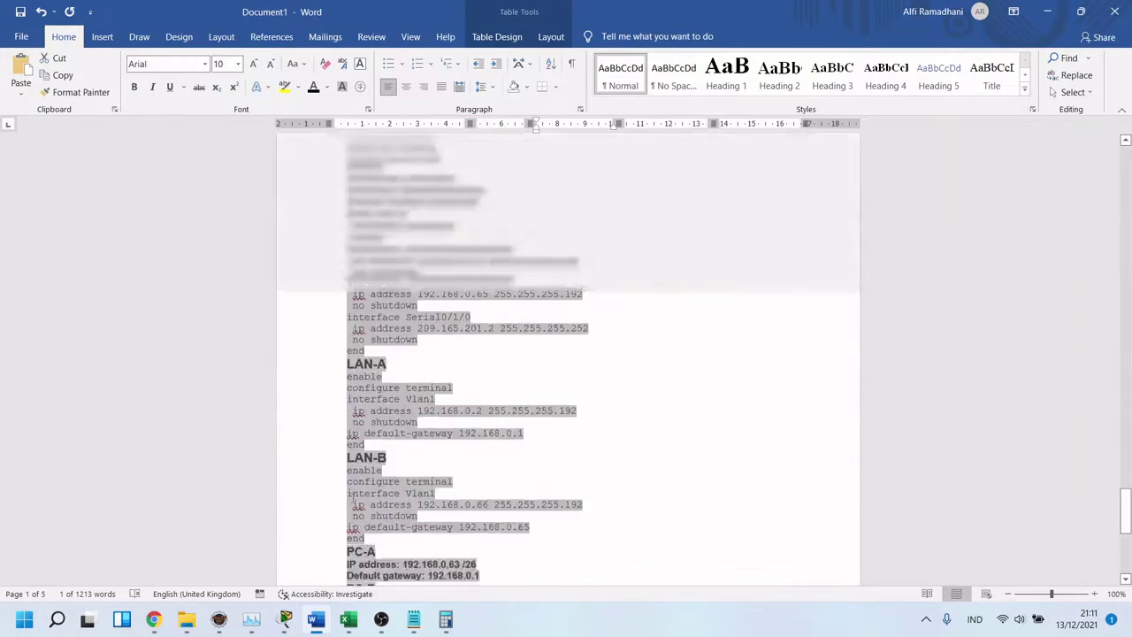
scroll(351, 496, down, 10)
scroll(384, 450, up, 8)
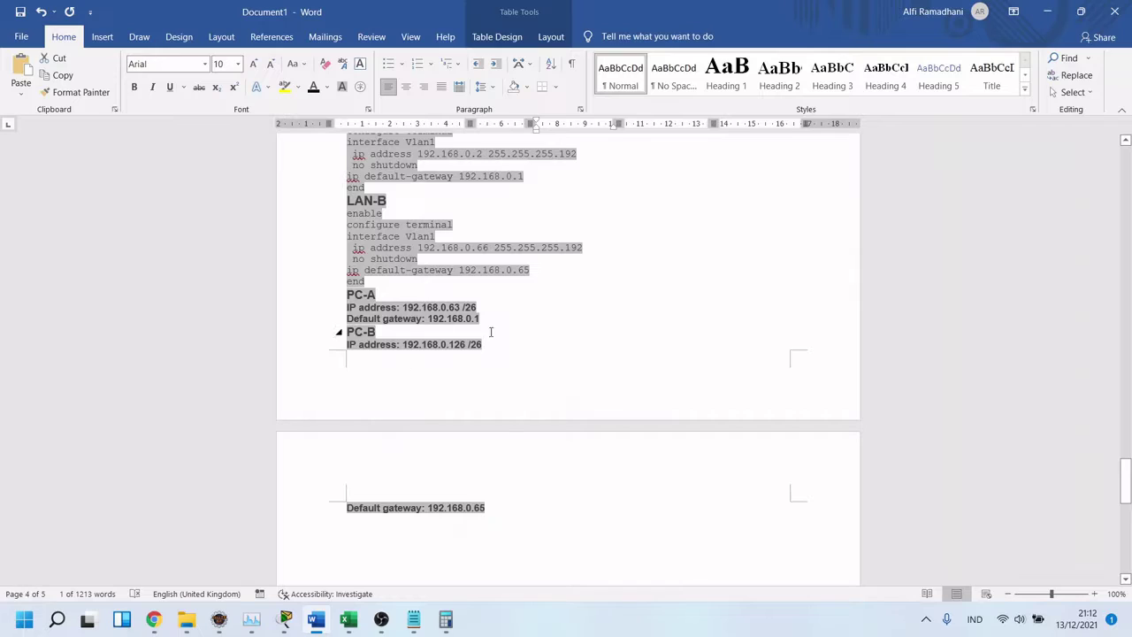
click(1047, 13)
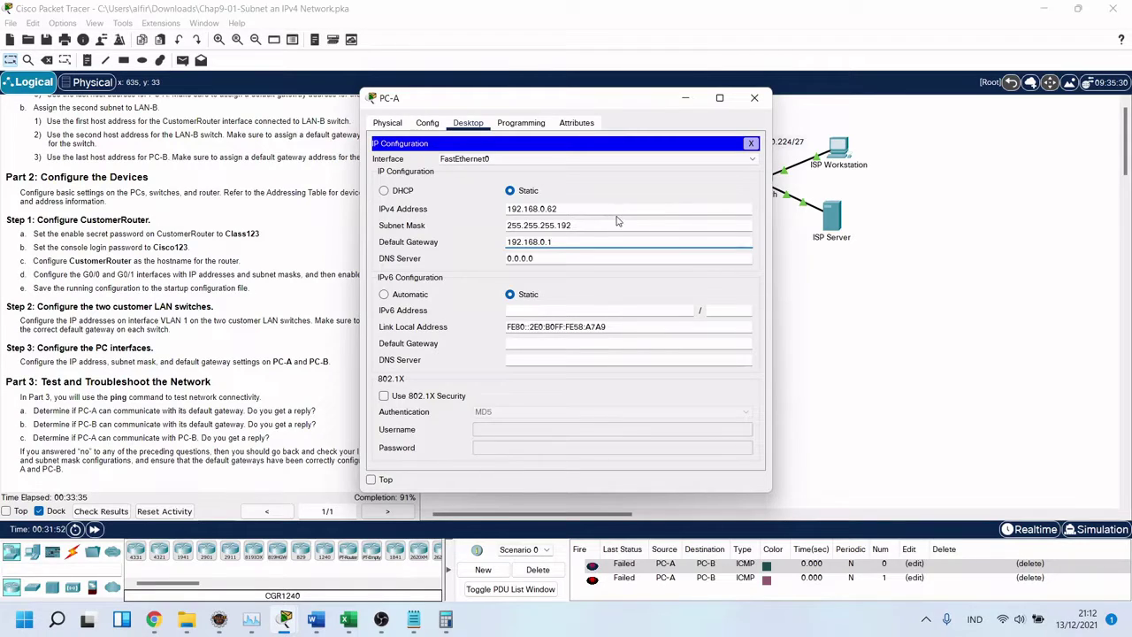
click(752, 145)
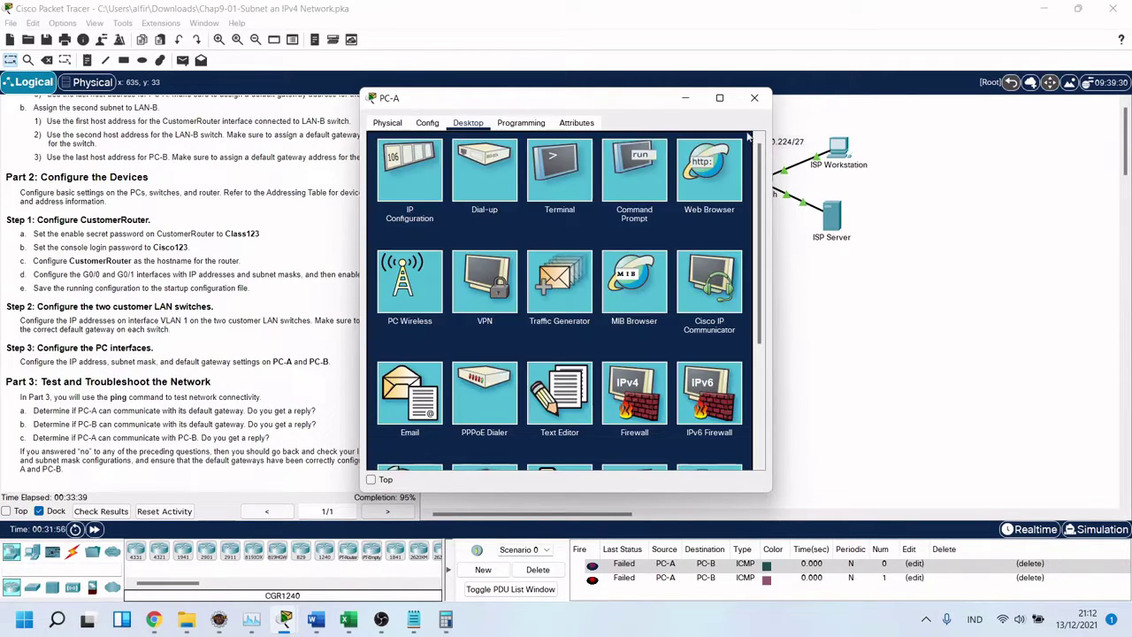
click(755, 97)
Review the VLAN 1 address and default gateway commands in the CLI of LAN-A and LAN-B.
click(528, 137)
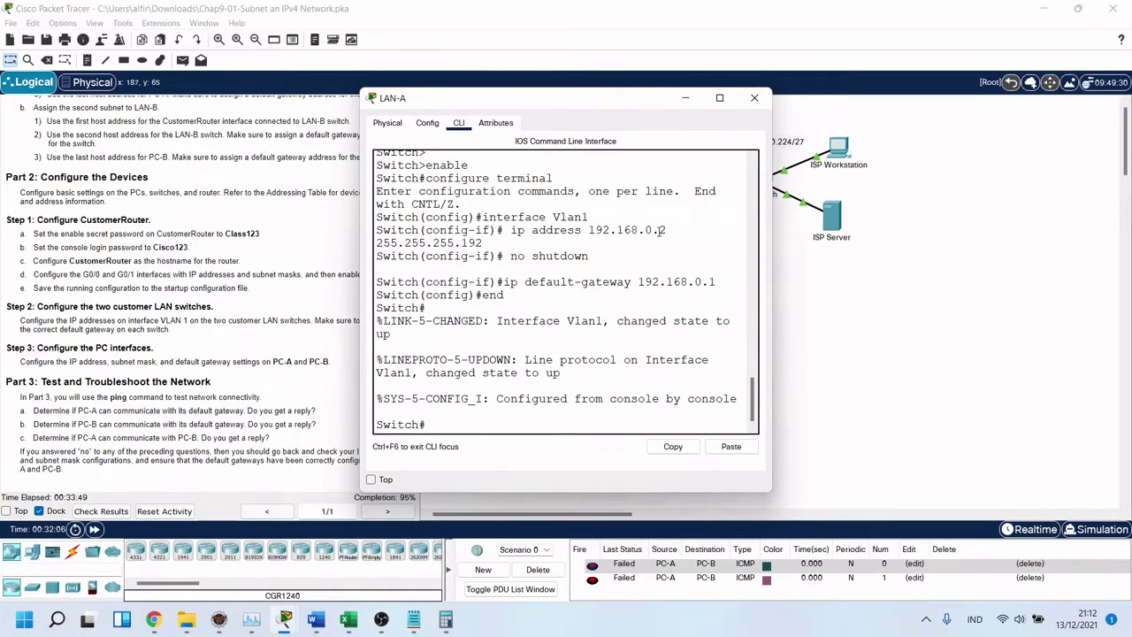
click(753, 100)
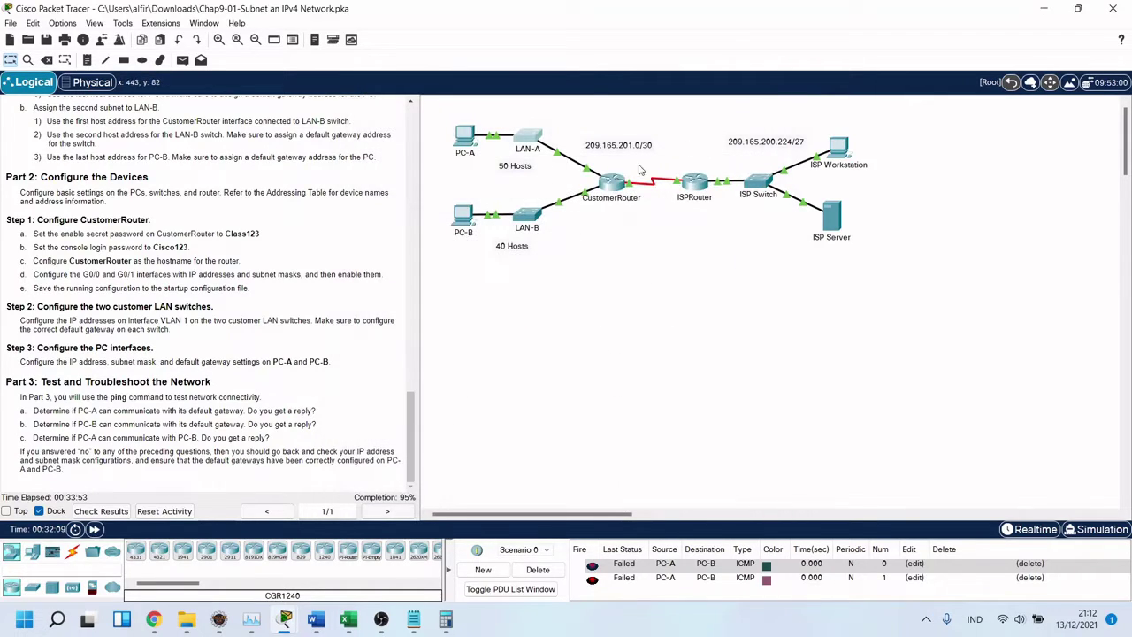
click(531, 219)
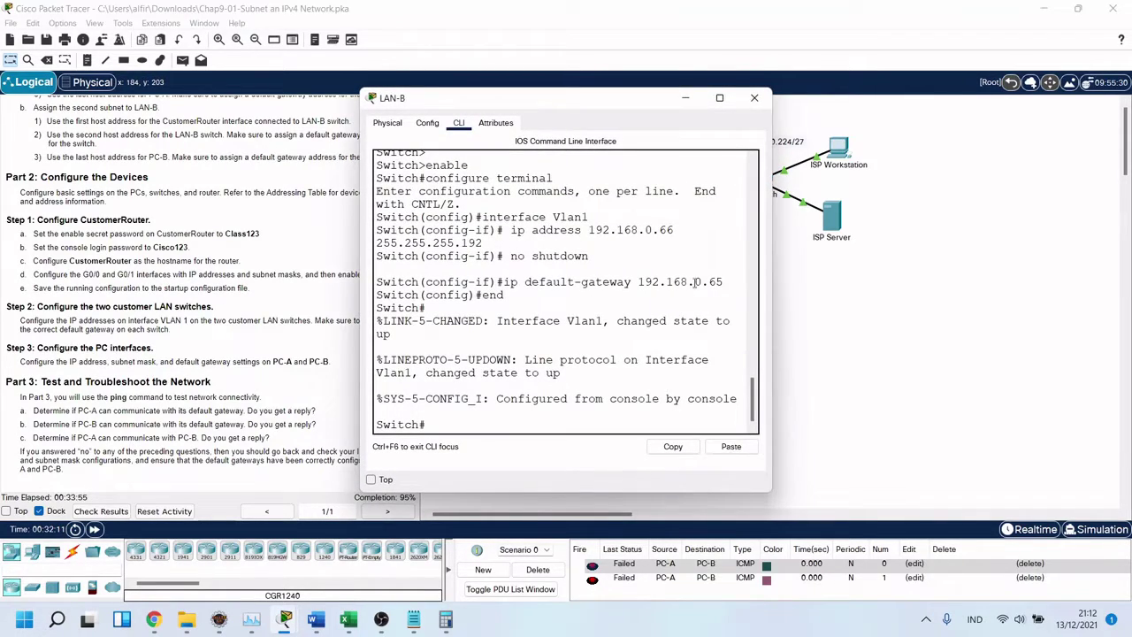
click(754, 98)
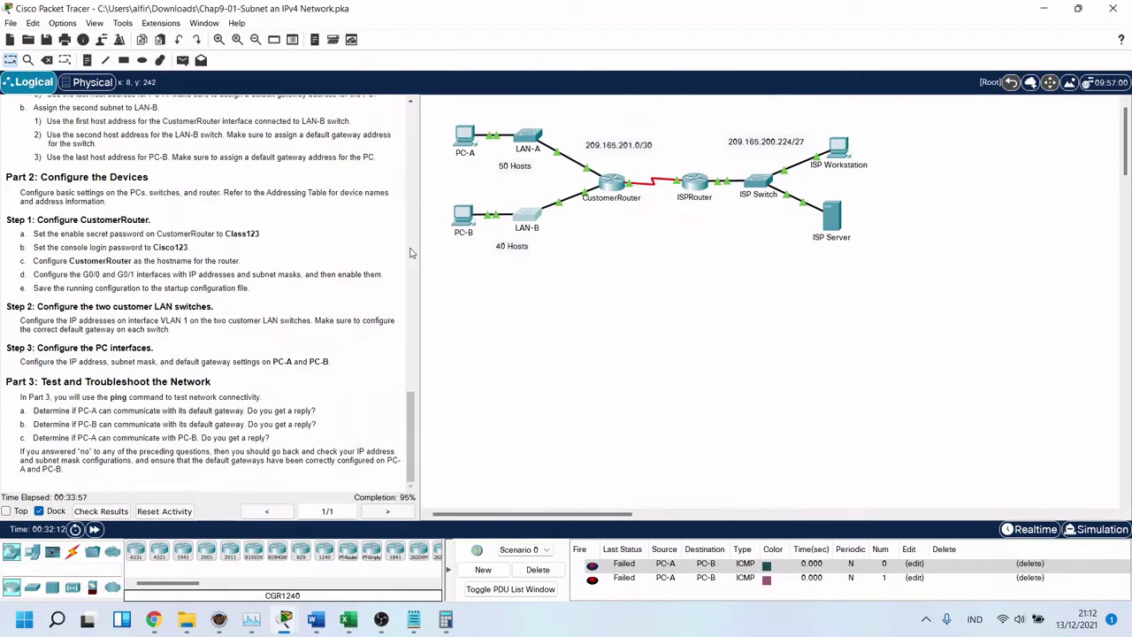
Set PC-B's default gateway to 192.168.0.65.
click(460, 217)
click(565, 245)
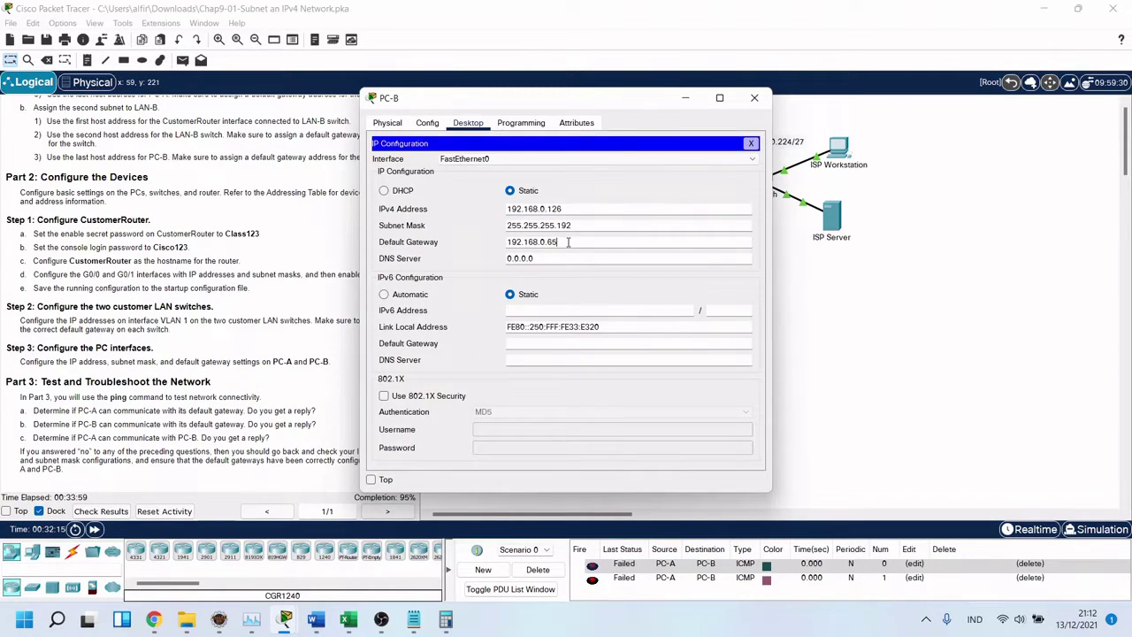
click(755, 97)
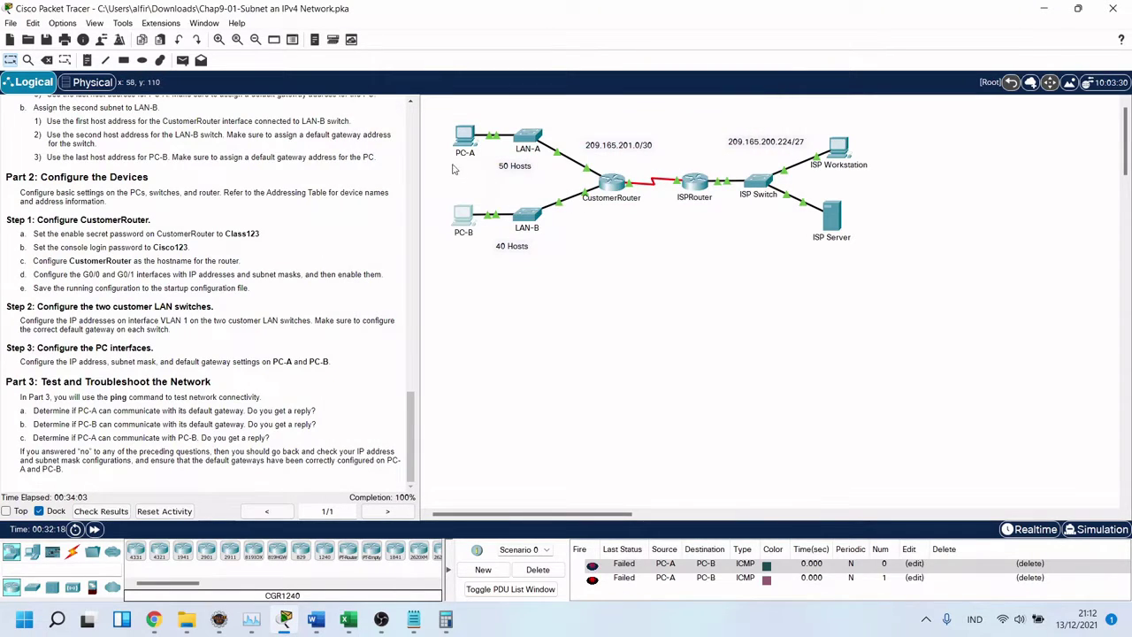
Review the activity instructions and the router, switch and PC configurations listed in the Word document.
mouse_move(315, 624)
scroll(217, 412, up, 4)
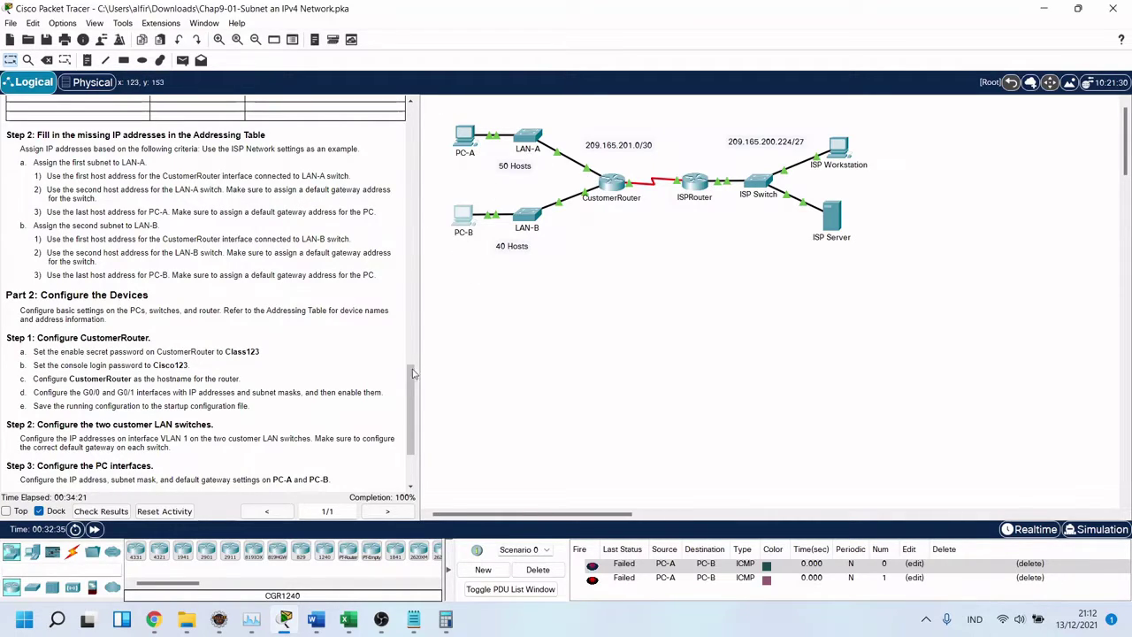
click(315, 619)
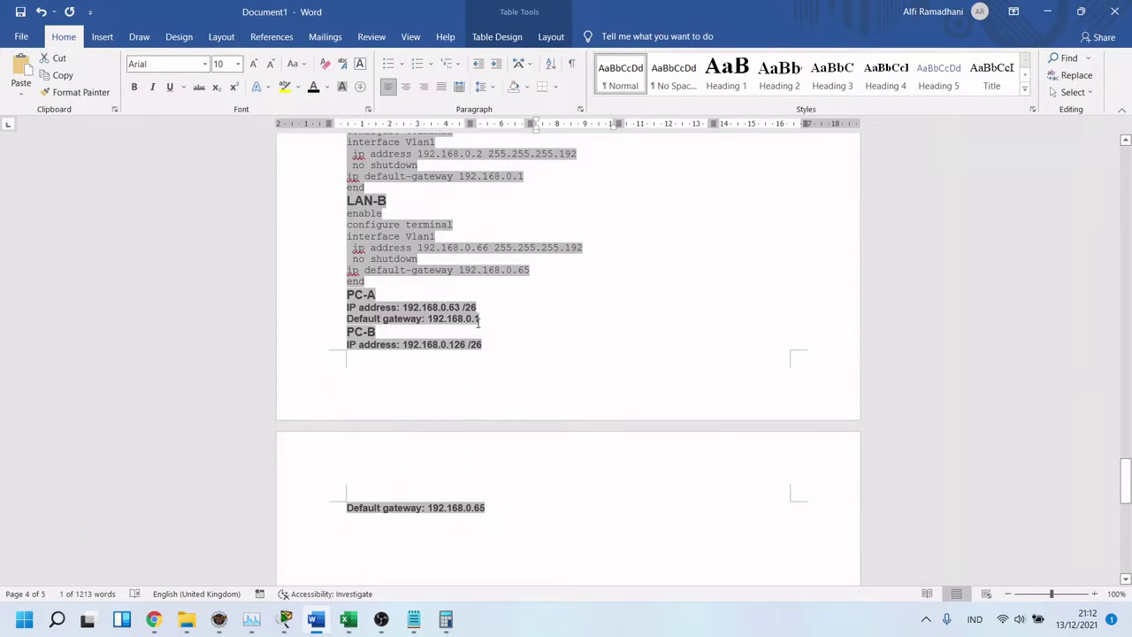
scroll(479, 323, up, 6)
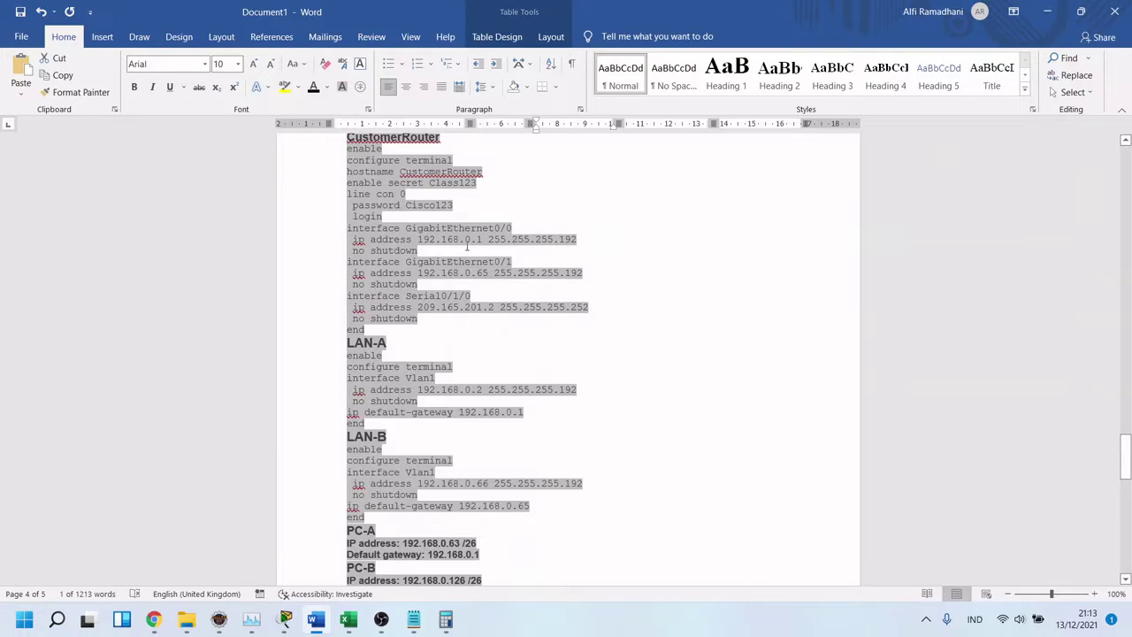
click(1046, 12)
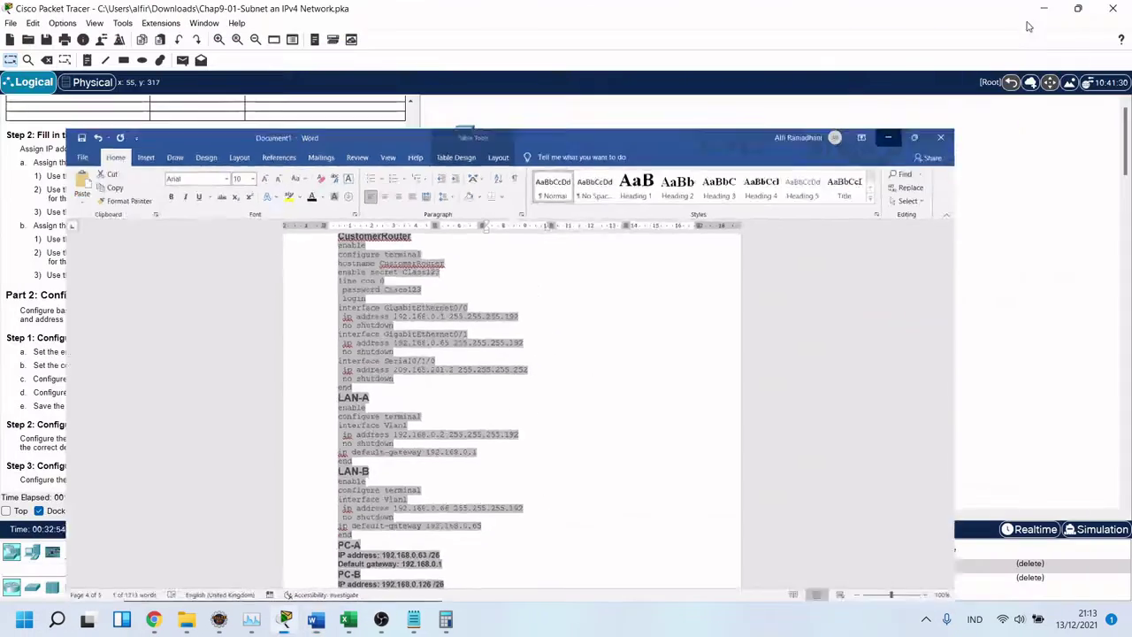
Send a third simple PDU from PC-A to PC-B to test connectivity with the corrected gateways.
click(182, 60)
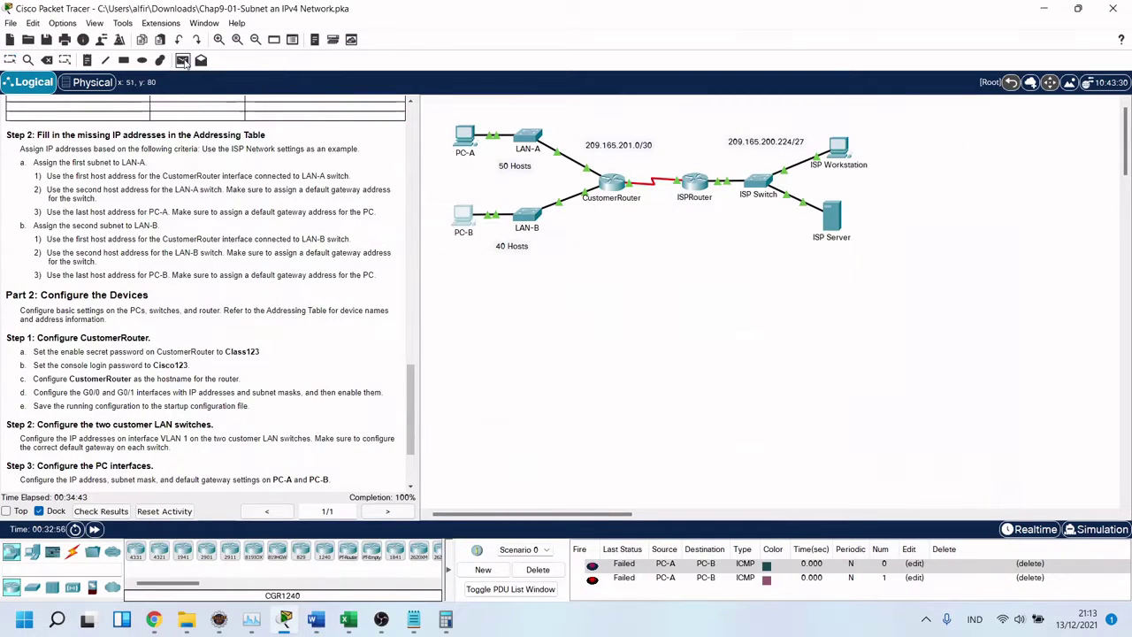
click(465, 137)
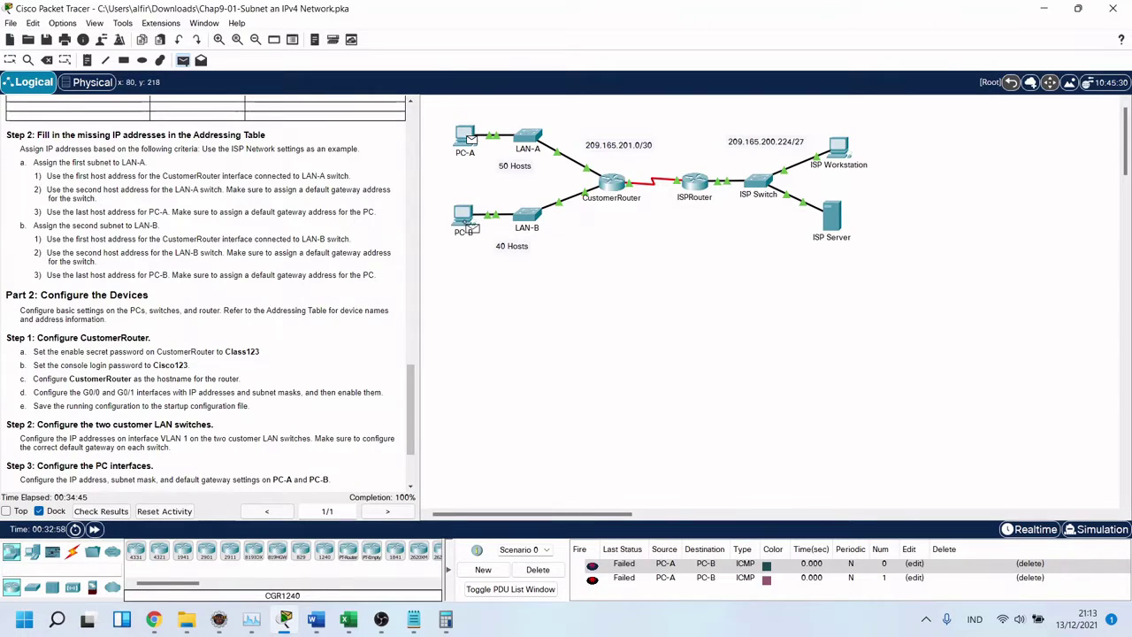
click(463, 214)
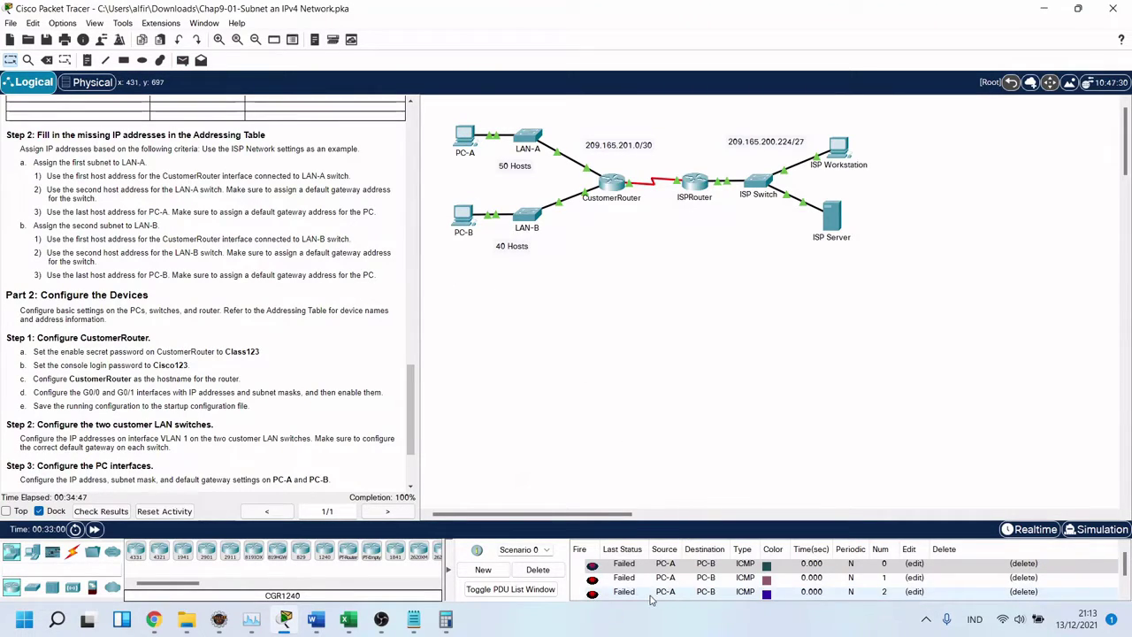
Send another simple PDU from PC-A to PC-B and one from PC-B back to PC-A to test connectivity in both directions.
click(183, 59)
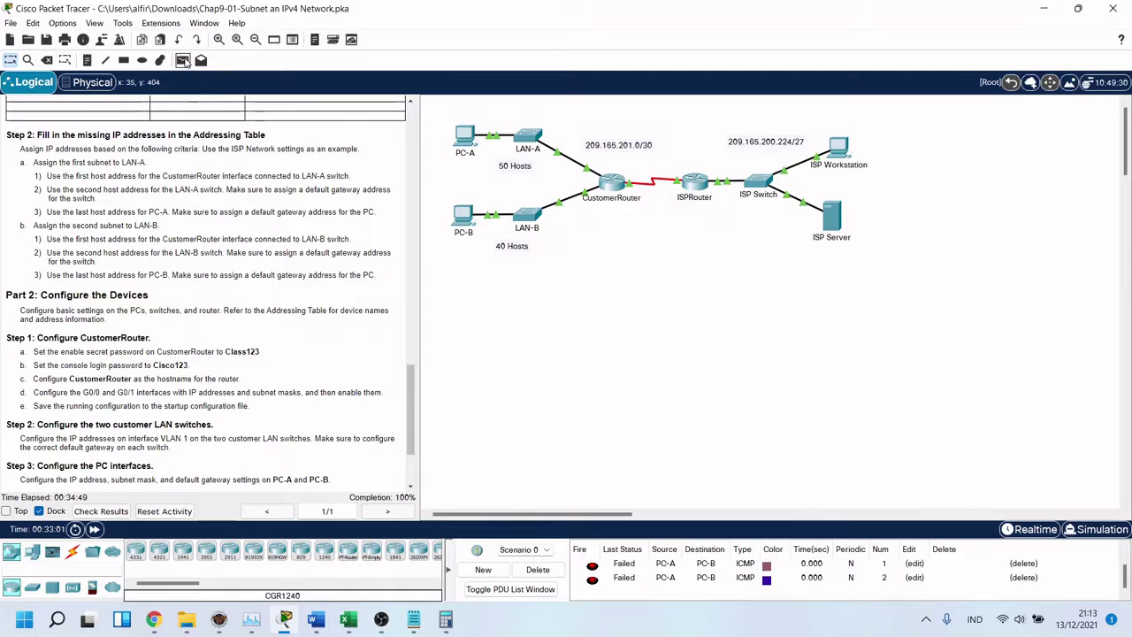
click(462, 137)
click(463, 217)
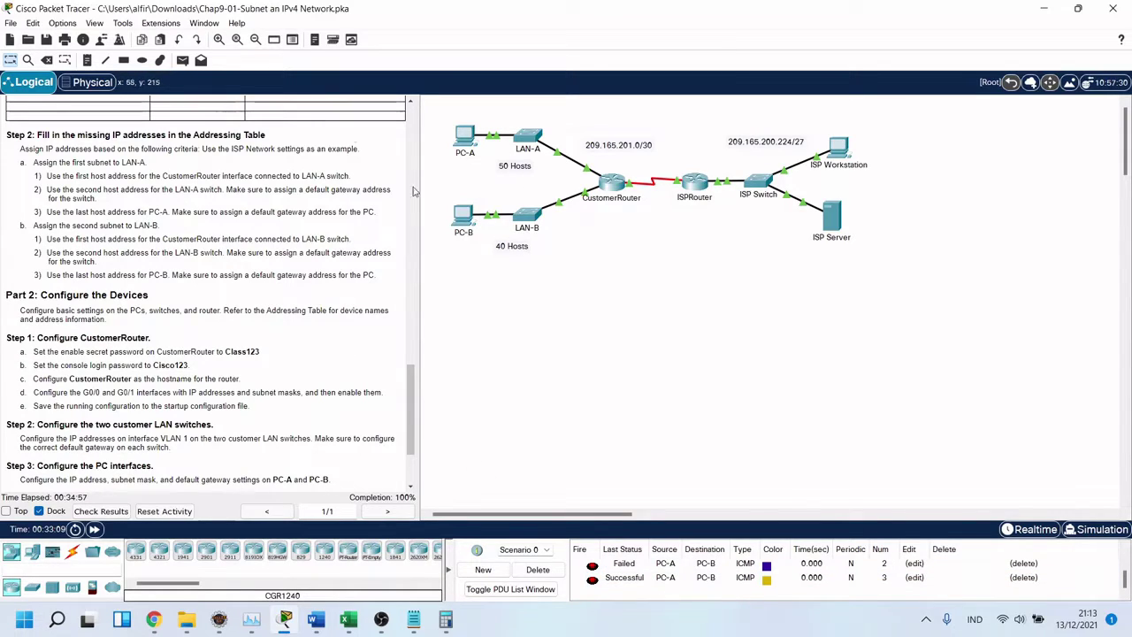
click(182, 60)
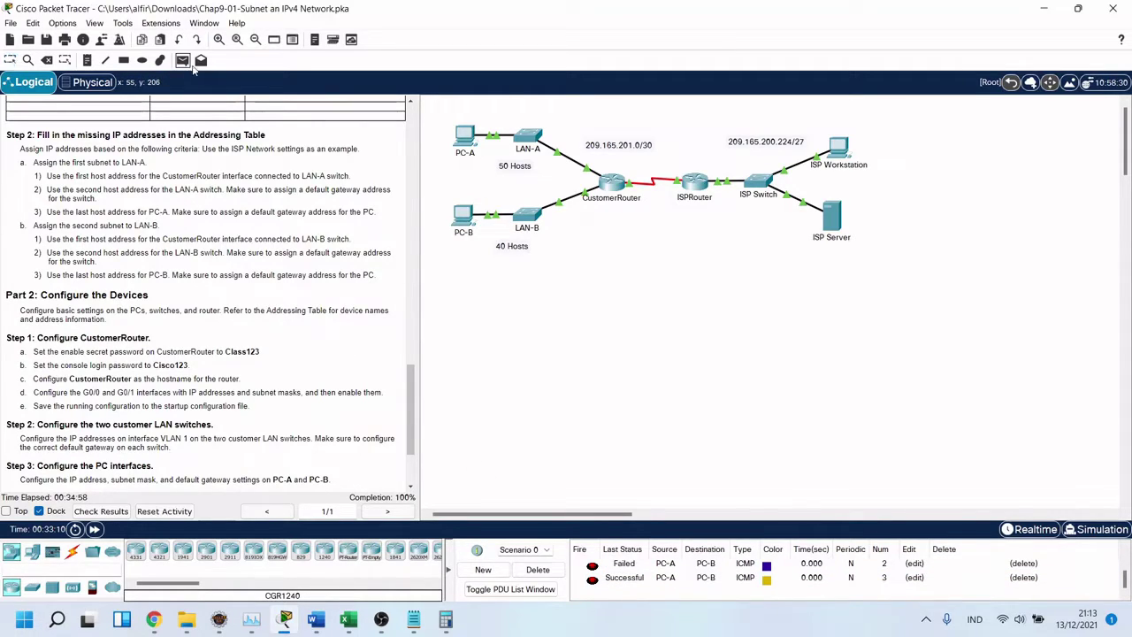
click(465, 216)
click(467, 138)
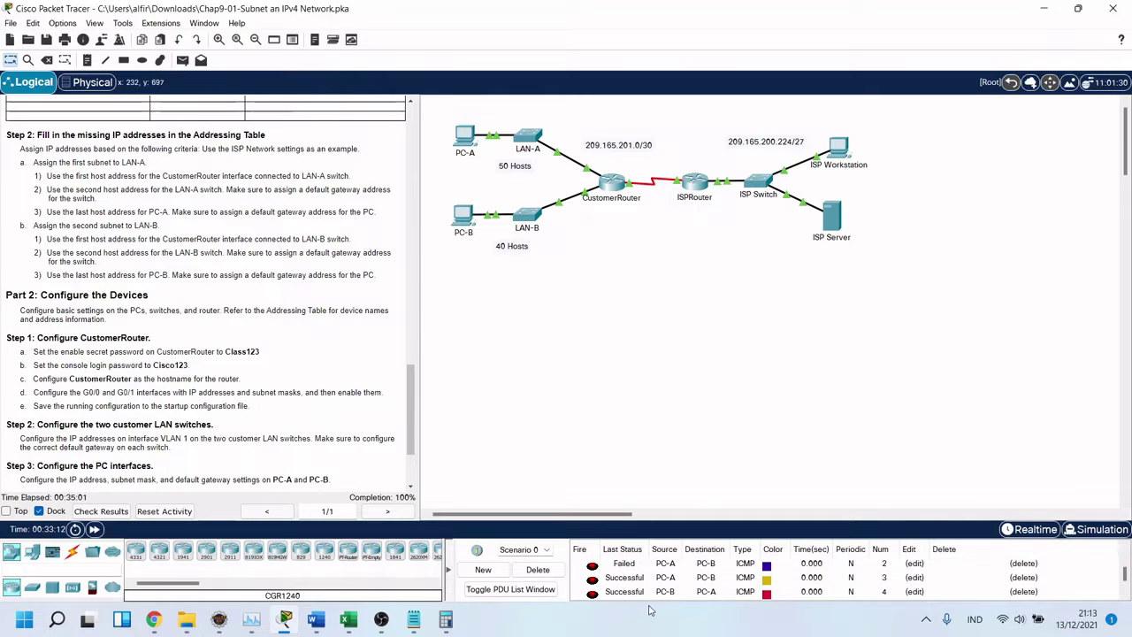
Review the activity's test instructions and Addressing Table, plus the LAN A and LAN B /26 subnet ranges in the ip-calc Excel workbook.
scroll(232, 440, down, 3)
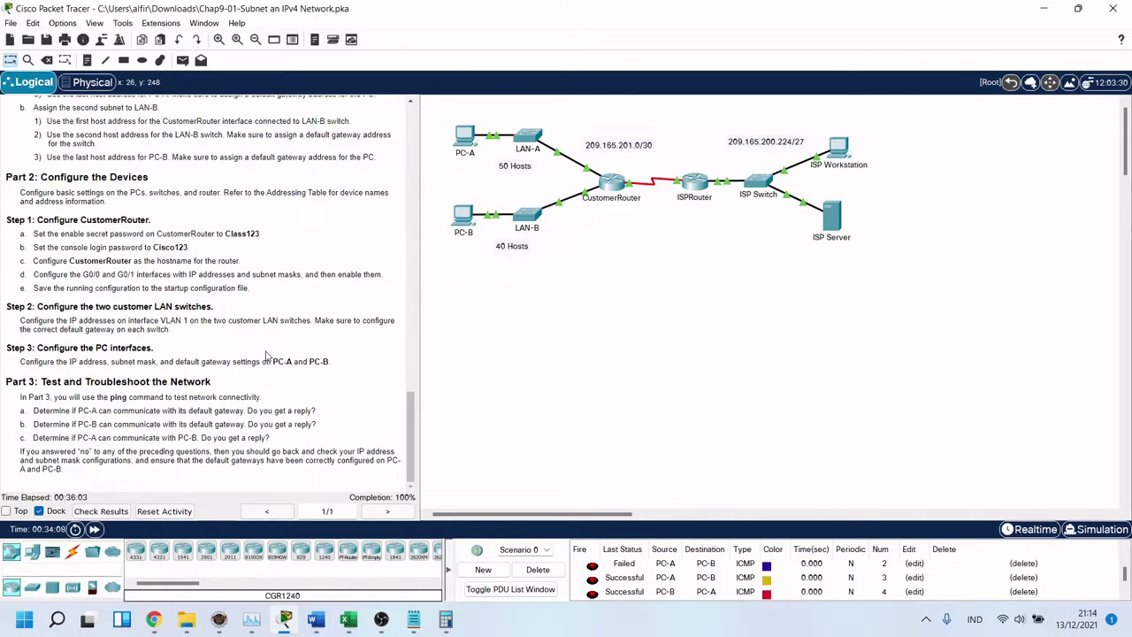
scroll(265, 354, up, 15)
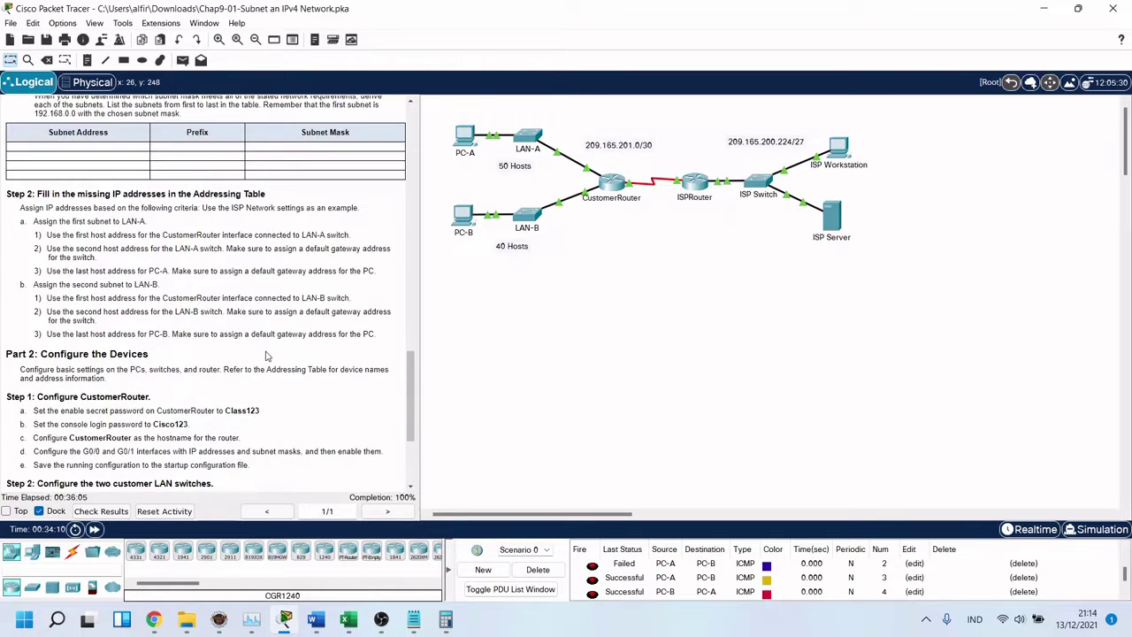
scroll(265, 355, up, 5)
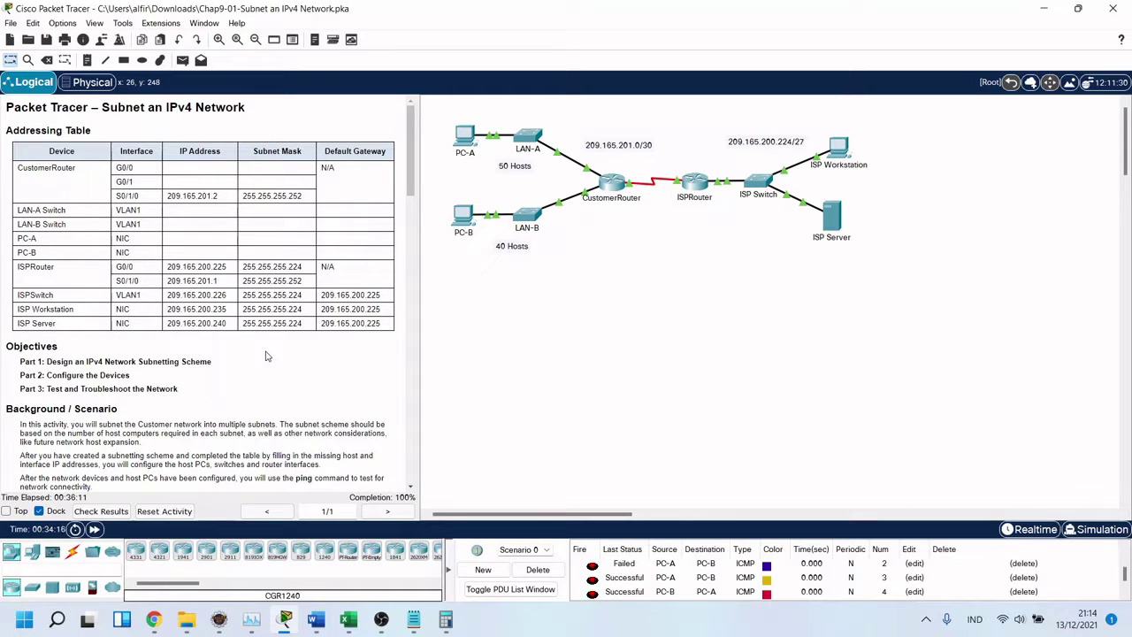
click(349, 619)
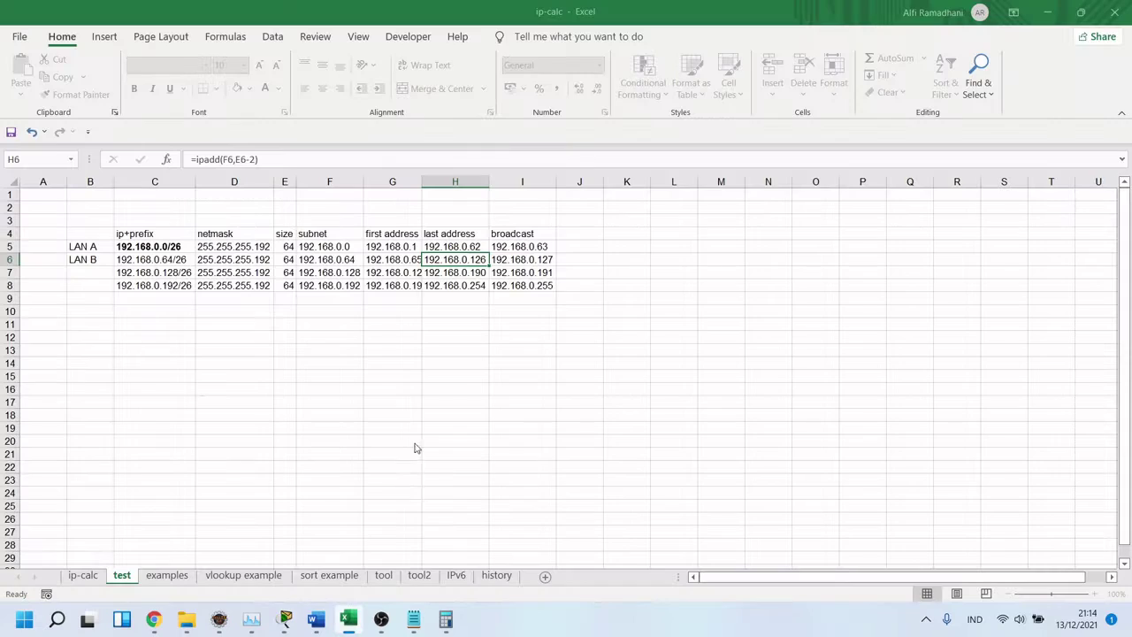
click(412, 328)
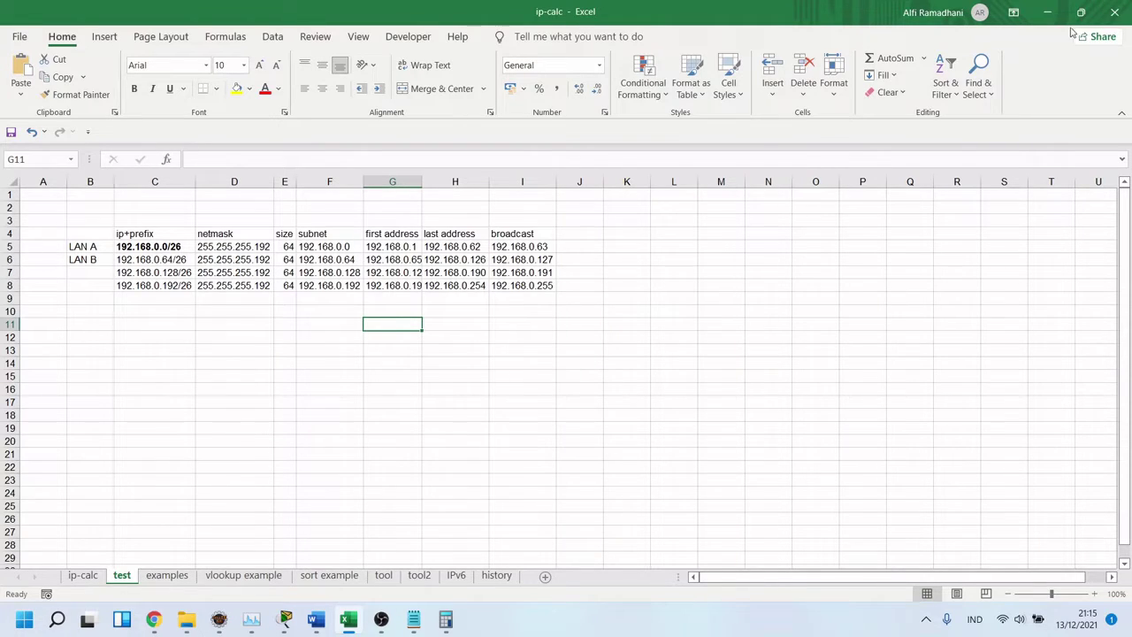
click(1048, 12)
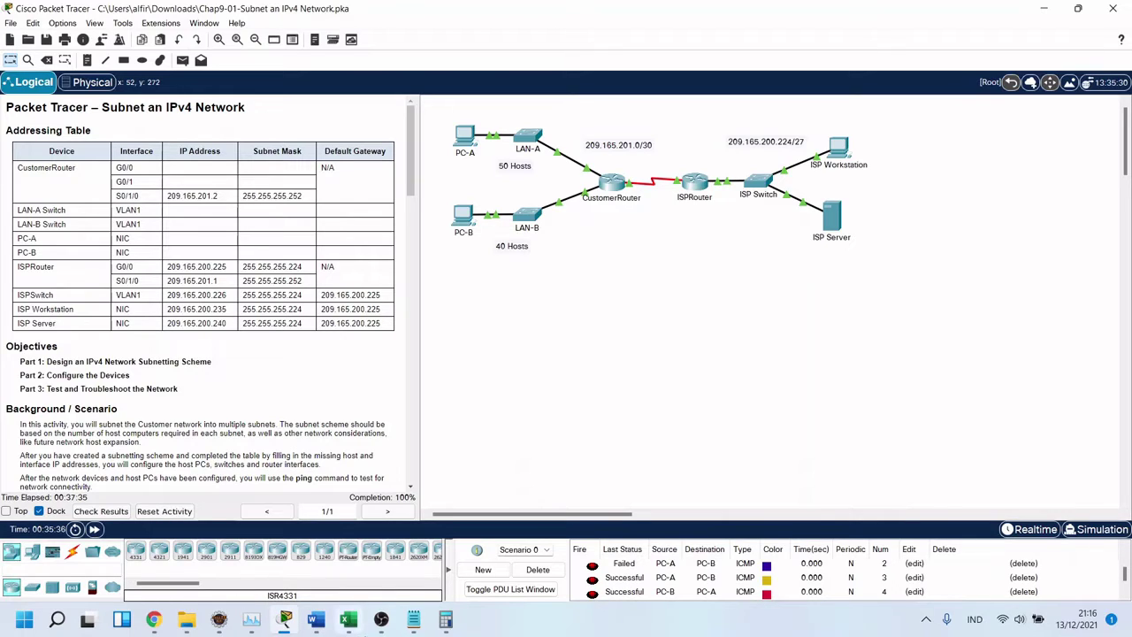
click(380, 619)
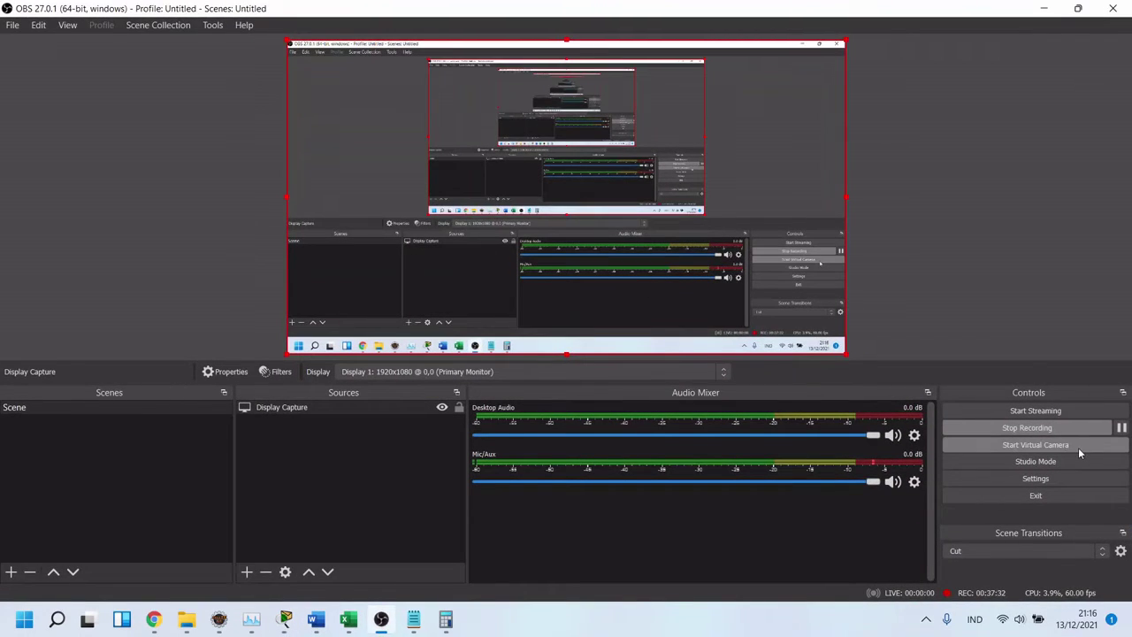